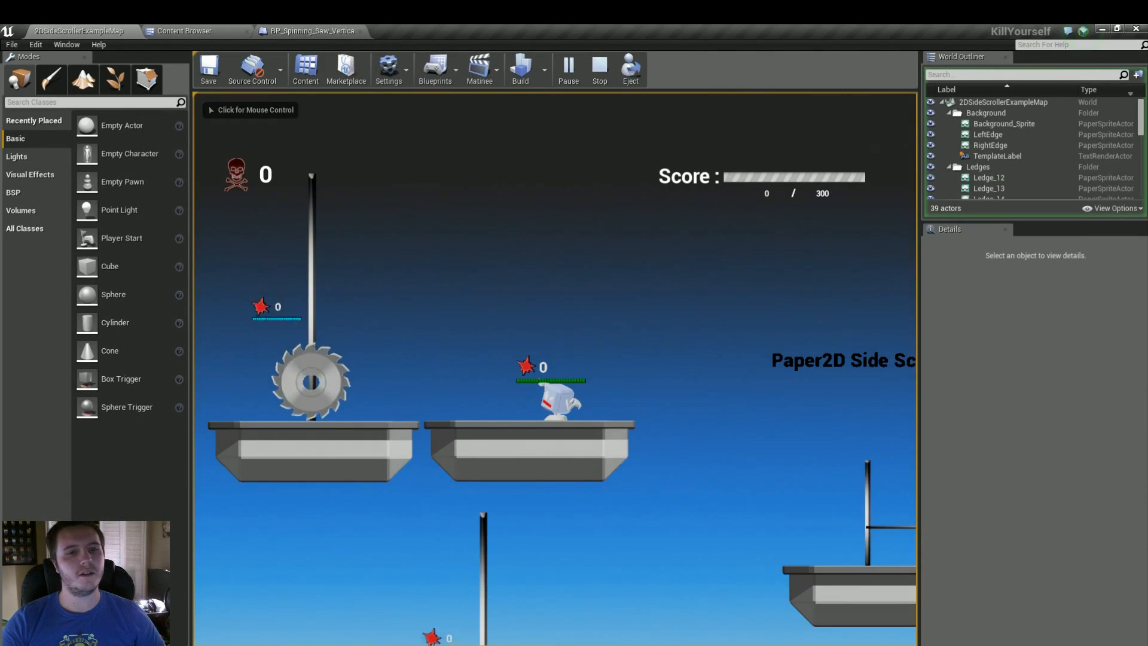
- Play-test the level by moving the character toward the upper vertical spinning saw and jumping into it to check its damage
key(a)
key(d)
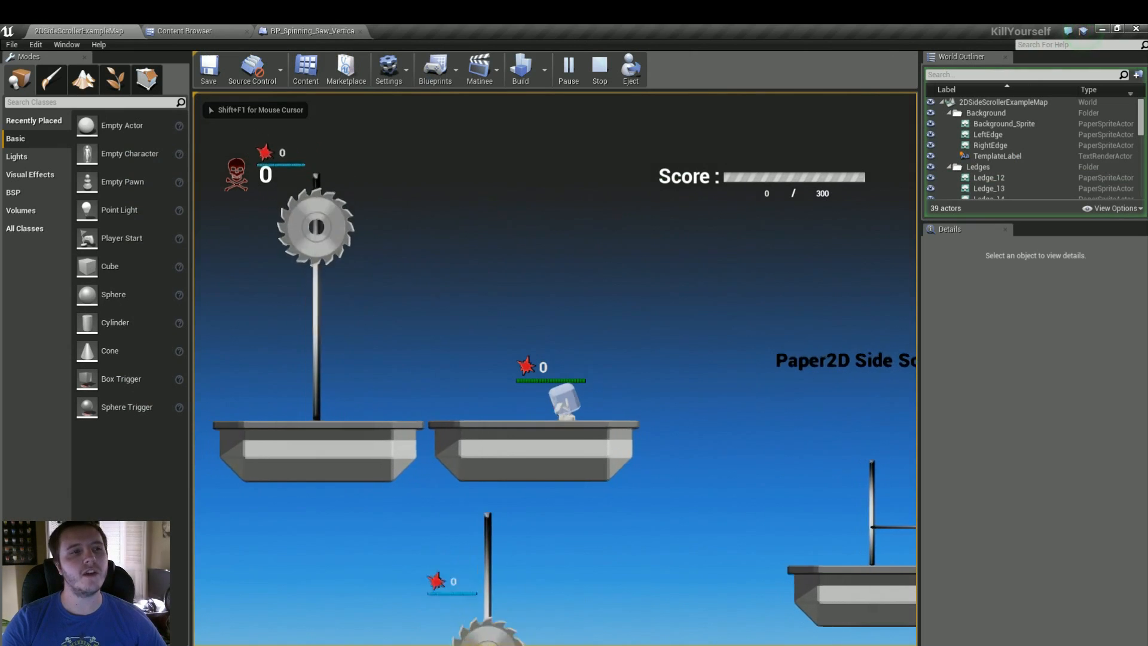
key(a)
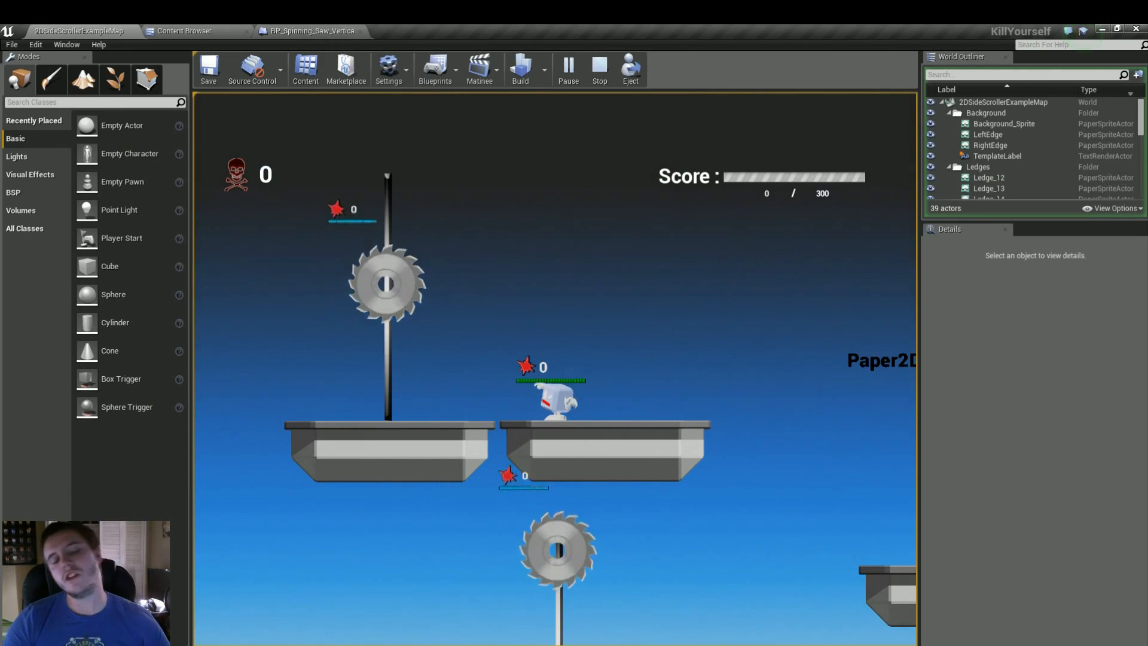
key(a)
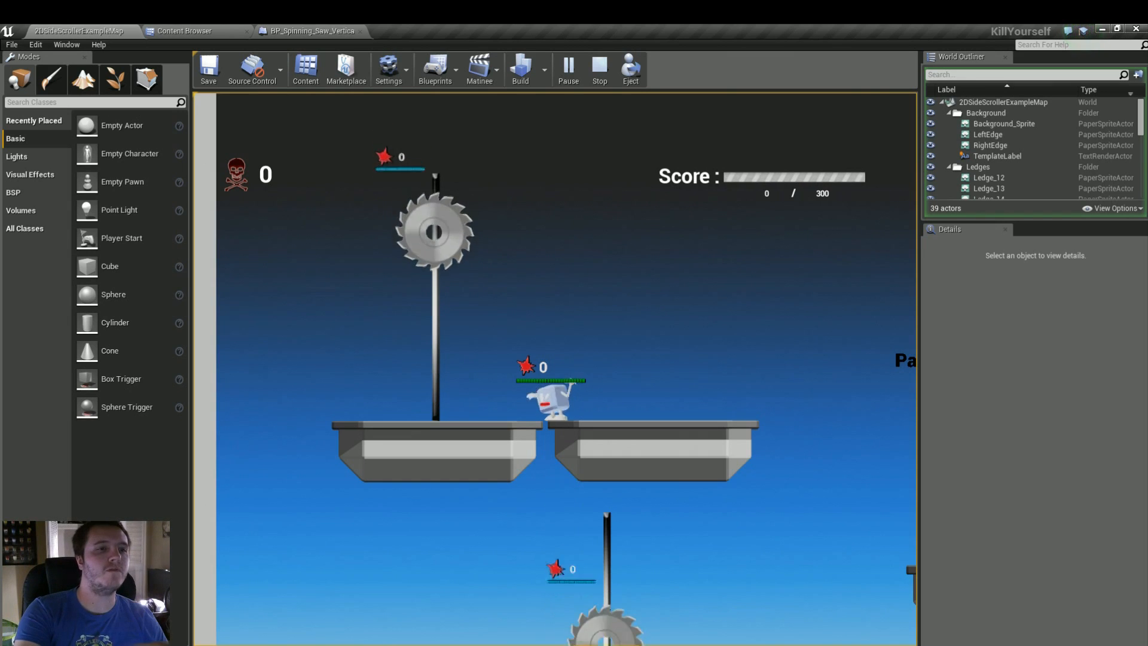
key(d)
key(a)
key(space)
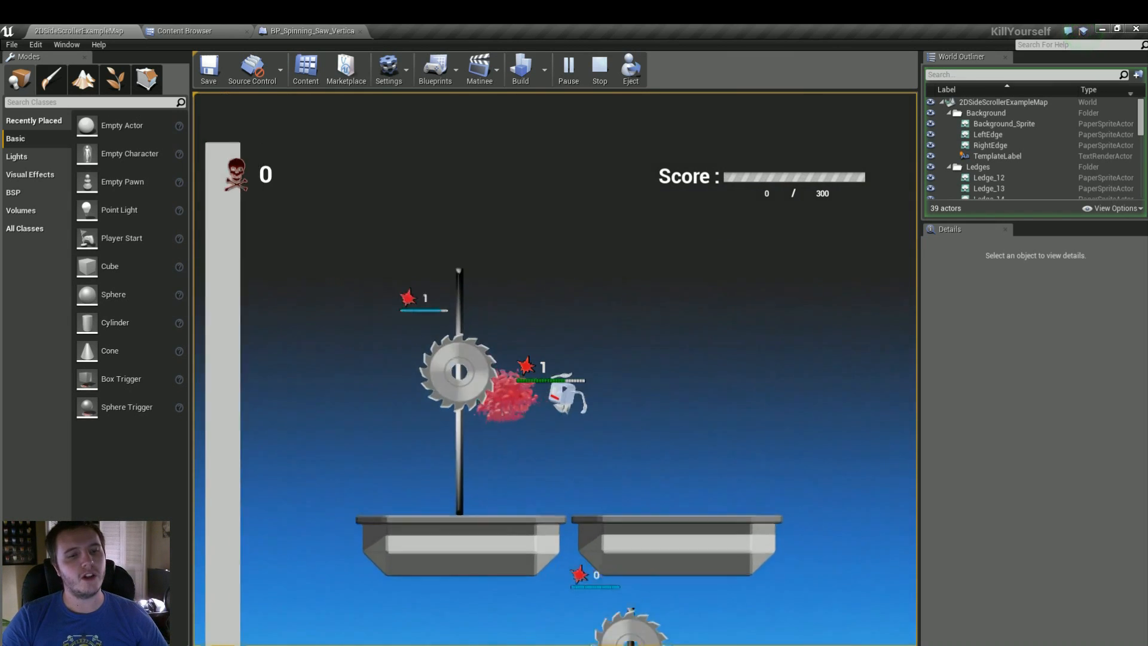
key(a)
key(space)
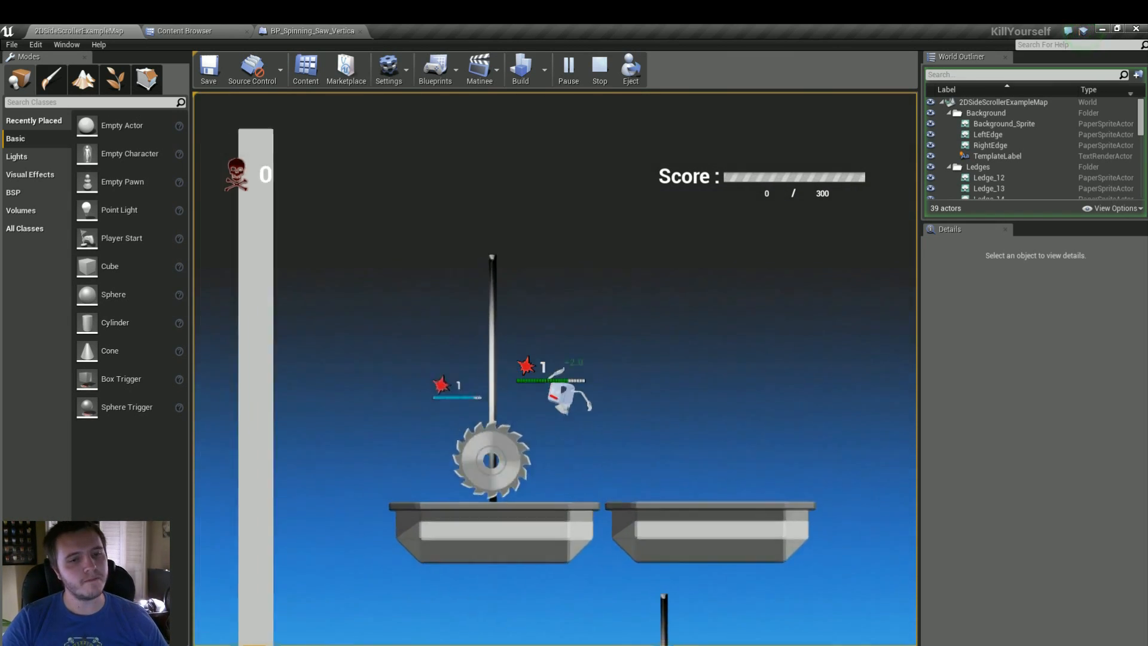
- Back the character away from the upper saw, and jump into it repeatedly to test character death and saw wear
key(d)
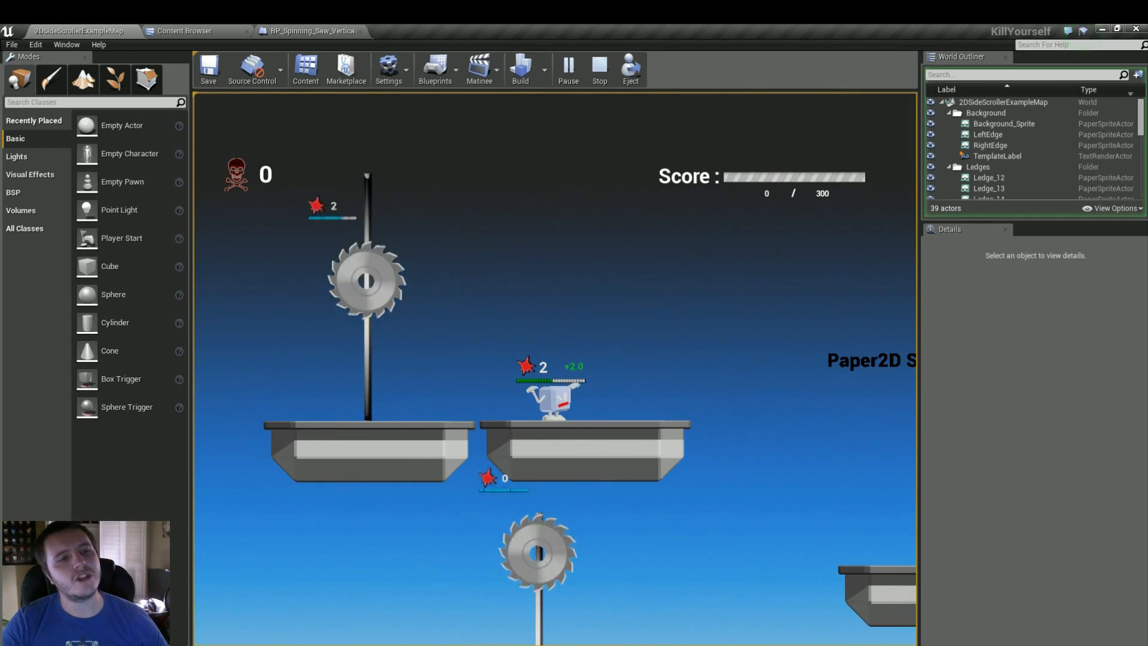
key(space)
key(a)
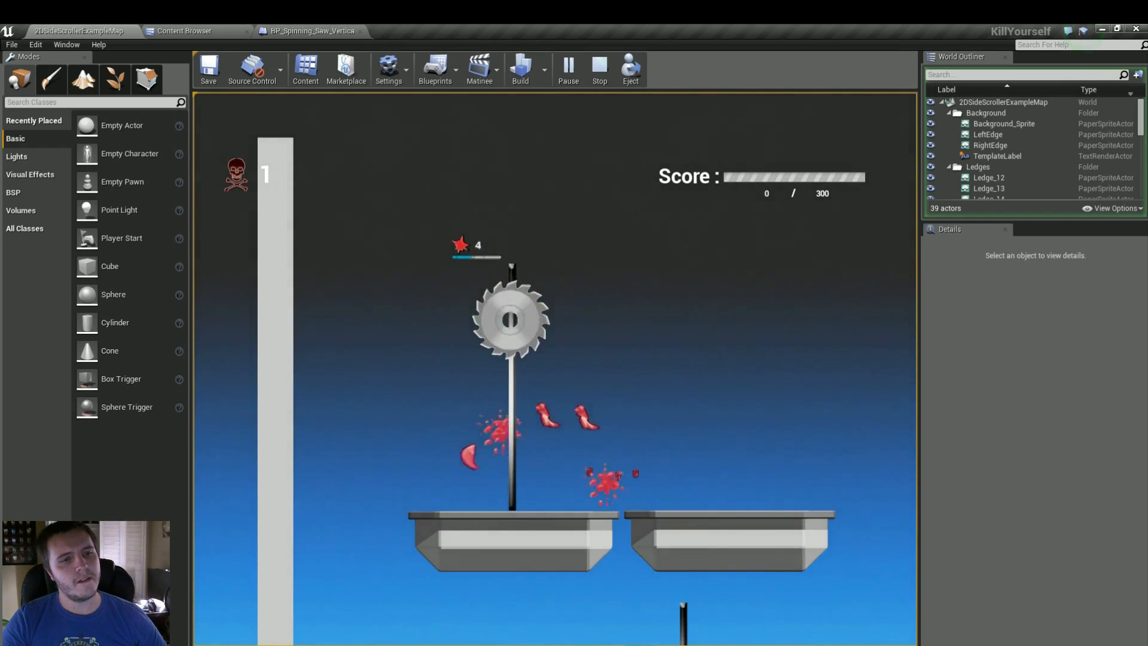
key(space)
key(a)
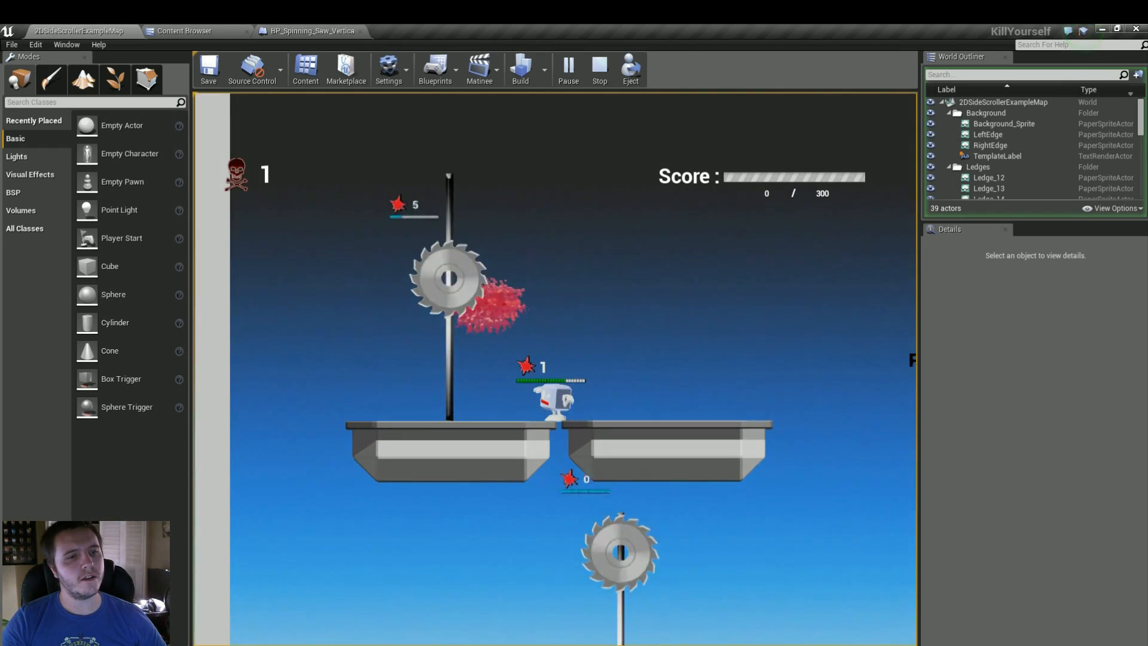
key(space)
key(a)
key(a)
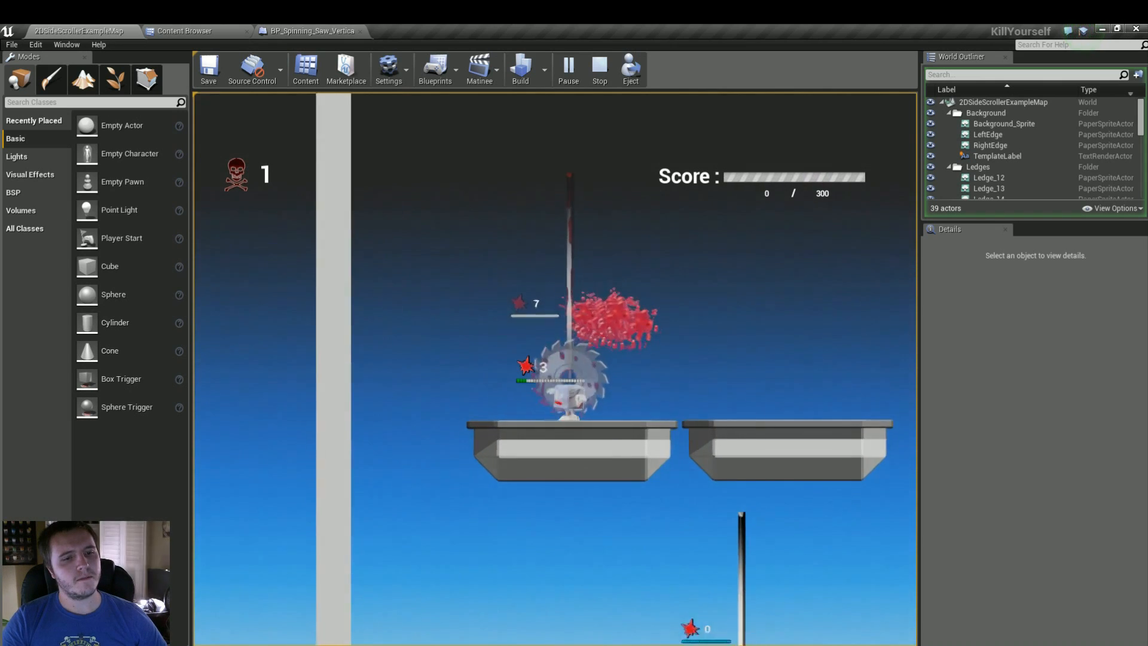
- Walk the character back and forth through the bloodied saw, return to the neighbouring platform and end the play session
key(d)
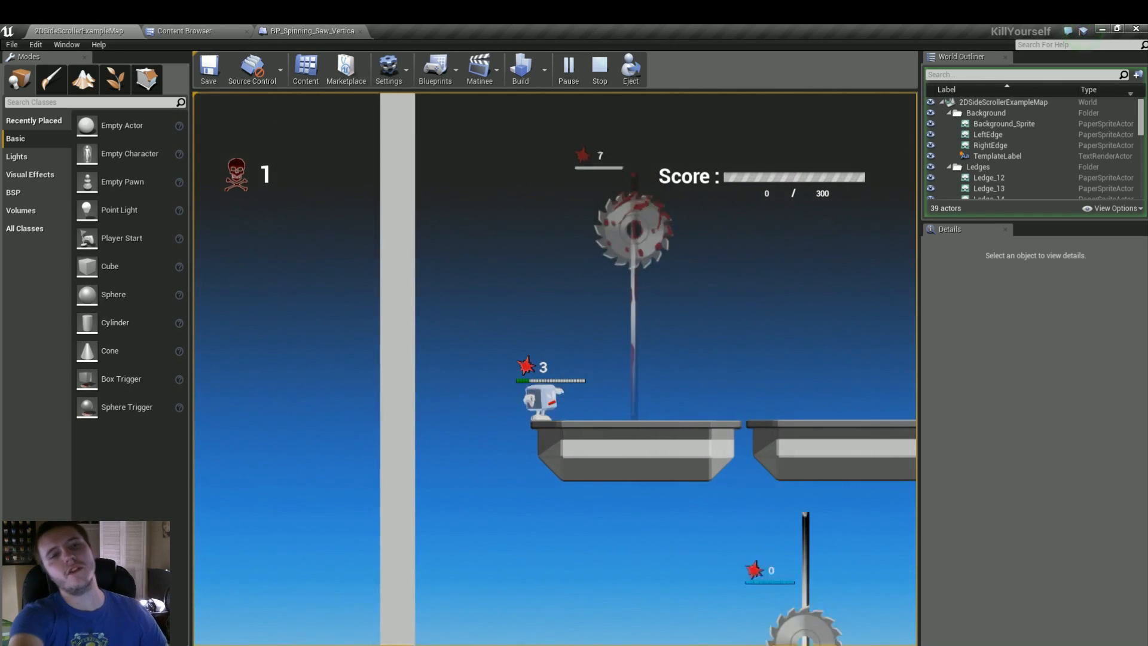
key(d)
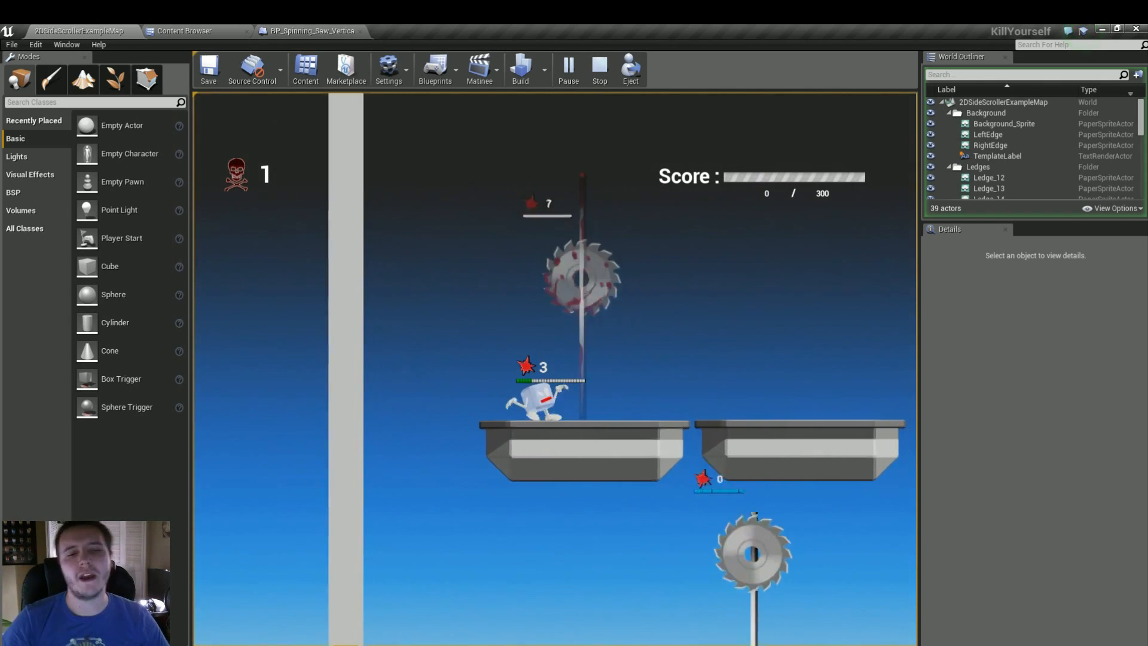
key(a)
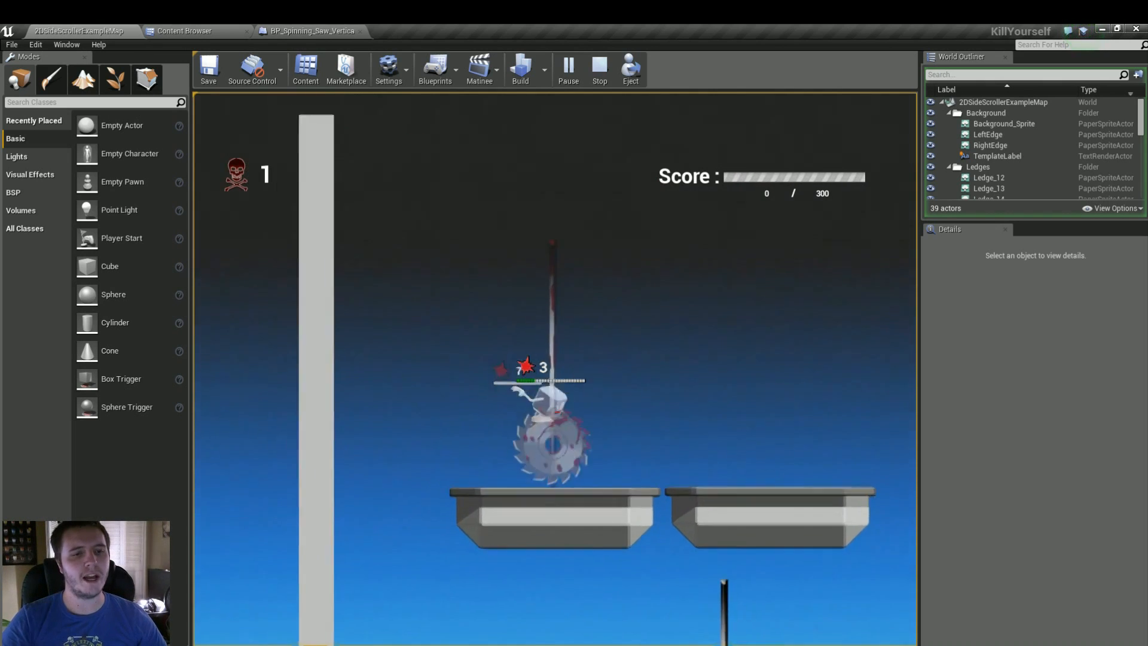
key(d)
key(d)
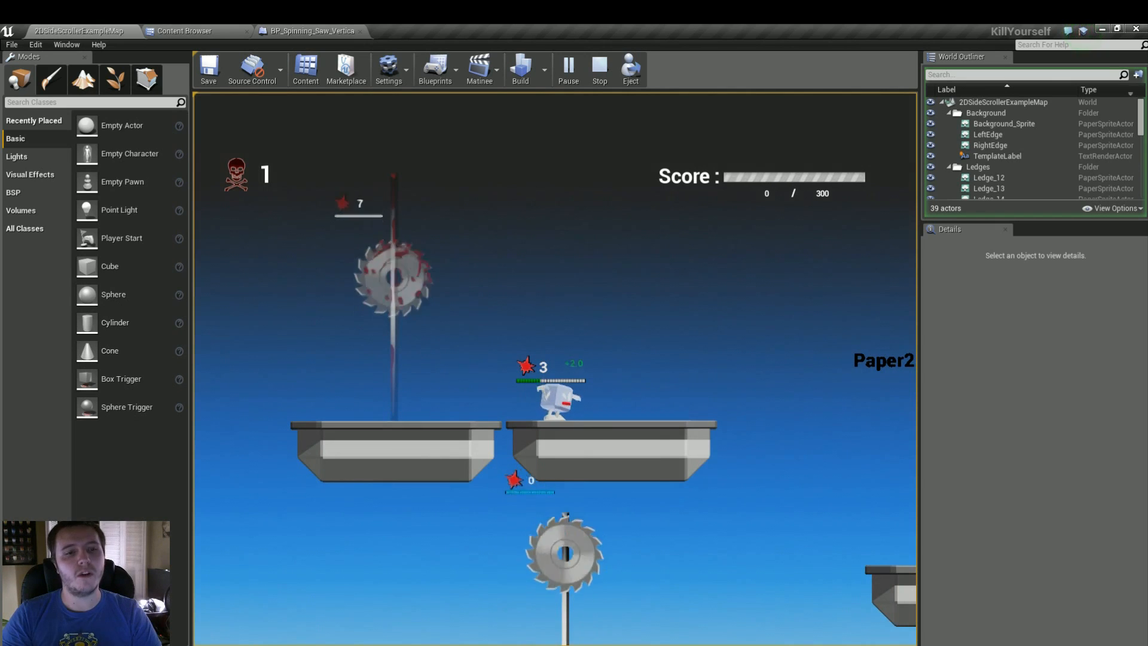
key(Escape)
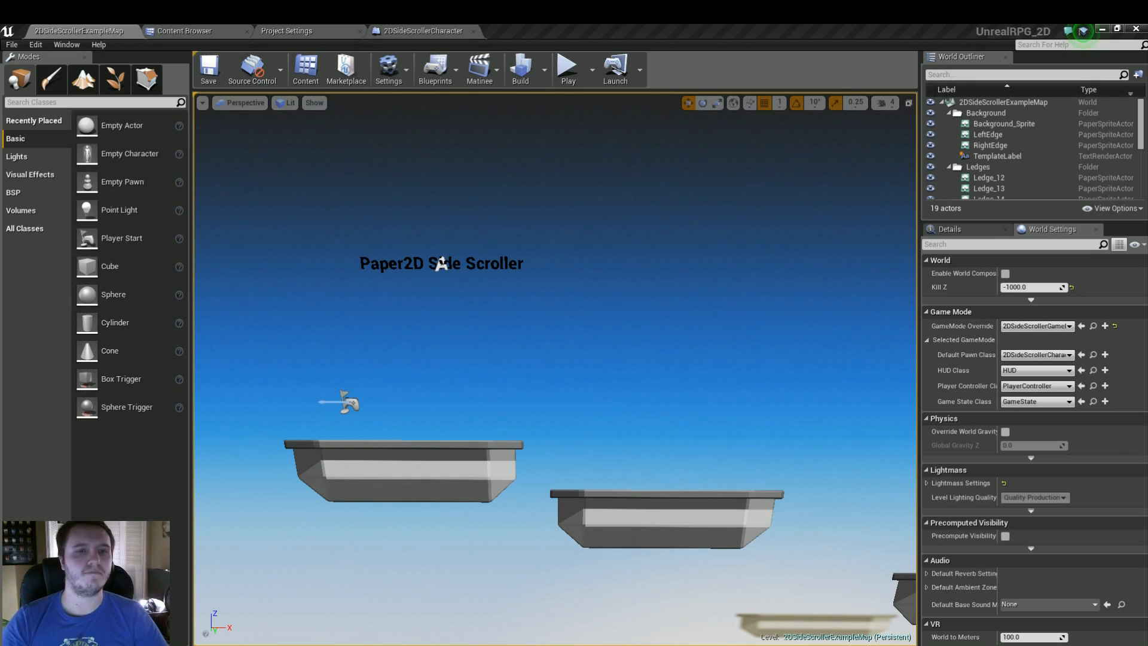
- Review the MoveRight axis mappings in the project's input settings, close the settings and return to the level view
click(288, 30)
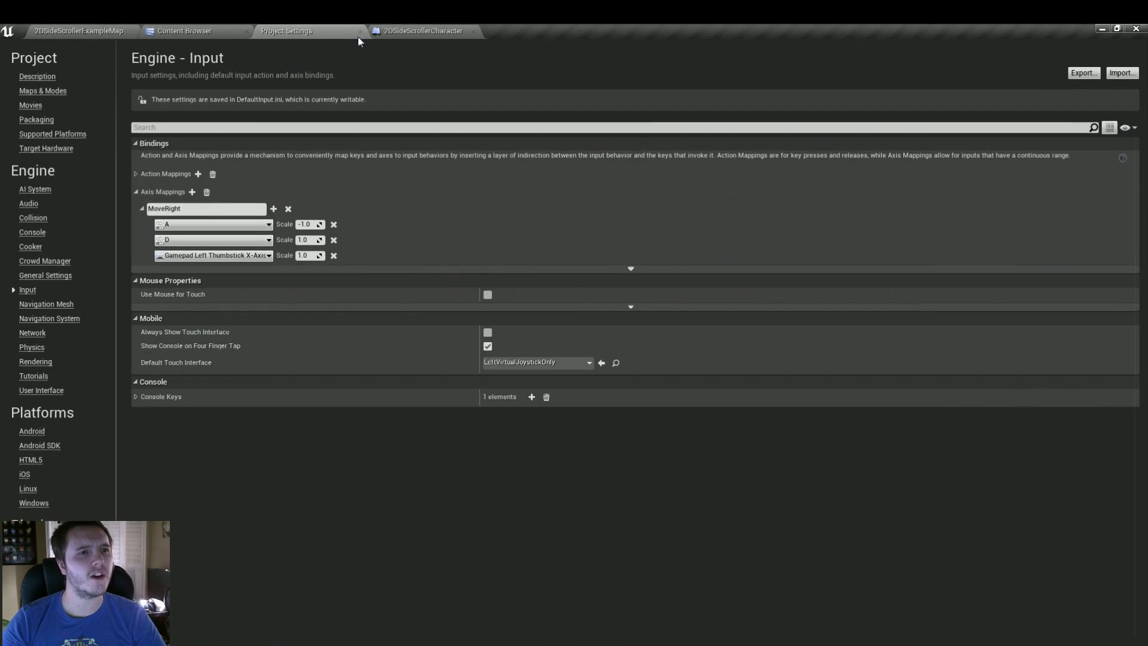
click(360, 30)
click(70, 30)
right_drag(555, 358, 508, 353)
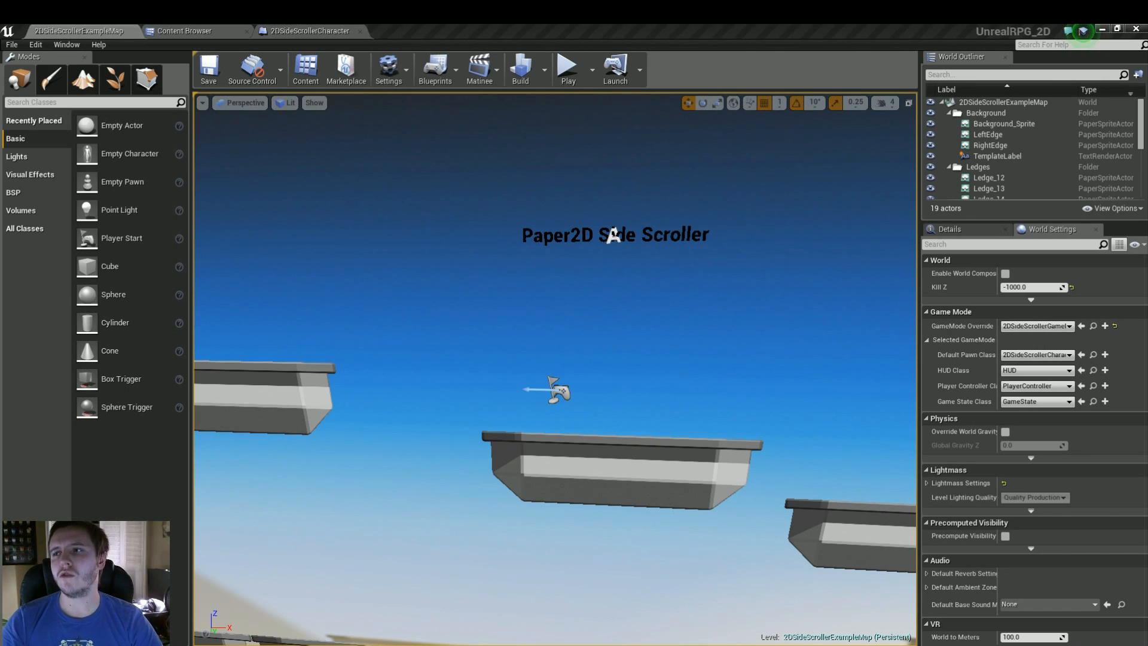
- Create a folder named Tutorial_Series in the root Content folder
click(232, 27)
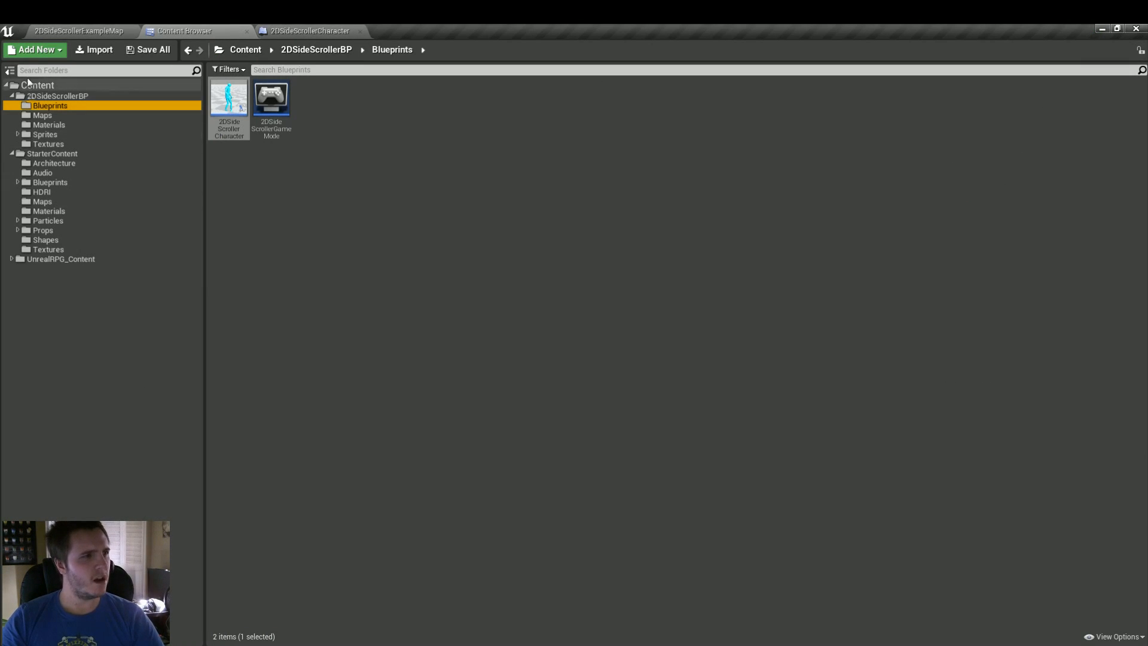
click(59, 88)
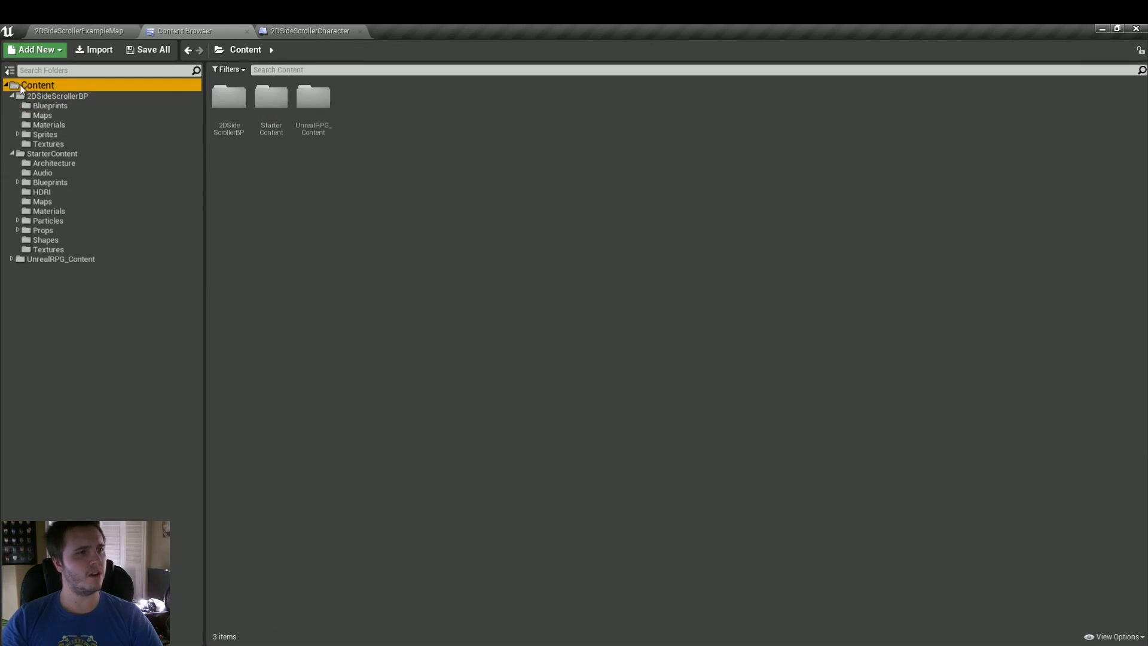
click(53, 50)
click(57, 99)
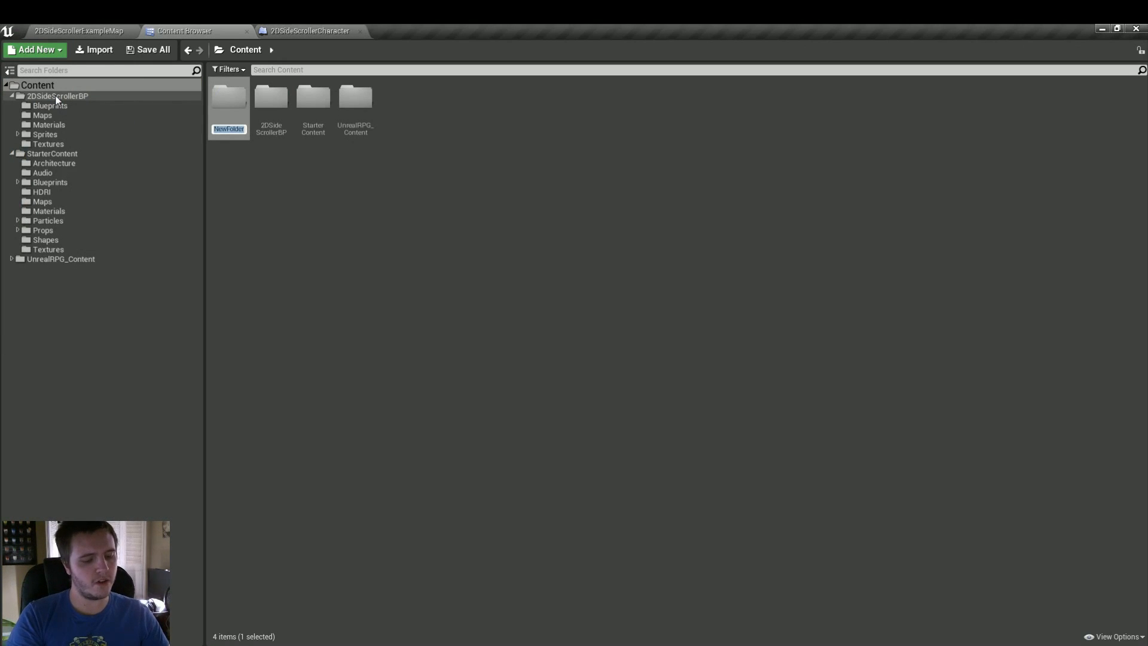
text(Tutorial)
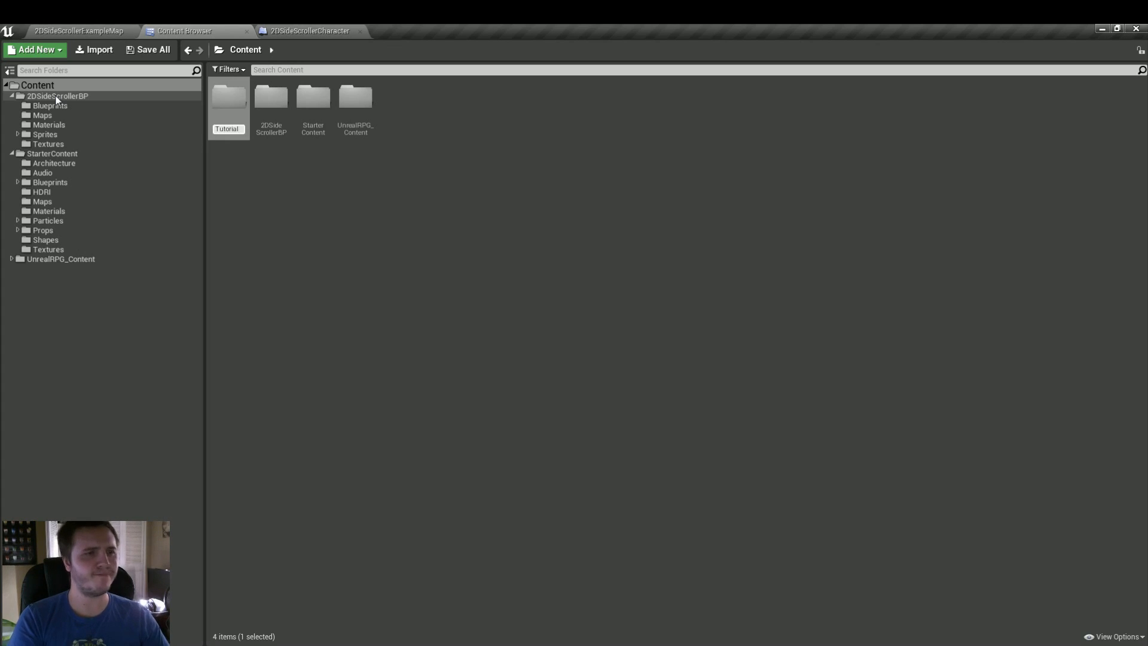
text(_Series)
key(Return)
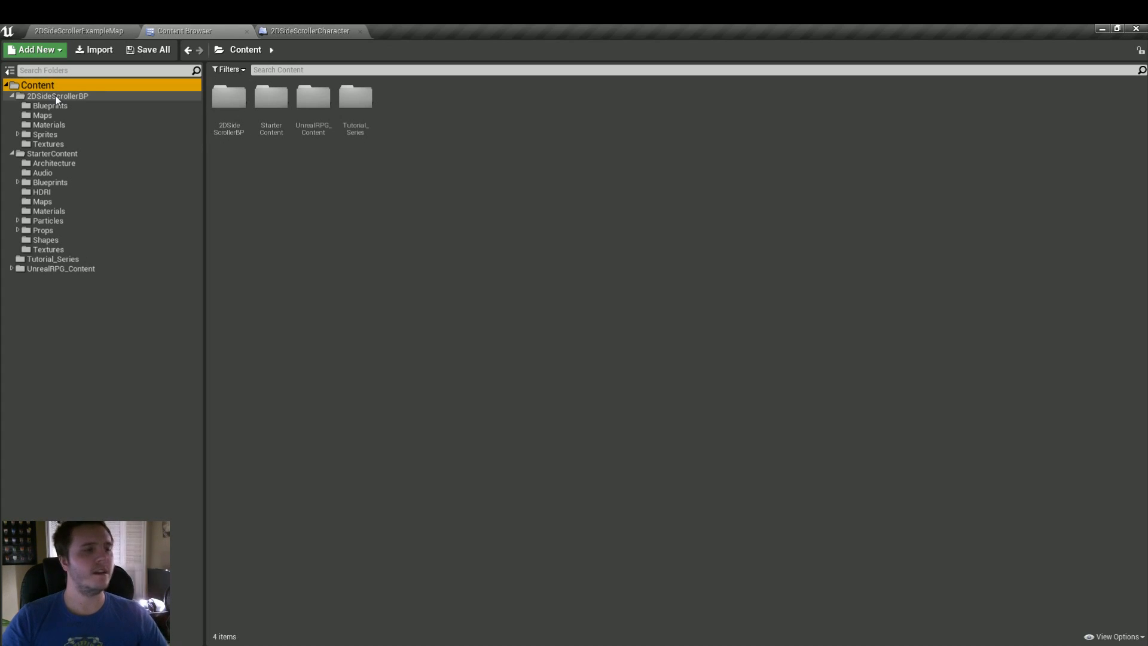
- Create a Textures folder inside Tutorial_Series
click(51, 259)
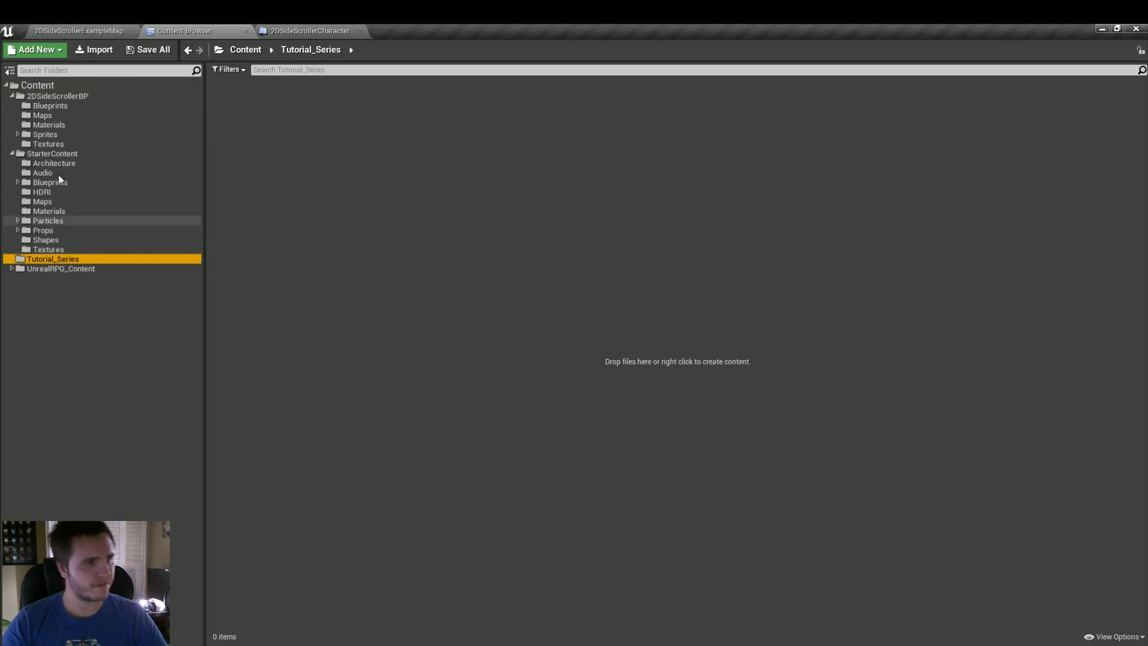
click(35, 51)
click(53, 101)
text(Textures)
key(Return)
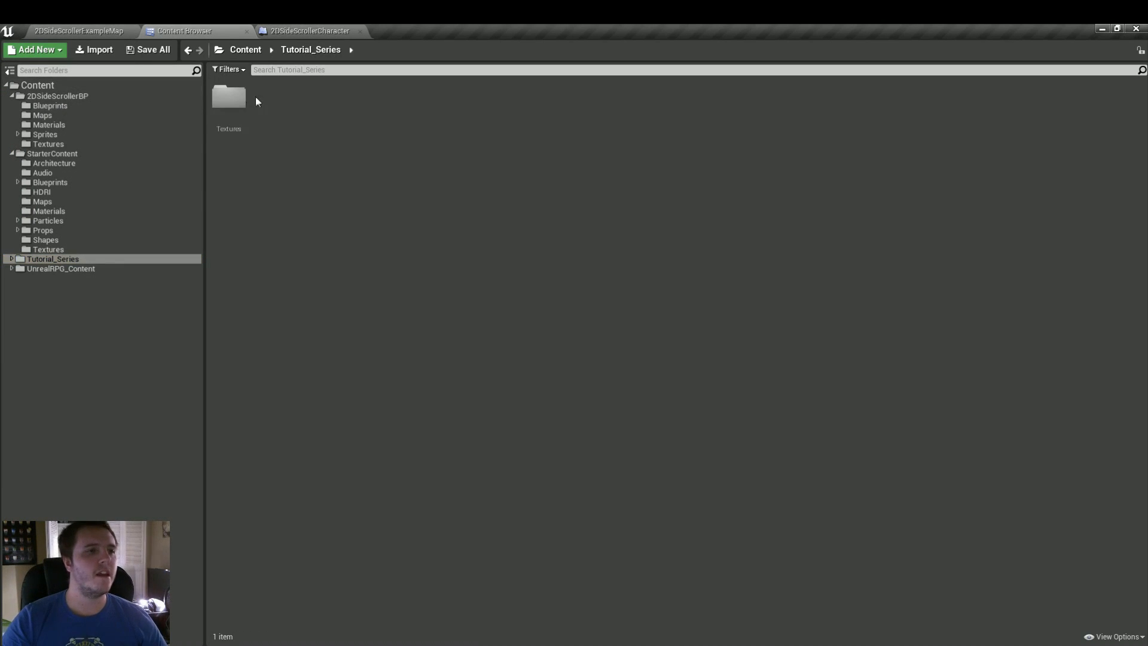
- Import the eight SpinningSaw PNGs, 0 to 315 degrees, from the desktop's Spinning Saw content folder into Tutorial_Series/Textures and save everything
double_click(232, 98)
right_click(341, 213)
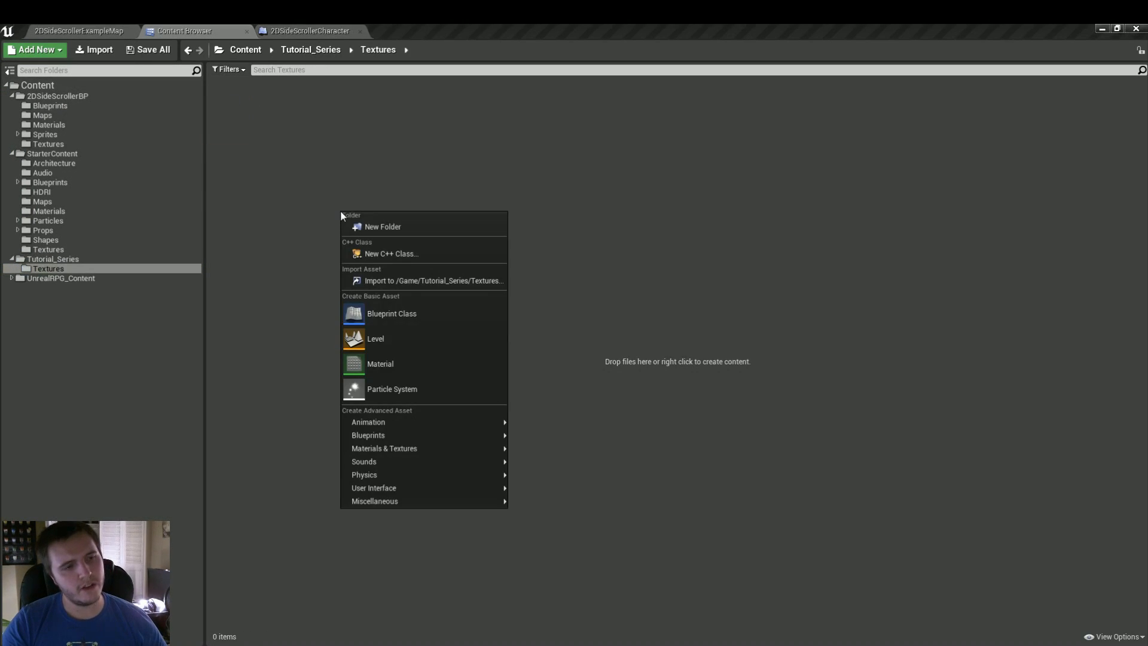
click(383, 280)
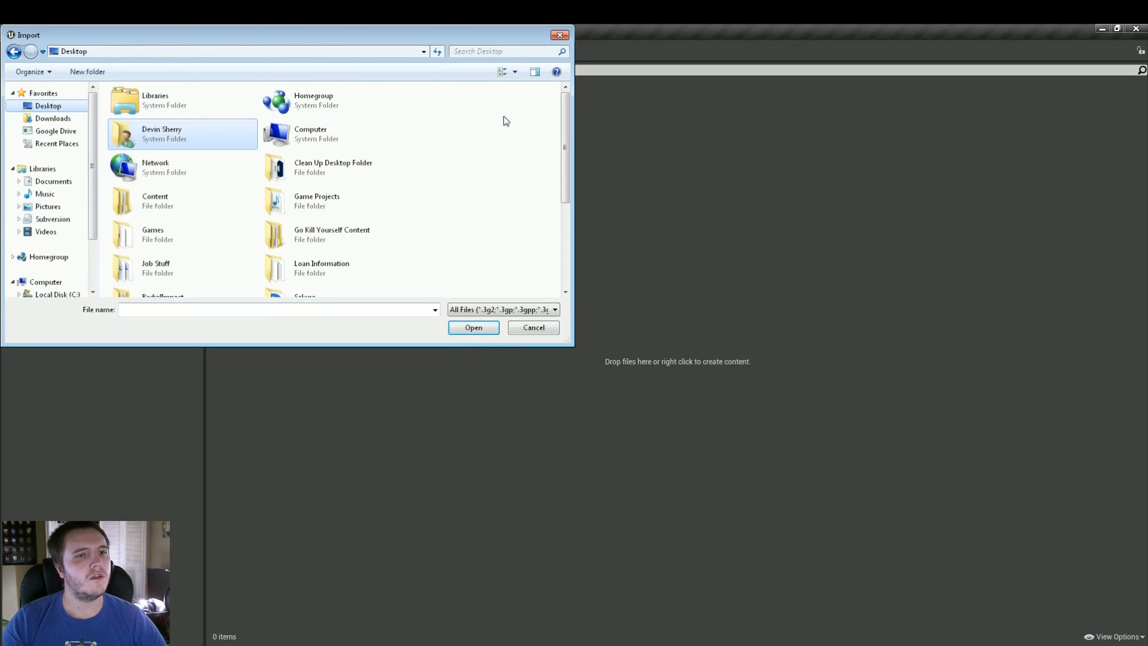
drag(567, 137, 568, 144)
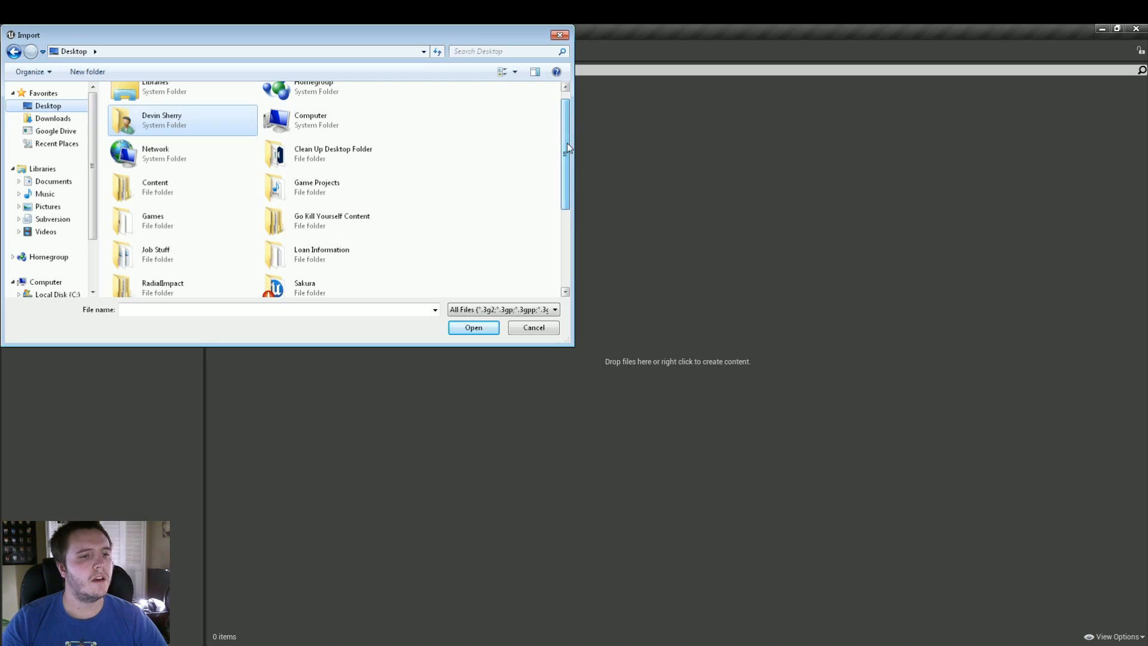
double_click(329, 228)
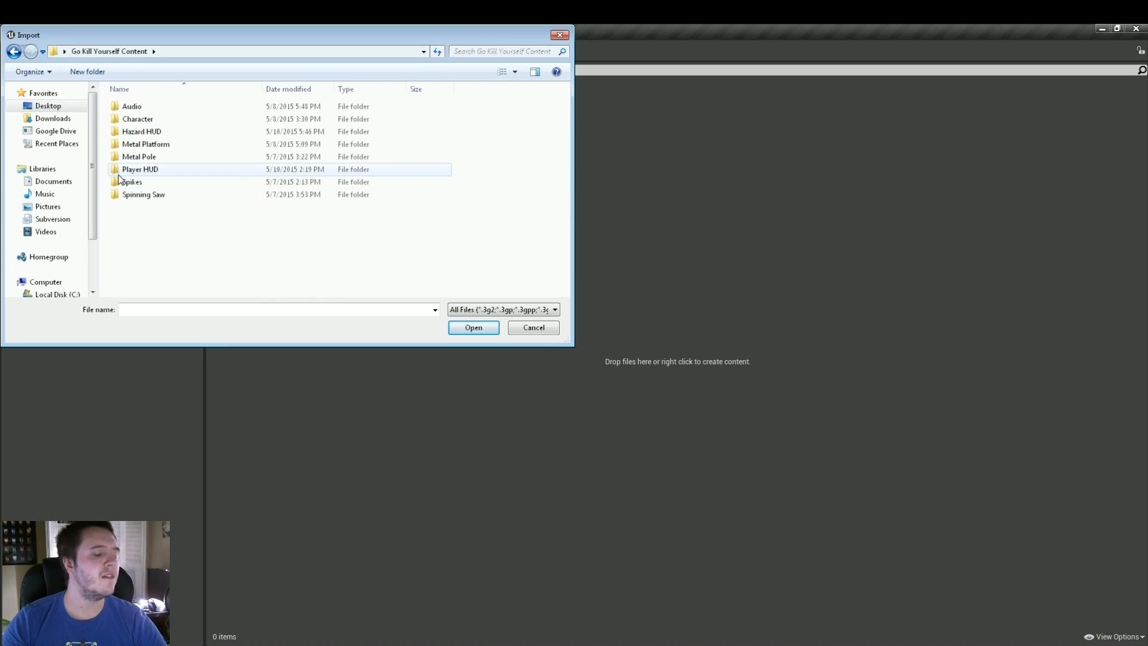
double_click(166, 197)
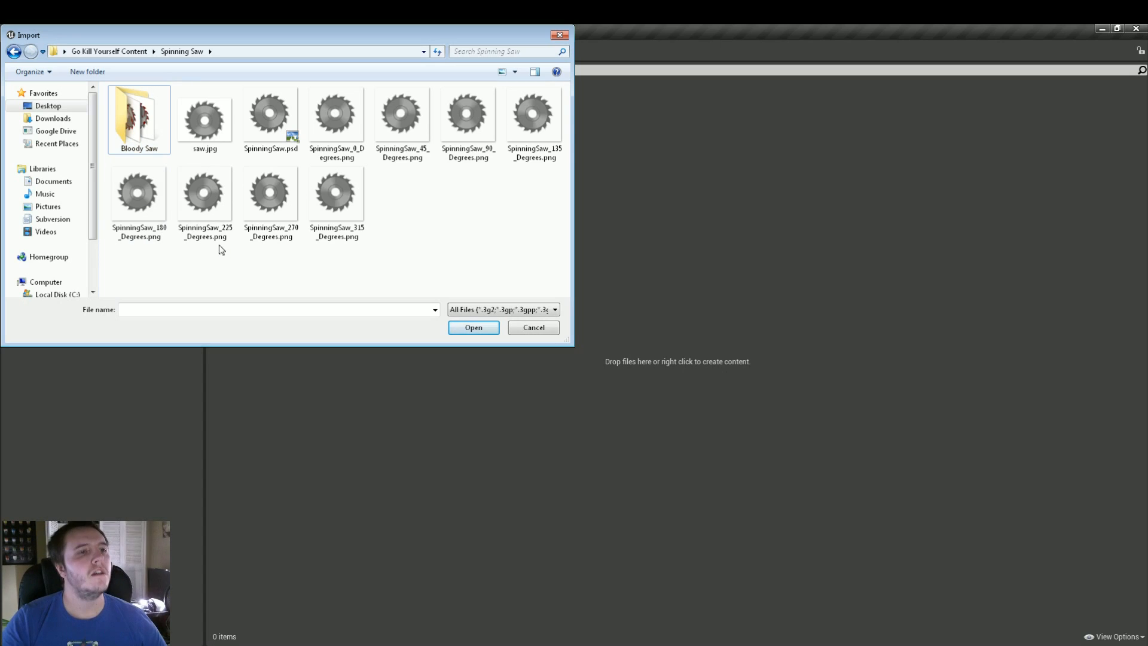
click(323, 126)
shift+click(339, 190)
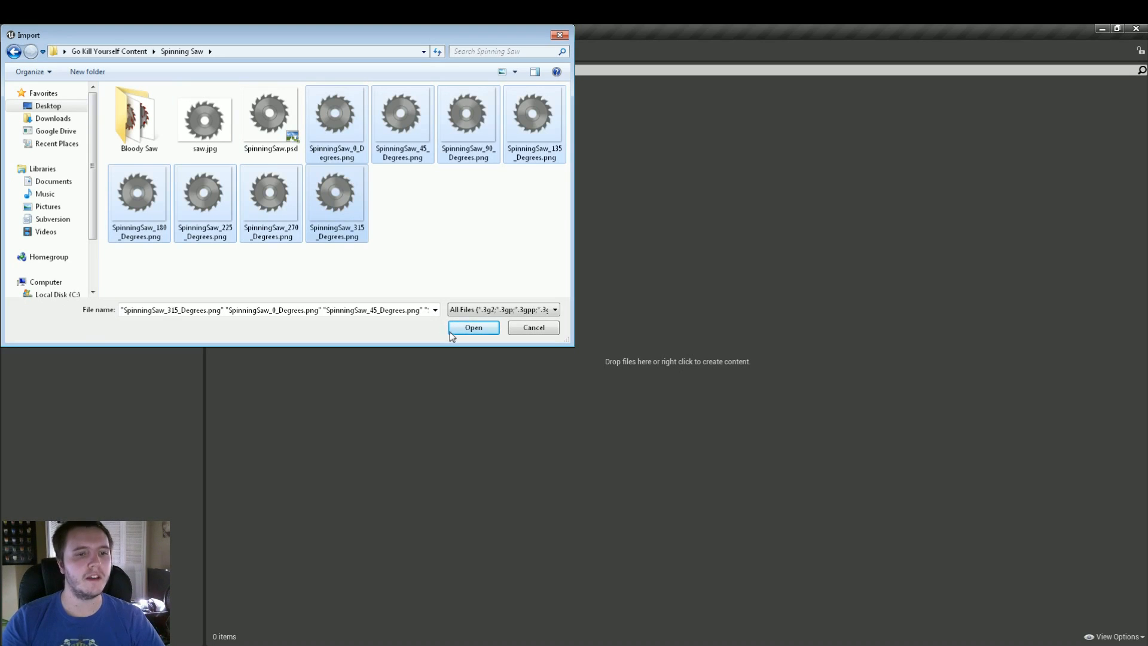
click(473, 328)
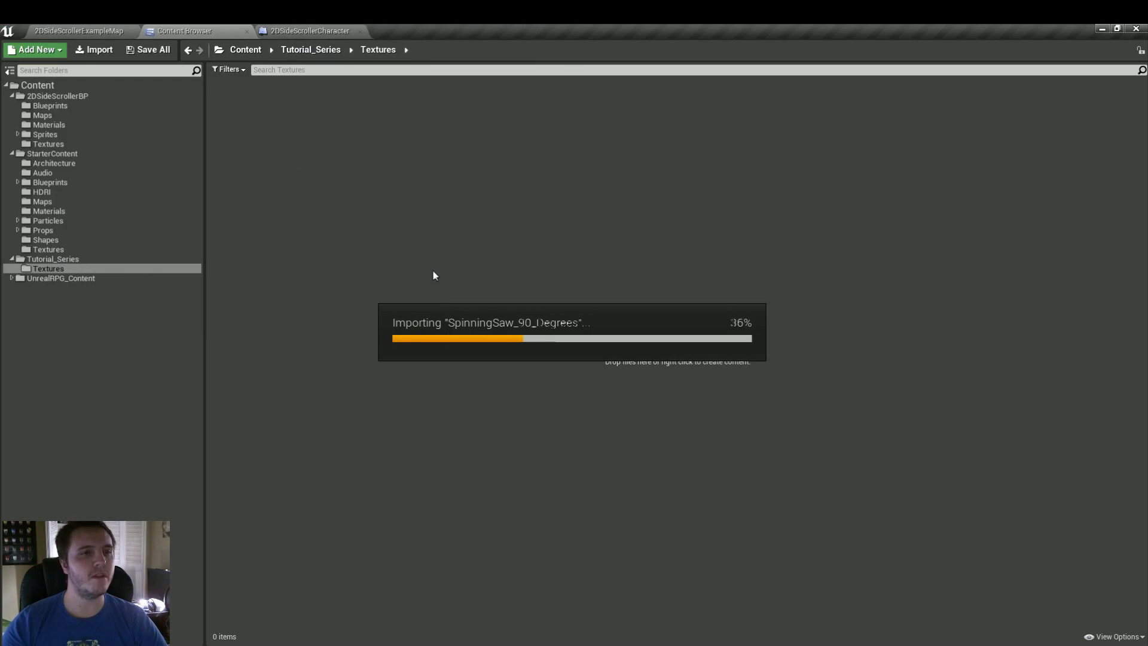
click(366, 364)
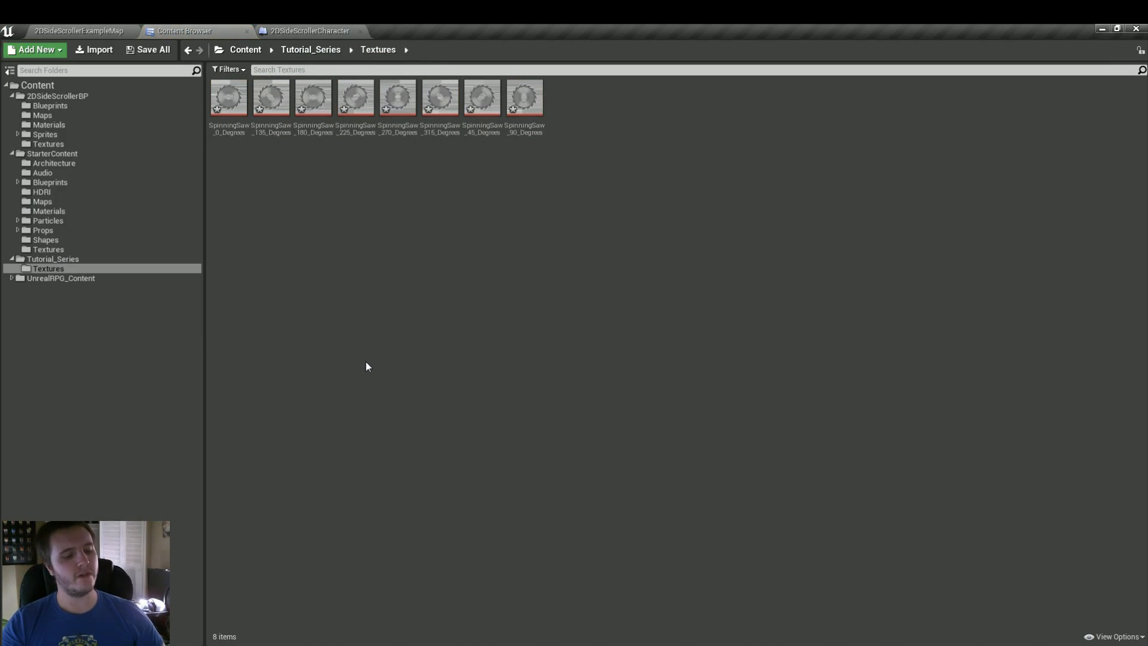
key(ctrl+shift+s)
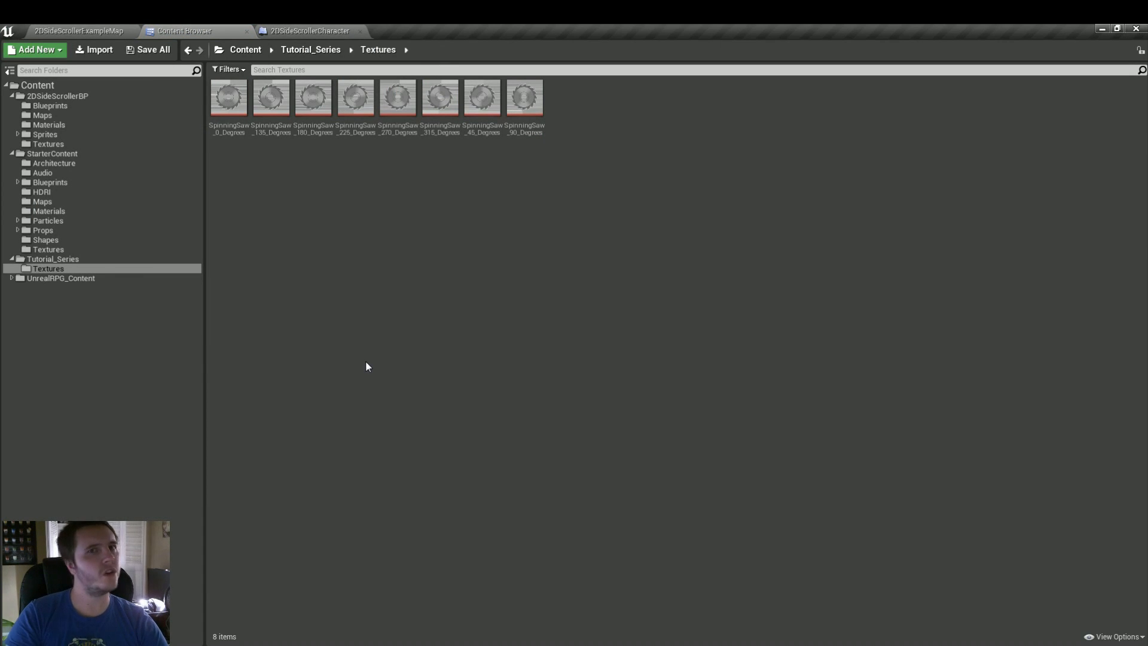
- Create a folder named Sprite inside Tutorial_Series
click(72, 268)
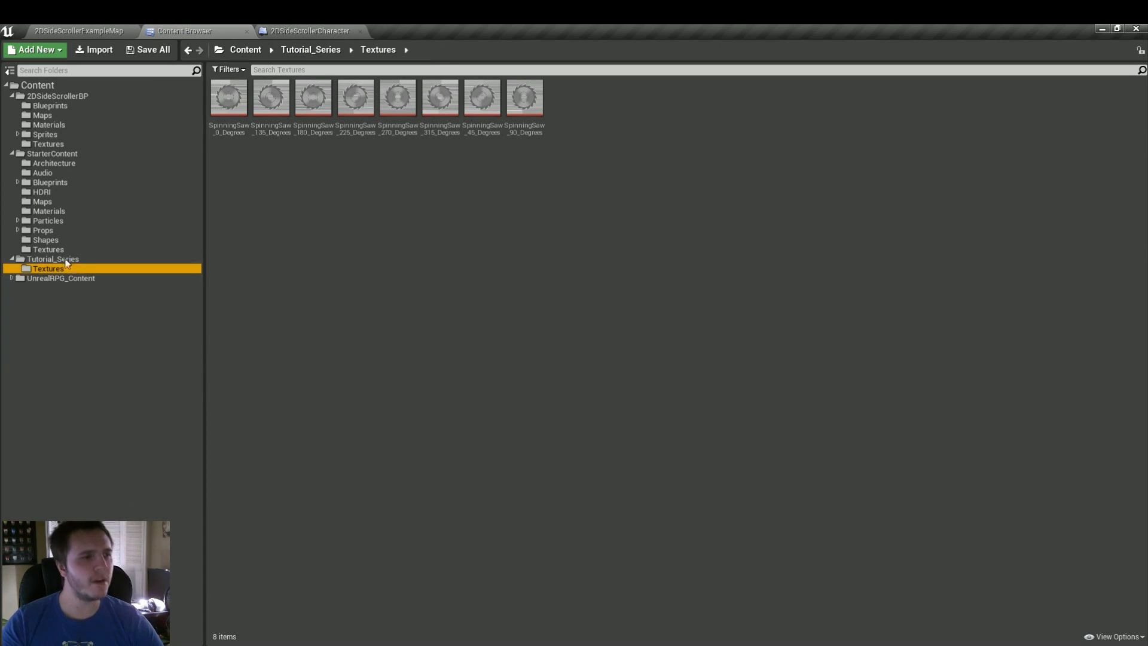
click(68, 259)
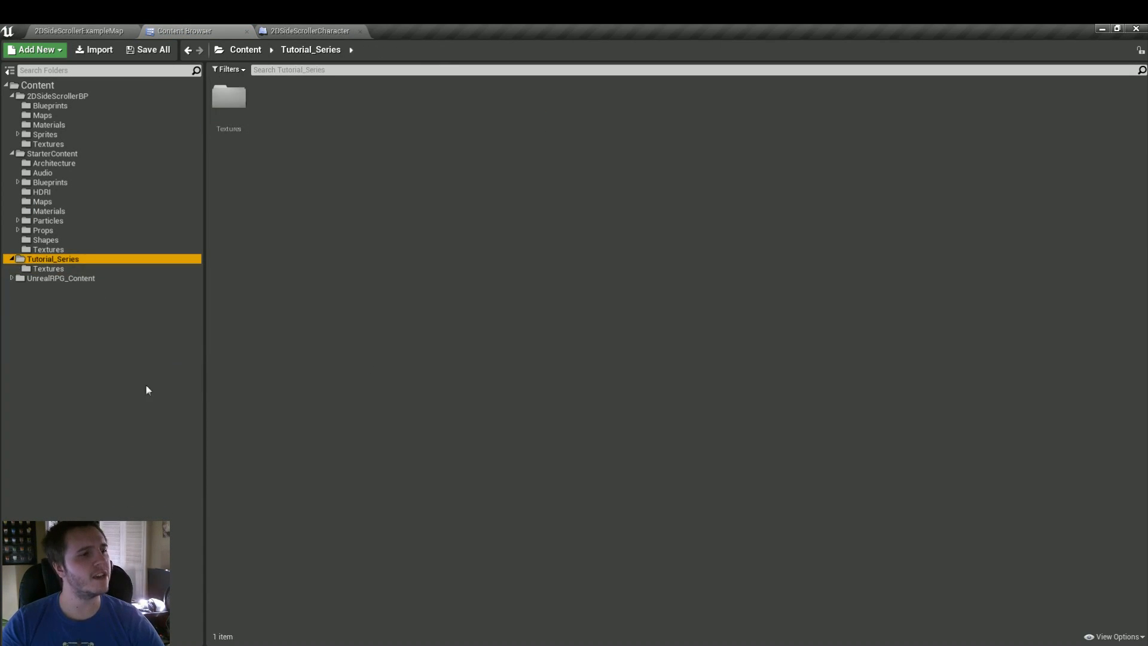
click(36, 50)
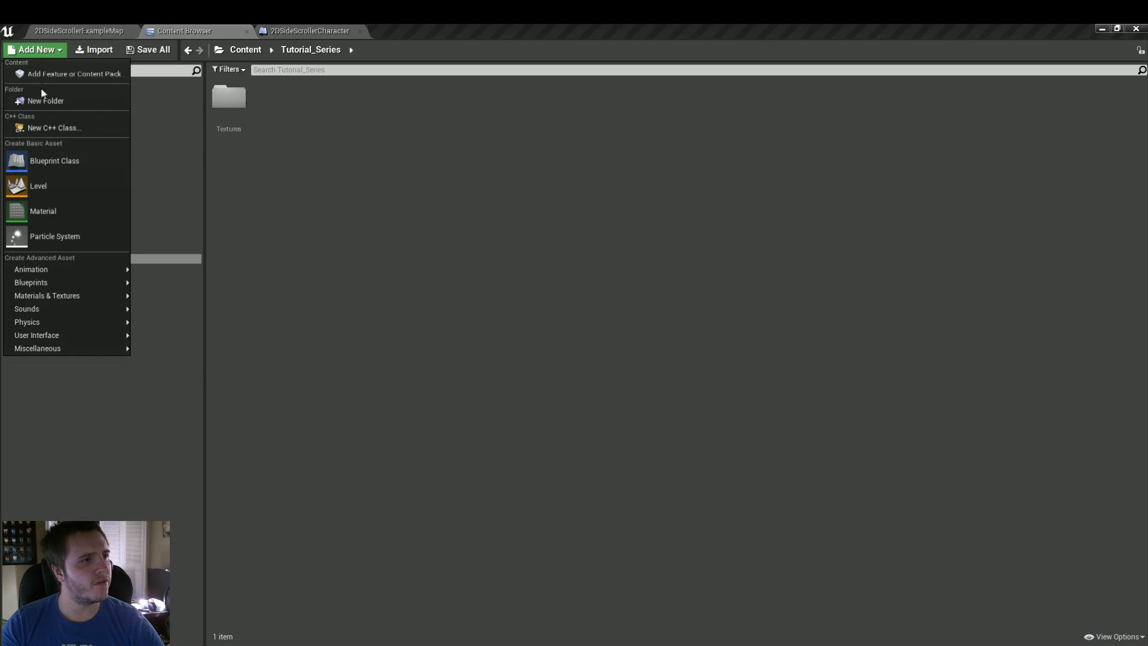
click(42, 103)
text(Sprite)
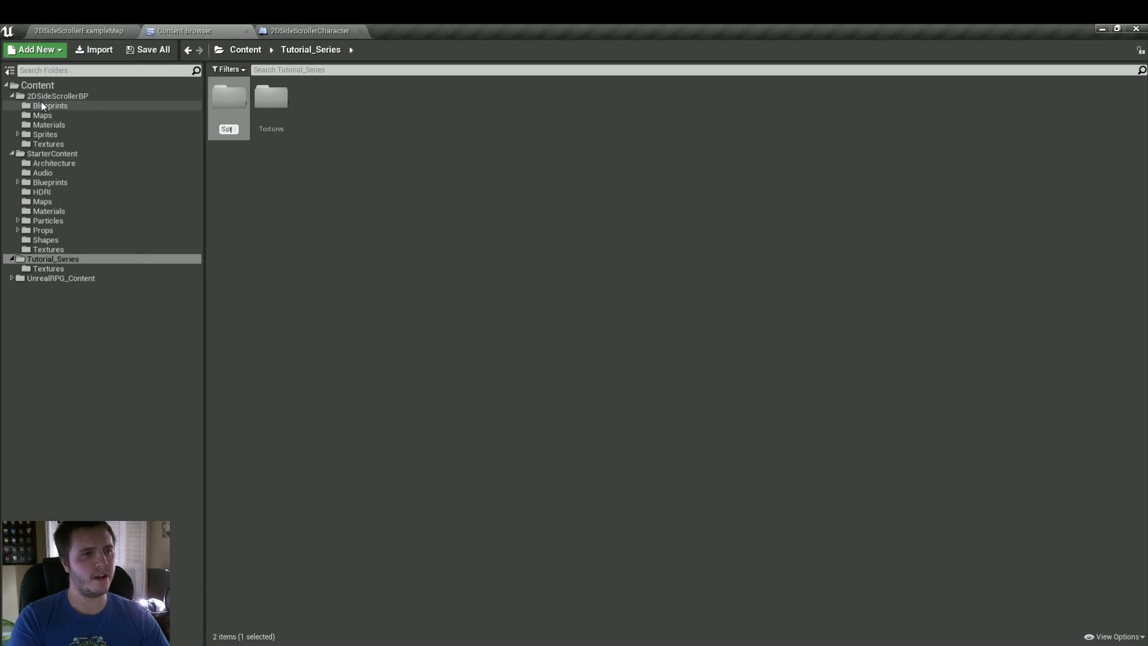
key(Return)
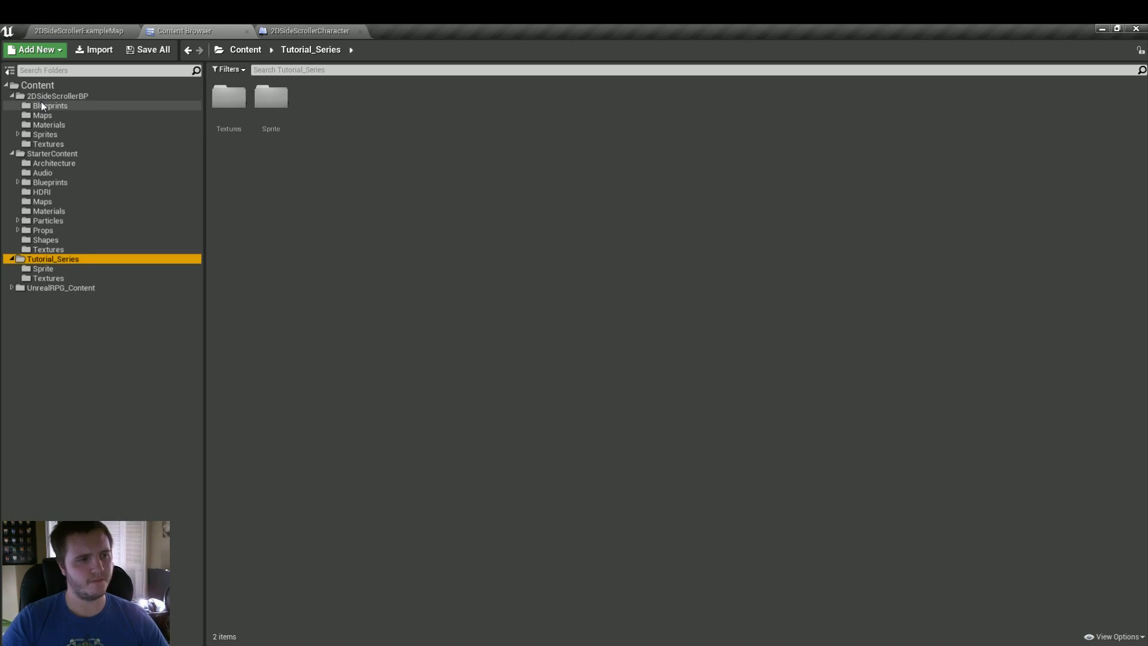
- Create a Sprite asset named SpinningSaw_0Degrees in the Tutorial_Series/Sprite folder
click(36, 269)
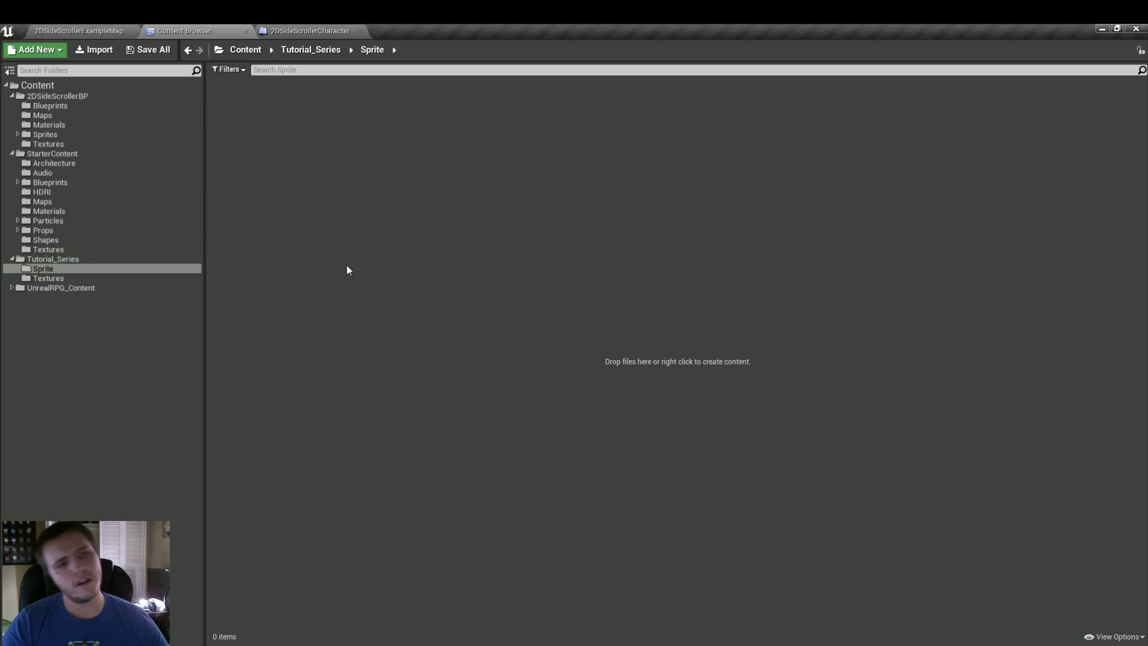
right_click(364, 223)
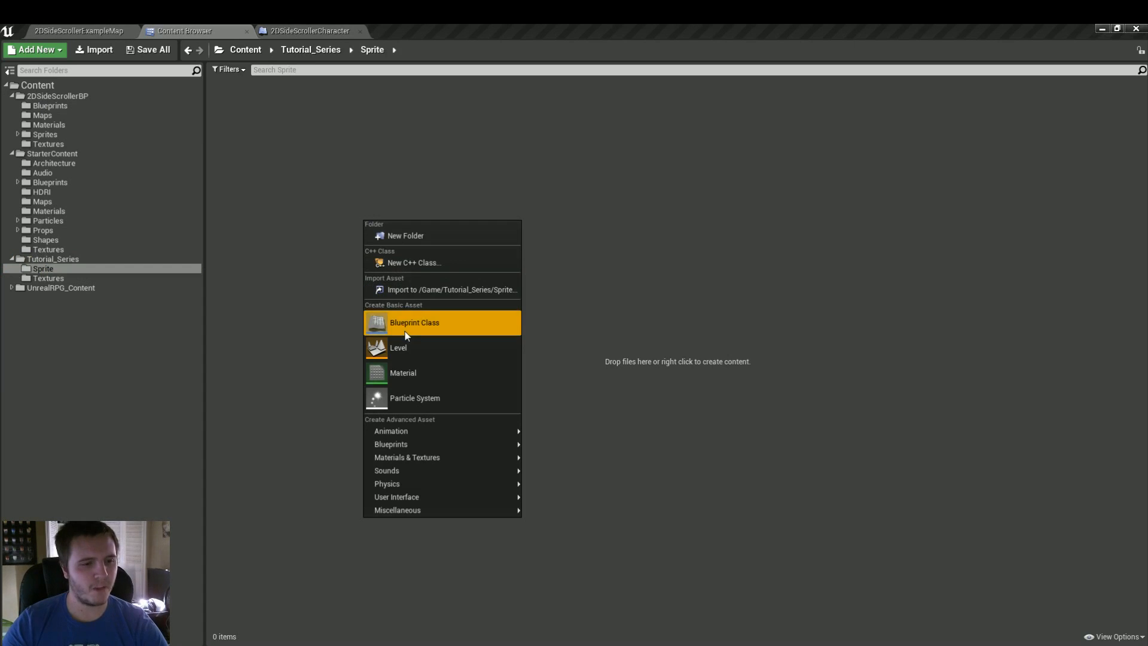
mouse_move(409, 432)
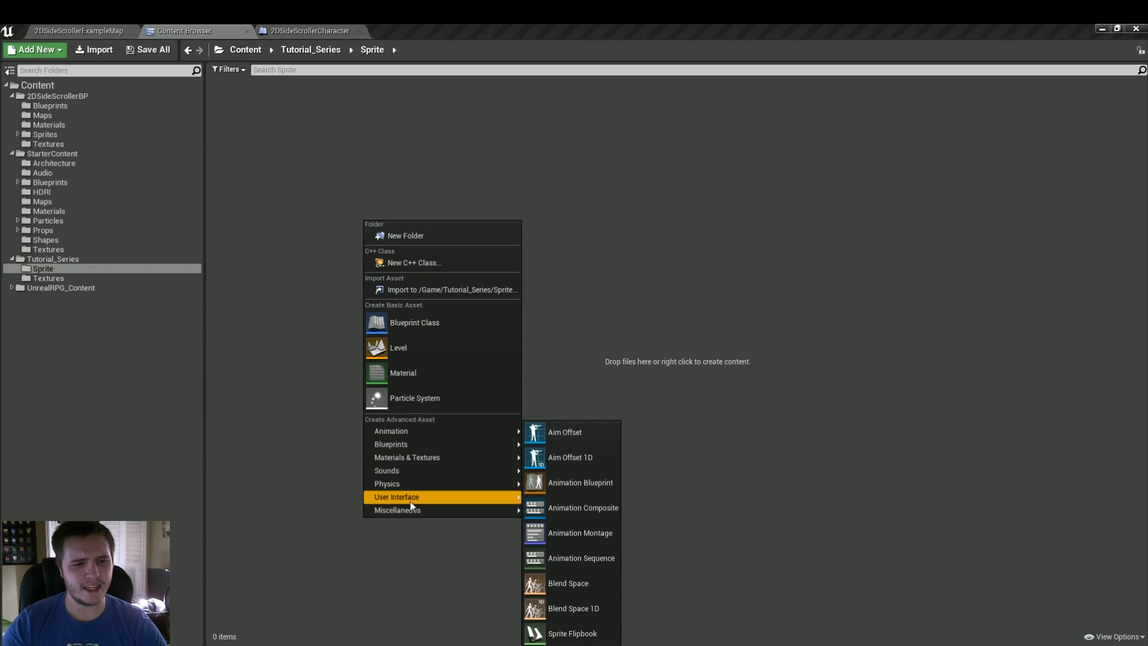
mouse_move(410, 511)
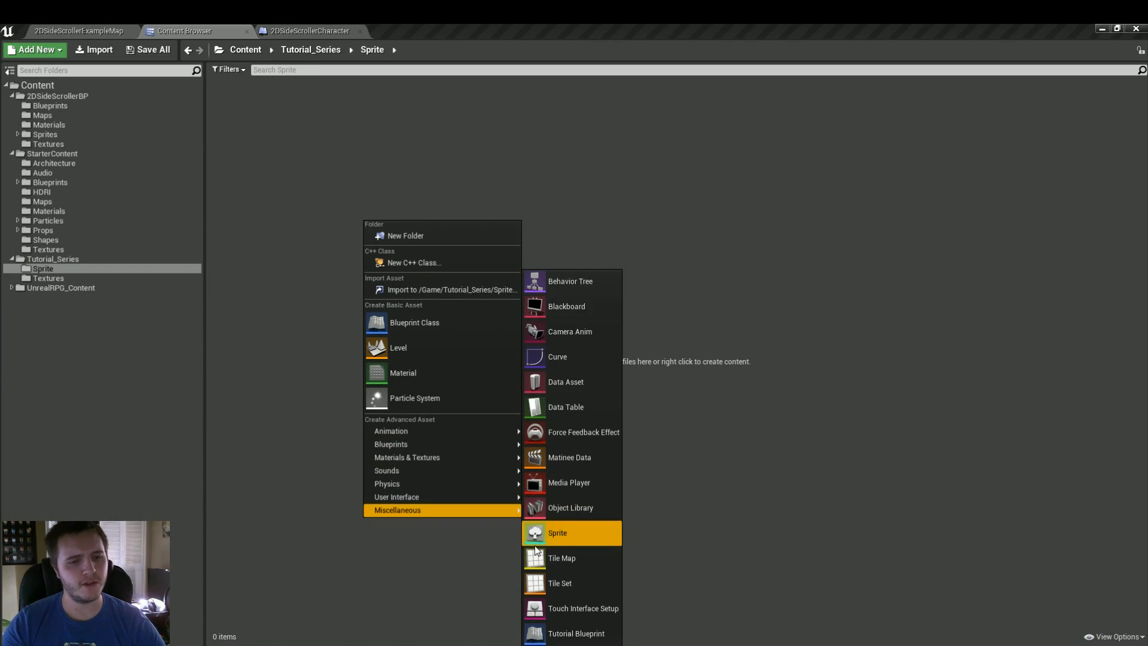
click(556, 533)
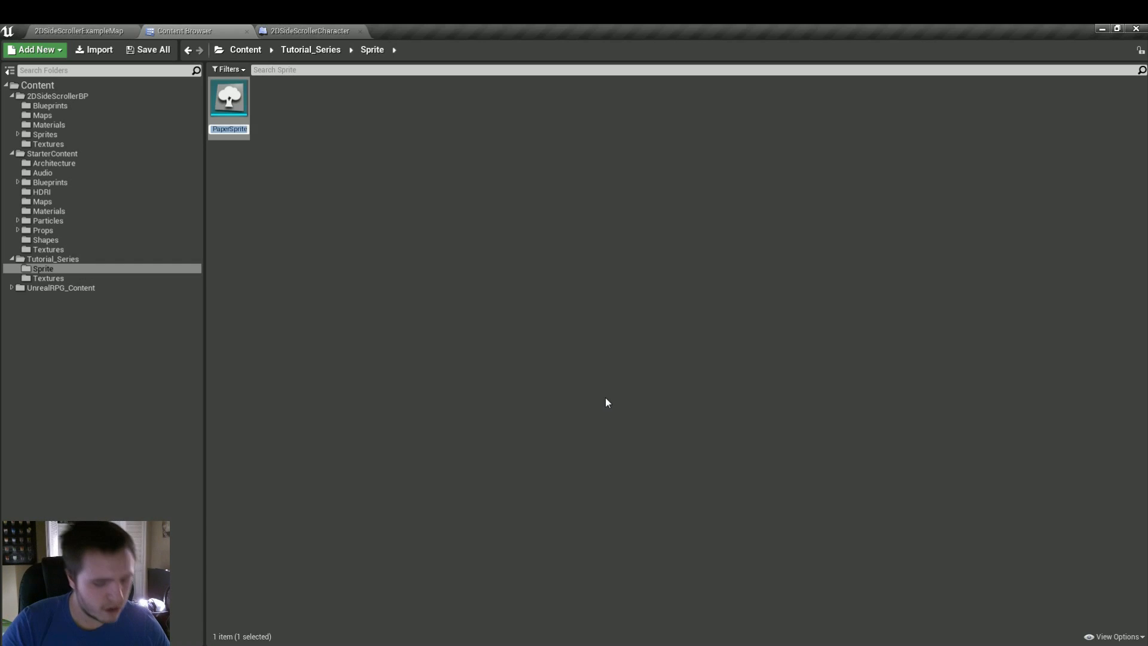
text(Spi)
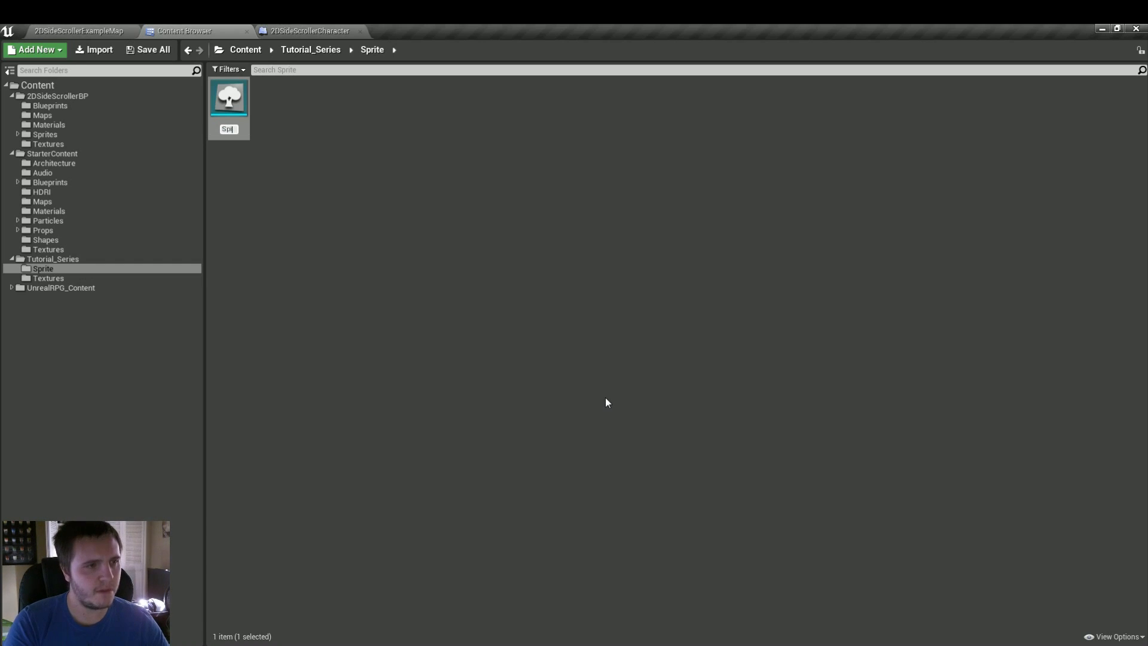
text(nningSaw_0De)
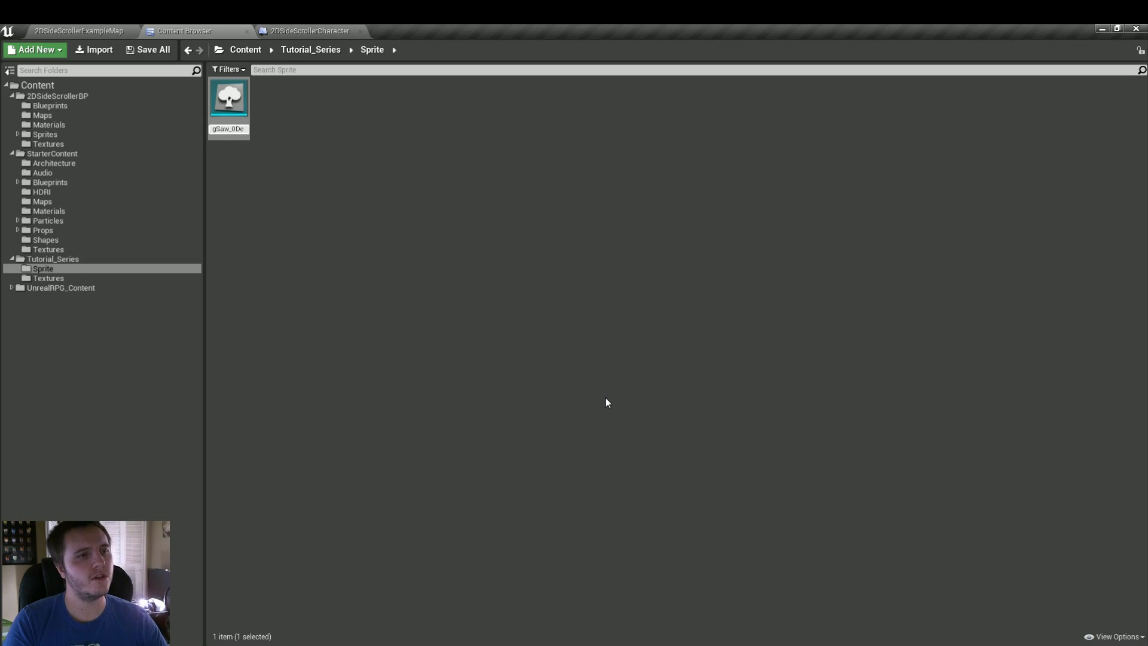
text(grees)
key(Return)
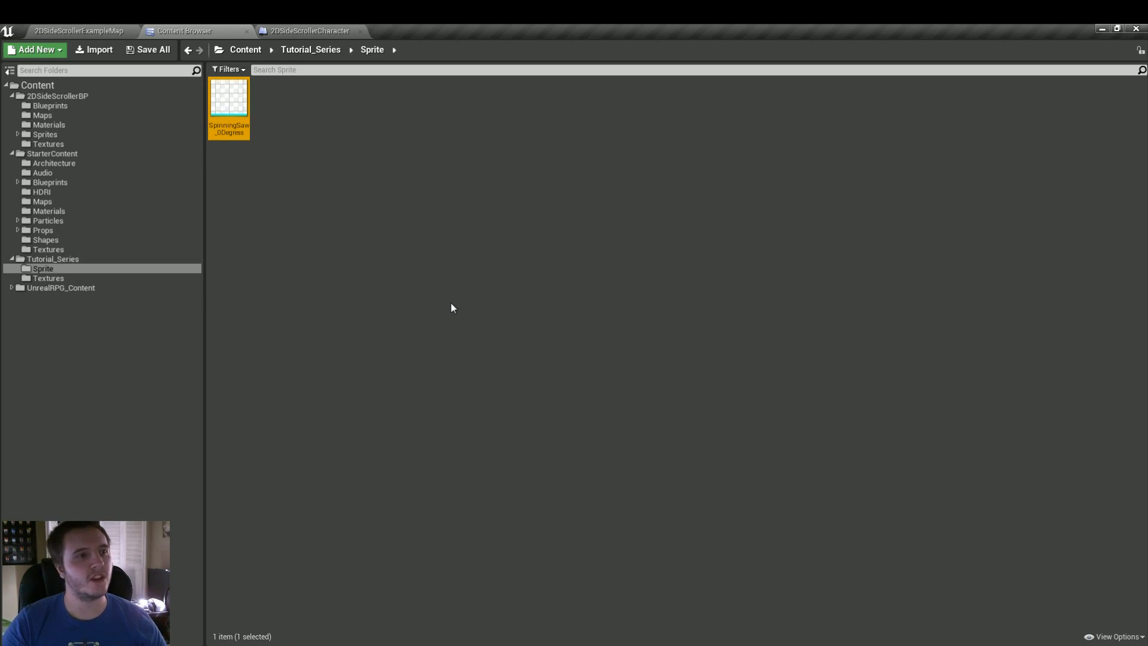
click(318, 200)
click(235, 112)
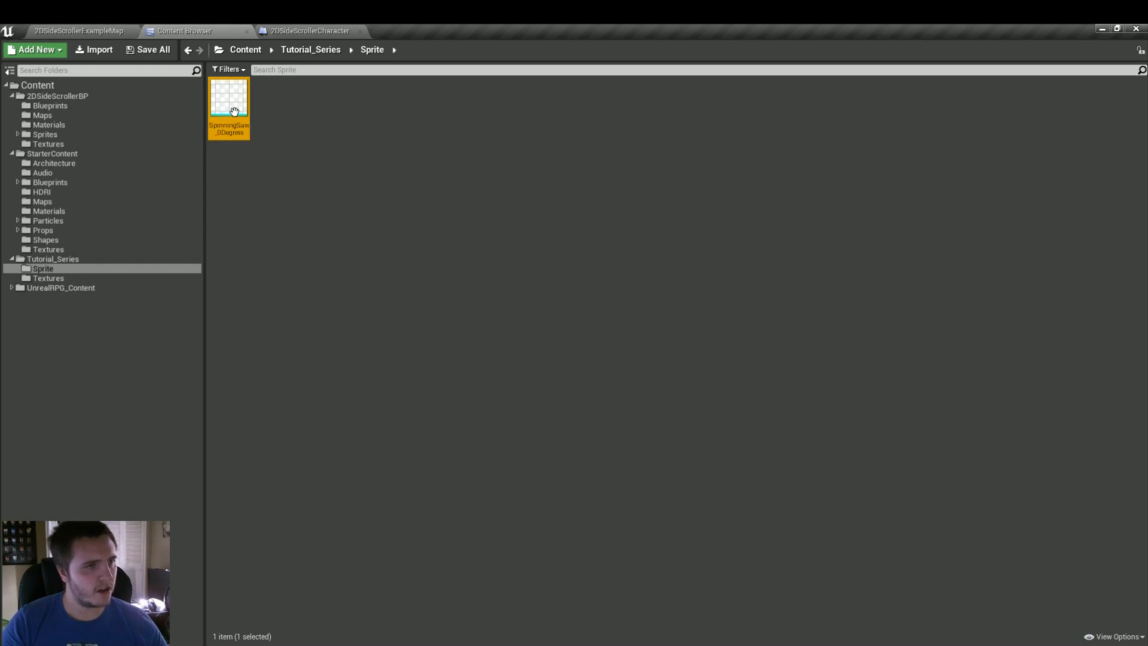
click(351, 186)
click(237, 118)
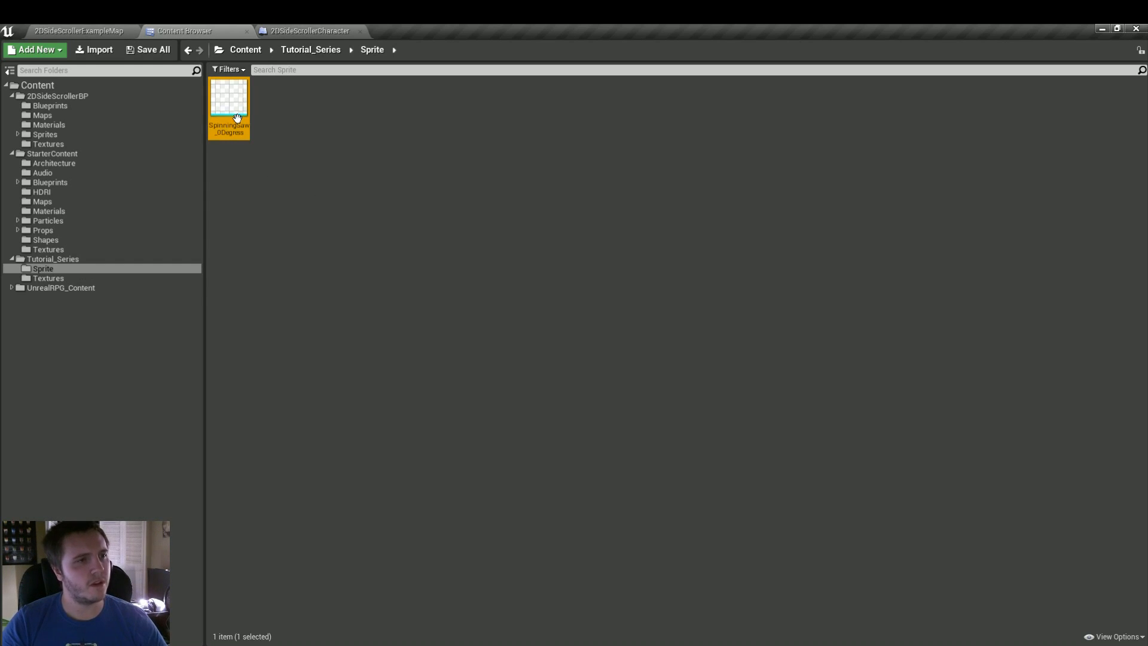
click(84, 249)
click(827, 358)
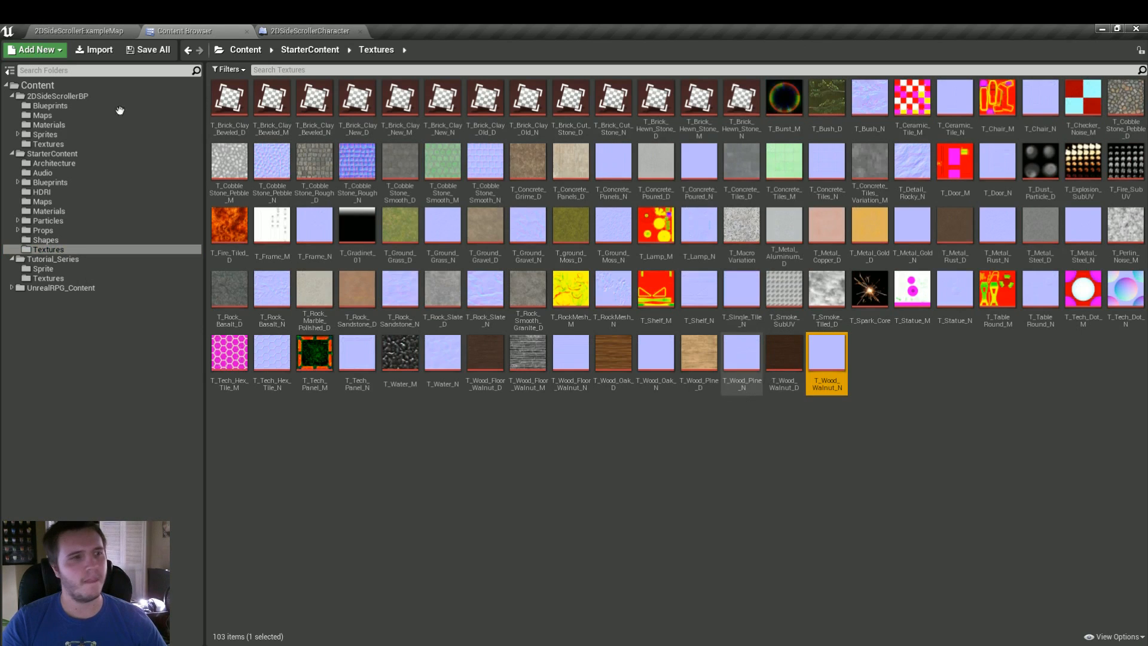
click(43, 269)
- Duplicate the SpinningSaw_0Degrees sprite and name the copy SpinningSaw_45Degrees
click(228, 100)
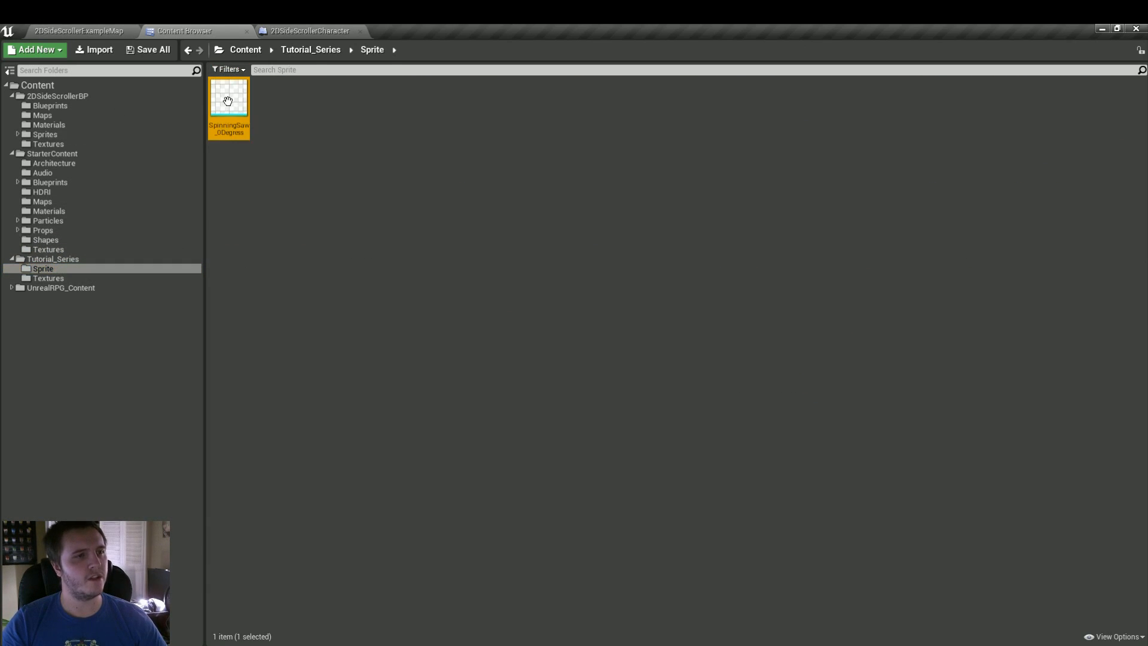
right_click(230, 108)
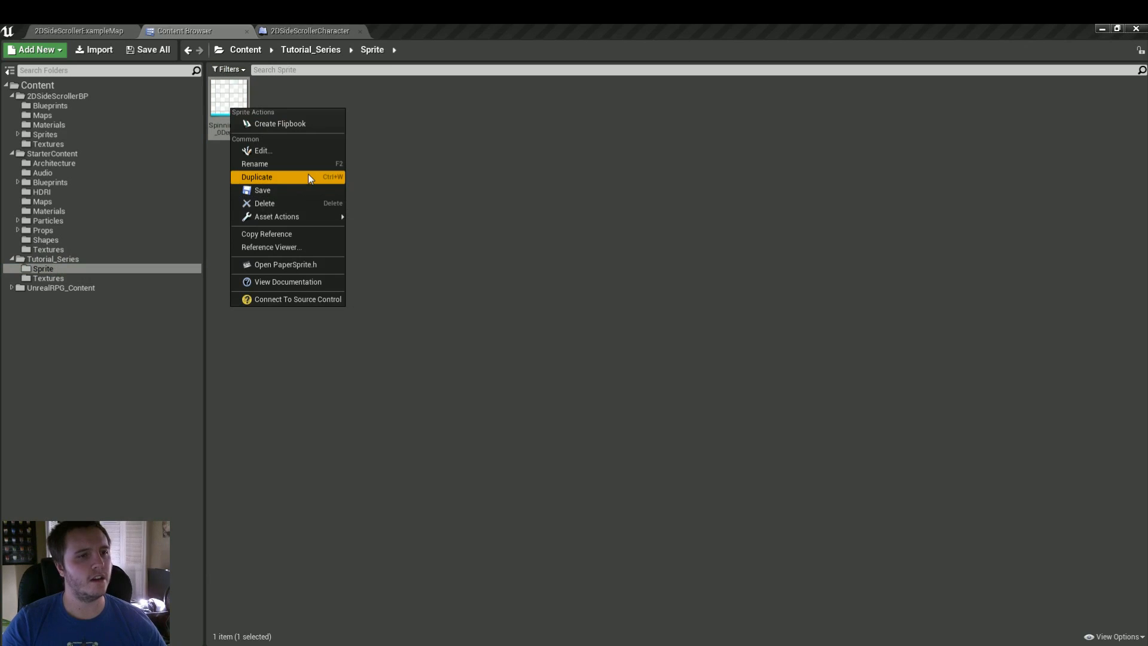
click(307, 174)
text(Sp)
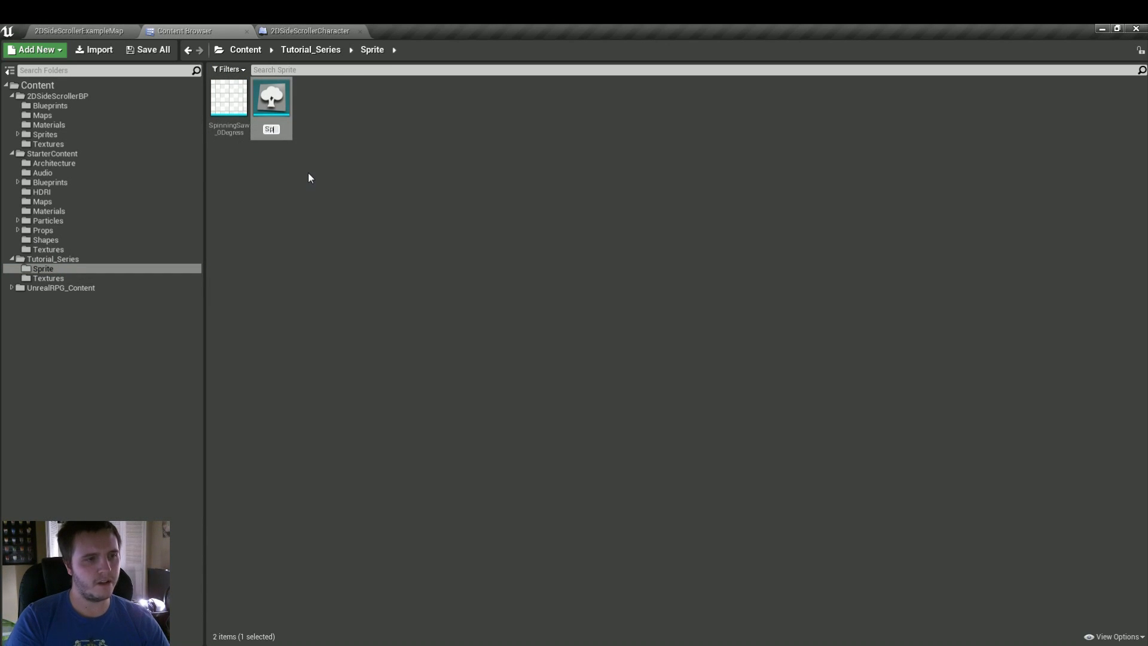
text(inningSaw)
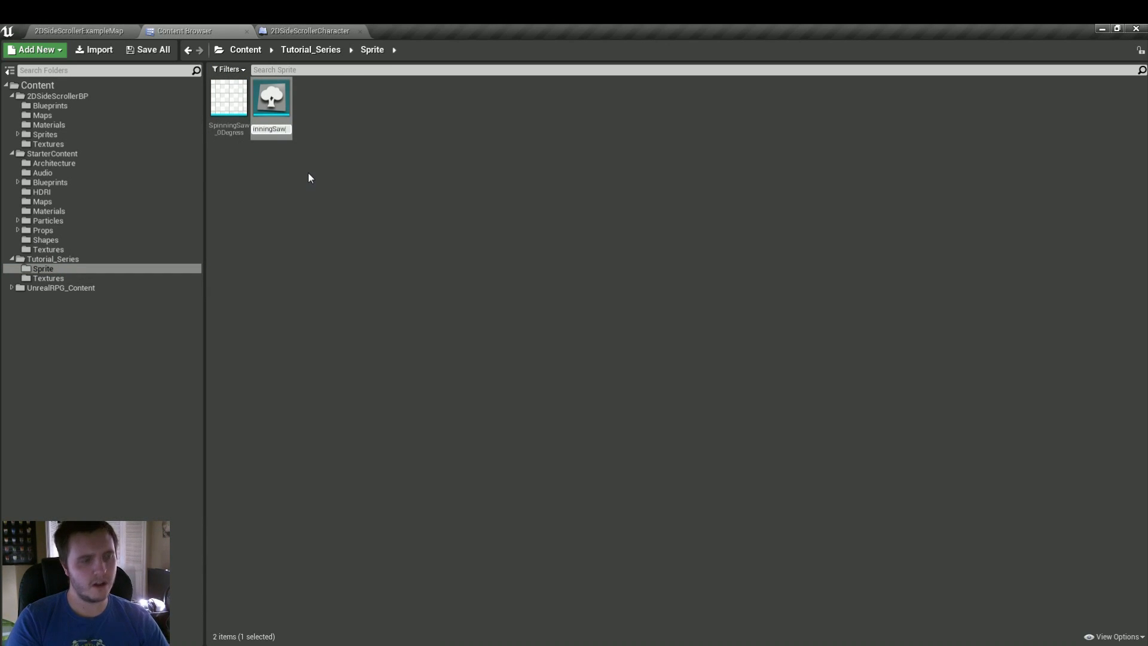
text(_45D)
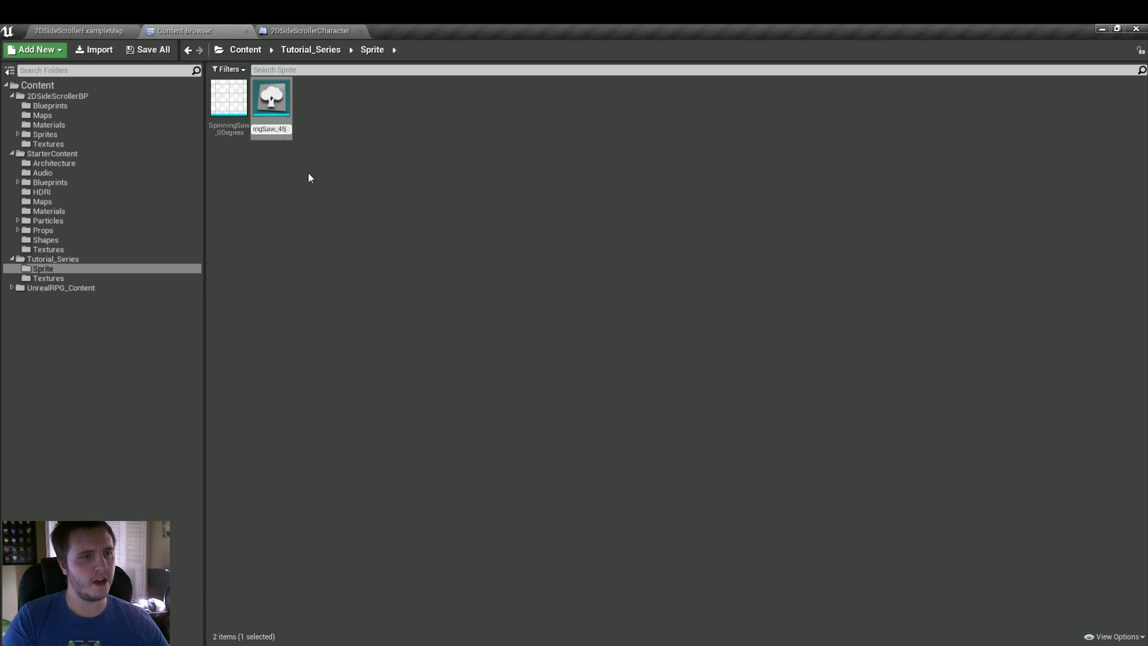
text(grees)
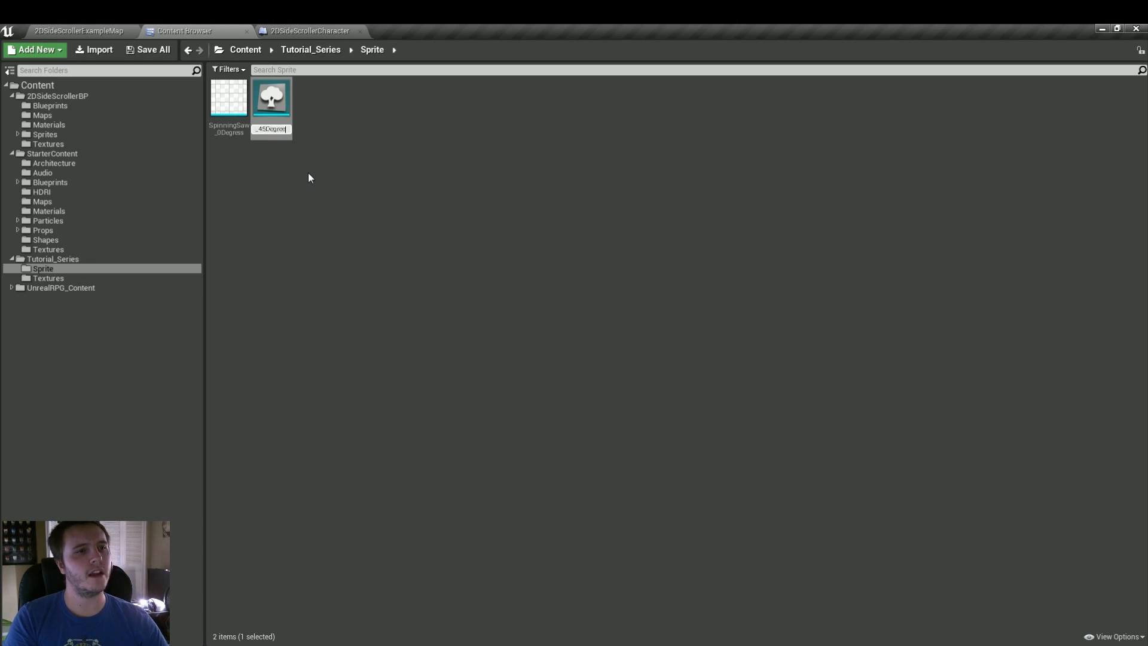
key(Return)
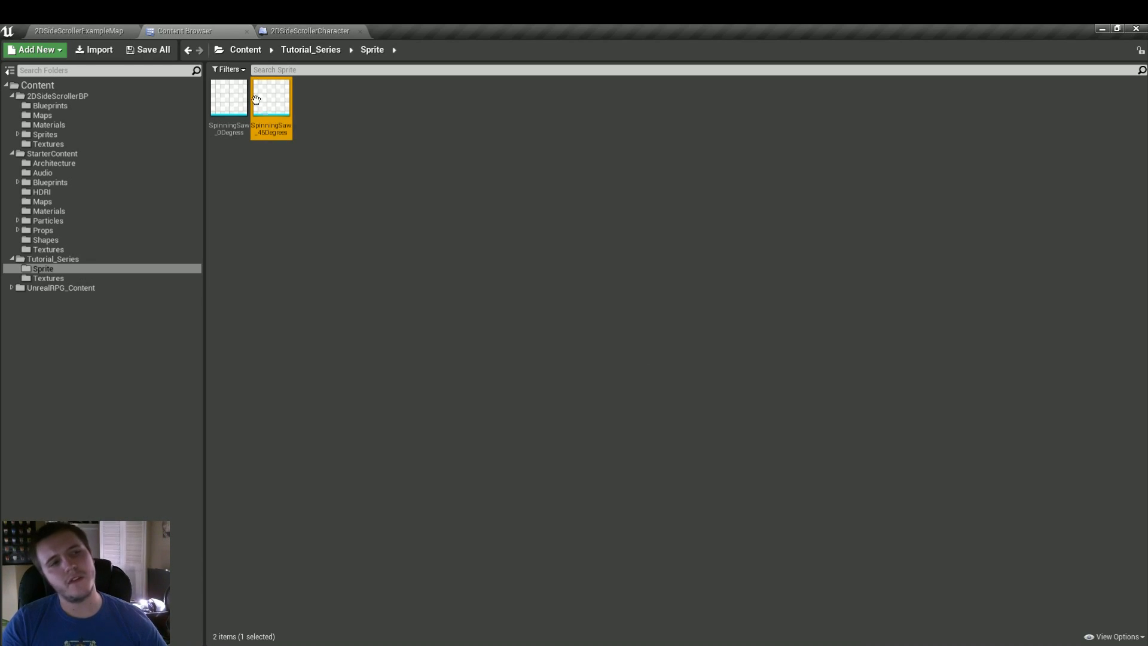
- Duplicate the 45-degree saw sprite and name the copy SpinningSaw_90Degrees
click(287, 221)
click(280, 115)
key(ctrl+w)
text(Sp)
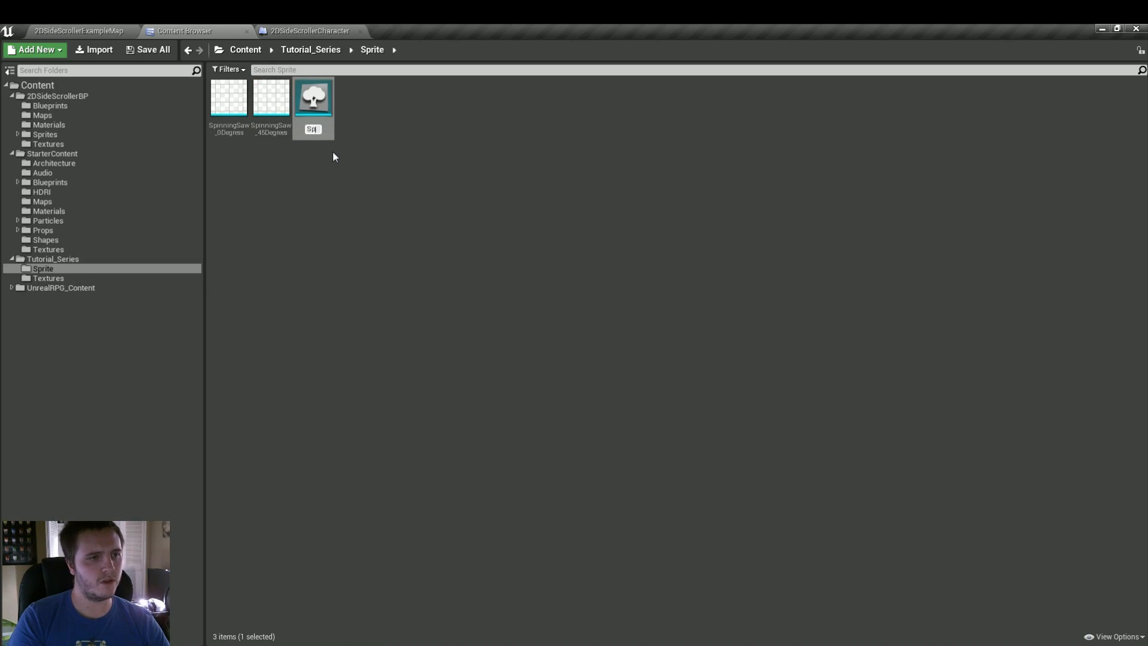
text(nnningSaw)
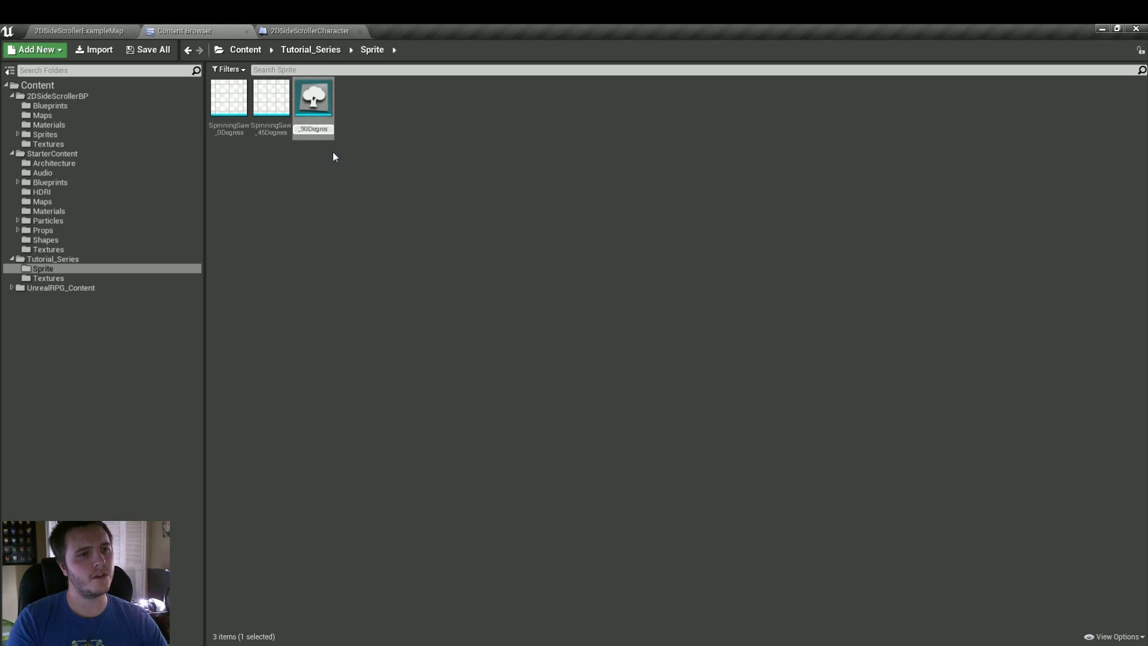
key(BackSpace)
key(Return)
- Duplicate the 90-degree saw sprite and name the copy SpinningSaw_135Degrees
click(333, 172)
click(325, 117)
key(ctrl+w)
text(SpinningSaw_9)
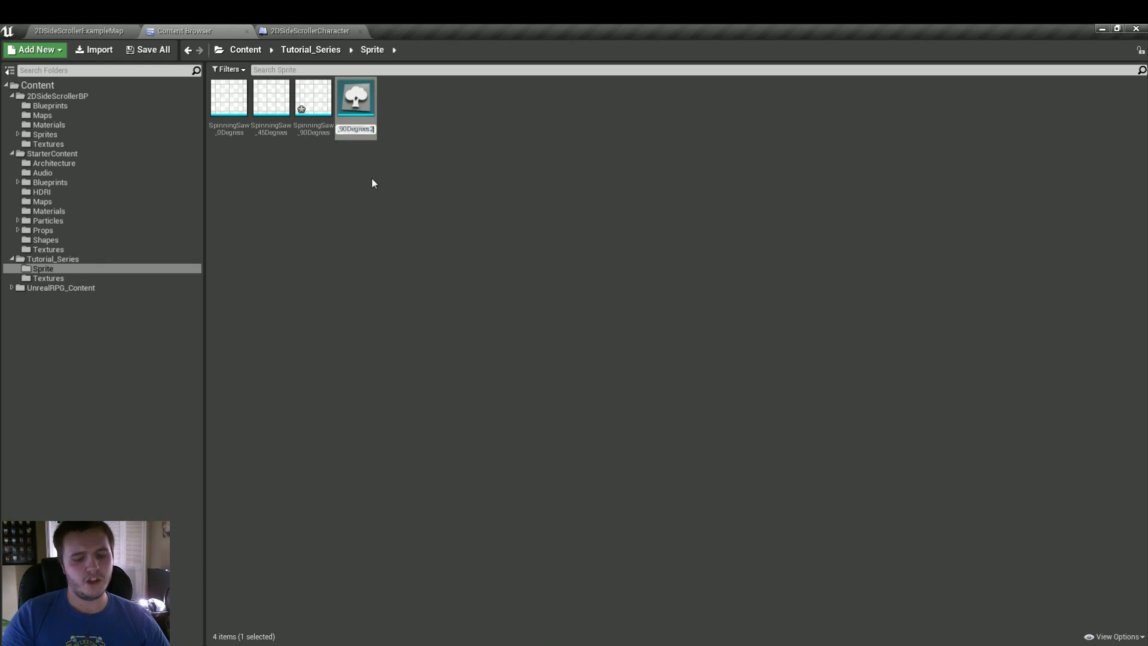
key(BackSpace)
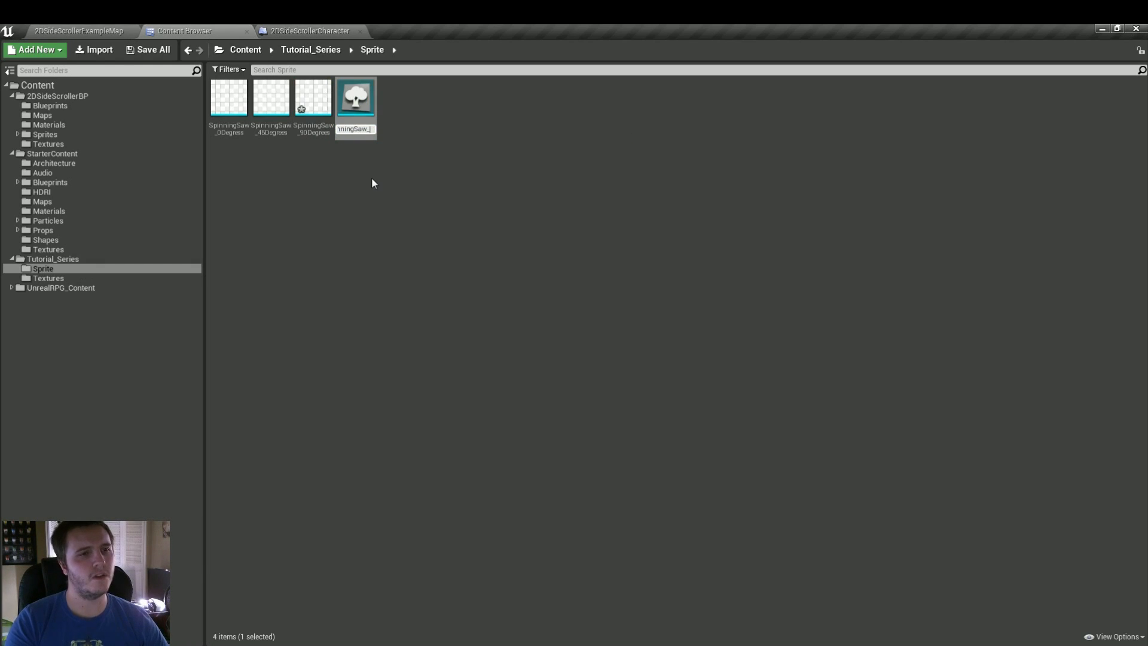
text(13)
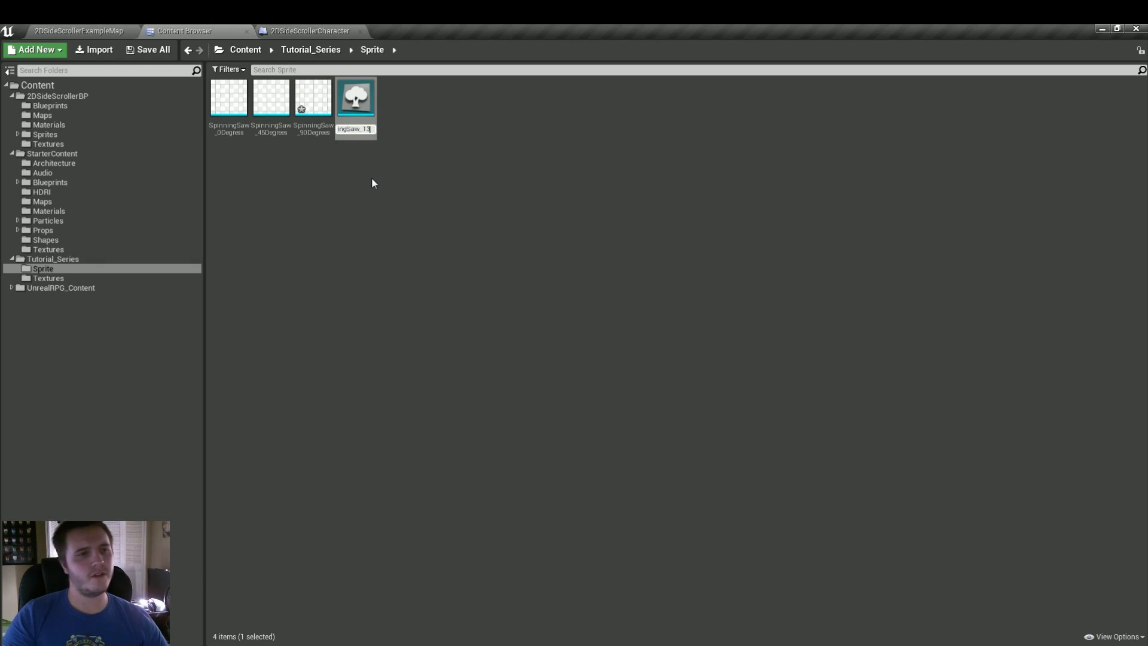
text(5Degrees)
key(Return)
- Duplicate the 135-degree saw sprite and name the copy SpinningSaw_180
click(290, 131)
click(281, 131)
key(ctrl+w)
key(Right)
key(BackSpace)
key(BackSpace)
key(BackSpace)
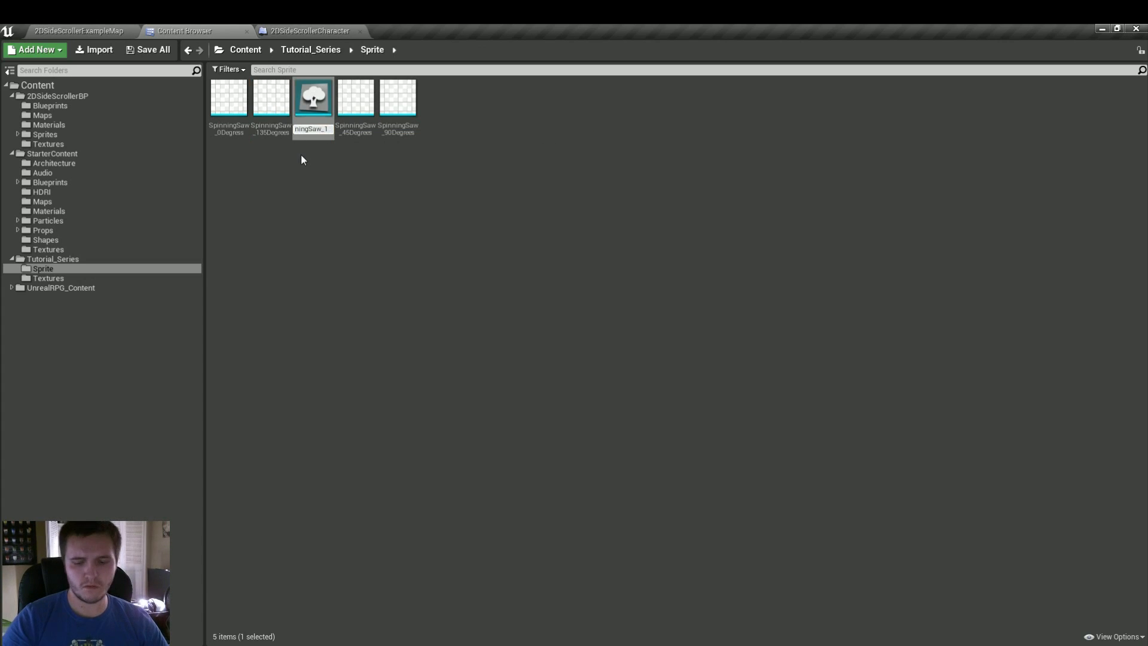
key(Escape)
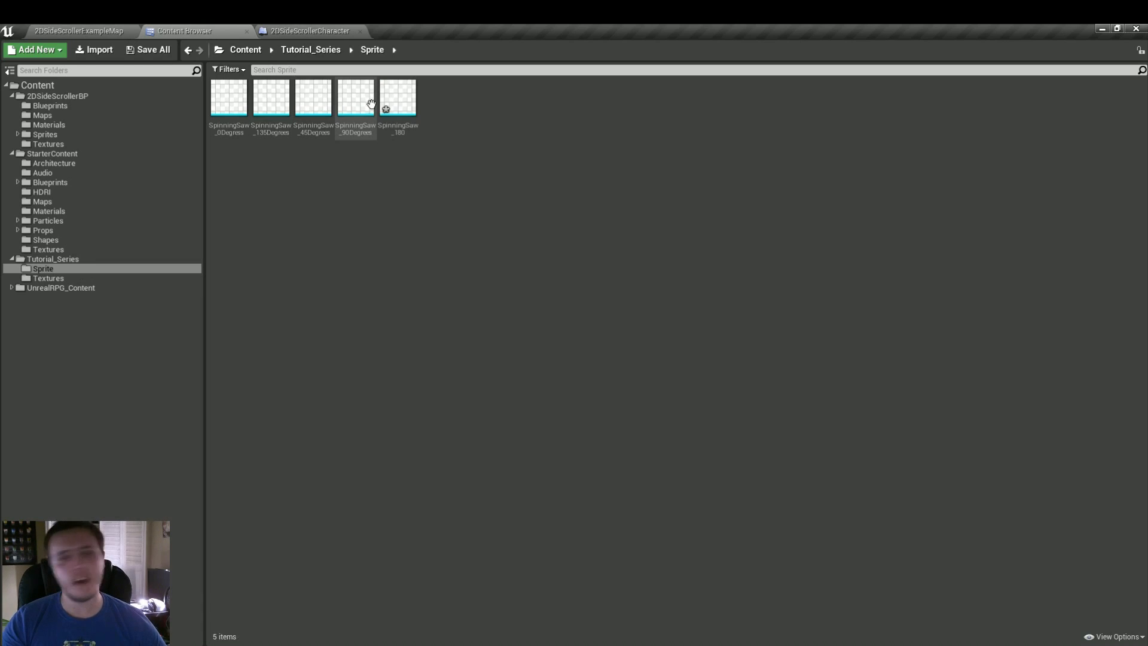
- Duplicate the SpinningSaw_180 sprite and name the copy SpinningSaw_215
click(387, 97)
key(ctrl+w)
key(Right)
key(BackSpace)
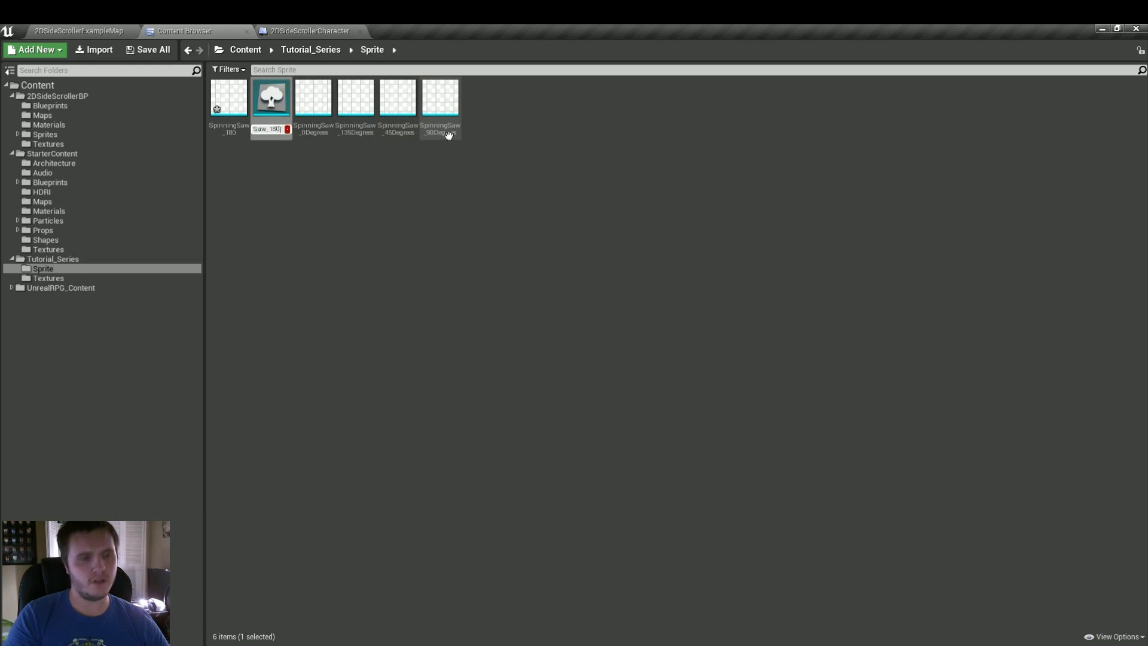
key(BackSpace)
key(BackSpace)
text(225)
key(Return)
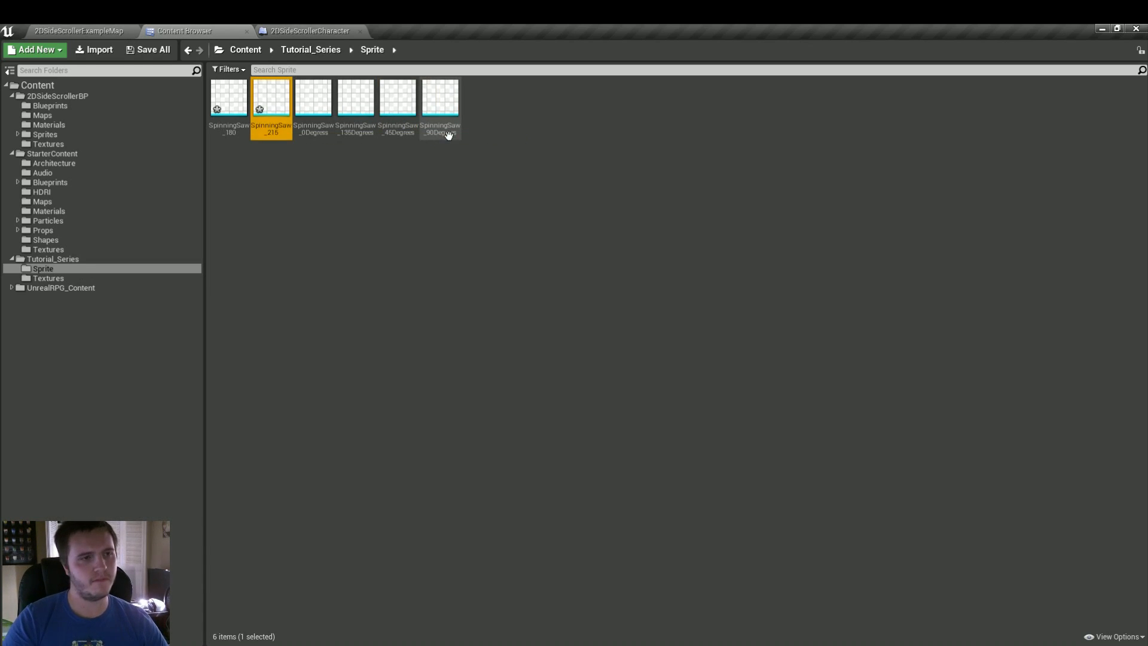
- Duplicate the SpinningSaw_215 sprite and name the copy SpinningSaw_ without an angle number
click(307, 202)
click(271, 110)
key(ctrl+w)
key(Right)
key(BackSpace)
key(BackSpace)
key(BackSpace)
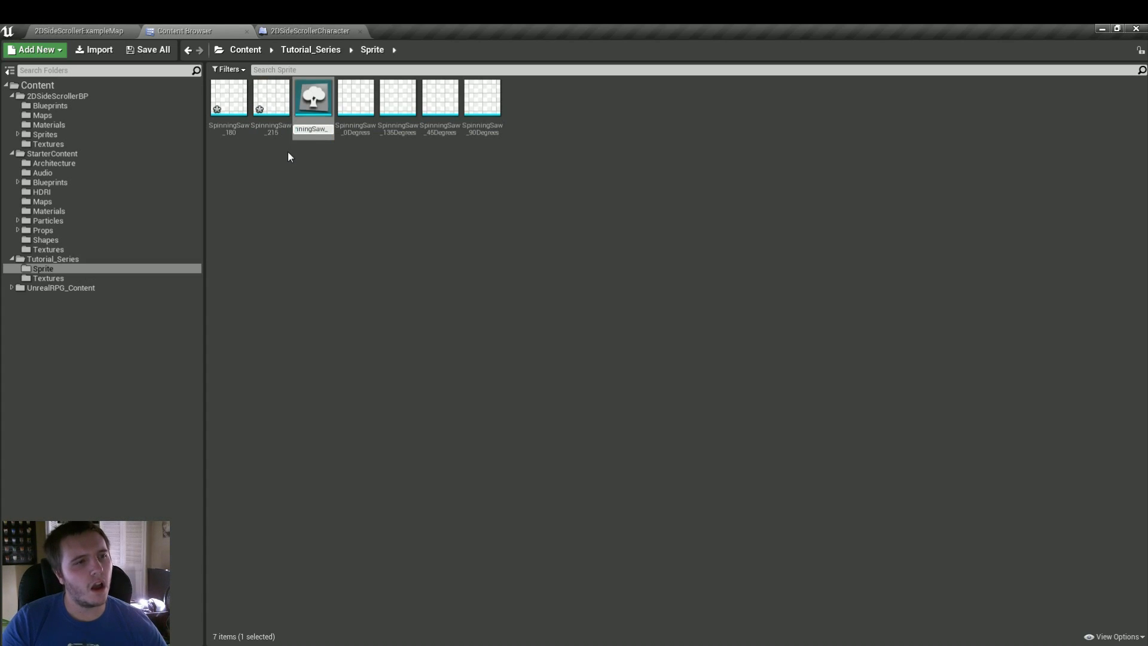
key(Return)
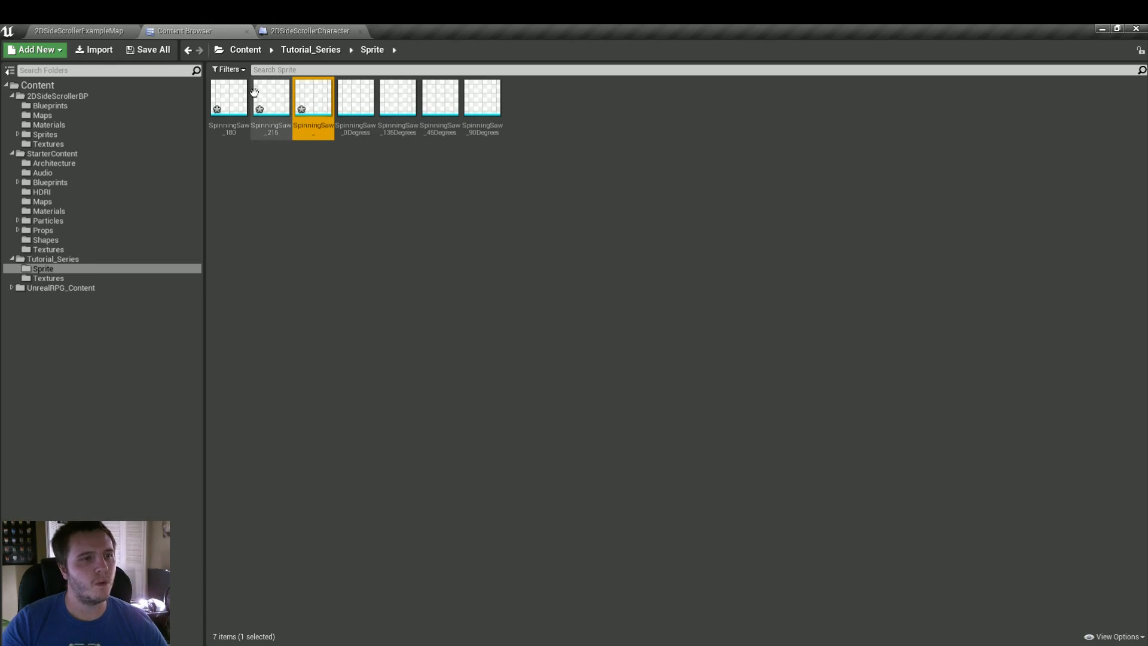
- Rename the SpinningSaw_215 sprite as SpinningSaw_225
click(269, 114)
click(270, 128)
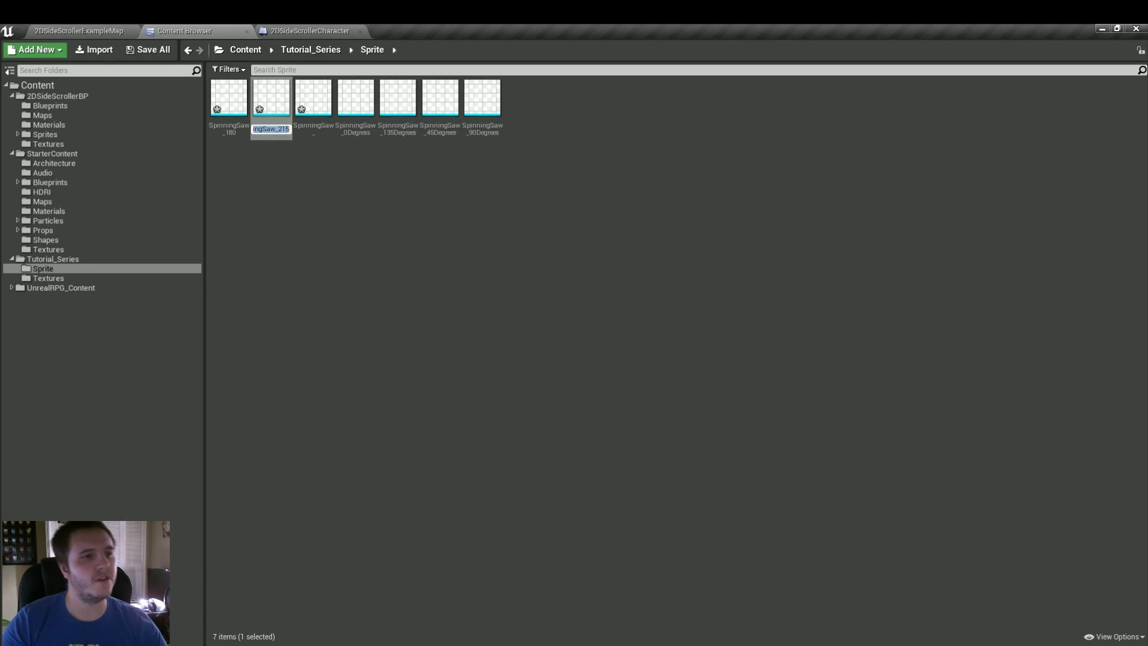
text(5)
key(Return)
- Complete the unnumbered SpinningSaw_ sprite's name as SpinningSaw_270
click(304, 126)
key(F2)
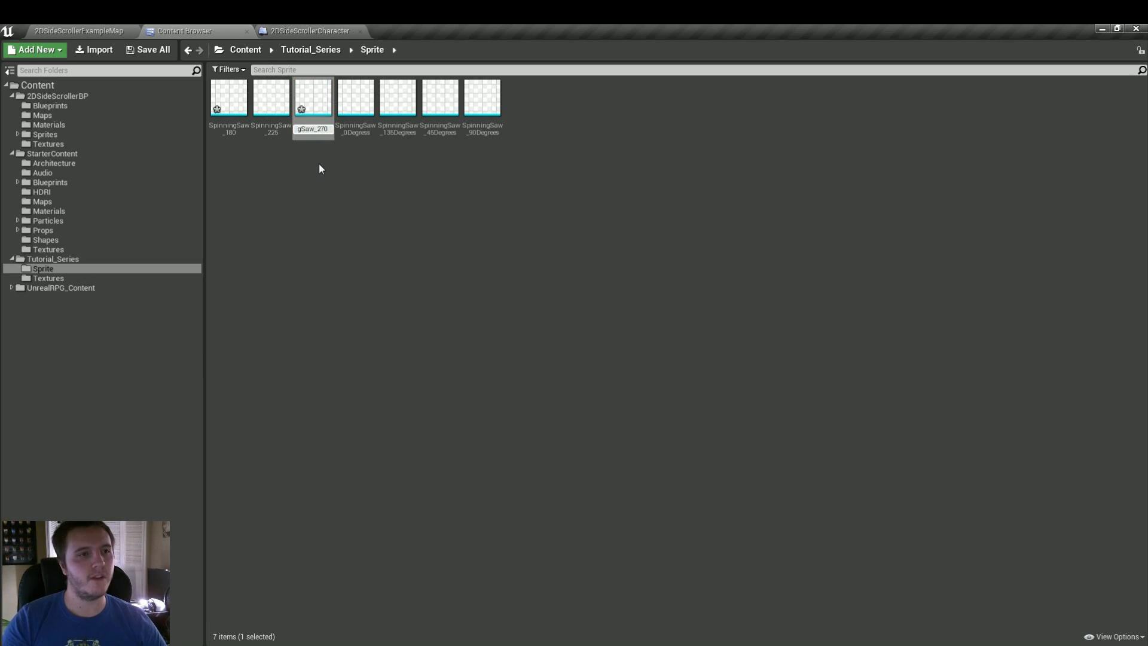
key(Return)
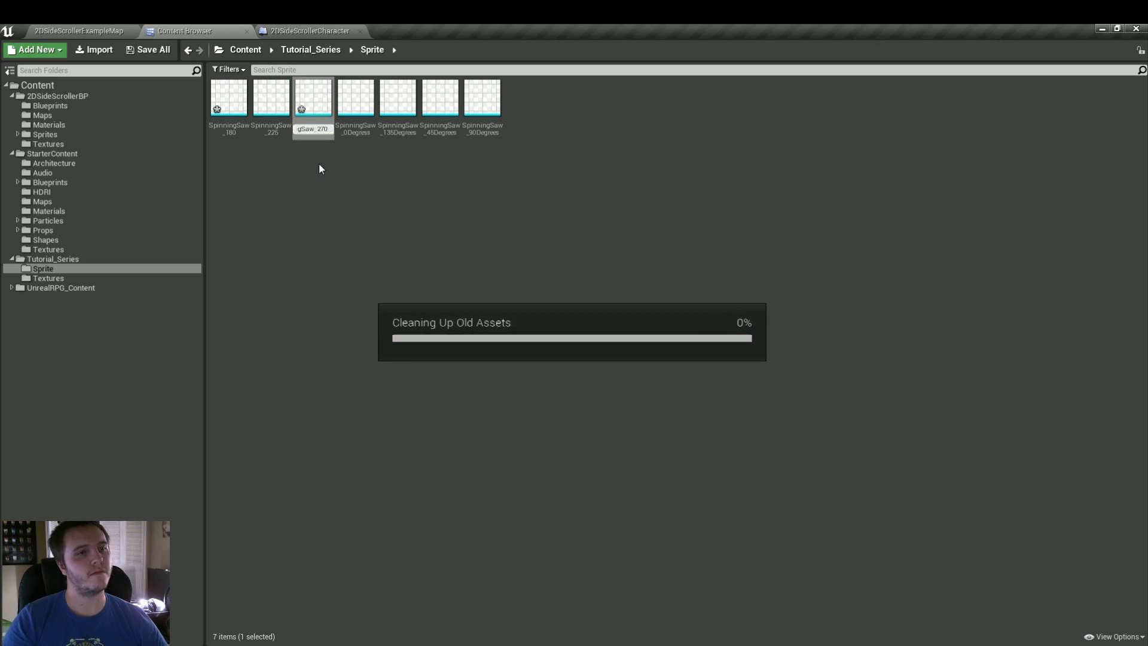
- Duplicate the SpinningSaw_270 sprite and name the copy SpinningSaw_315
key(ctrl+w)
key(End)
key(BackSpace)
key(BackSpace)
key(BackSpace)
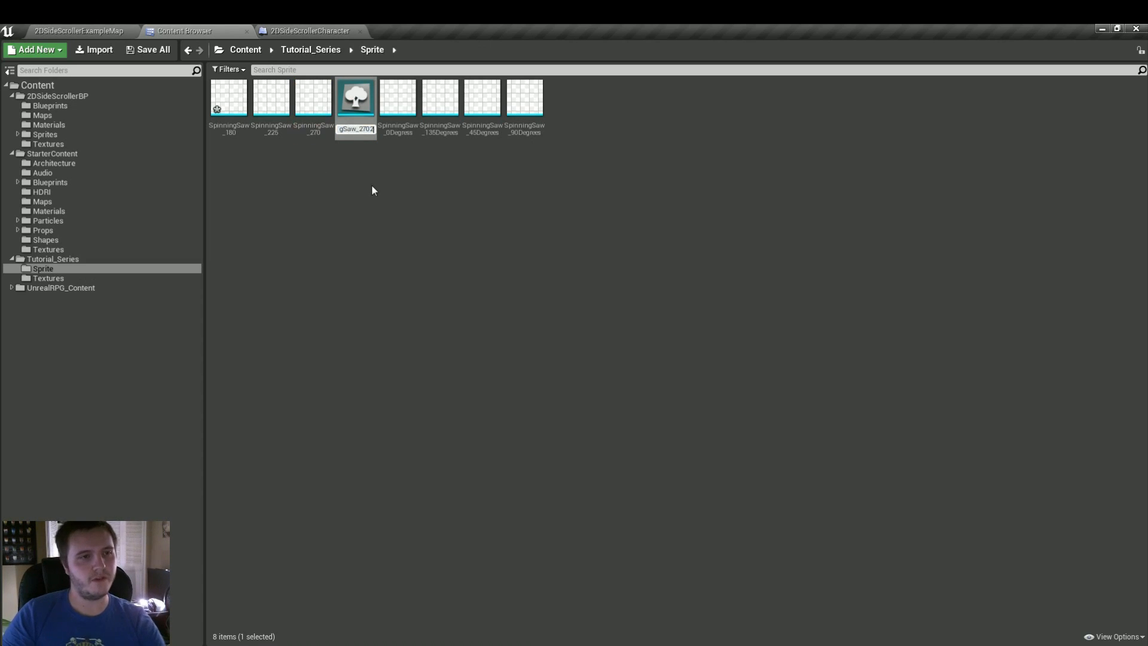
text(315)
key(Return)
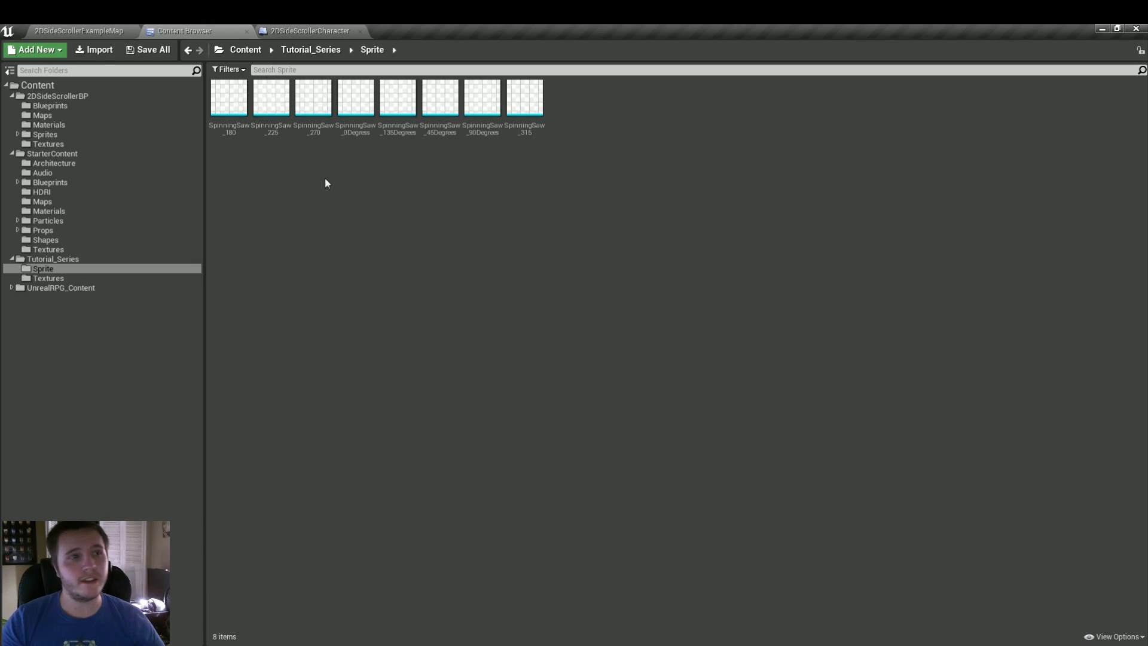
- Close the 2DSideScrollerCharacter blueprint and open the 0-, 45- and 90-degree saw sprites for editing
click(282, 28)
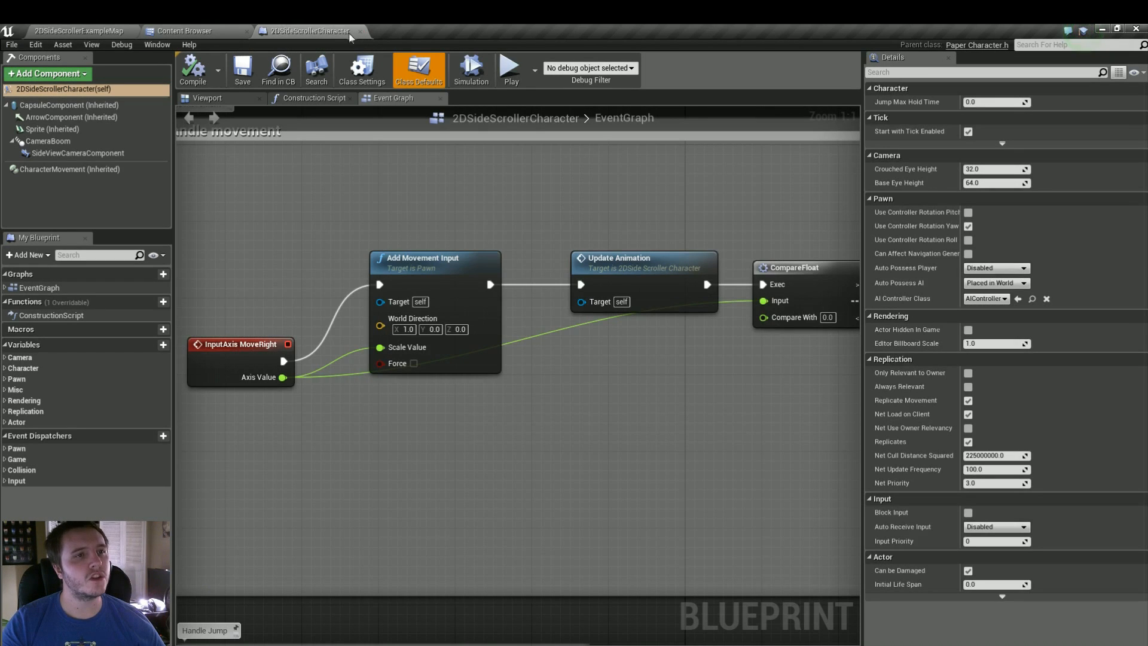
click(359, 32)
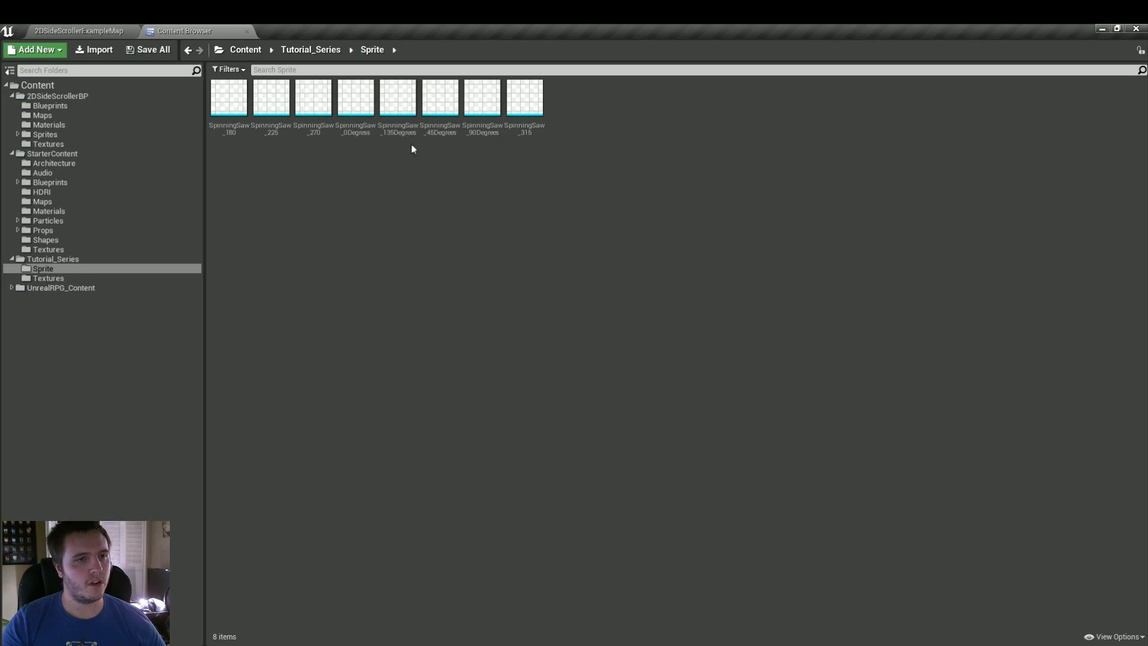
double_click(350, 107)
click(218, 25)
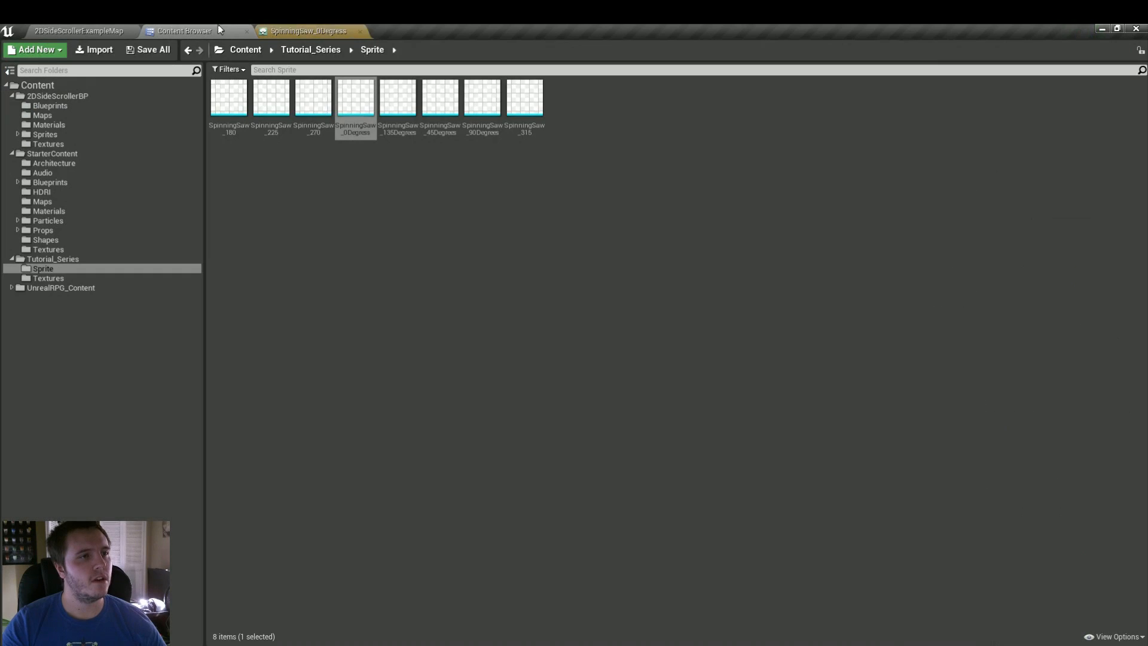
double_click(440, 105)
click(185, 30)
double_click(490, 107)
click(218, 26)
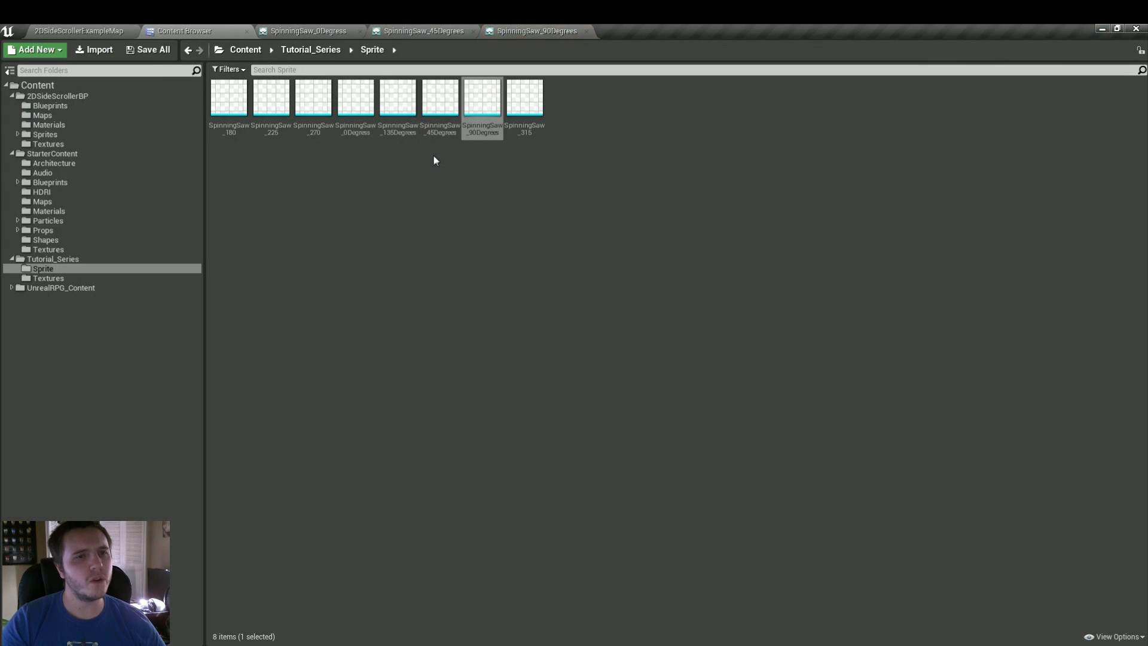
- Open the 135-, 180-, 225-, 270- and 315-degree saw sprites for editing as well
double_click(395, 102)
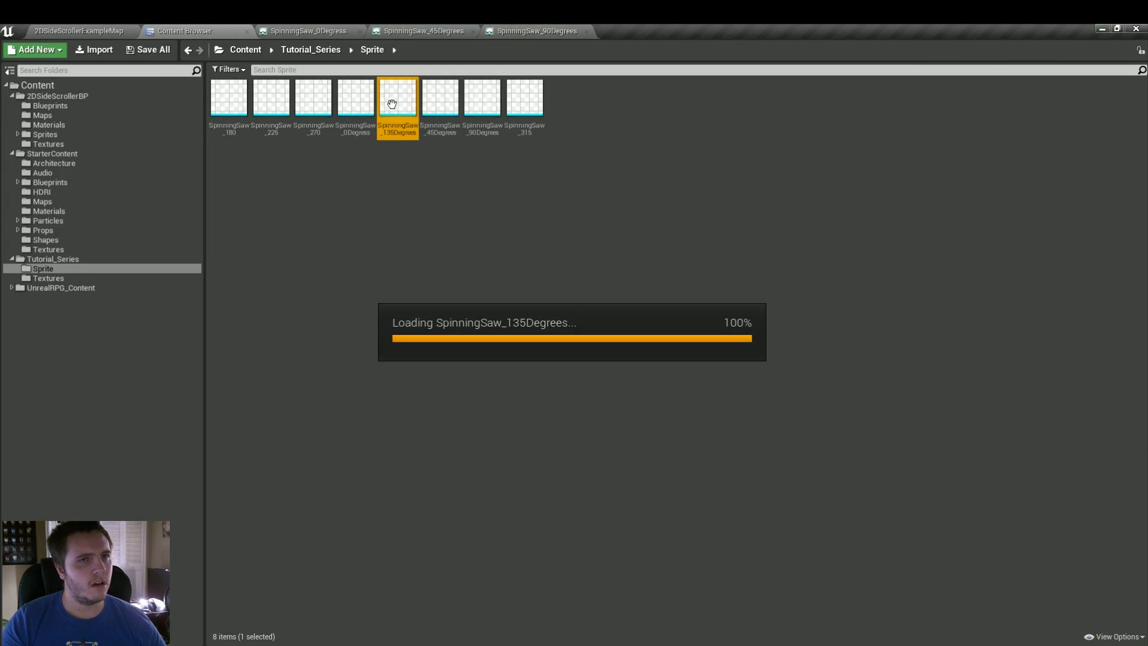
click(215, 27)
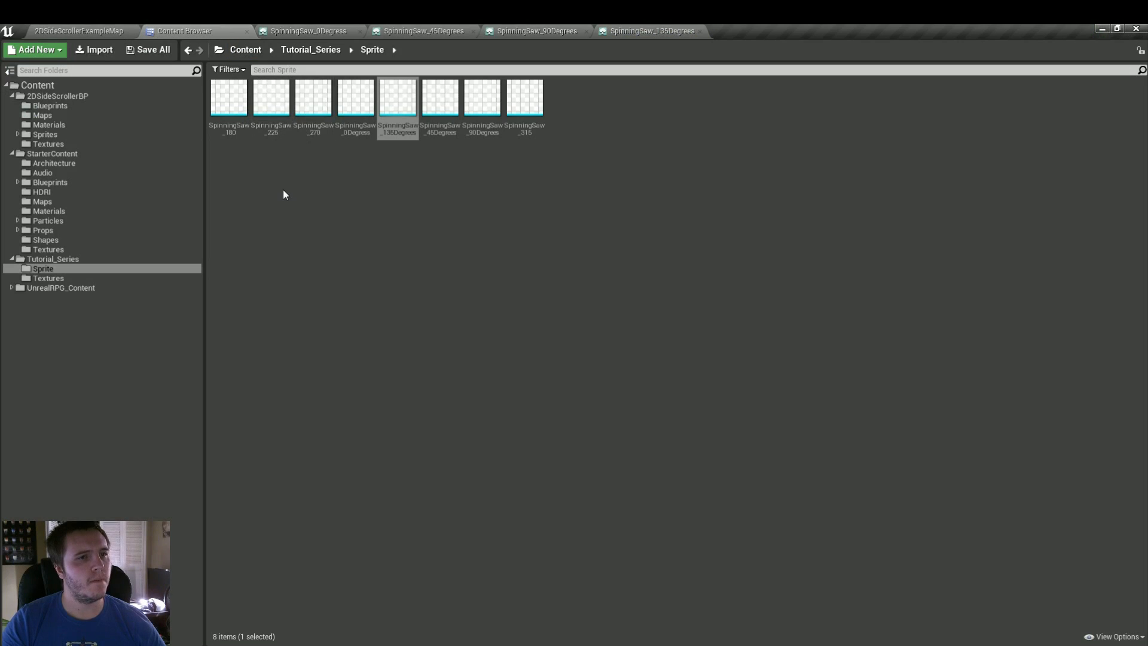
double_click(231, 110)
click(185, 30)
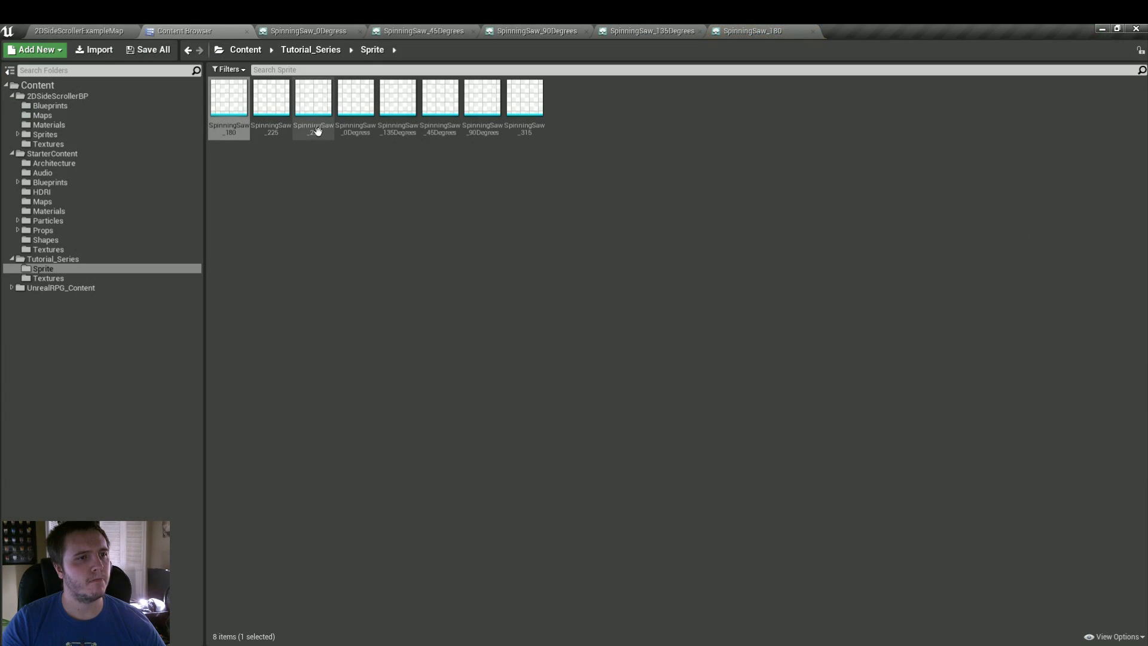
double_click(271, 102)
click(199, 29)
double_click(320, 104)
click(185, 30)
double_click(524, 99)
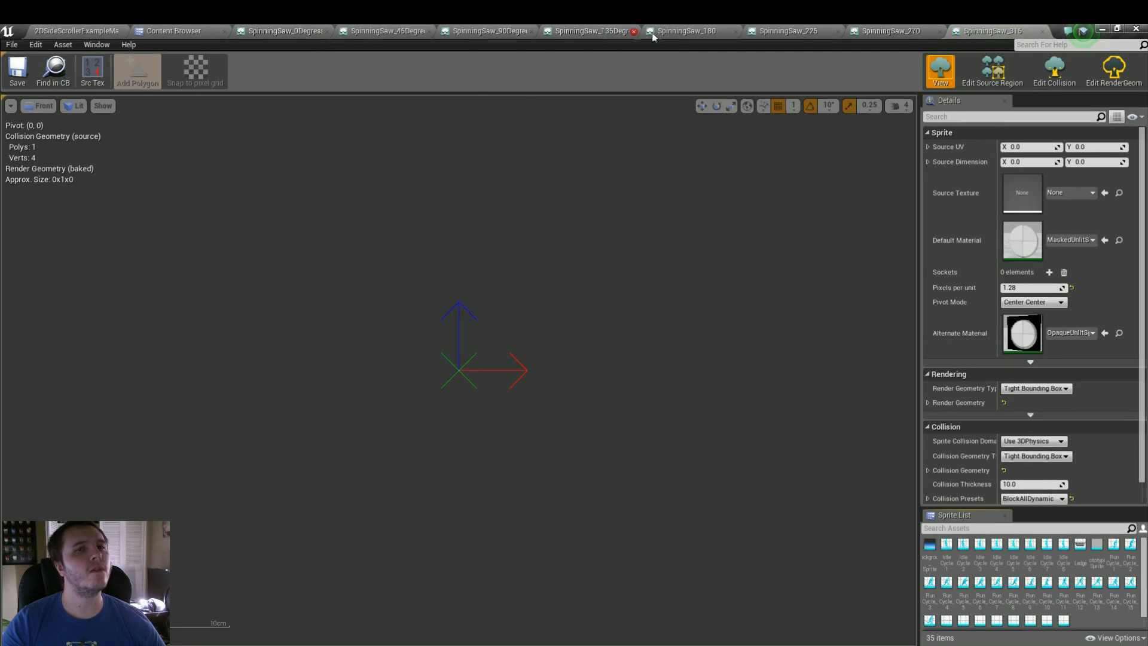
- Assign the SpinningSaw_0_Degrees texture as the 0-degree sprite's source texture and close that sprite
click(171, 30)
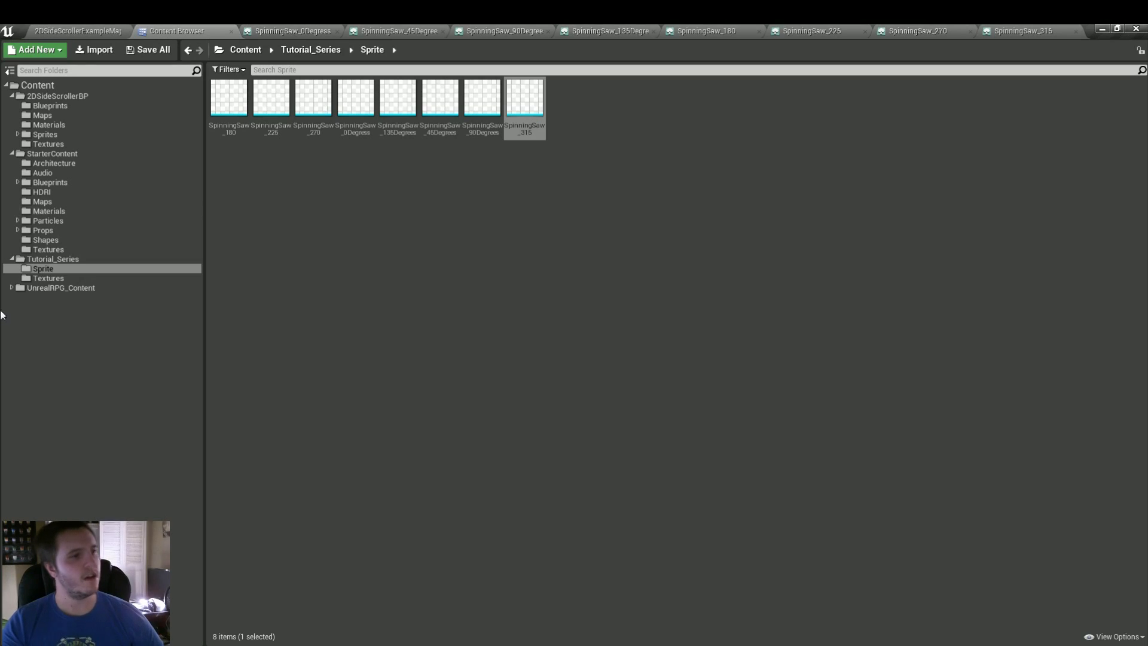
click(52, 278)
click(217, 110)
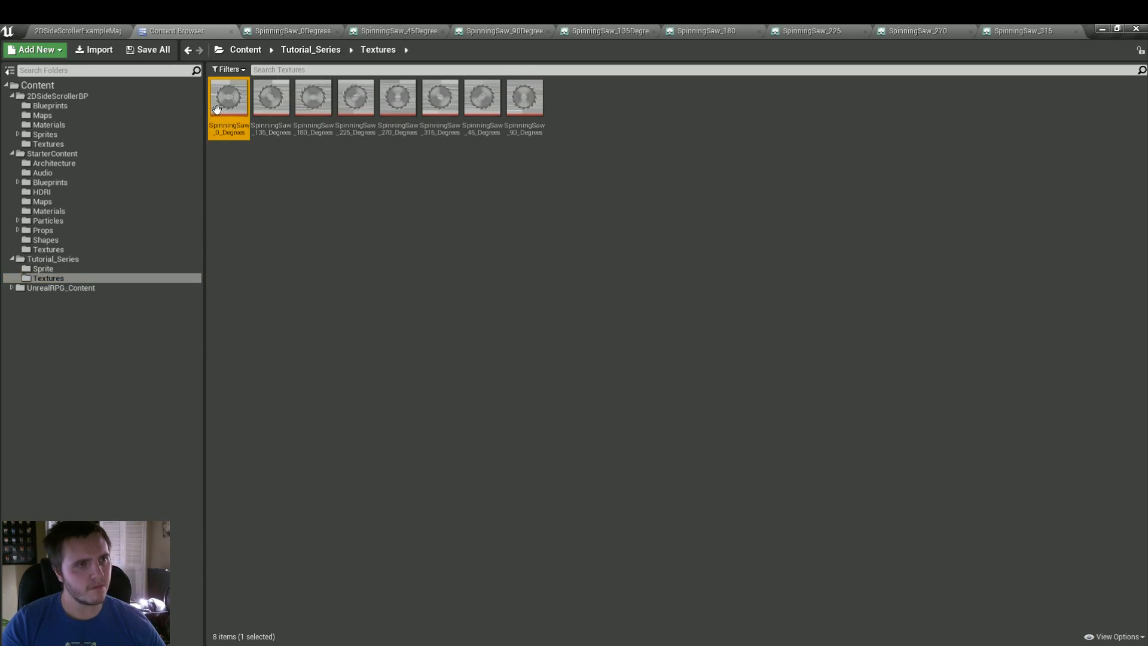
click(290, 31)
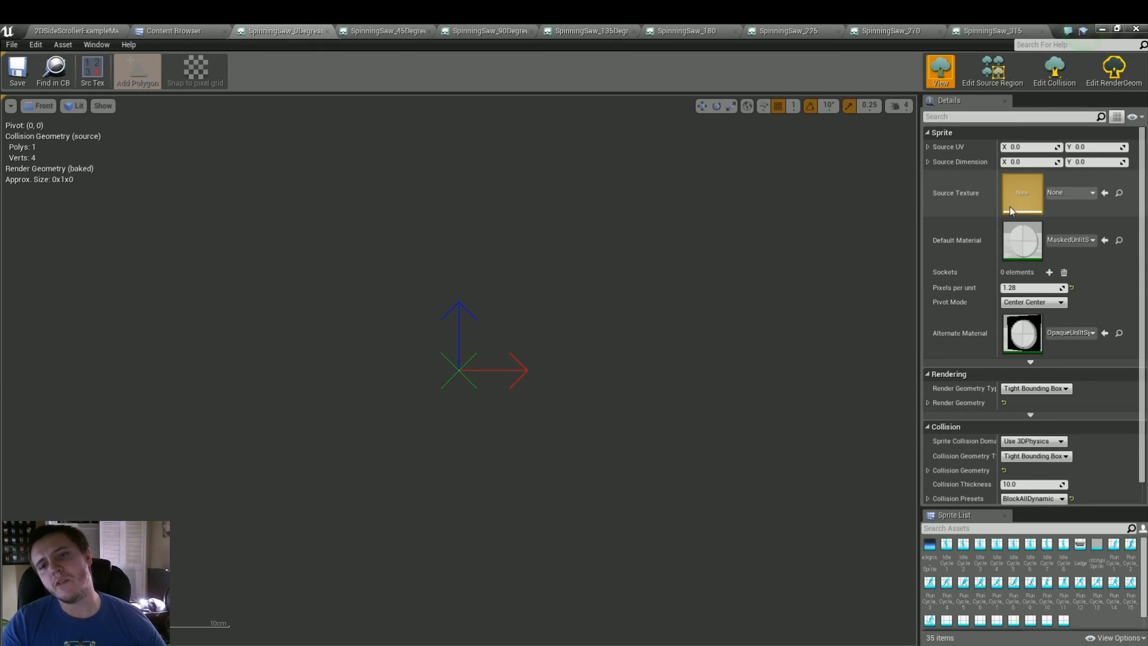
click(1104, 193)
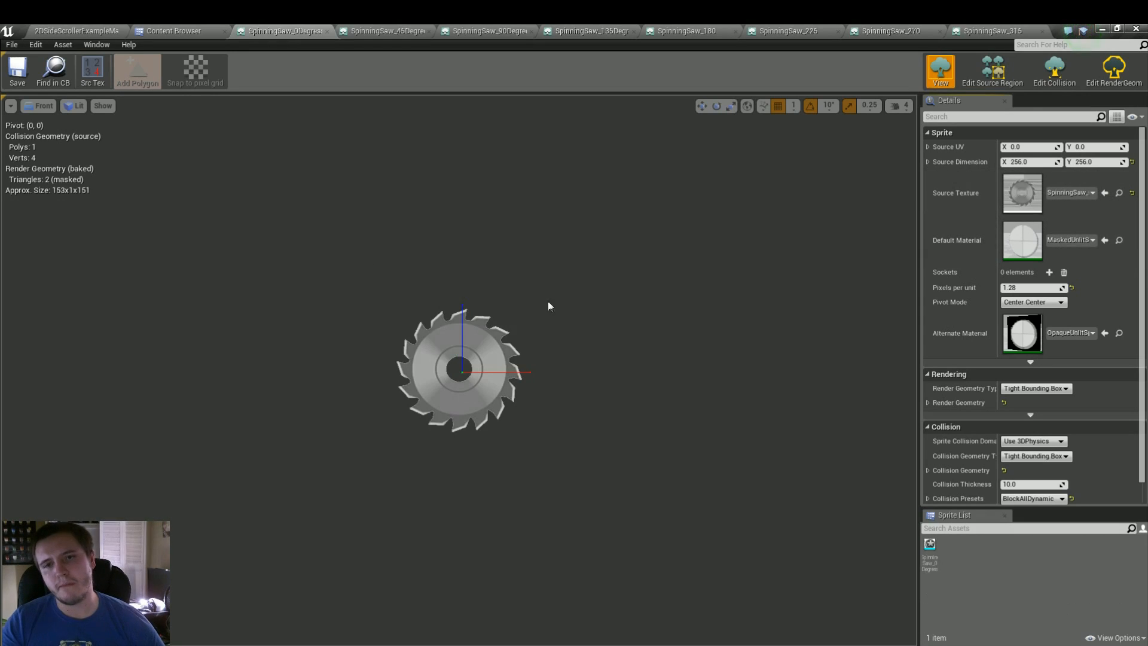
mouse_move(568, 251)
right_down()
mouse_move(566, 326)
mouse_move(572, 237)
right_up()
click(327, 31)
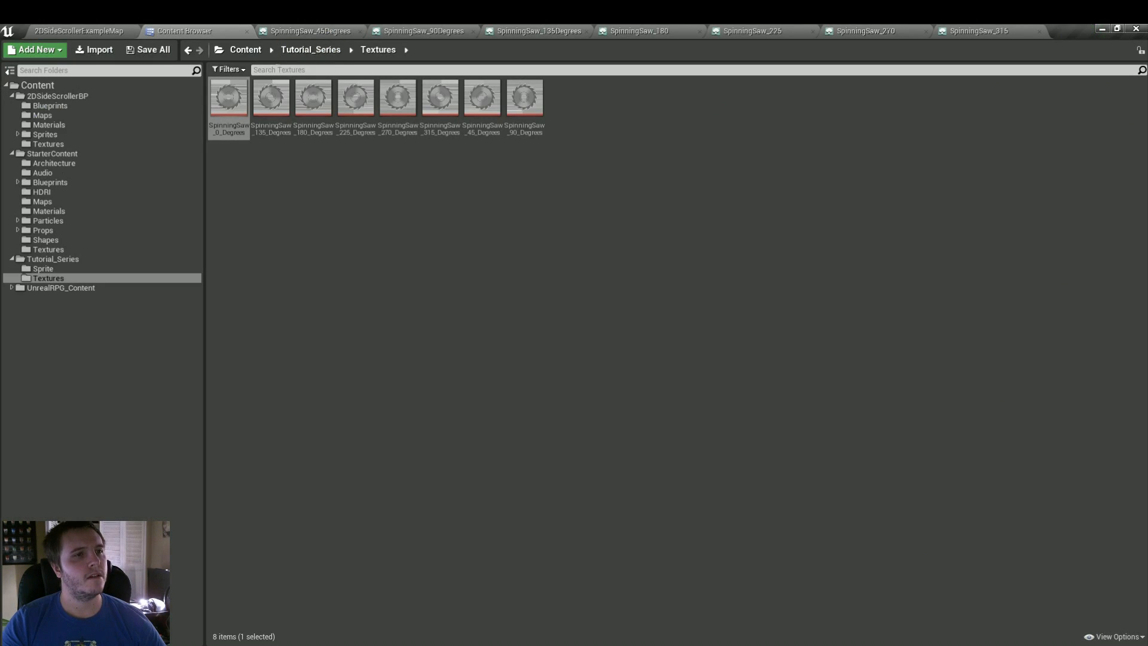
- Set the 45-degree sprite's source texture to SpinningSaw_45_Degrees, then save and close the sprite
click(482, 97)
click(317, 32)
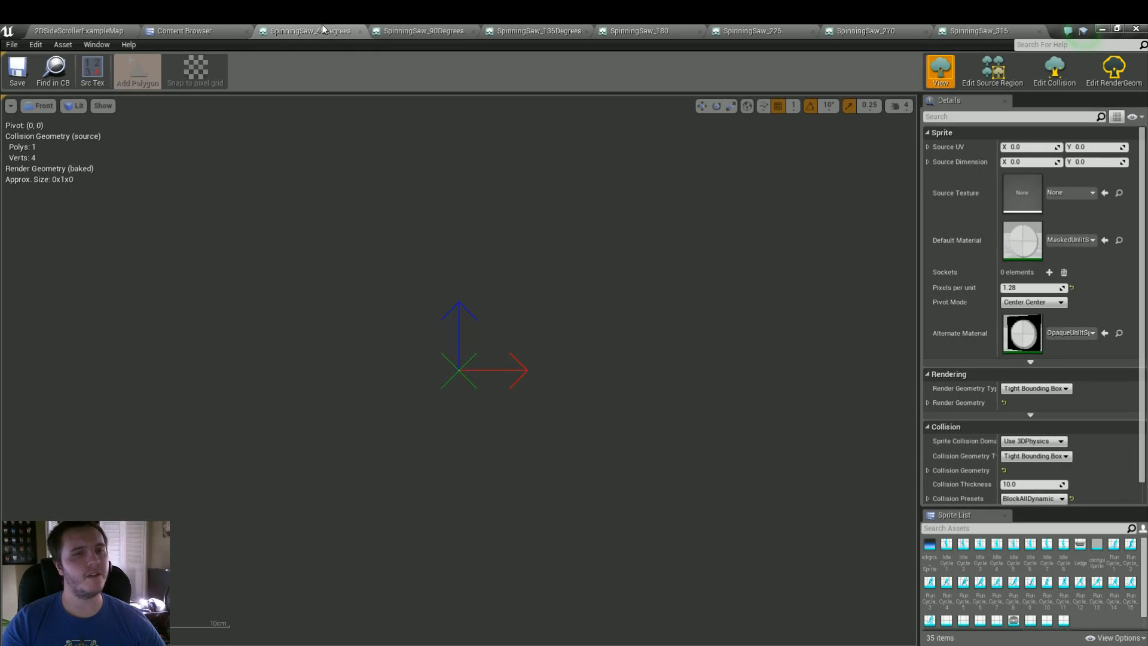
click(1105, 193)
key(ctrl+s)
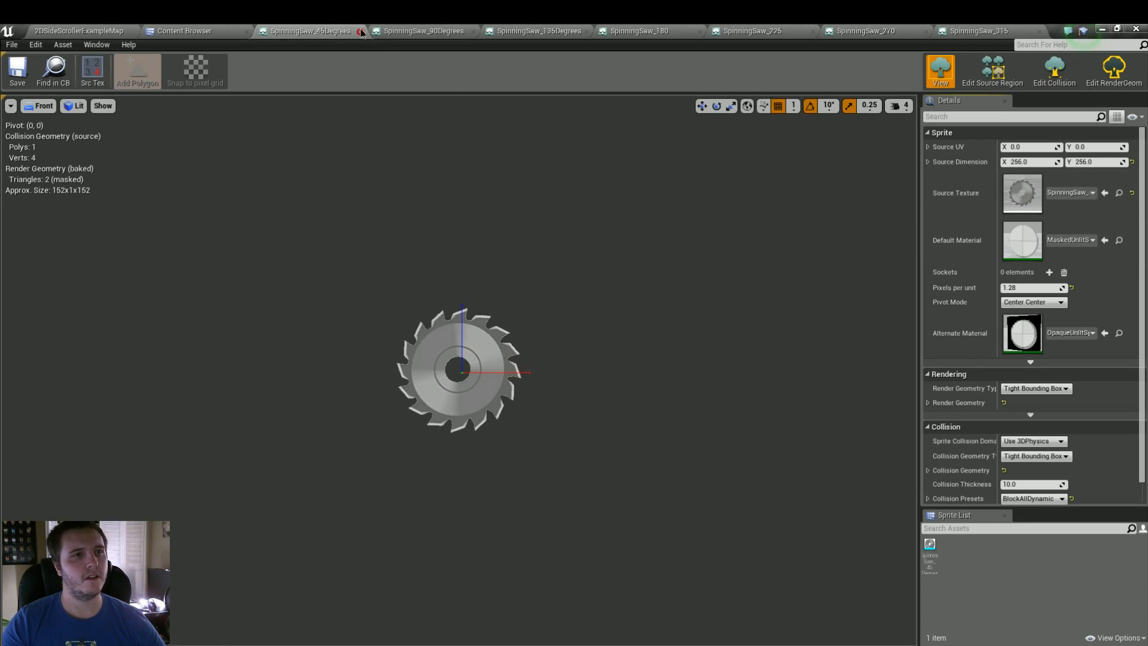
click(359, 31)
- Set the 90-degree sprite's source texture to SpinningSaw_90_Degrees, then save and close the sprite
click(526, 124)
click(335, 31)
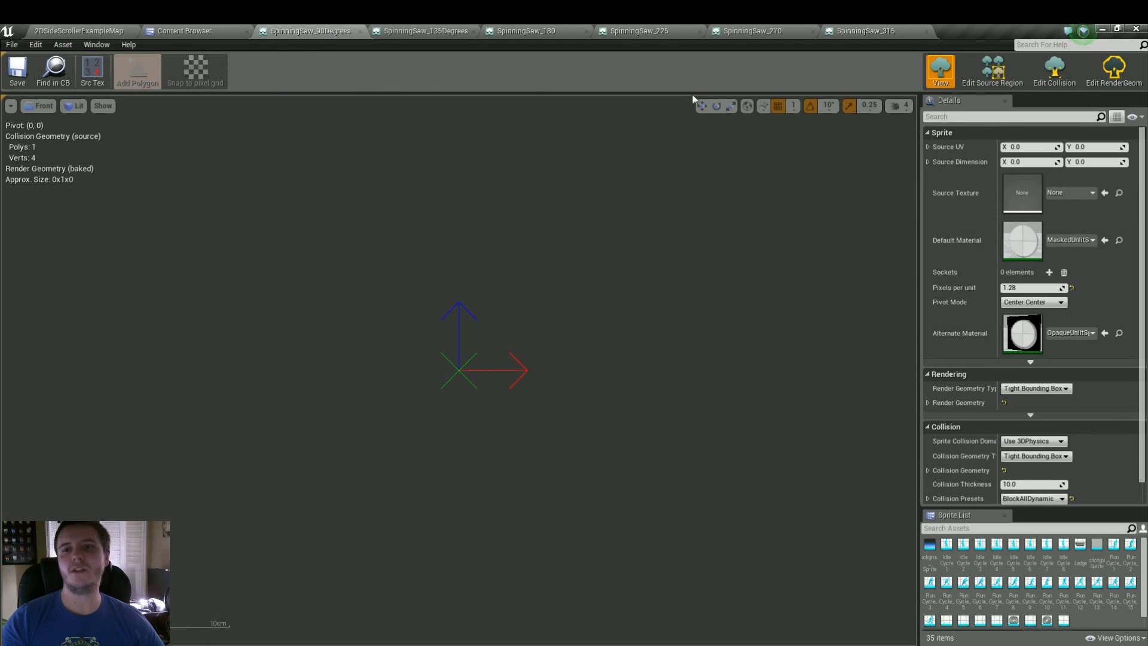
click(1104, 193)
key(ctrl+s)
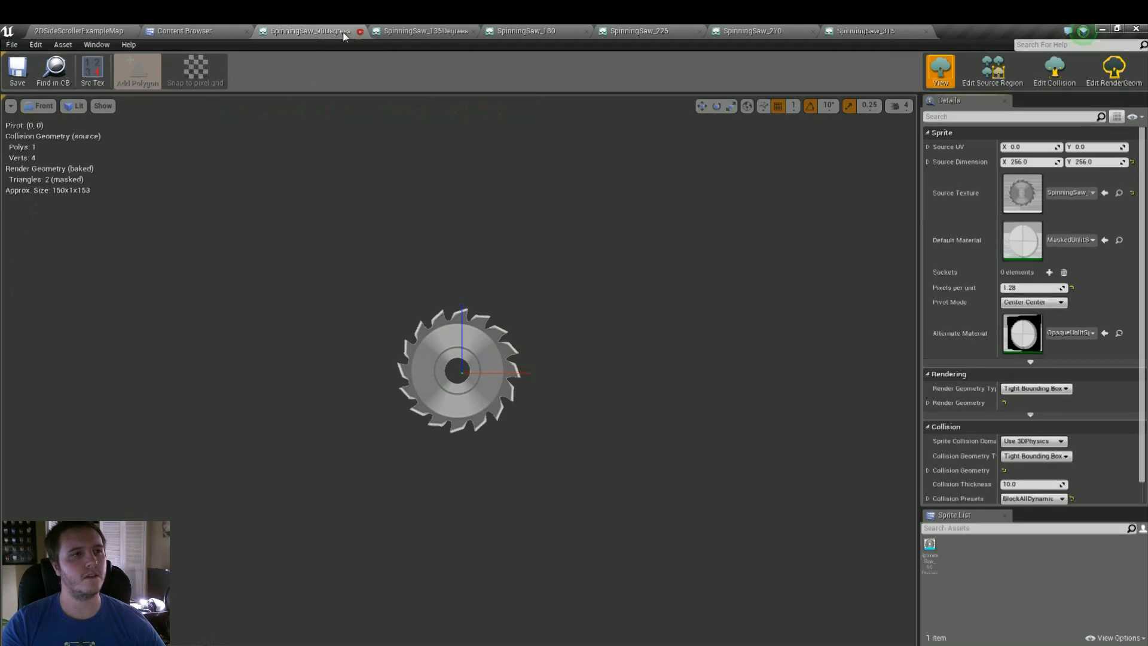
click(361, 31)
- Set the 135-degree sprite's source texture to SpinningSaw_135_Degrees and close the sprite
click(272, 105)
click(312, 31)
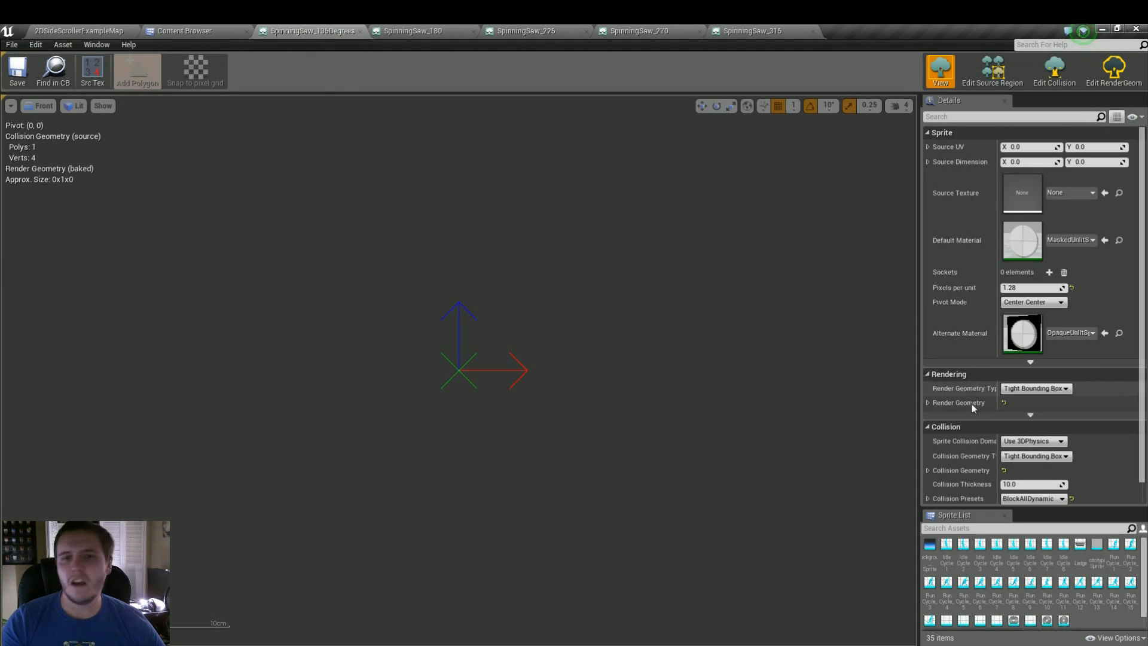
click(1105, 192)
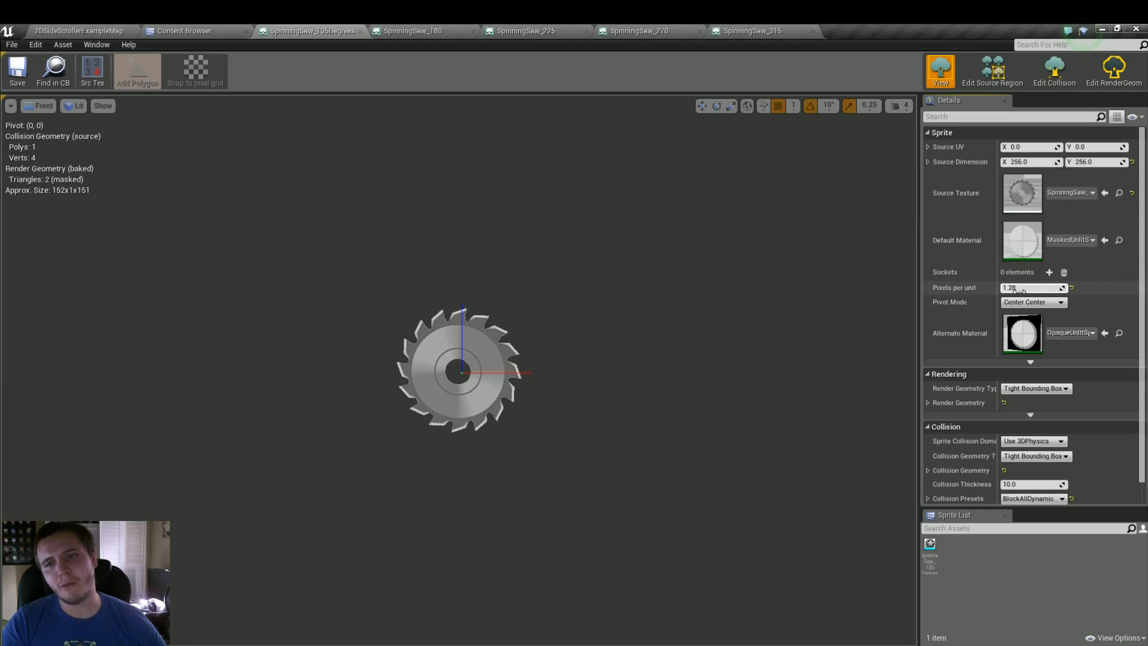
click(360, 32)
- Set the SpinningSaw_180 sprite's source texture to SpinningSaw_180_Degrees and close the sprite
click(305, 95)
click(299, 31)
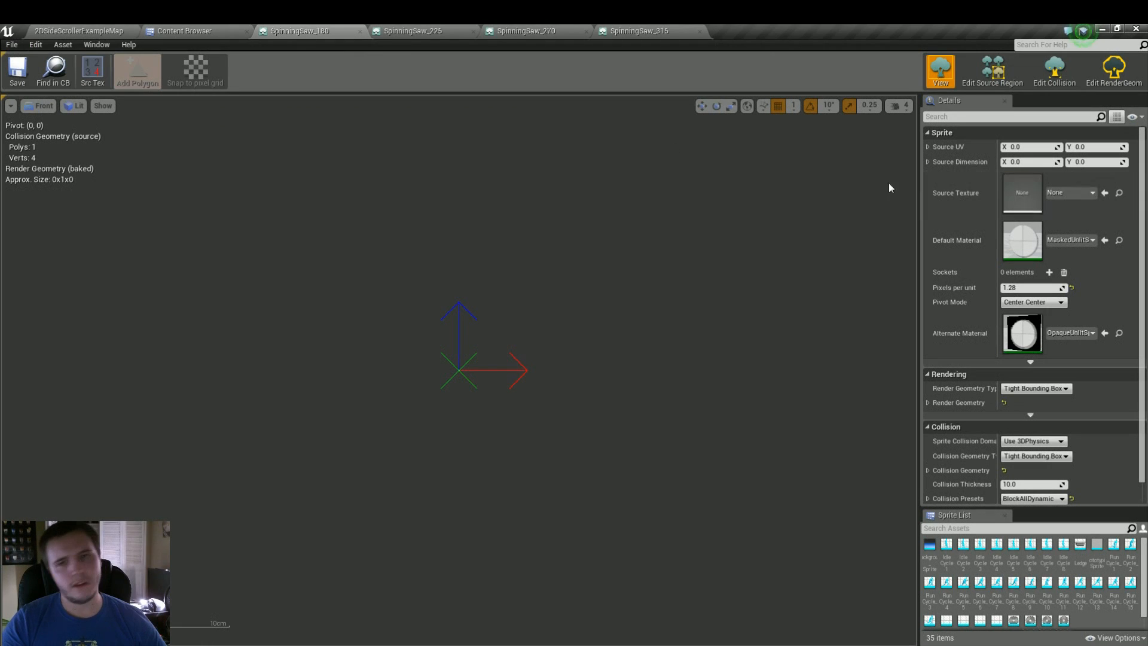
click(1104, 193)
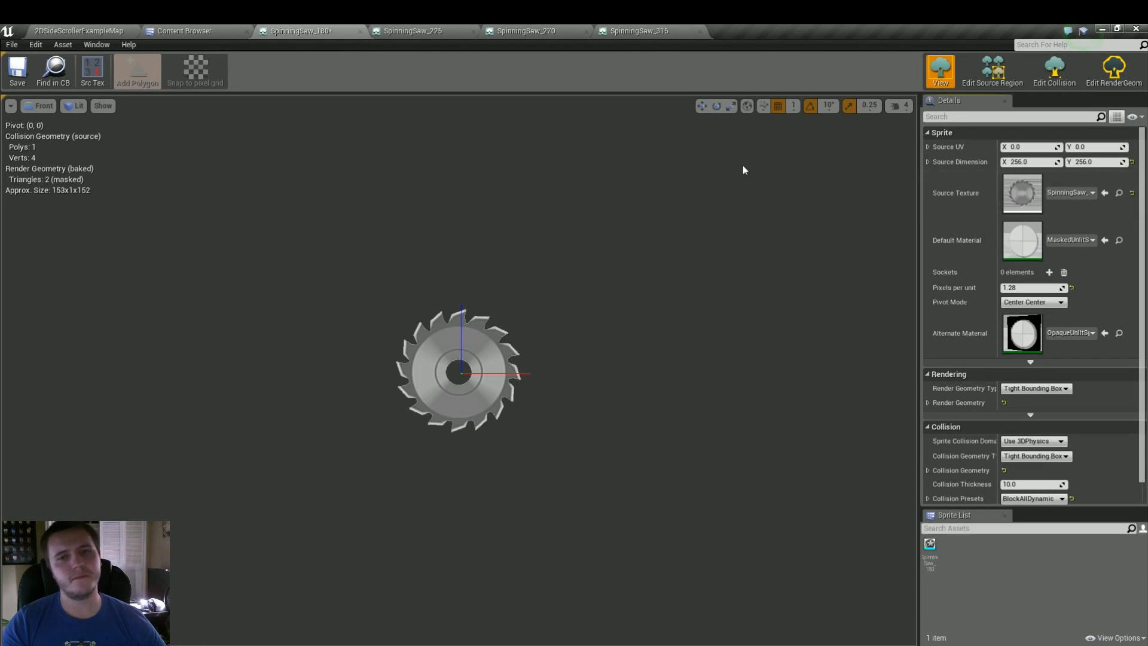
click(359, 32)
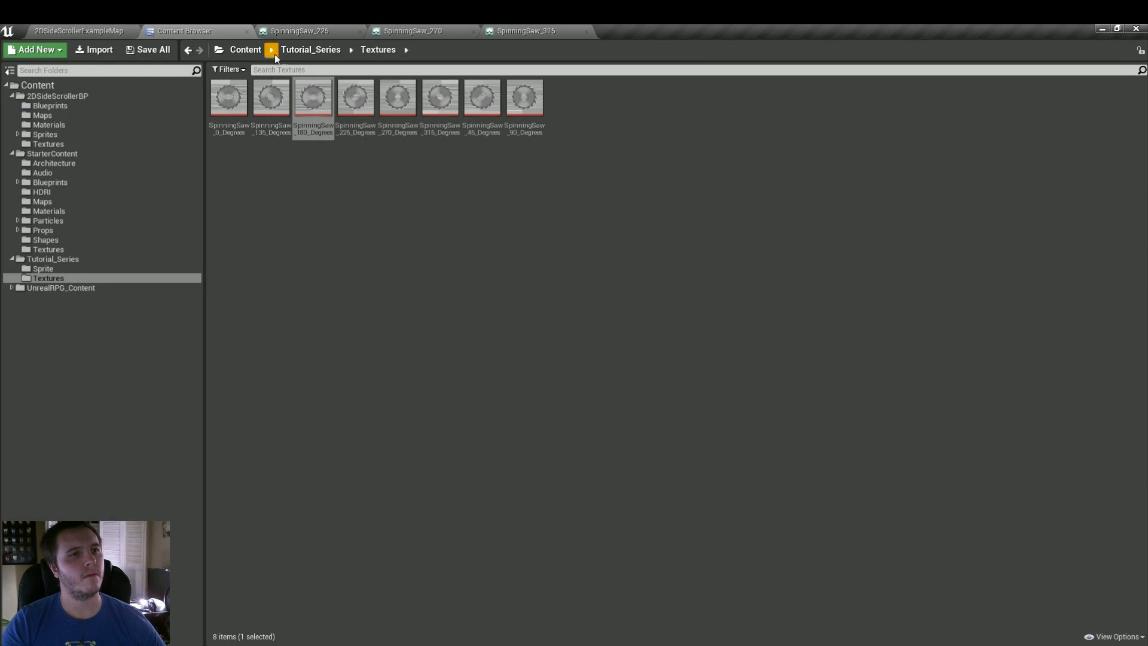
- Set the SpinningSaw_225 sprite's source texture to SpinningSaw_225_Degrees and close the sprite
click(355, 97)
click(298, 28)
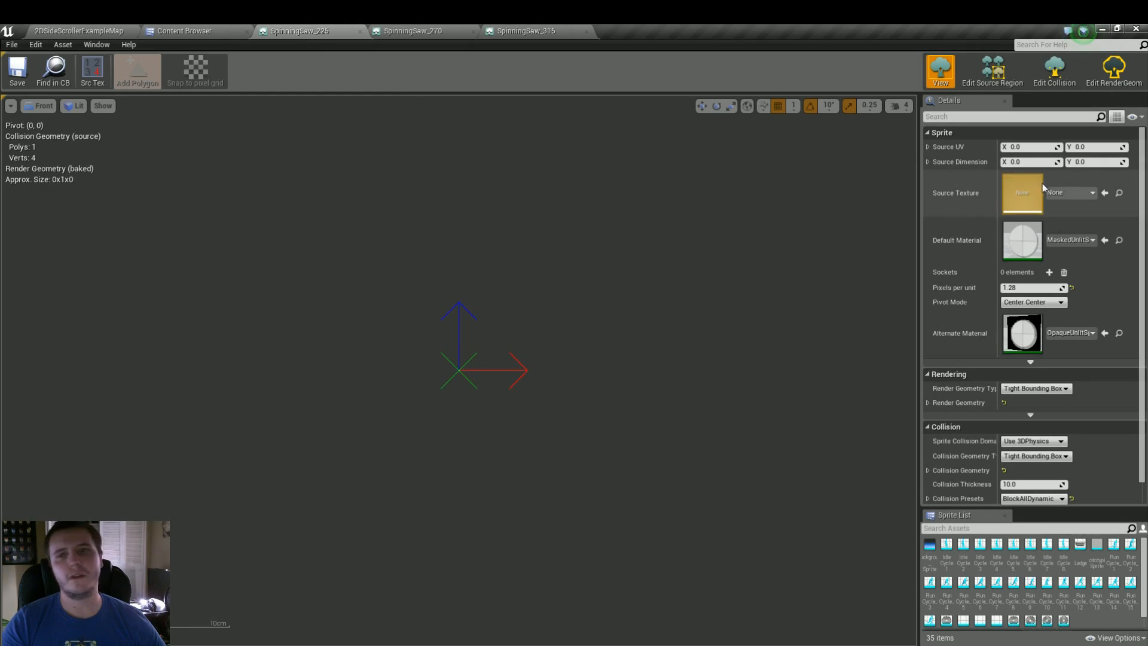
click(1104, 193)
click(360, 31)
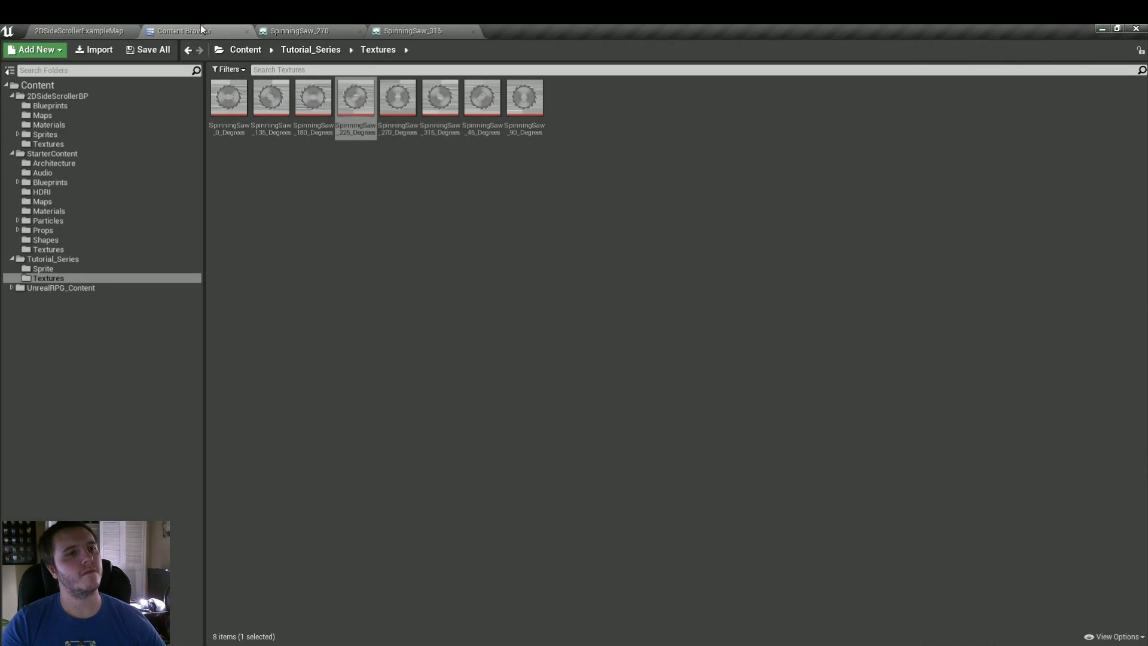
- Set the SpinningSaw_270 sprite's source texture to SpinningSaw_270_Degrees and close the sprite
click(397, 96)
click(298, 31)
click(1105, 192)
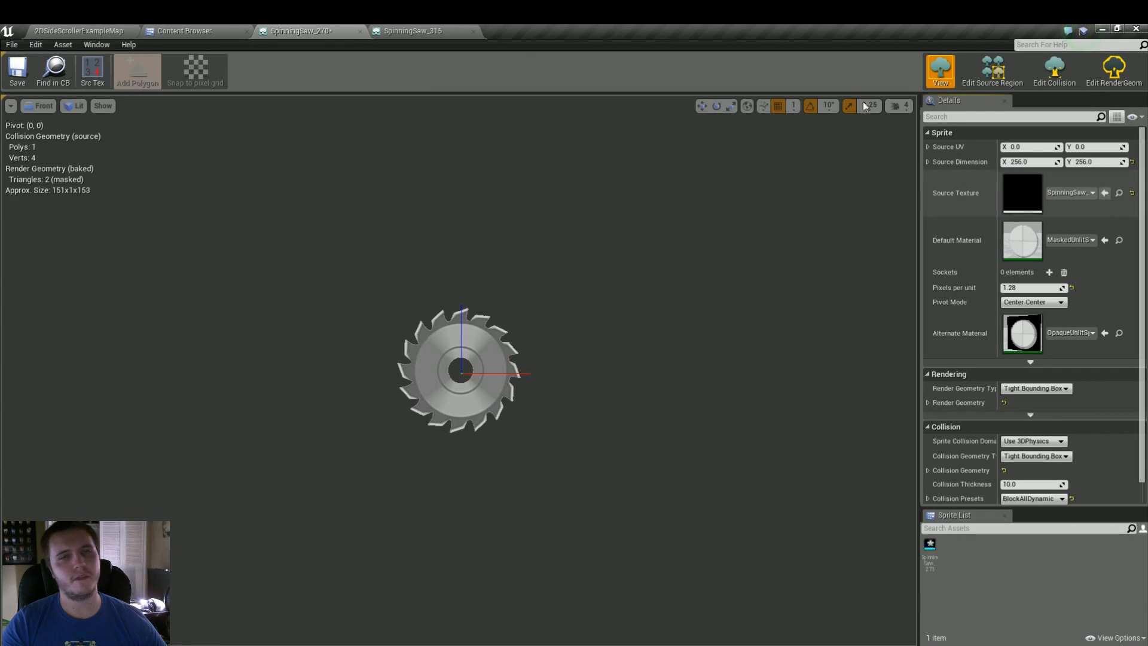
click(360, 31)
- Set the SpinningSaw_315 sprite's source texture to SpinningSaw_315_Degrees and close the sprite
click(439, 96)
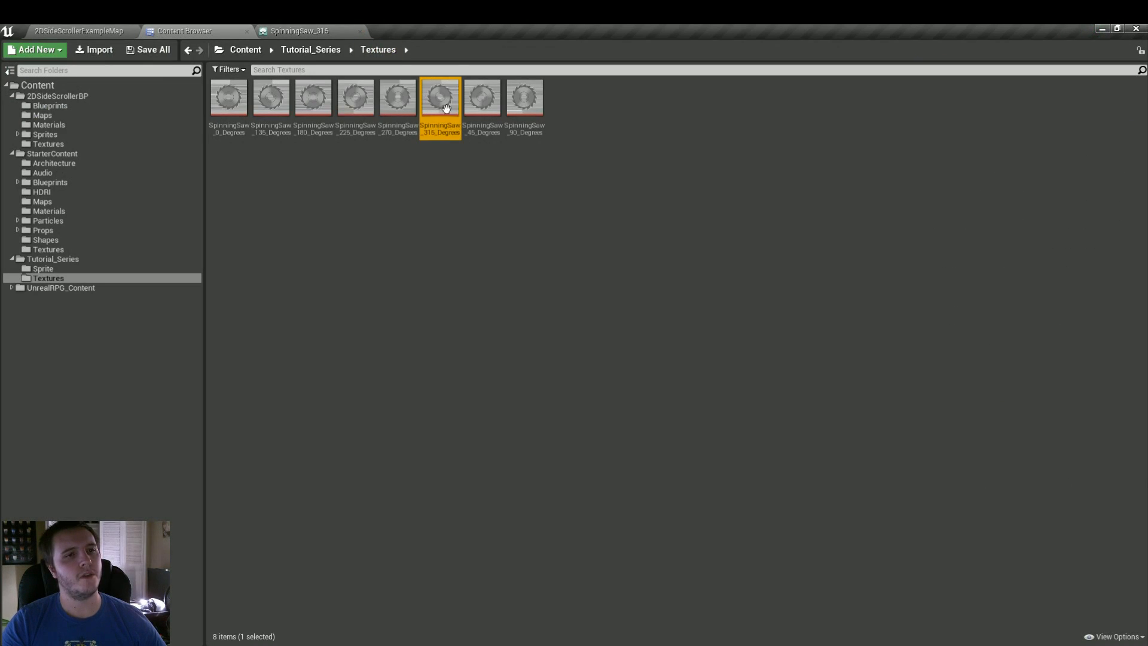
click(298, 30)
click(1104, 192)
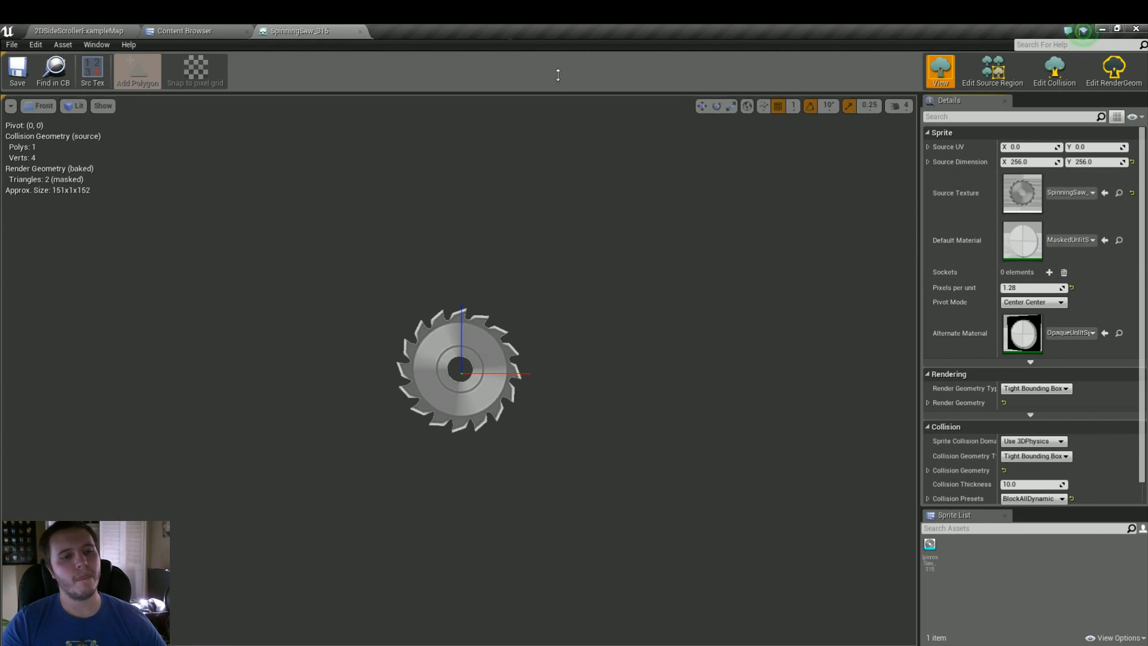
click(360, 31)
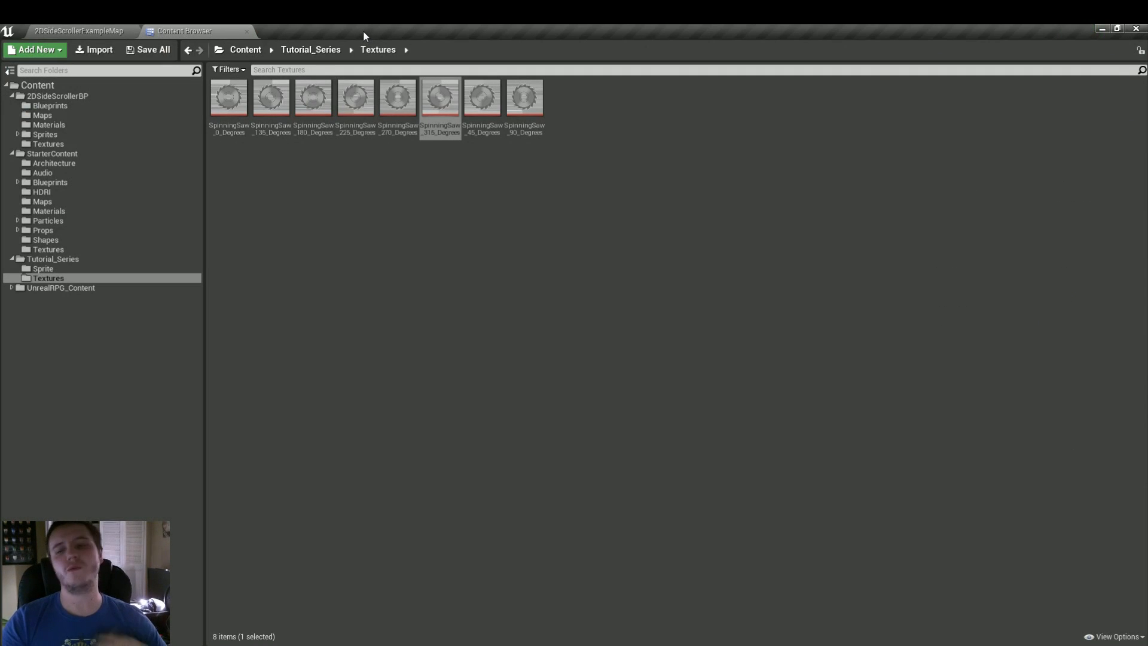
- Create a Sprite Flipbook named FB_SpinningSaw in the Tutorial_Series Sprite folder
click(64, 269)
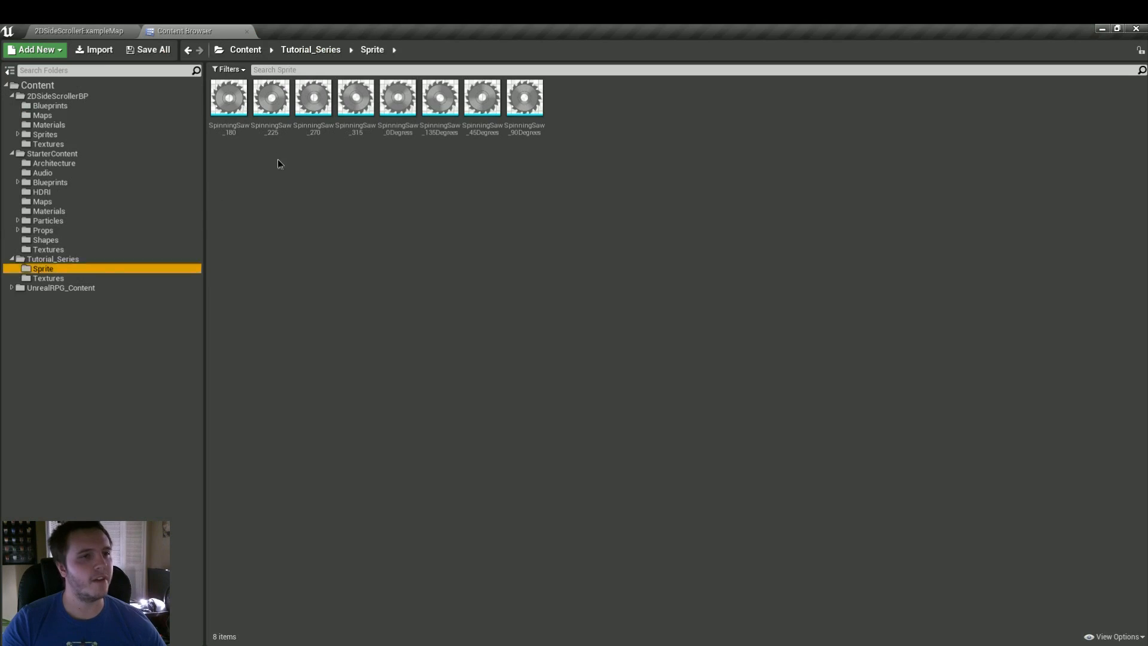
right_click(278, 172)
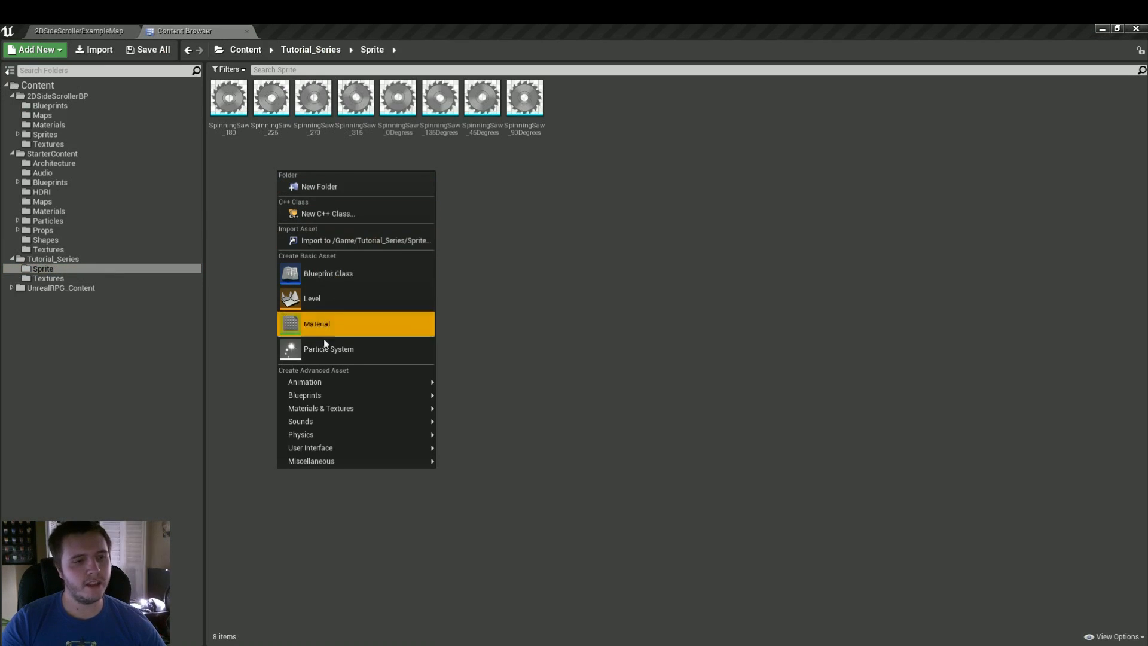
mouse_move(323, 463)
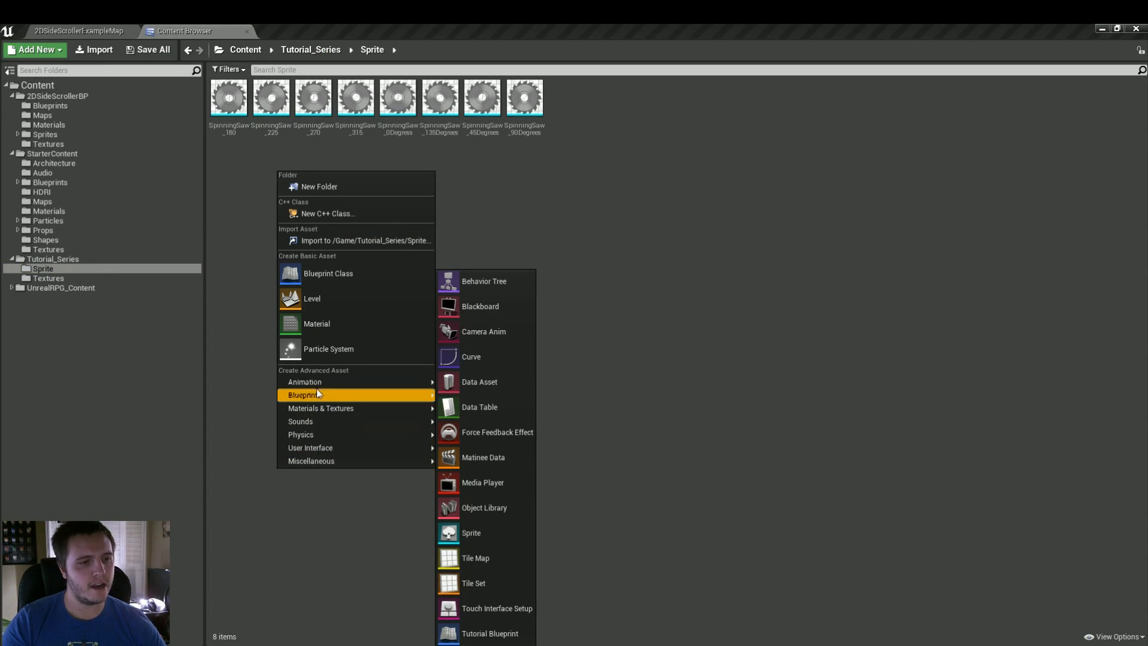
mouse_move(317, 388)
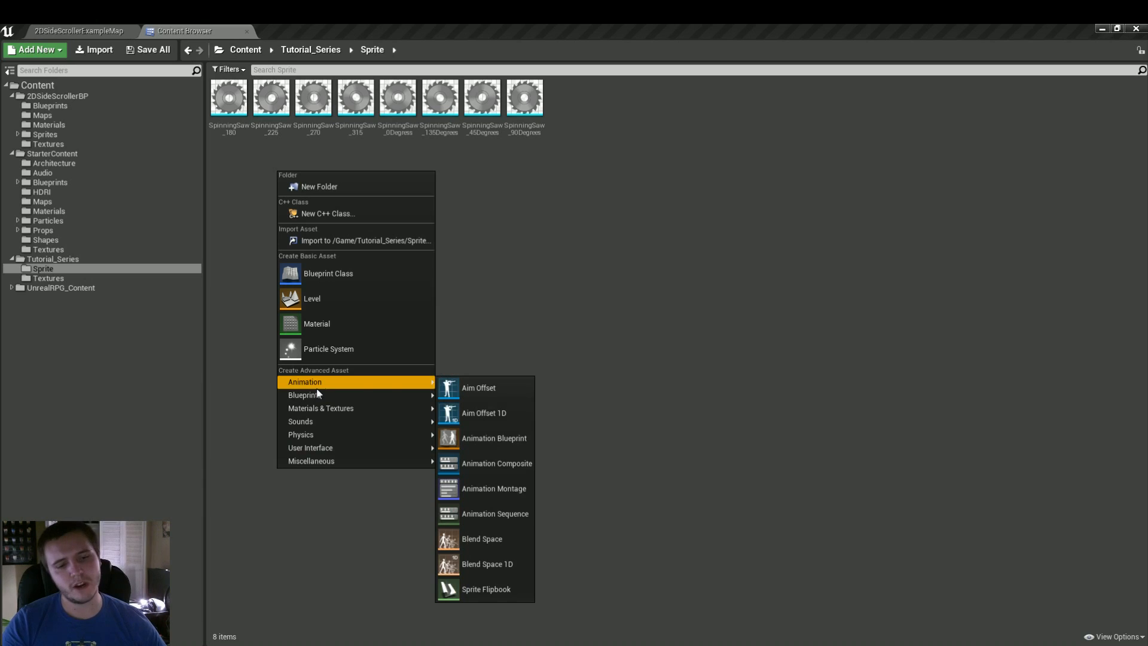
click(451, 586)
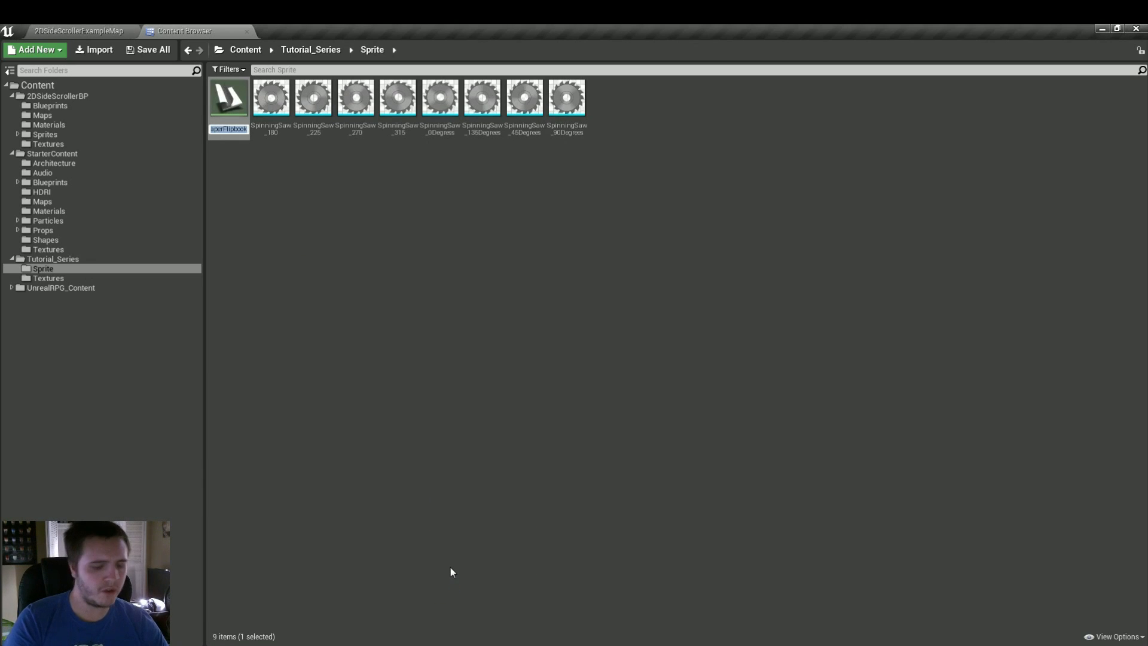
text(Fl)
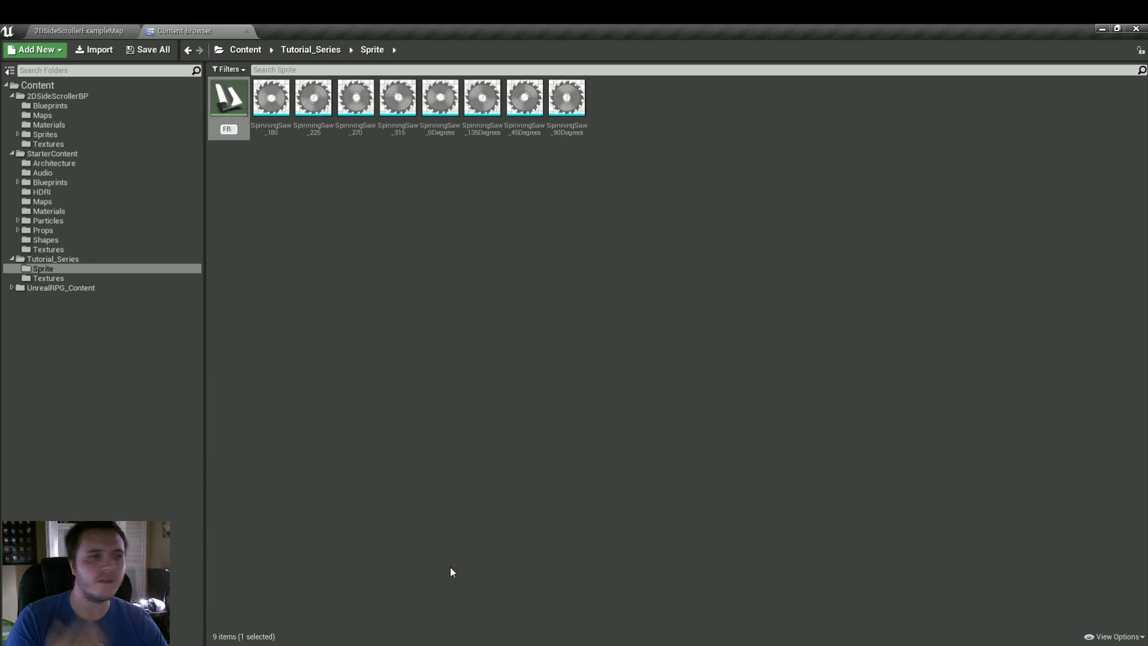
text(_Spinning)
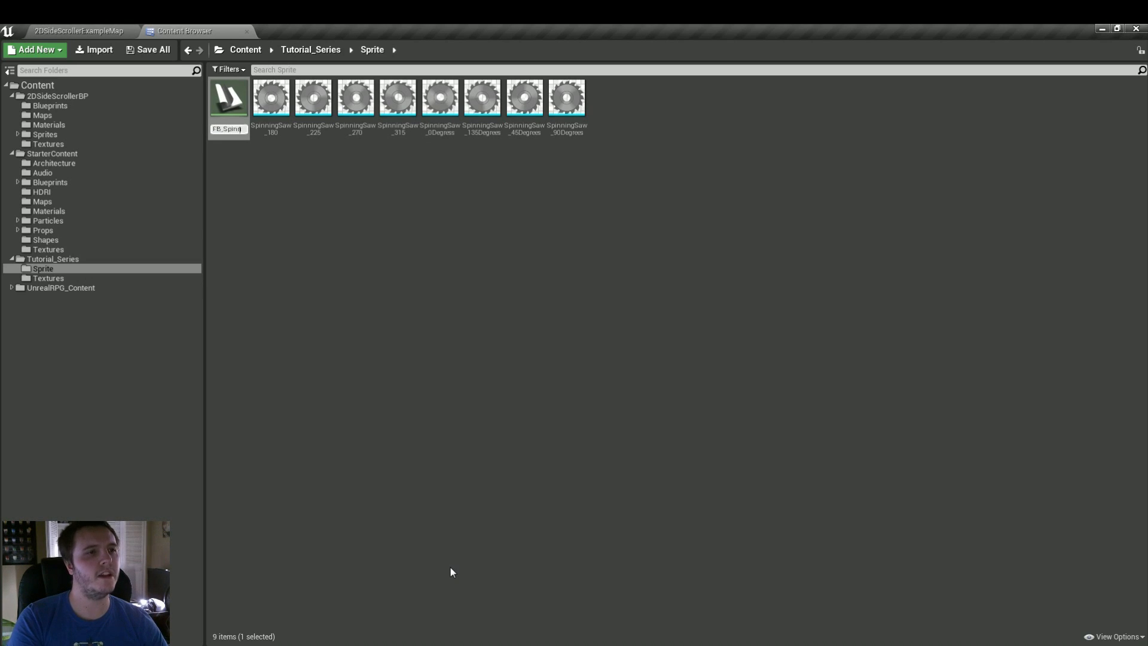
key(Return)
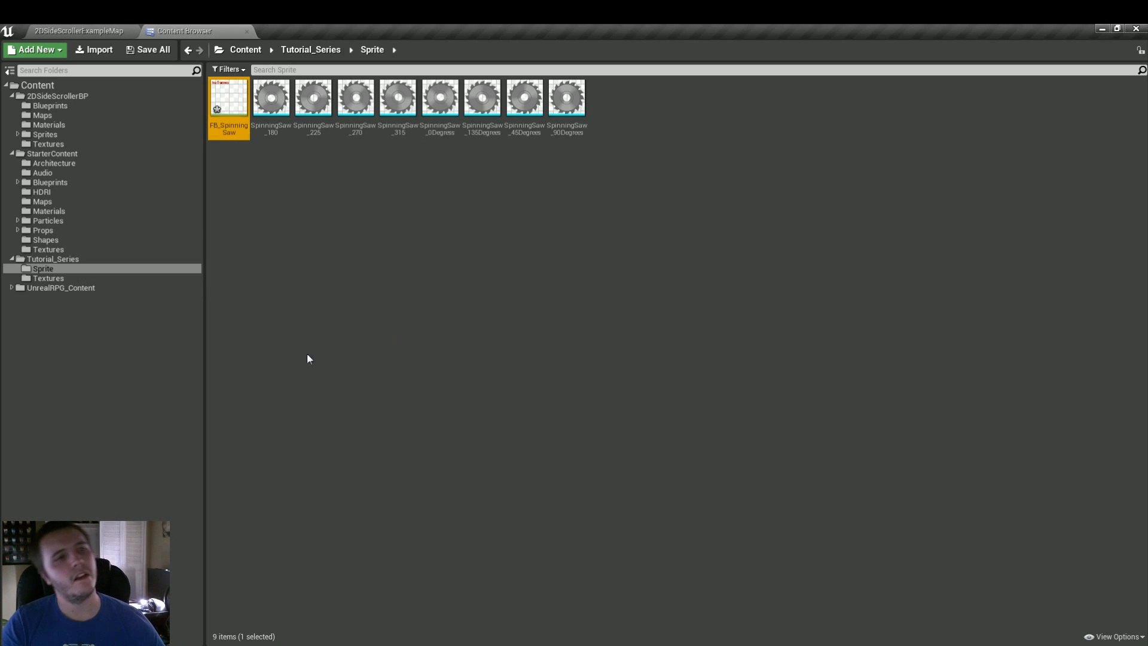
- Open the FB_SpinningSaw flipbook and add eight key frames to it
double_click(227, 101)
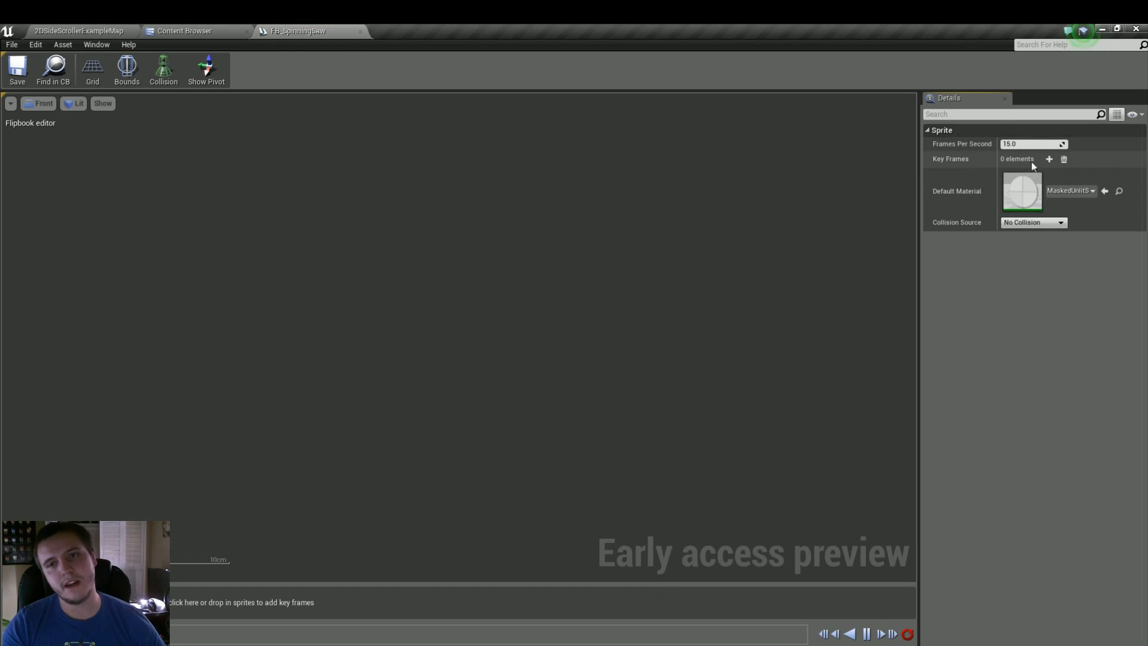
click(1051, 161)
click(1051, 160)
click(1051, 160)
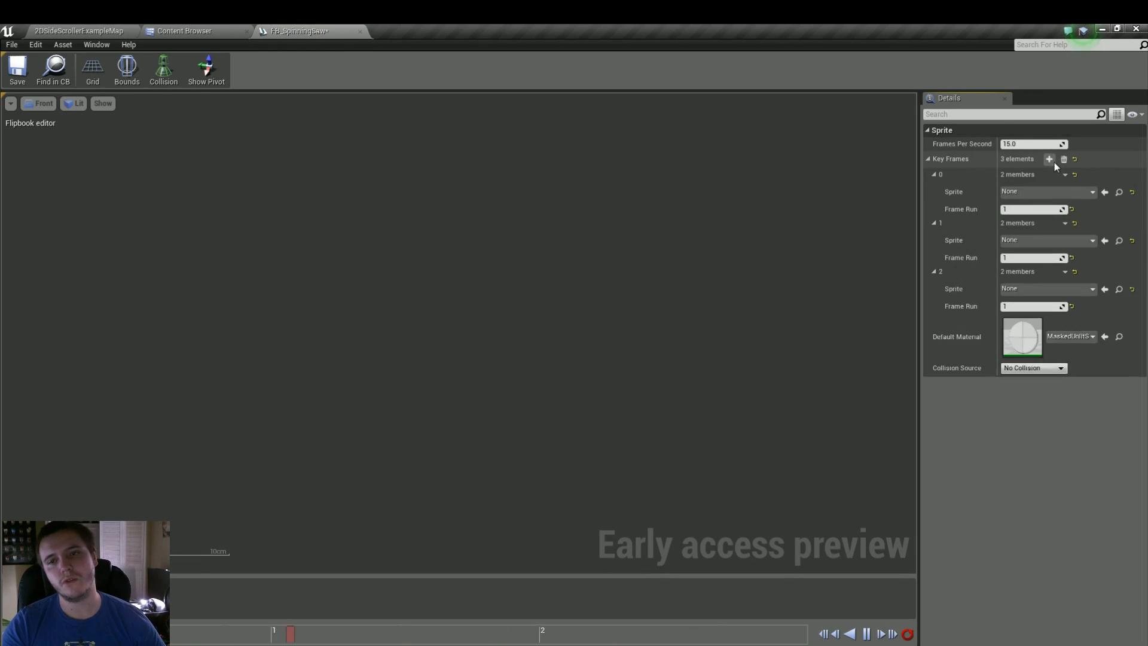
click(1051, 160)
click(1051, 160)
click(1051, 160)
click(1051, 161)
click(1051, 160)
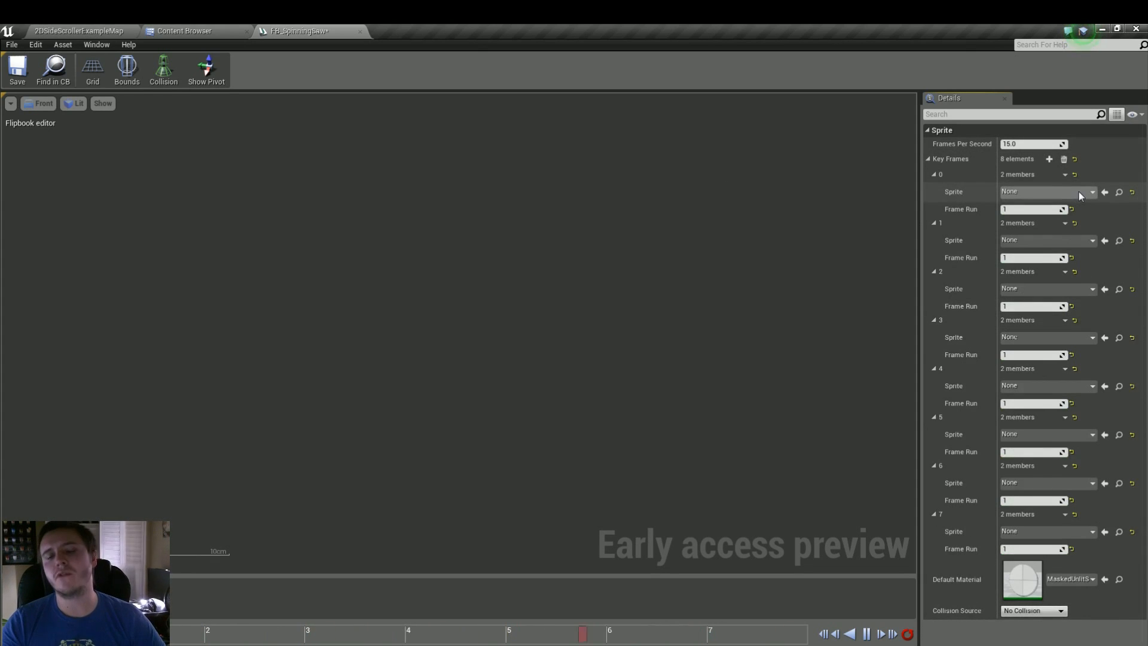
- Assign the 0-degree saw sprite to key frame 0 and the 45-degree saw sprite to key frame 1 of the flipbook
click(207, 30)
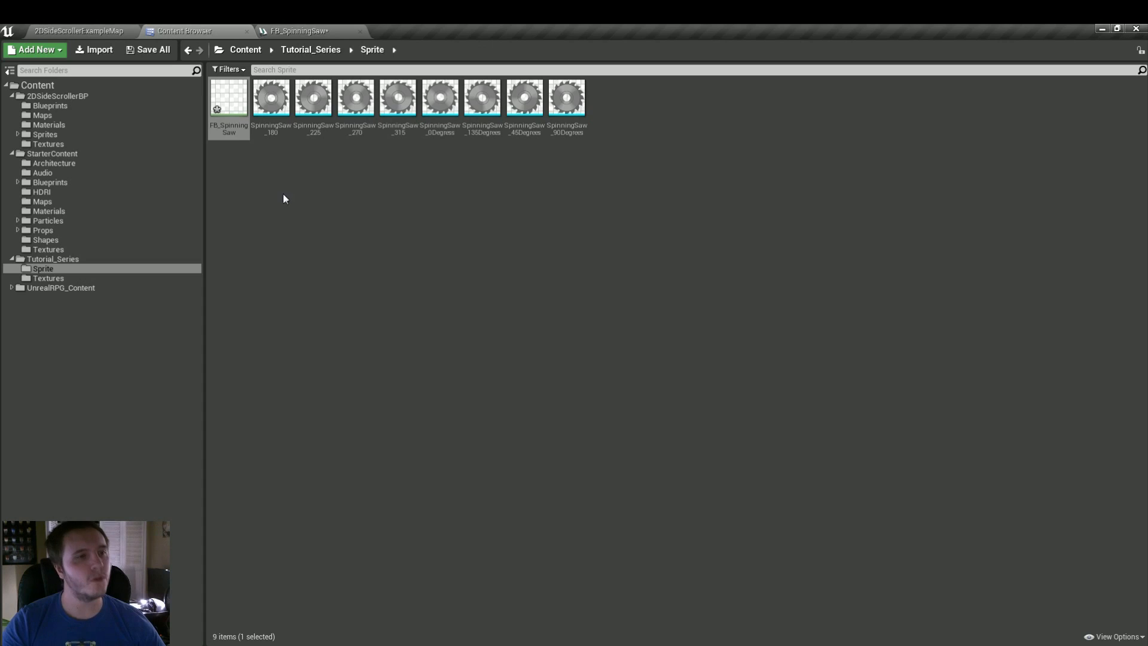
click(440, 99)
click(299, 30)
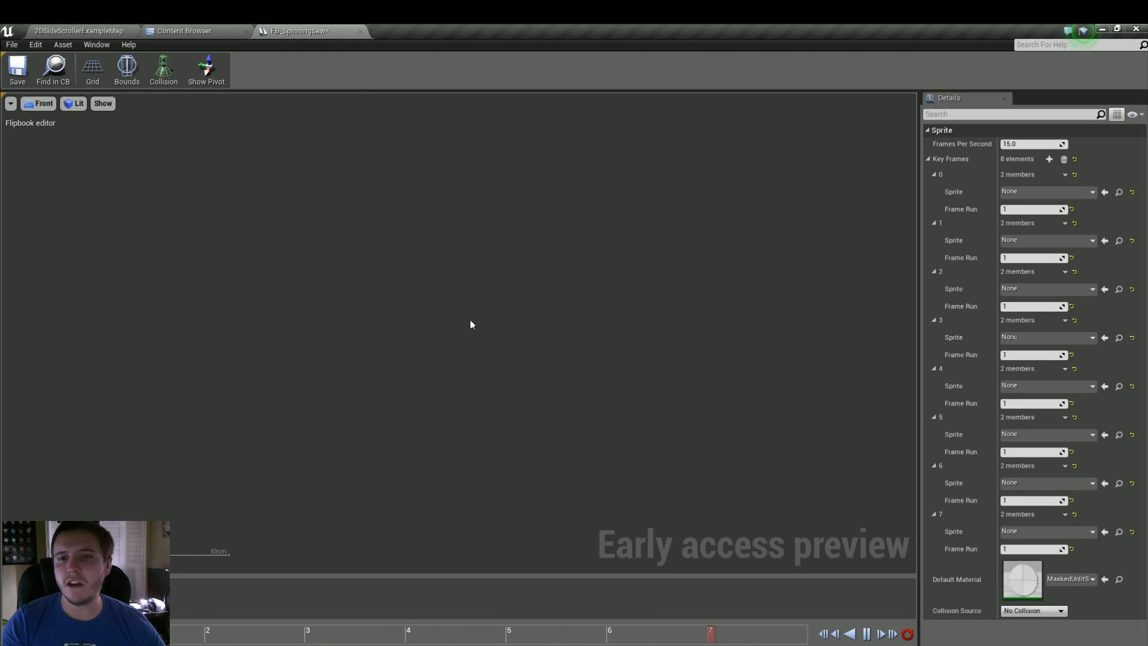
click(1105, 191)
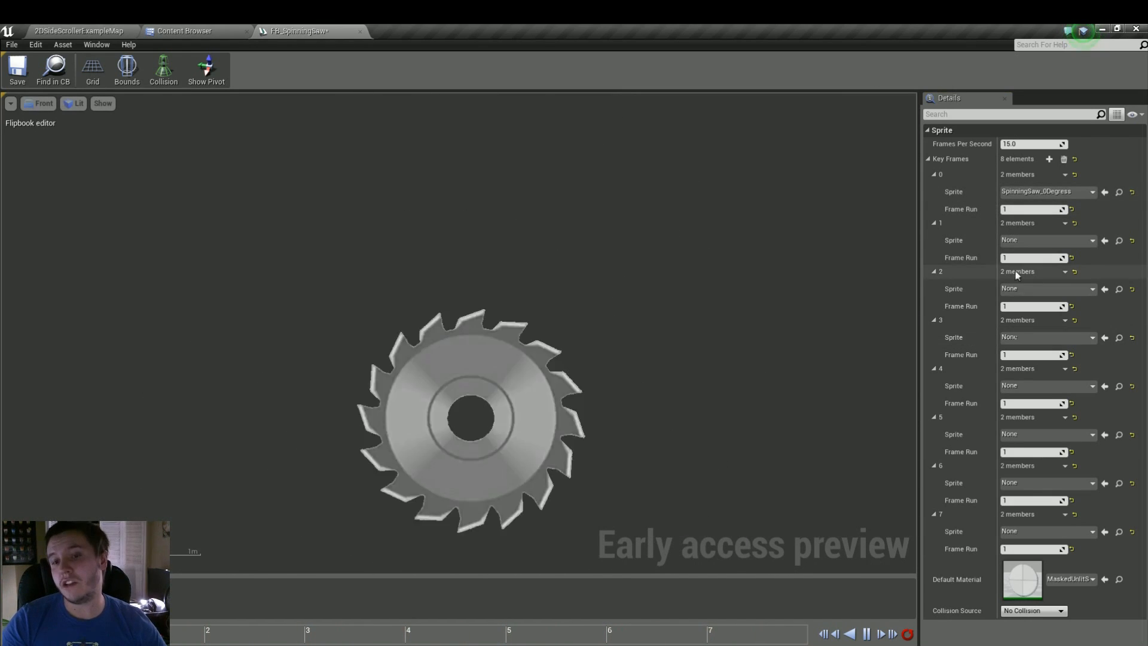
click(184, 30)
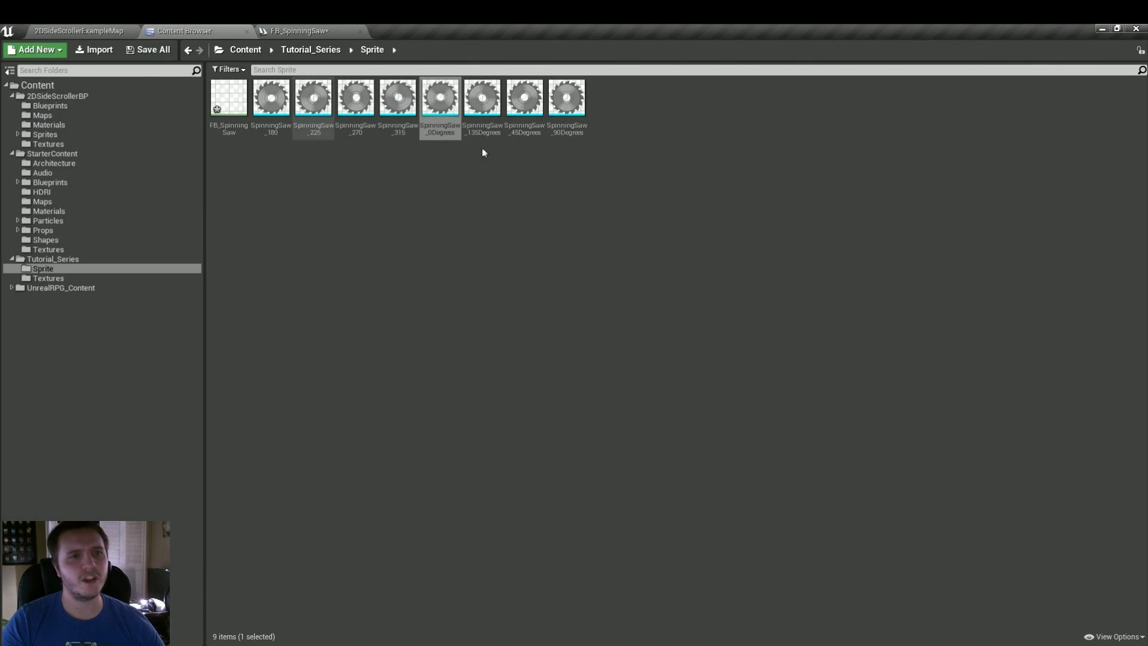
drag(524, 98, 1109, 237)
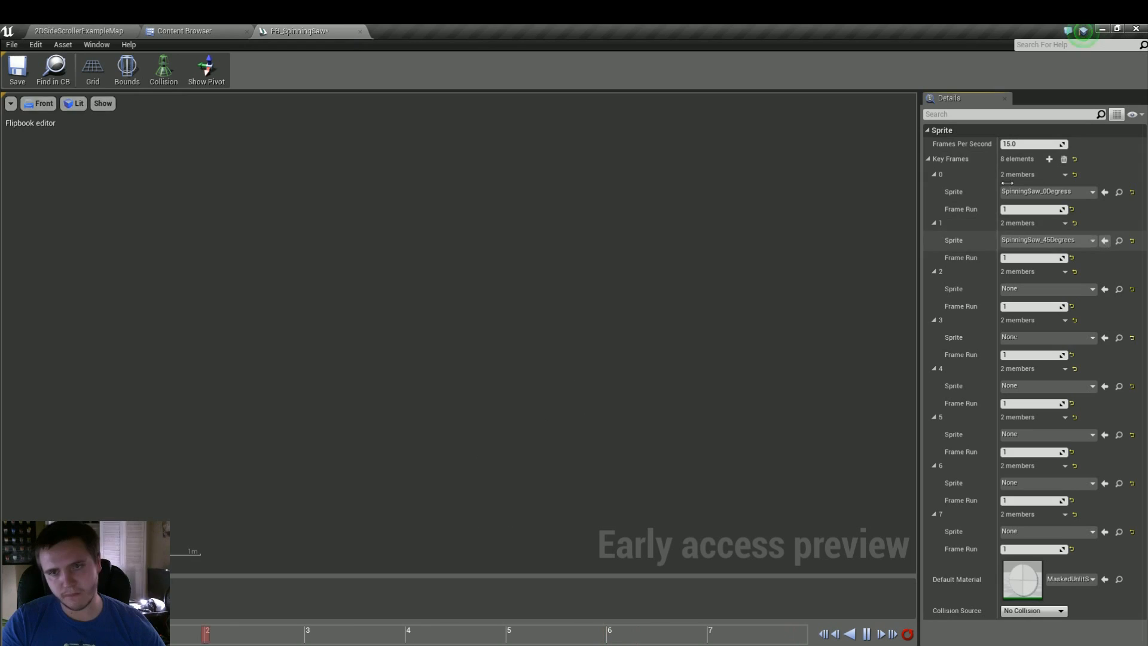
- Assign the 90-degree saw sprite to key frame 2 and the 135-degree saw sprite to key frame 3
click(184, 31)
drag(566, 97, 1106, 289)
click(180, 30)
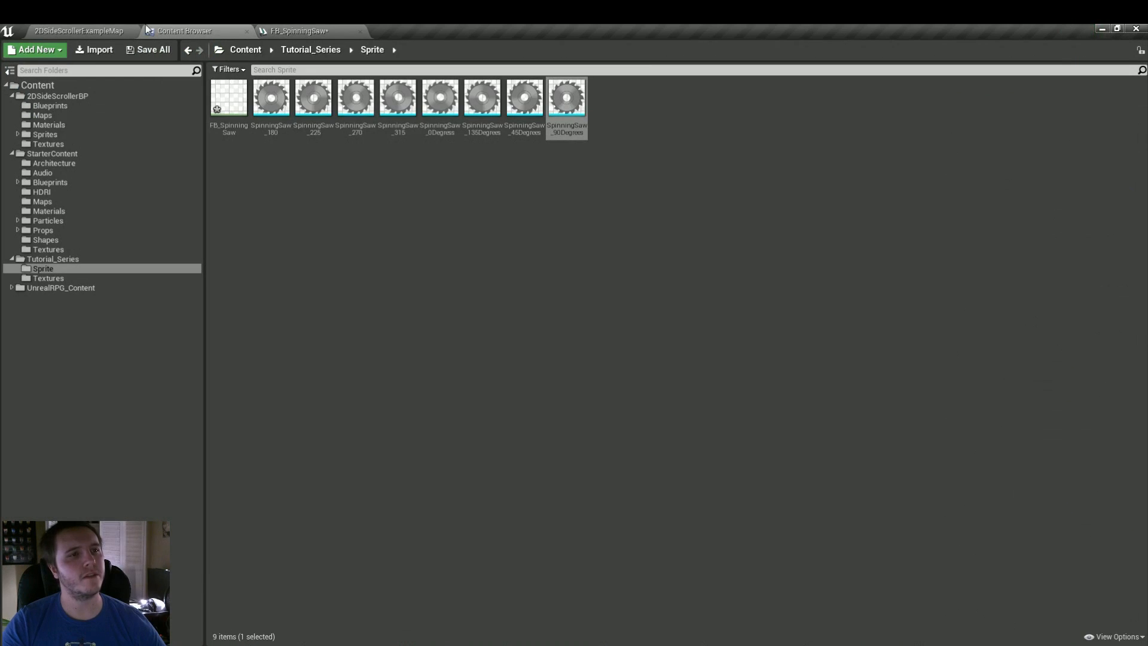
click(271, 97)
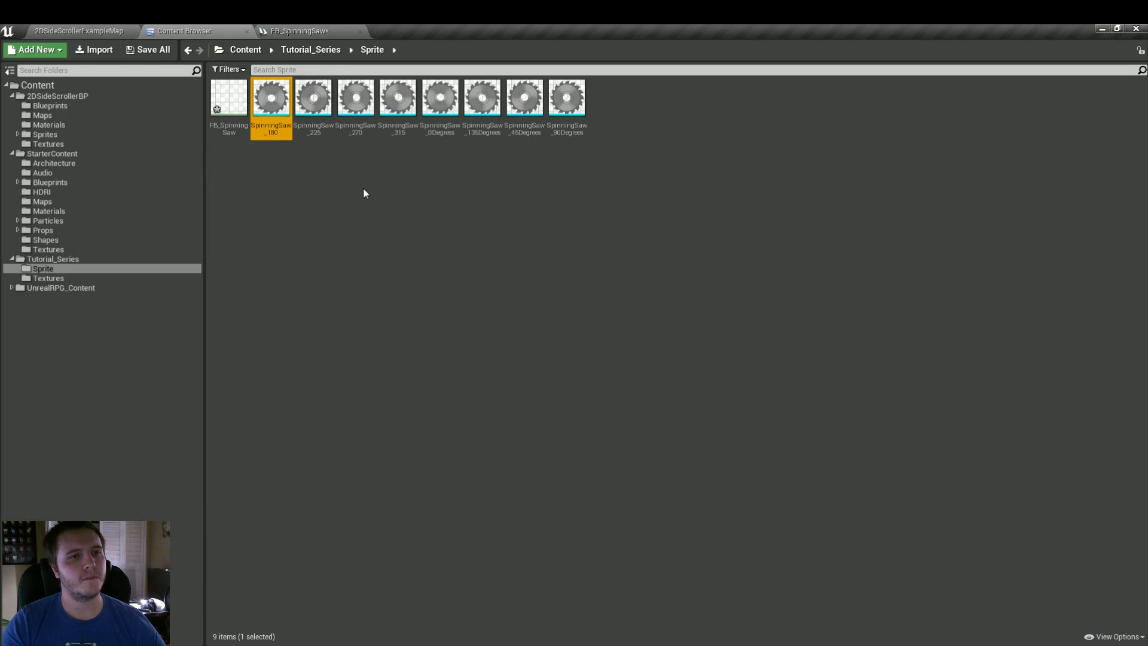
click(481, 97)
click(299, 31)
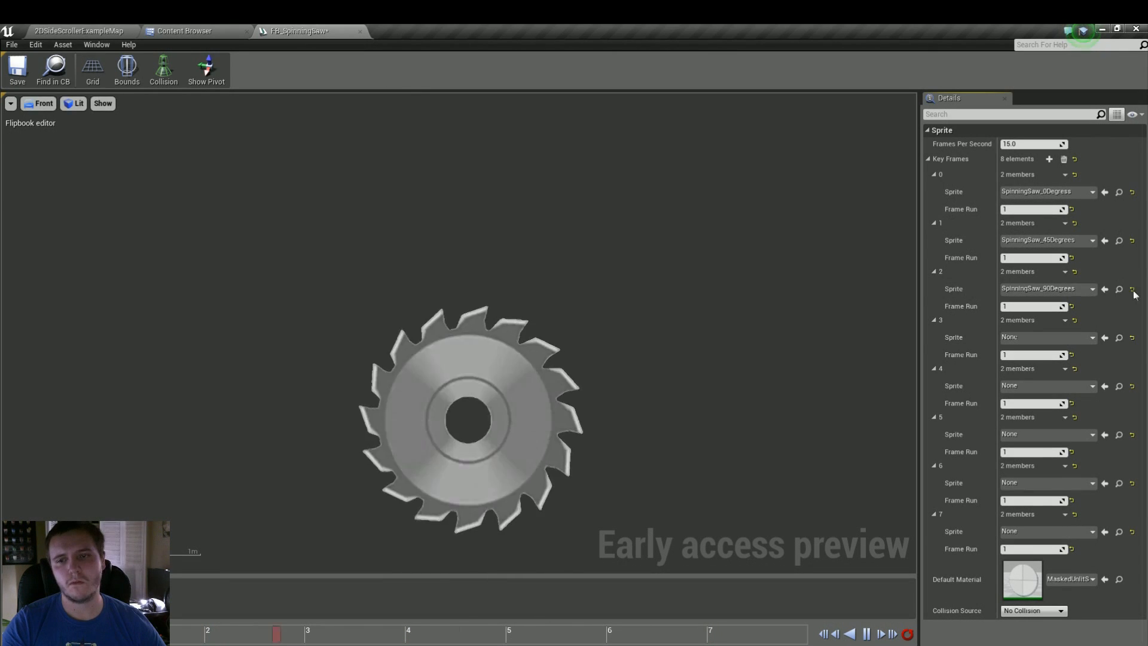
click(1104, 337)
- Assign SpinningSaw_180 to key frame 4 and SpinningSaw_225 to key frame 5 of the flipbook
click(179, 30)
click(271, 97)
click(299, 30)
click(1105, 386)
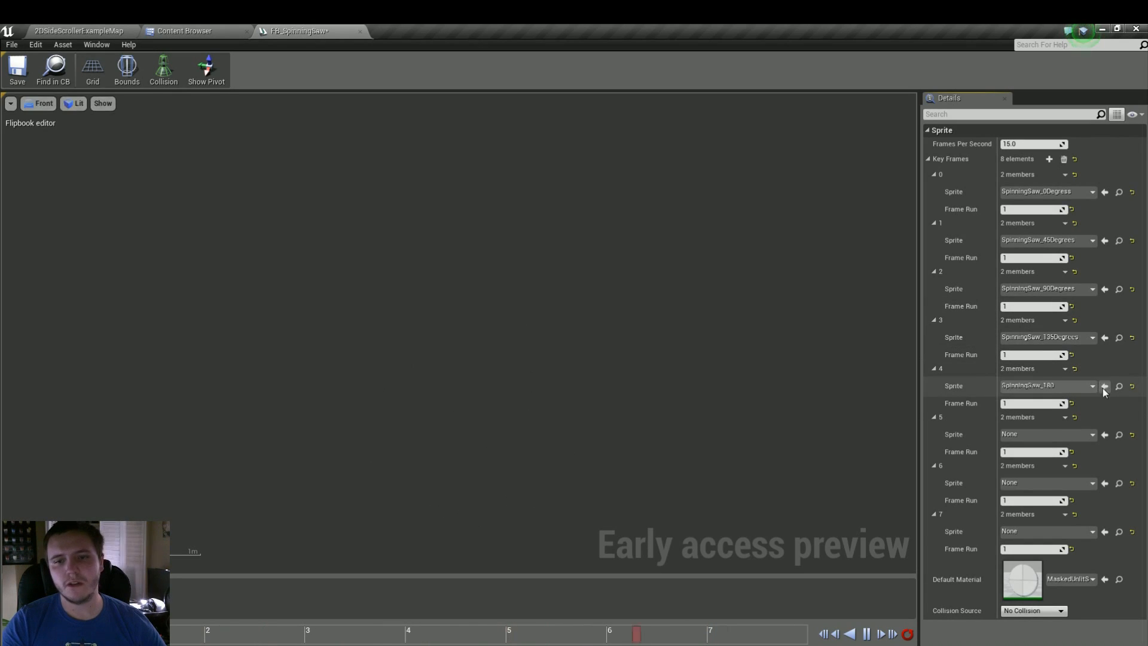
click(211, 28)
click(323, 112)
click(299, 31)
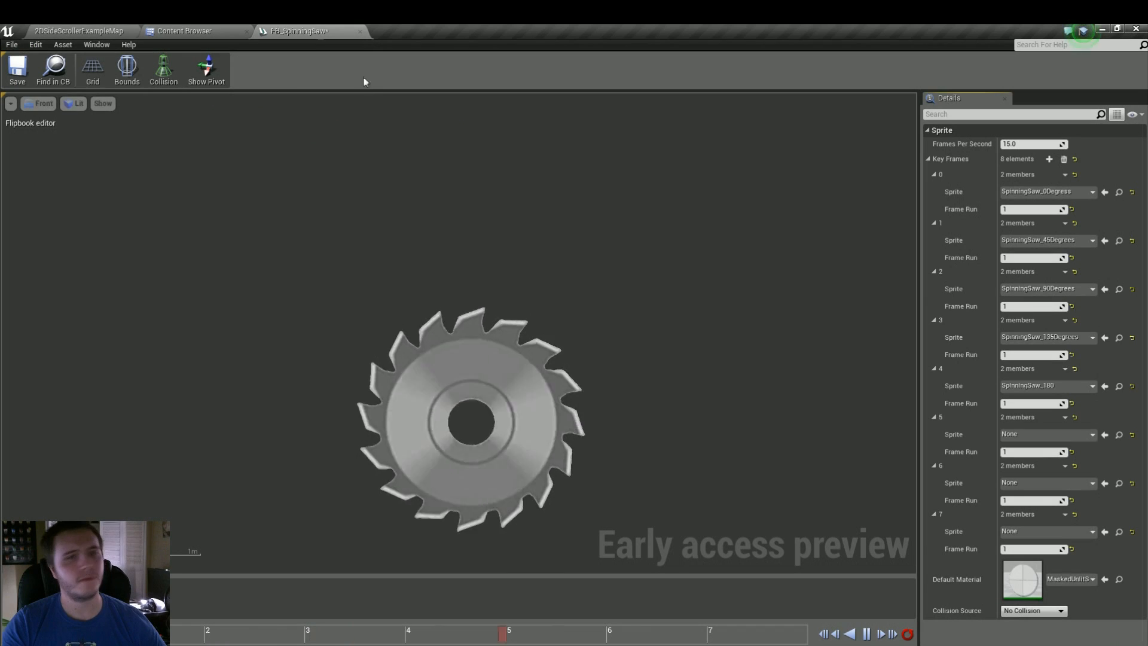
click(1105, 435)
- Assign SpinningSaw_270 to key frame 6 and SpinningSaw_315 to key frame 7, and save and close the flipbook
click(179, 30)
click(356, 101)
click(299, 30)
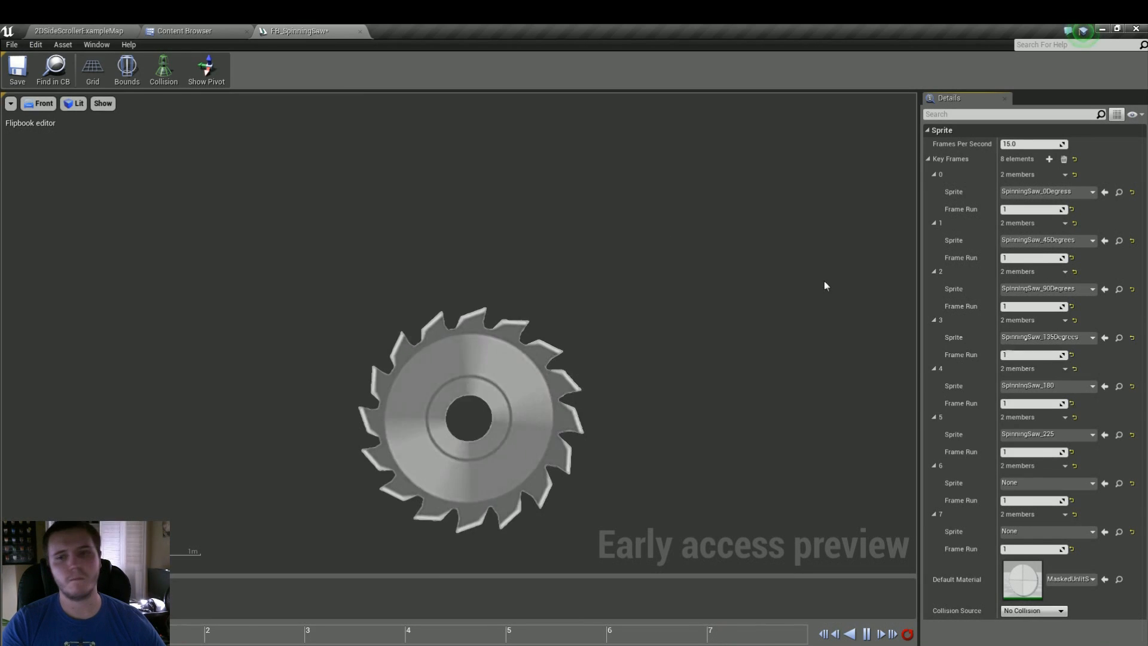
click(1105, 483)
click(179, 30)
click(390, 112)
click(299, 31)
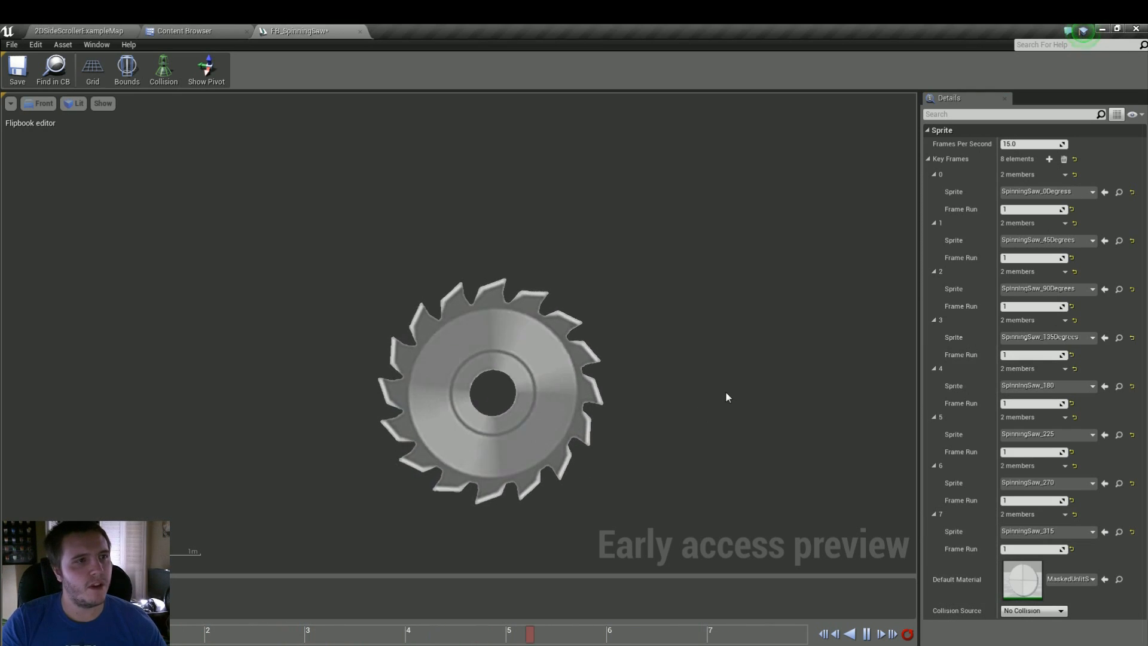
key(ctrl+s)
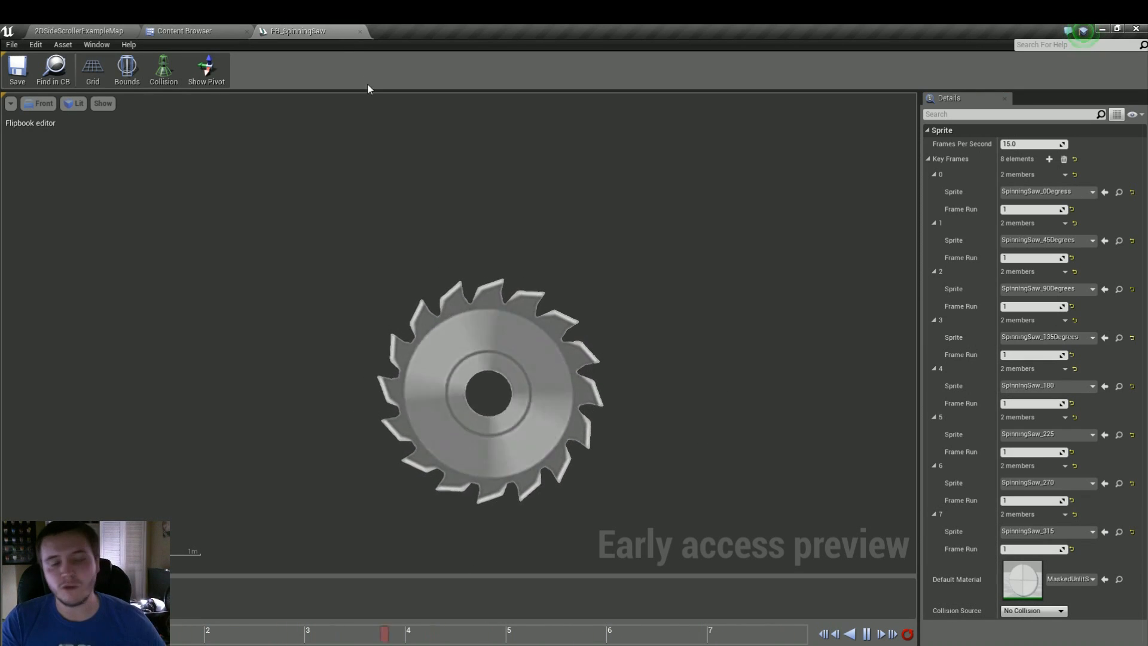
click(360, 31)
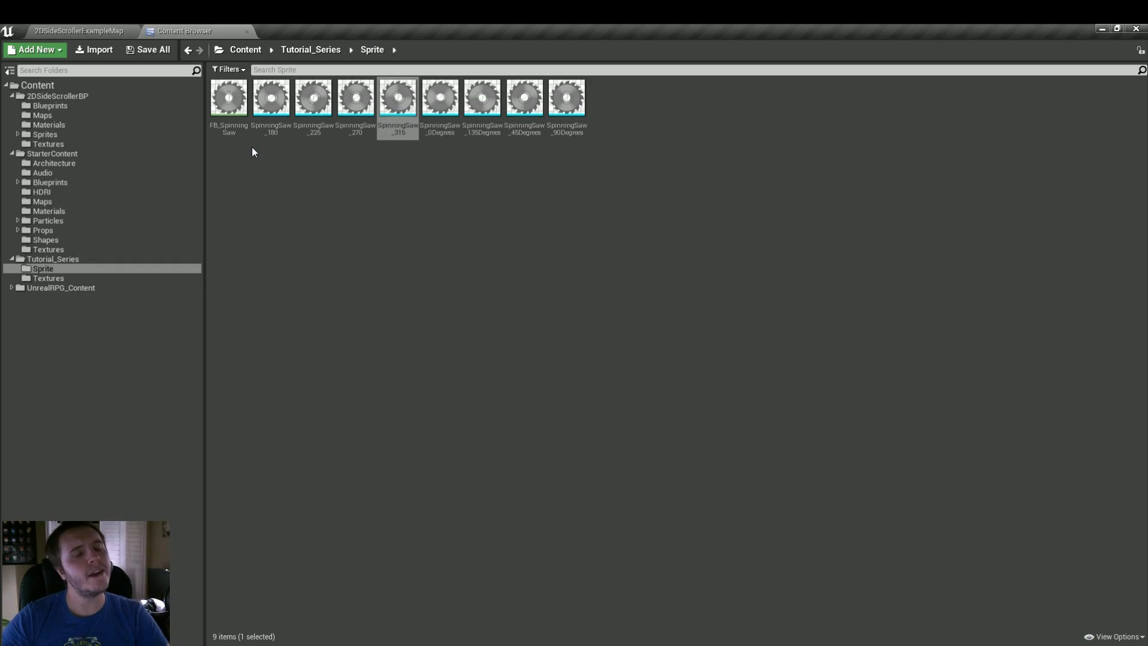
- Create a folder named SpinningSaw inside the Tutorial_Series Textures folder
click(53, 278)
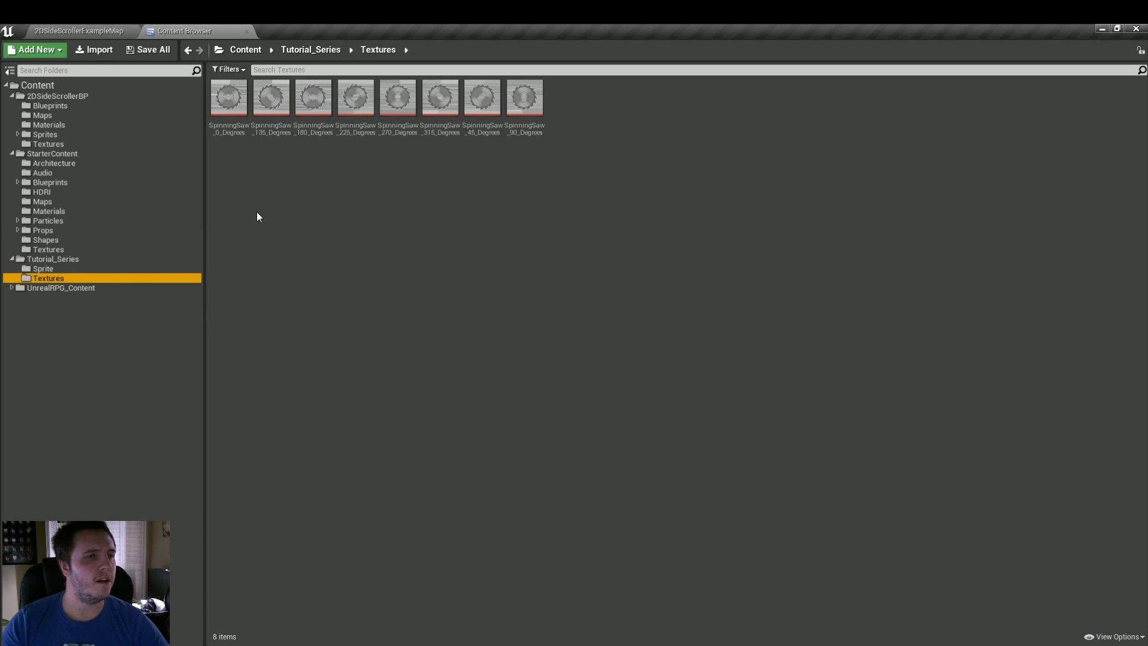
click(18, 51)
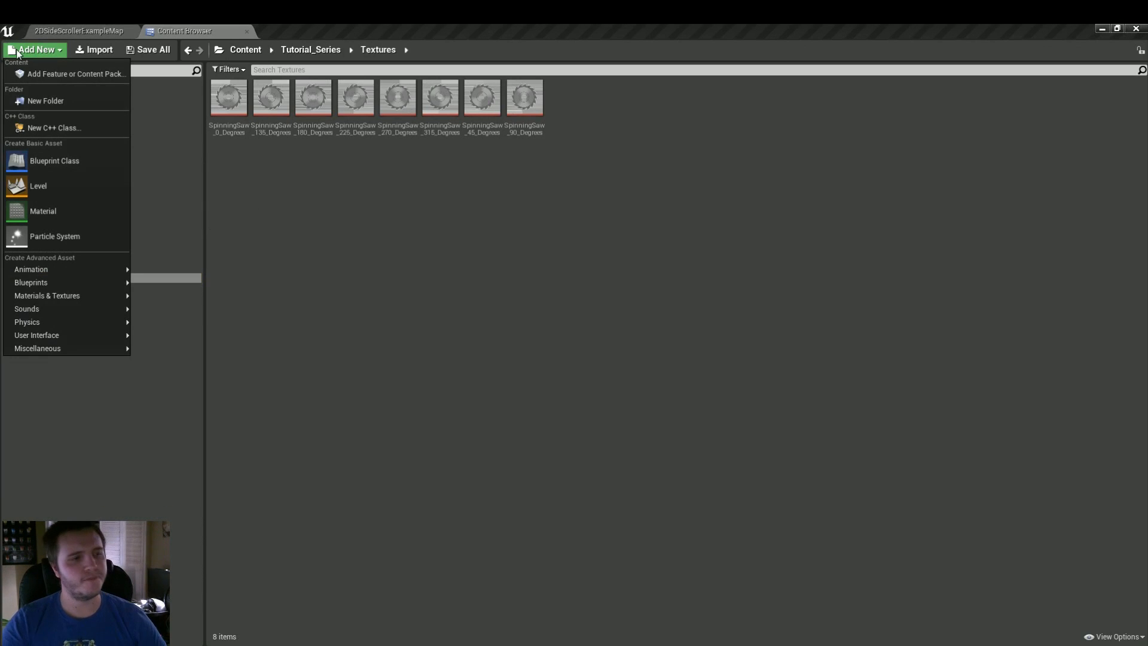
click(70, 100)
text(Sp)
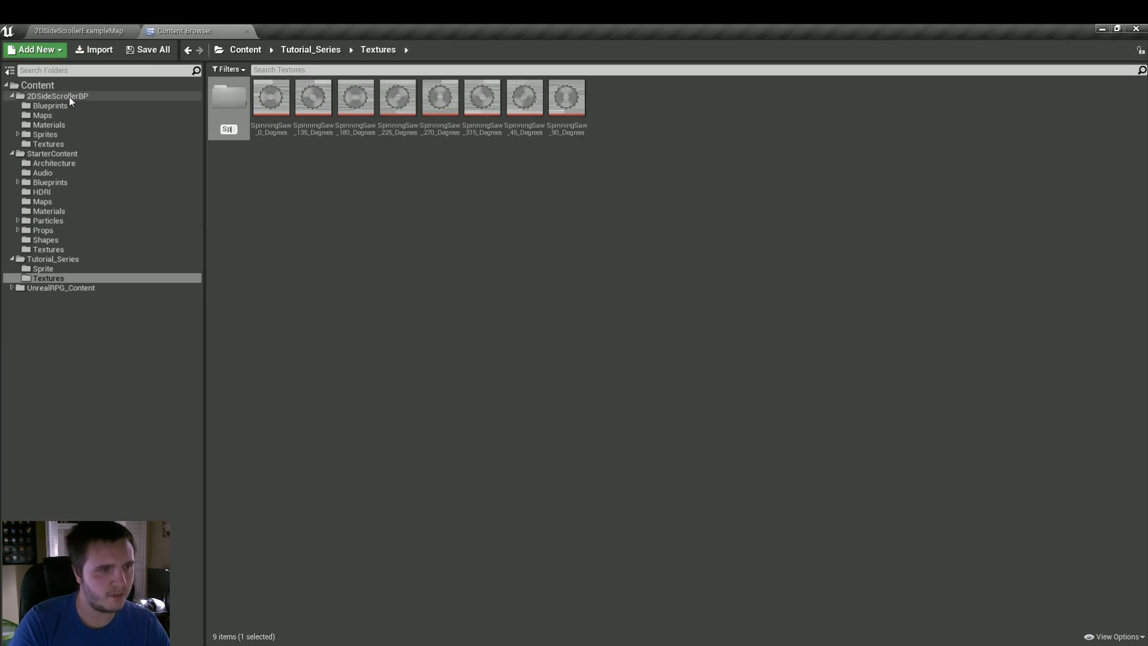
text(inningSaw)
key(Return)
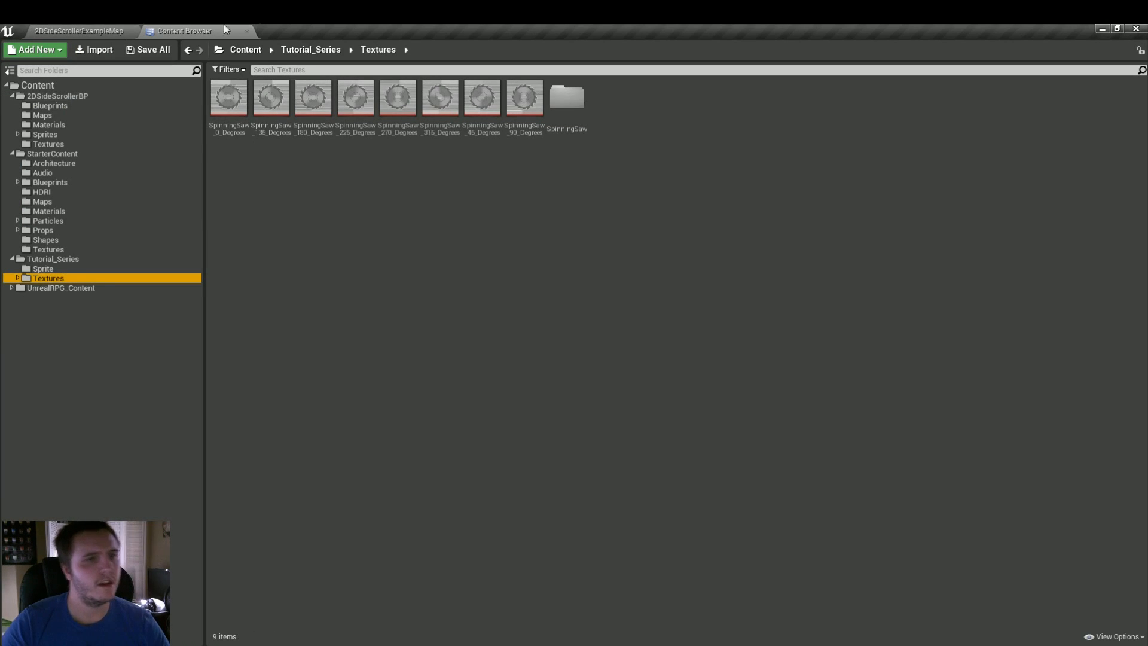
- Move all eight spinning saw textures into the SpinningSaw folder
click(243, 110)
shift+click(505, 120)
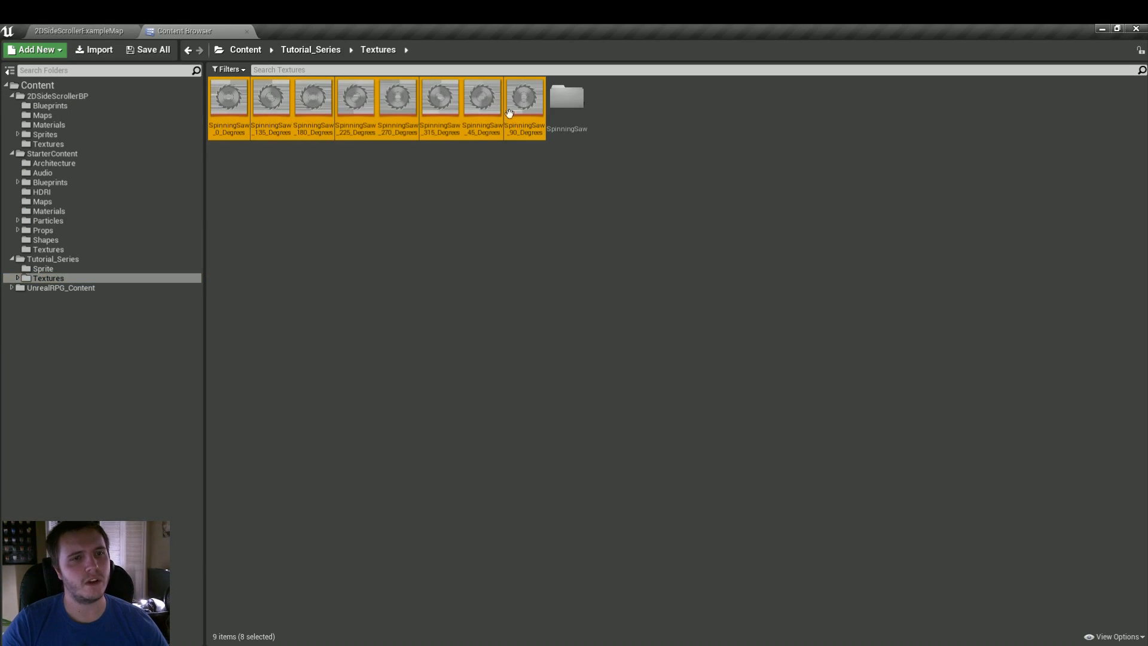
drag(594, 102, 572, 102)
click(595, 132)
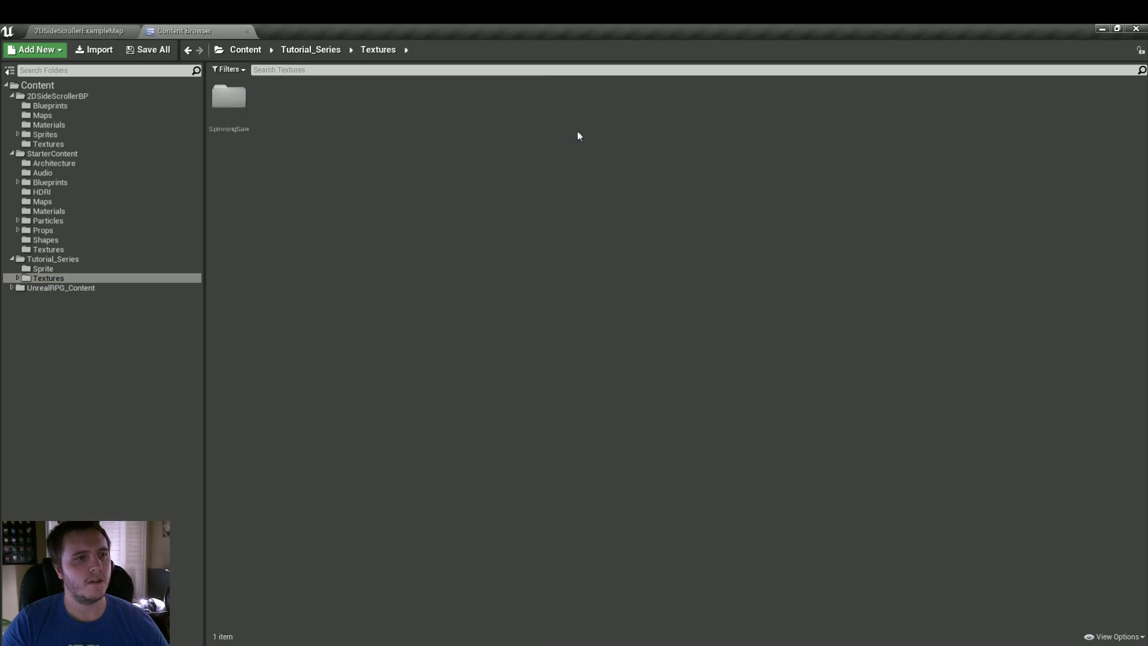
- Create a second folder named MetalPole inside the Textures folder
click(32, 50)
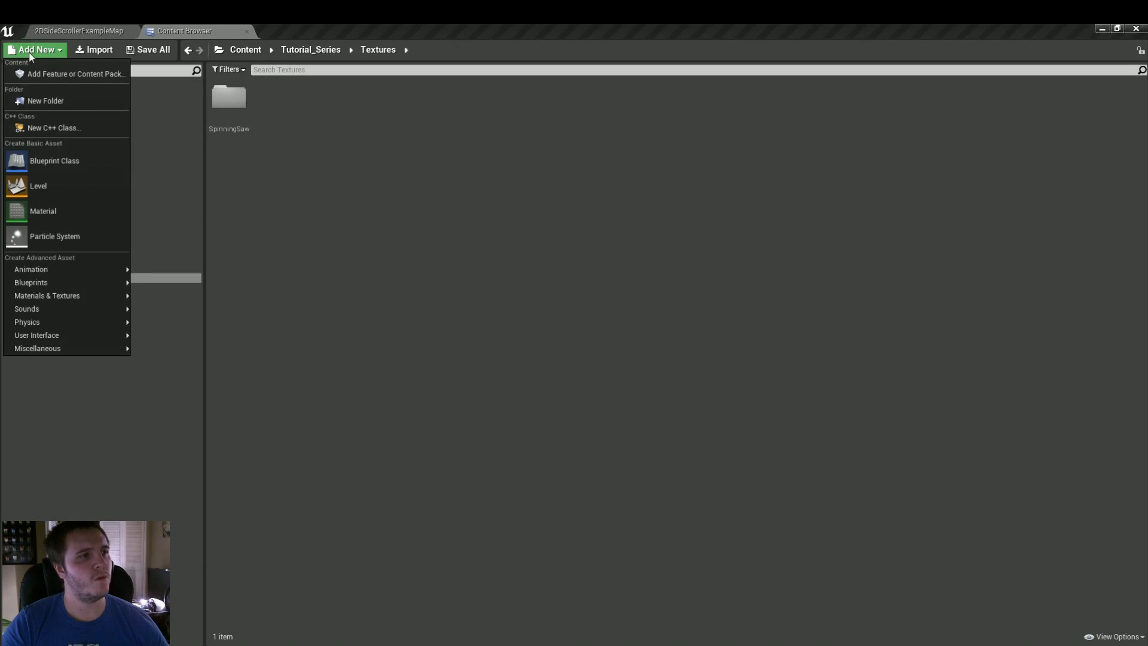
click(40, 102)
text(MetalPole)
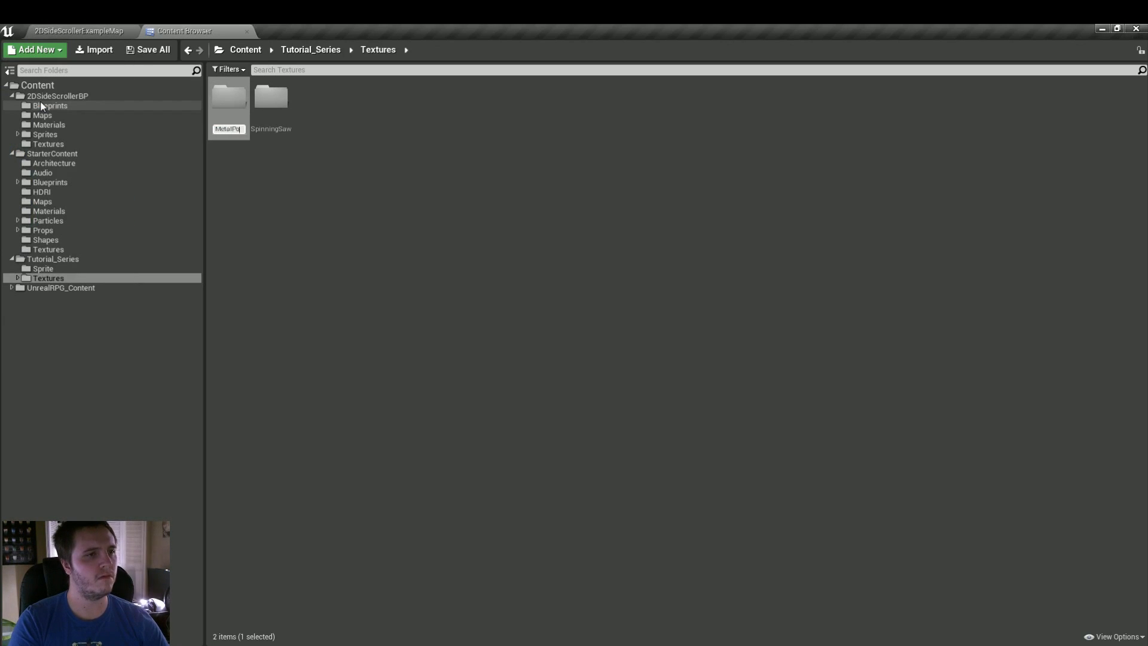
key(Return)
- Import T_MetalPole.png from the Metal Pole source folder into the MetalPole folder under Textures
click(18, 278)
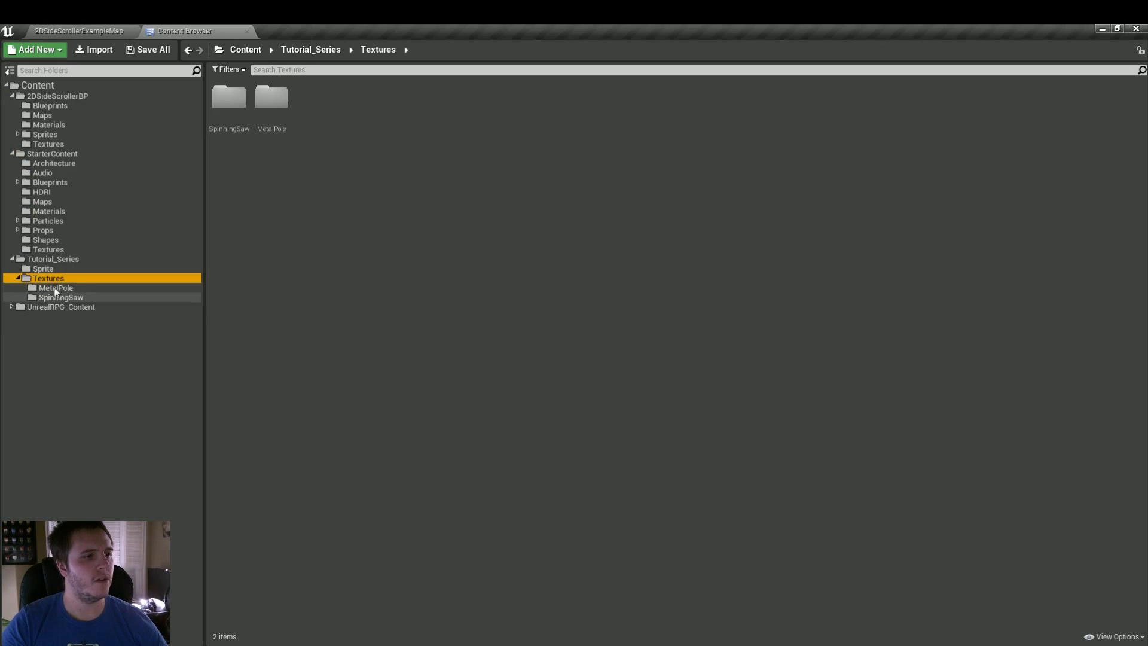
click(55, 287)
right_click(307, 179)
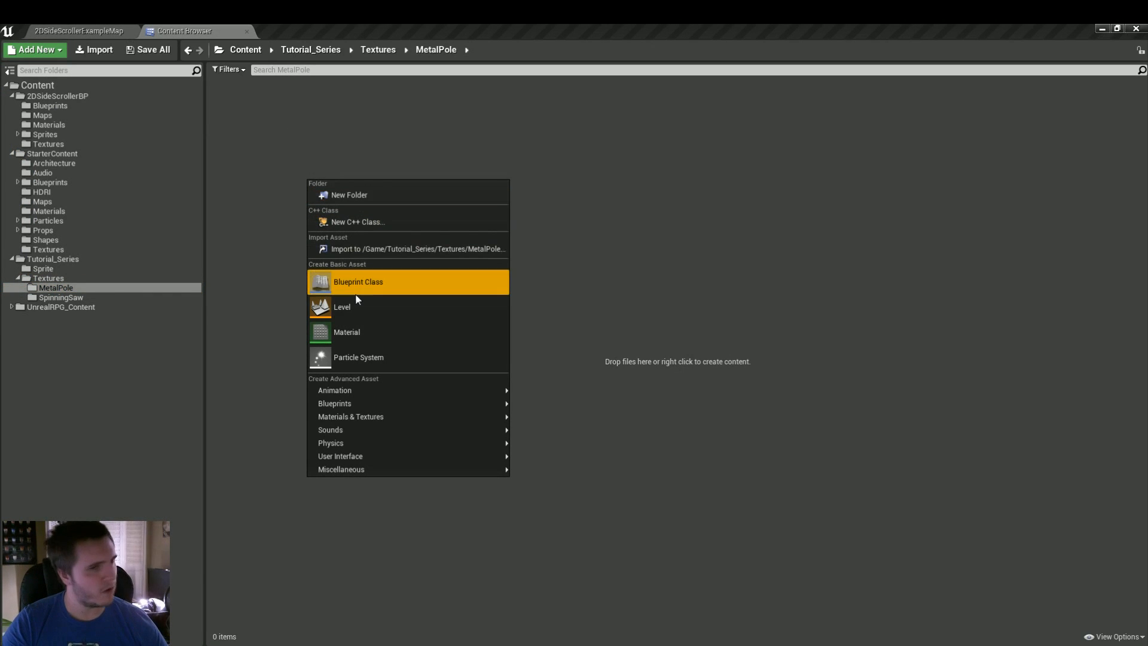
click(361, 249)
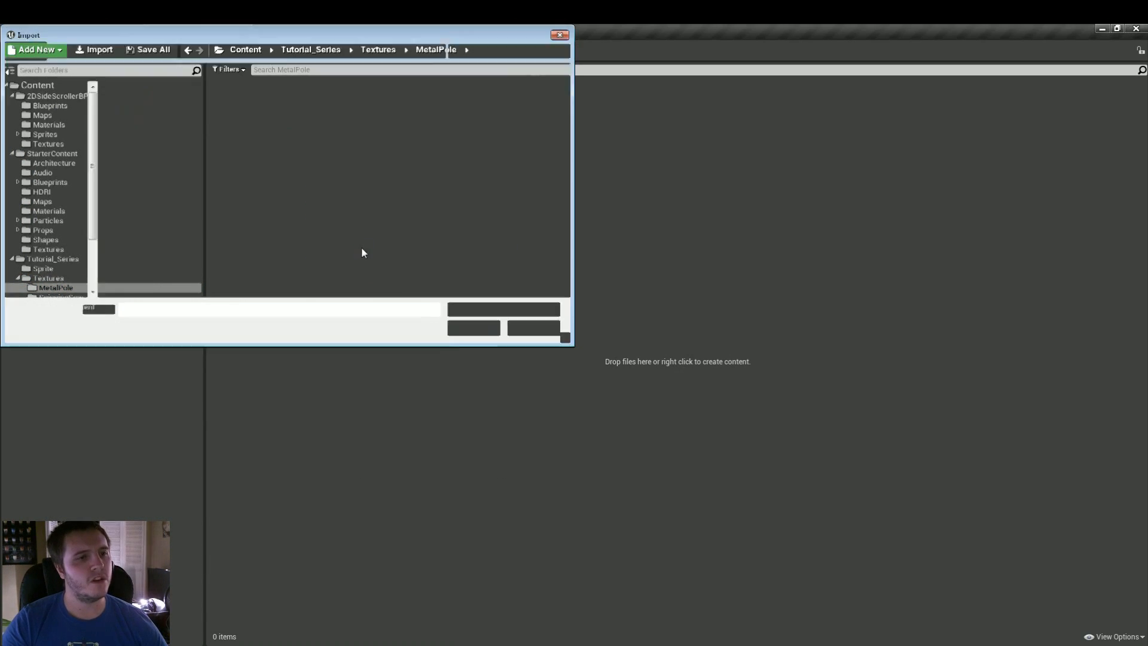
click(149, 52)
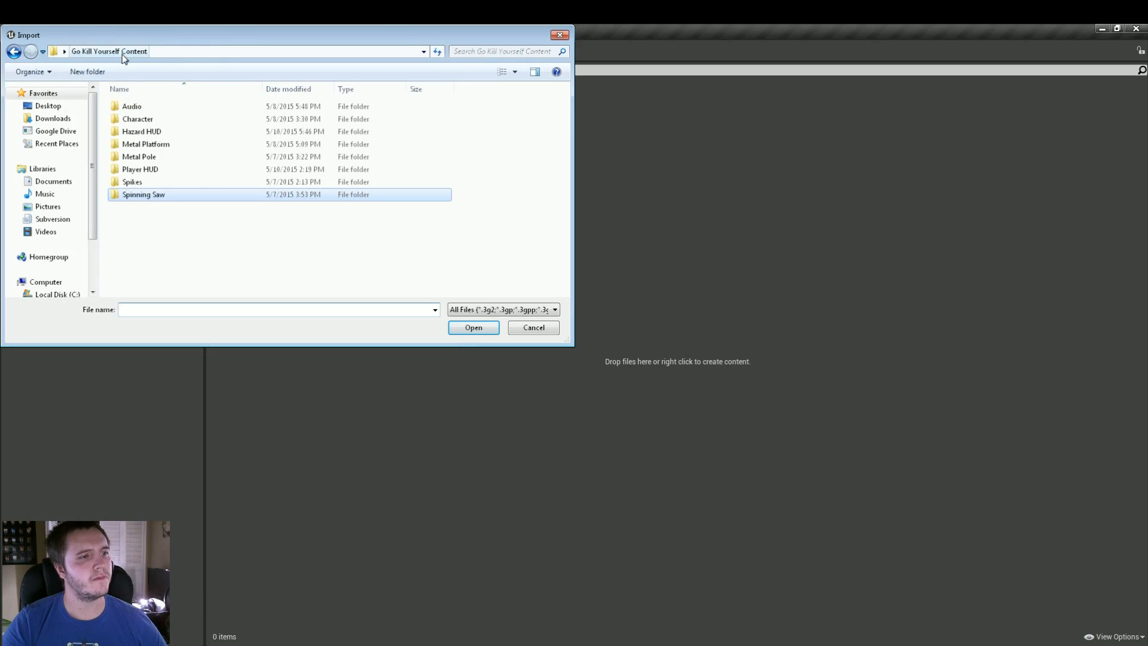
double_click(159, 169)
click(160, 136)
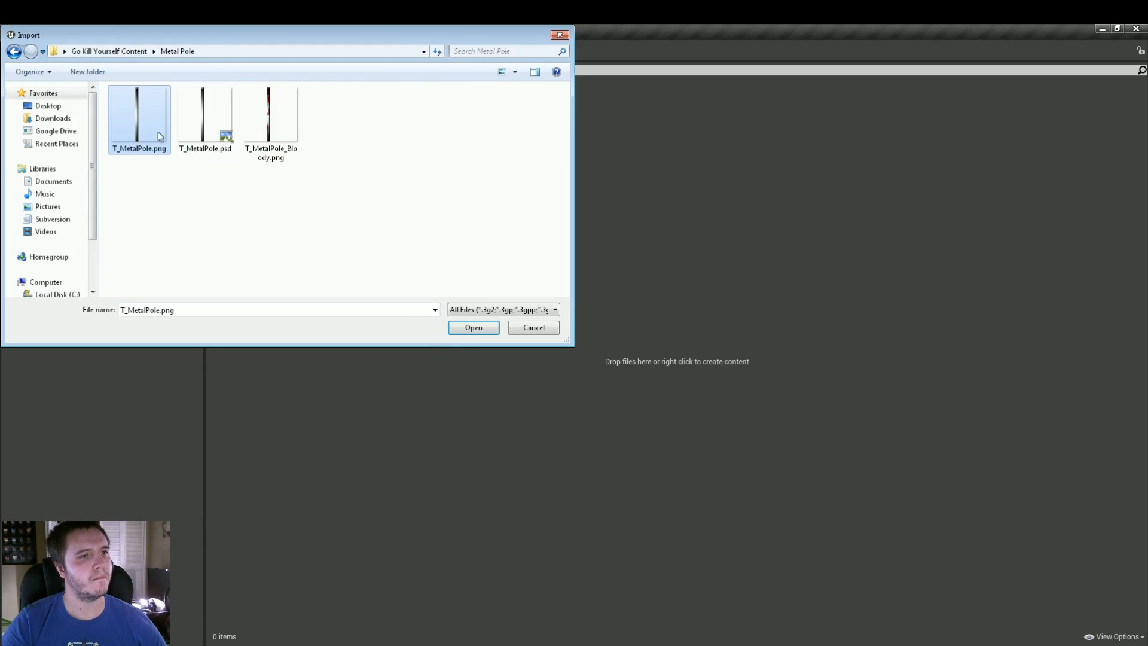
click(464, 330)
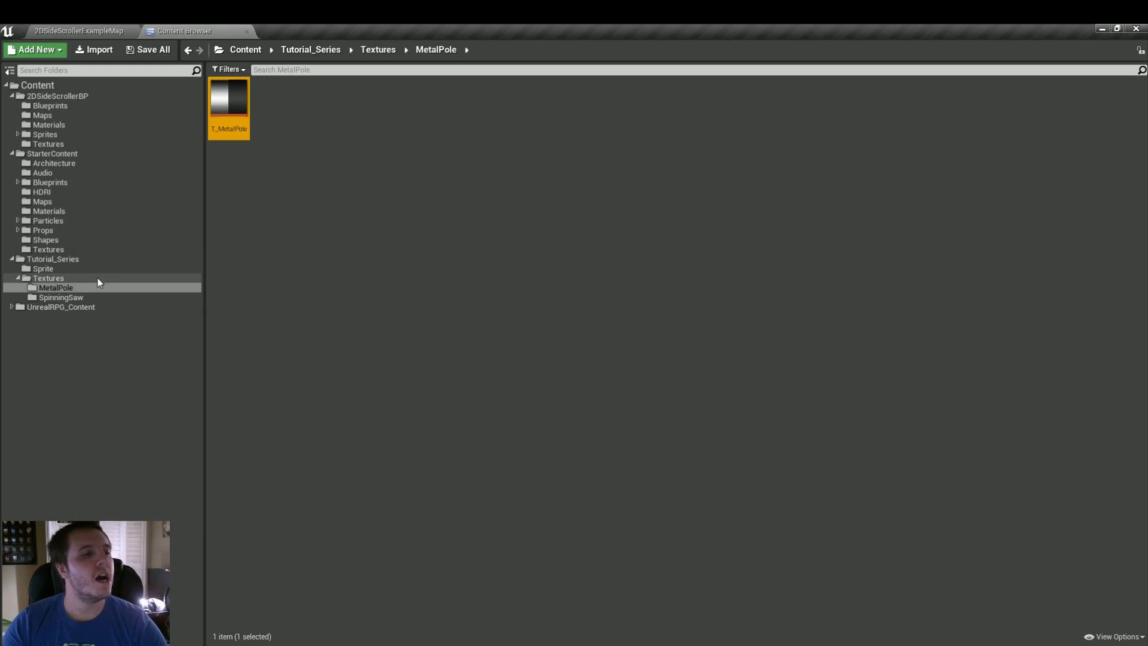
- Create a folder named SpinningSaw inside the Tutorial_Series Sprite folder
click(43, 269)
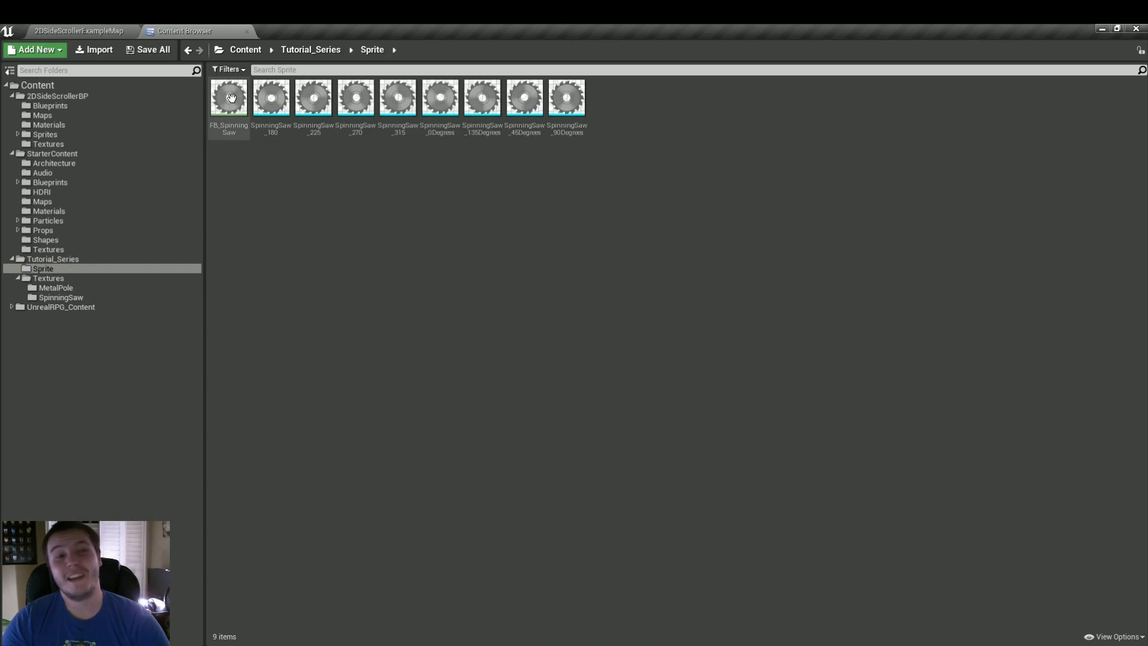
right_click(282, 224)
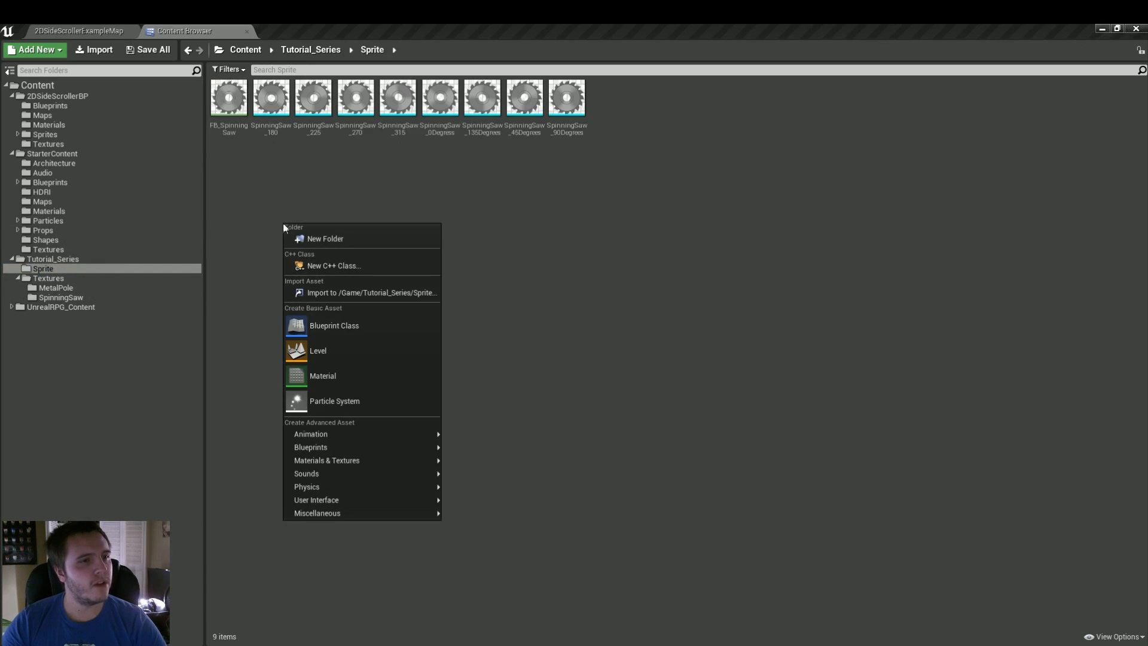
click(89, 271)
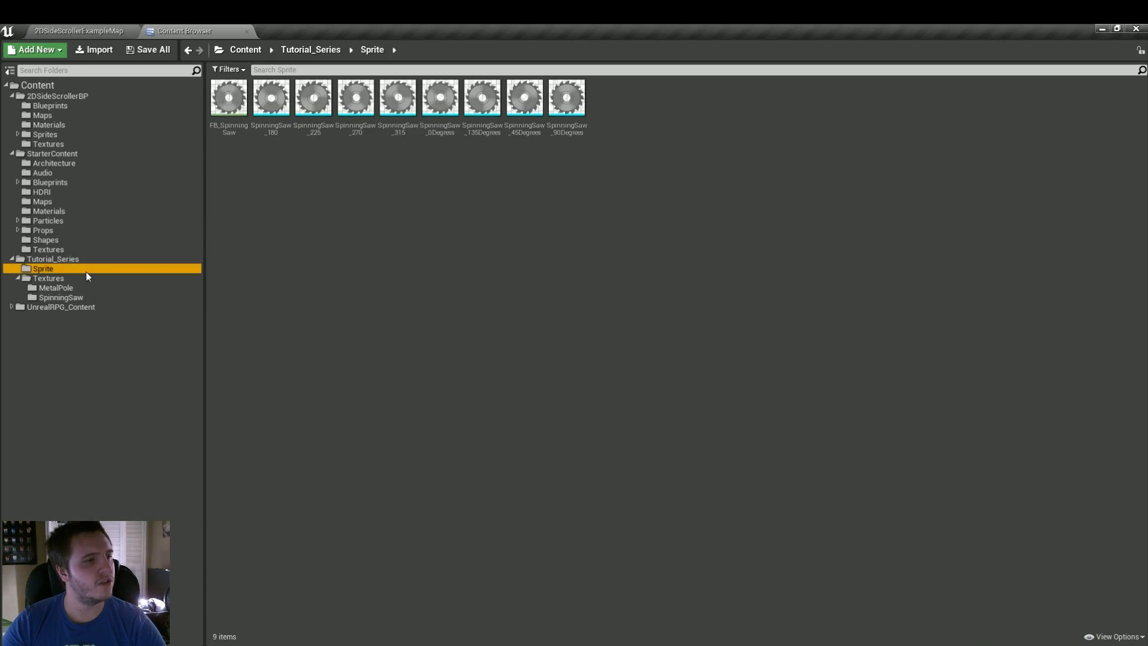
click(35, 50)
click(40, 102)
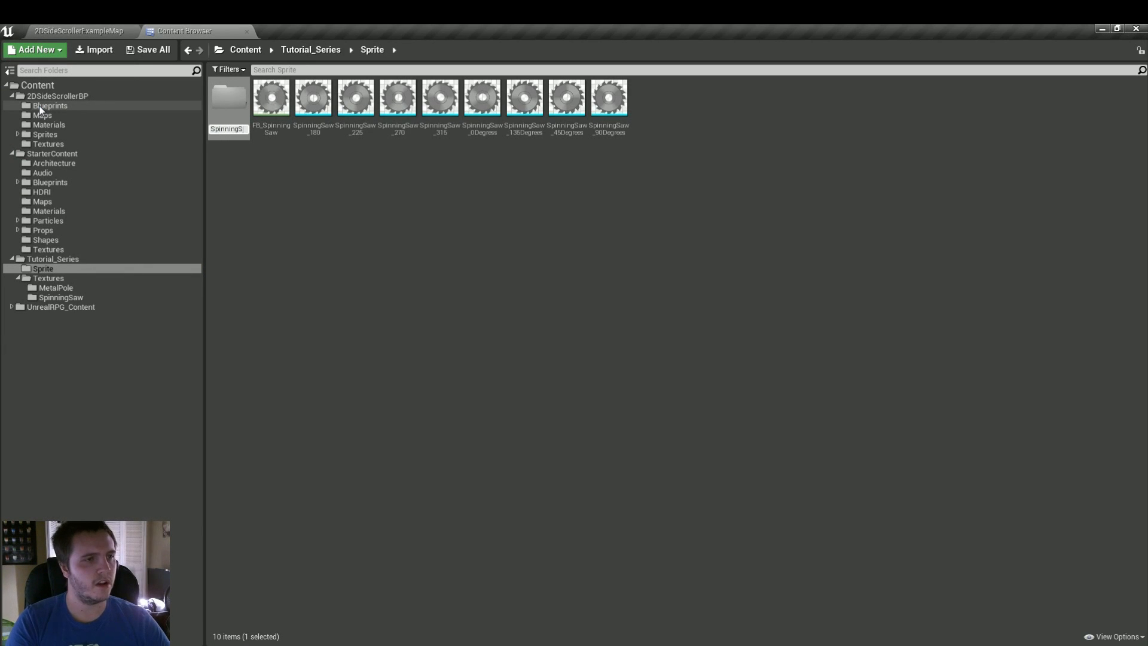
key(Return)
- Move the FB_SpinningSaw flipbook and all eight spinning saw sprites into the Sprite folder's SpinningSaw subfolder
click(271, 101)
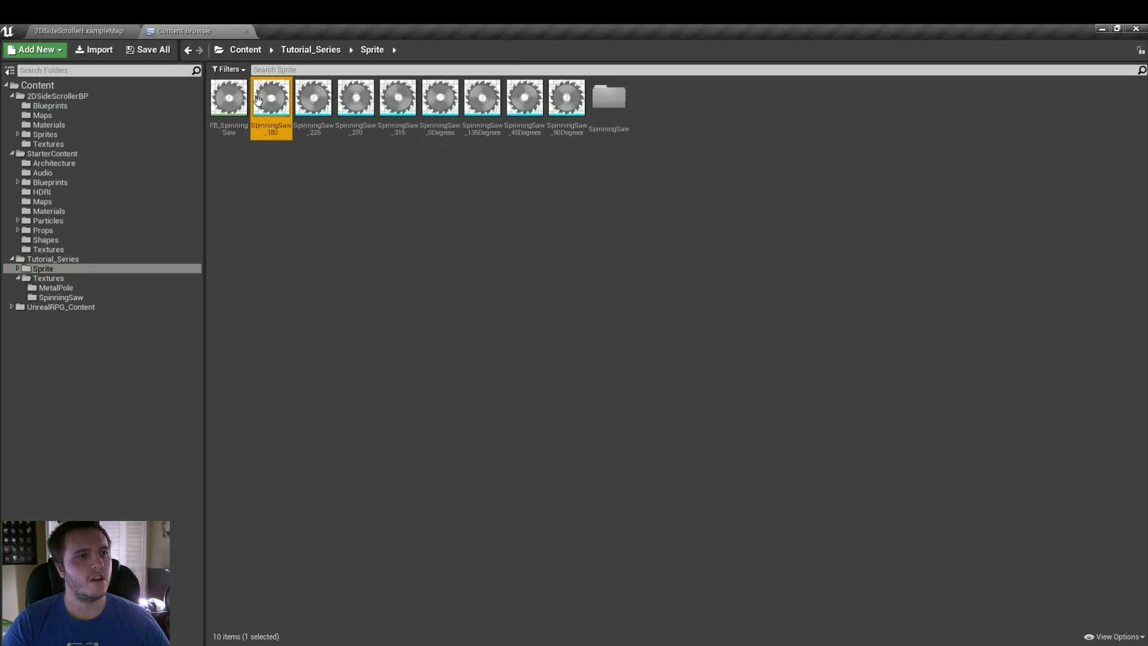
click(230, 101)
shift+click(567, 97)
drag(614, 99, 614, 100)
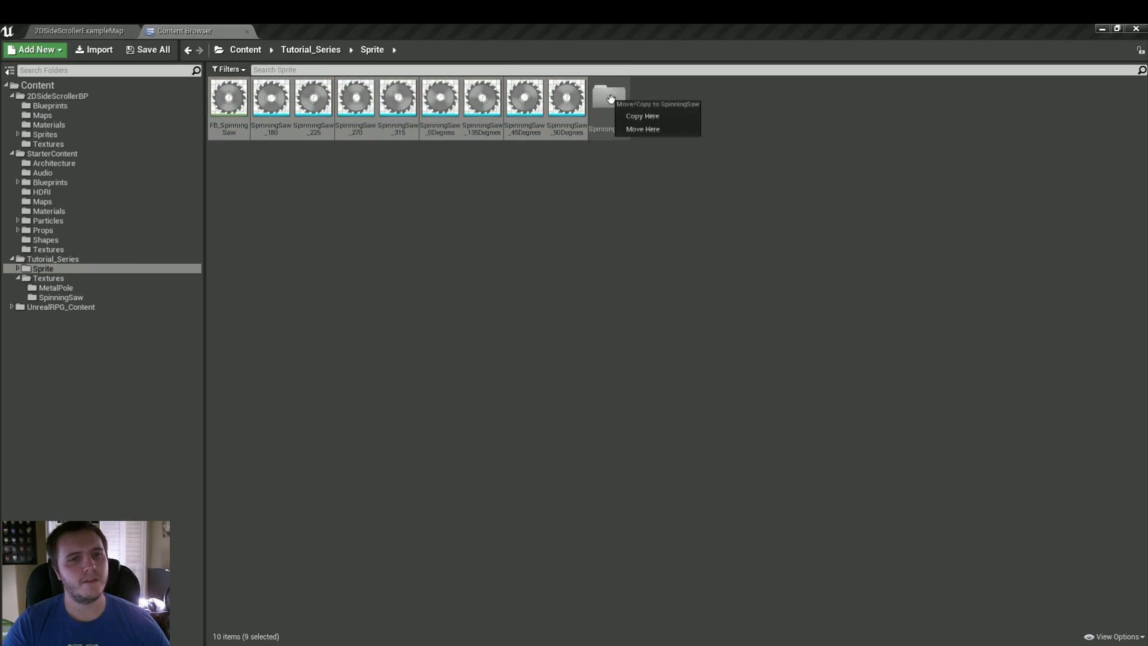
click(634, 130)
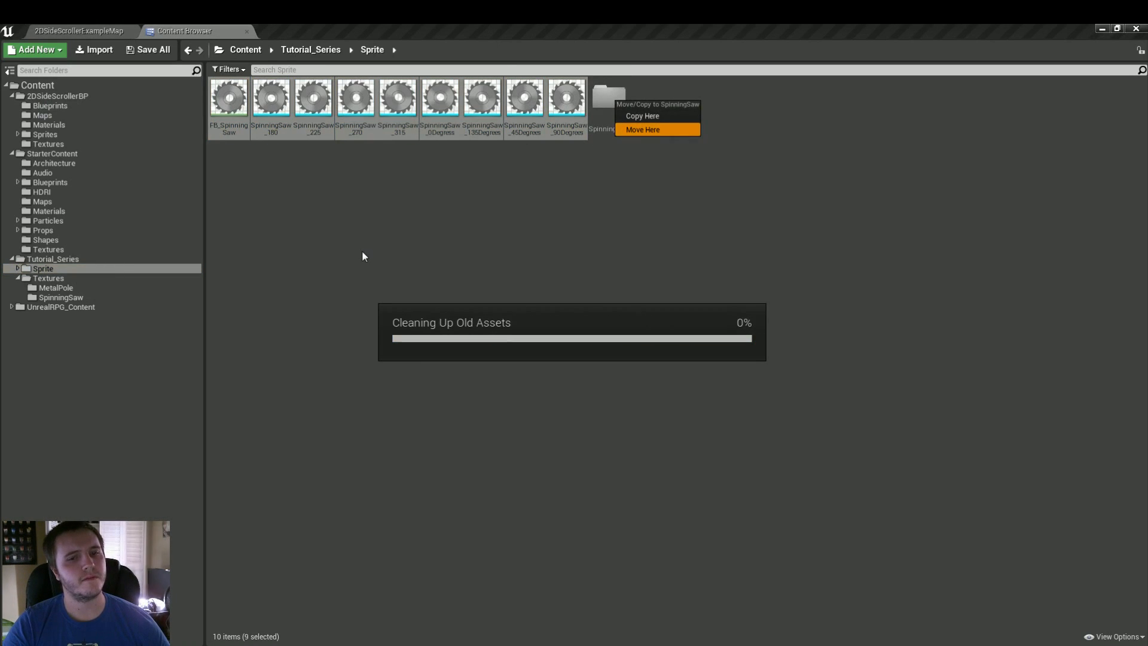
- Create a folder named MetalPole inside the Sprite folder
click(33, 53)
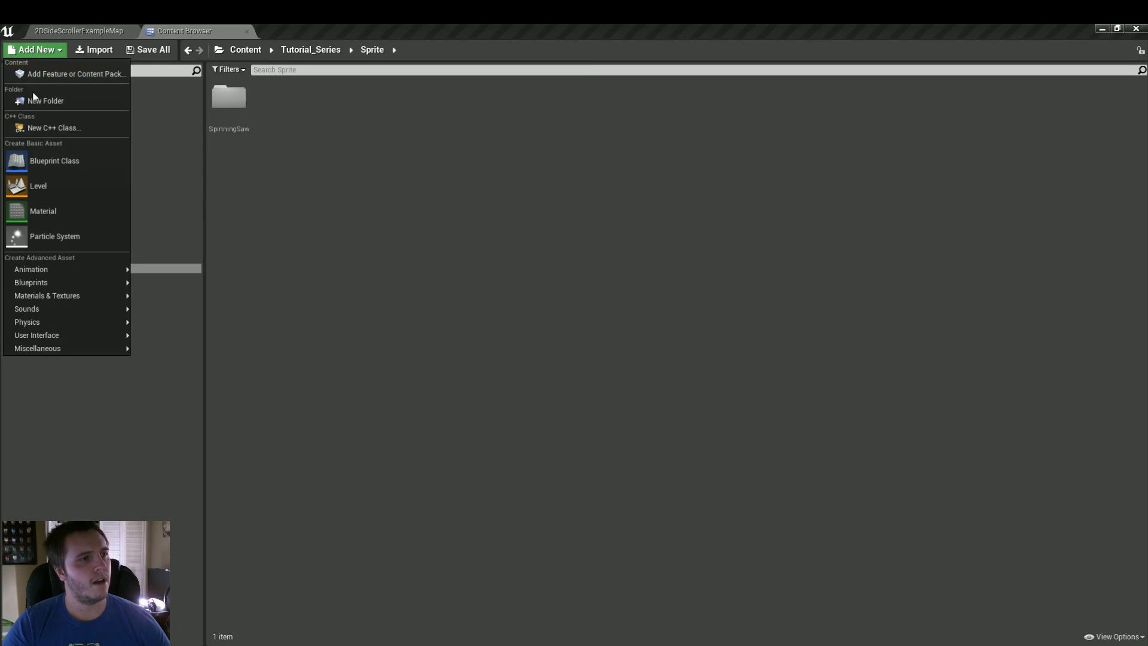
click(34, 97)
text(MetalPole)
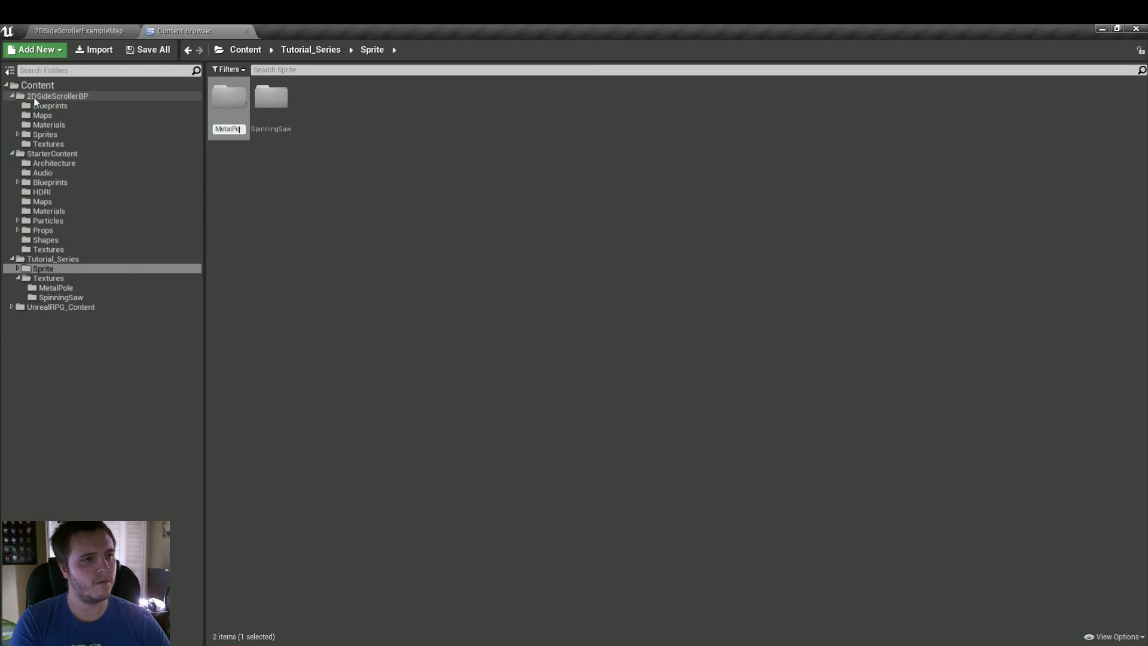
key(Return)
- Create a sprite asset named MetalPole inside the Sprite folder's MetalPole subfolder
double_click(281, 106)
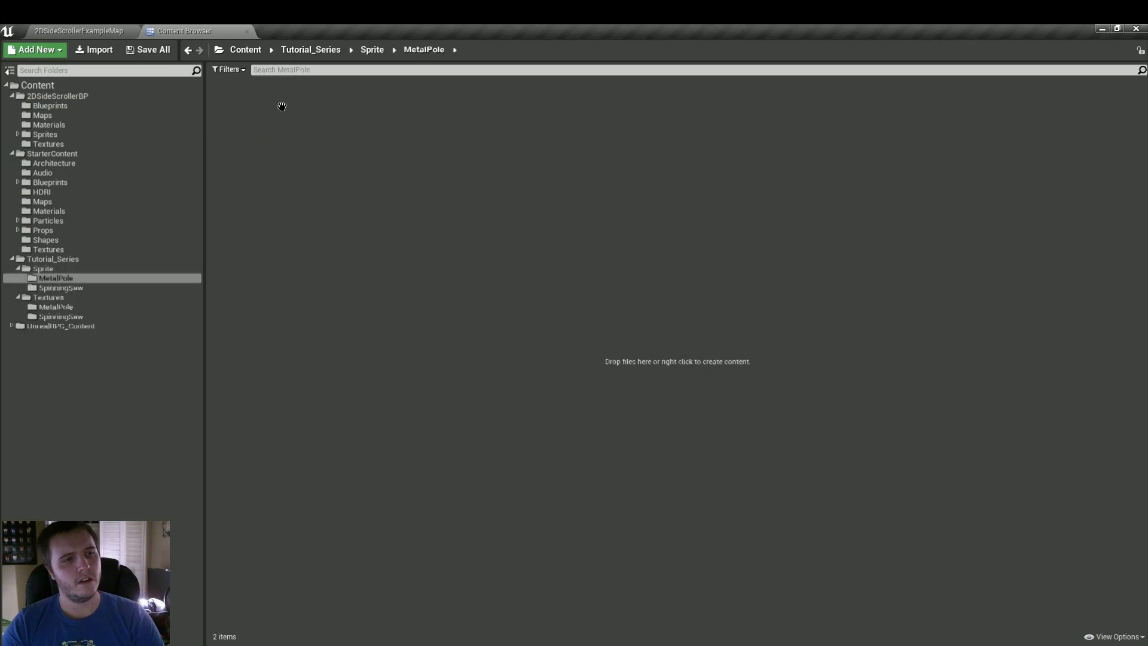
right_click(285, 165)
mouse_move(347, 452)
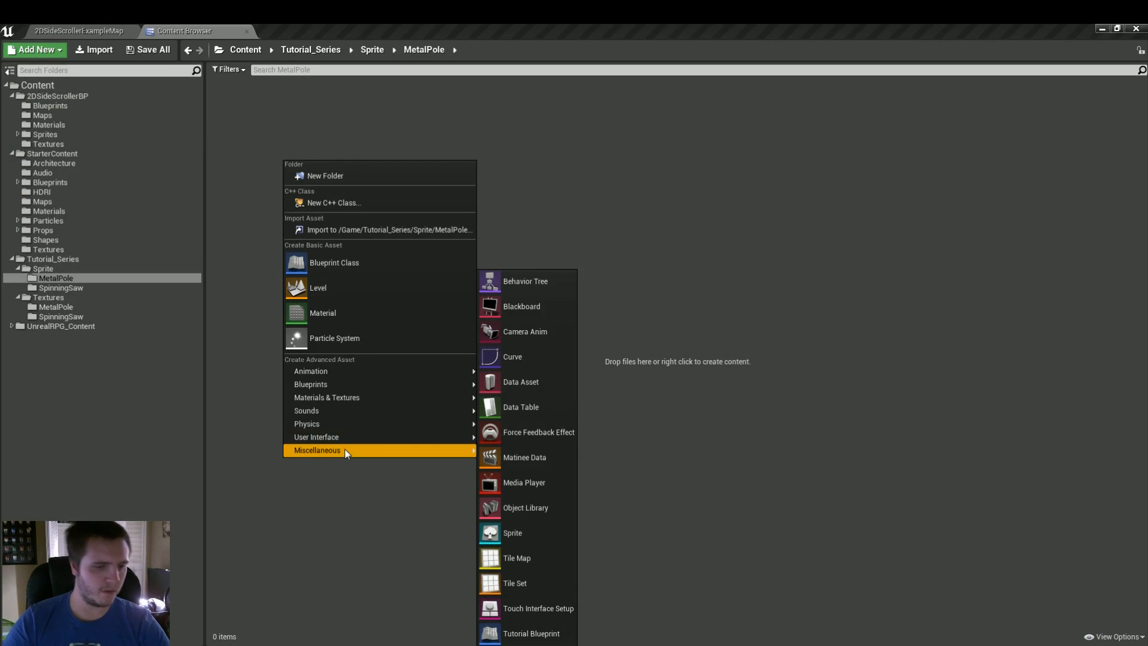
click(514, 533)
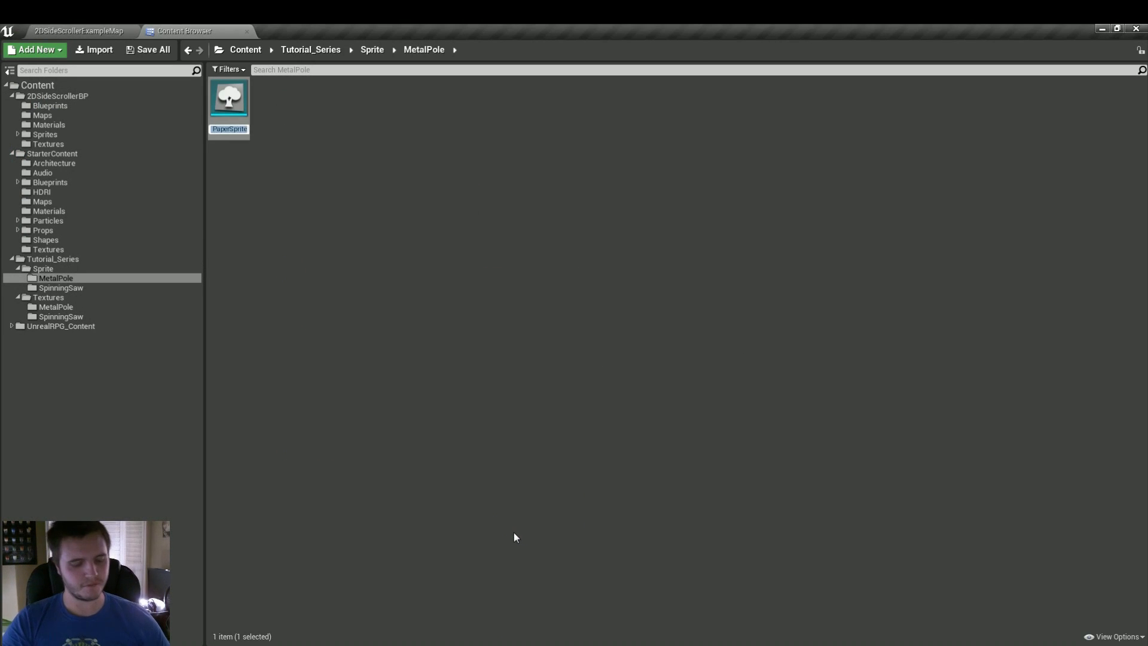
text(MetalPo)
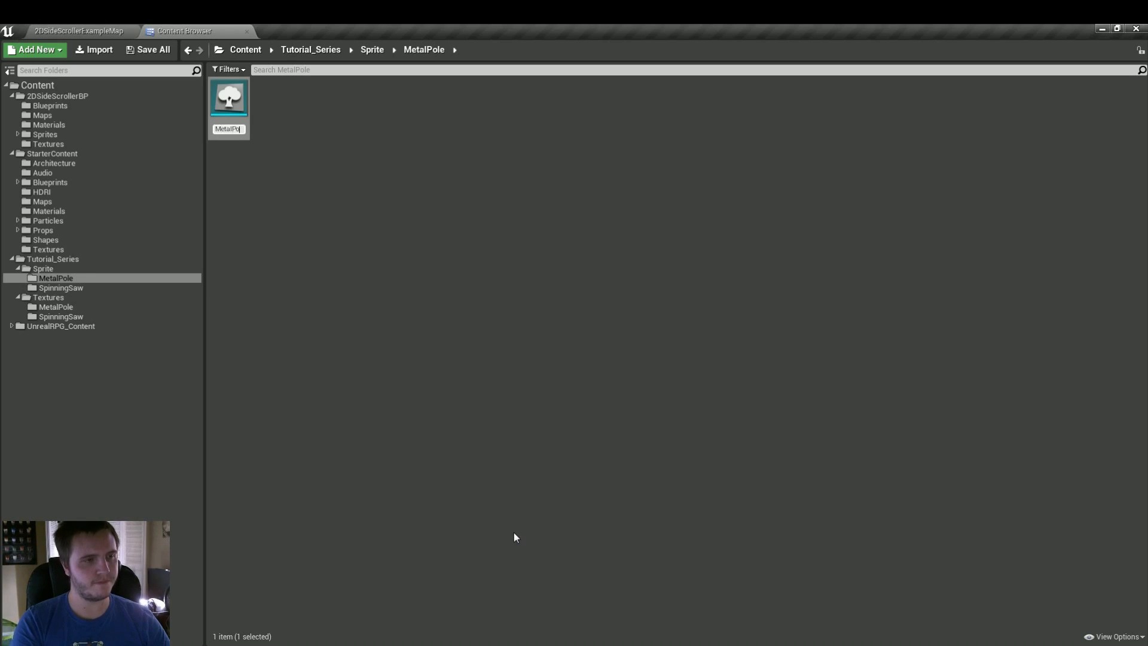
text(le)
key(Return)
- Set T_MetalPole as the MetalPole sprite's source texture, and save and close the sprite
double_click(230, 102)
click(184, 30)
click(70, 309)
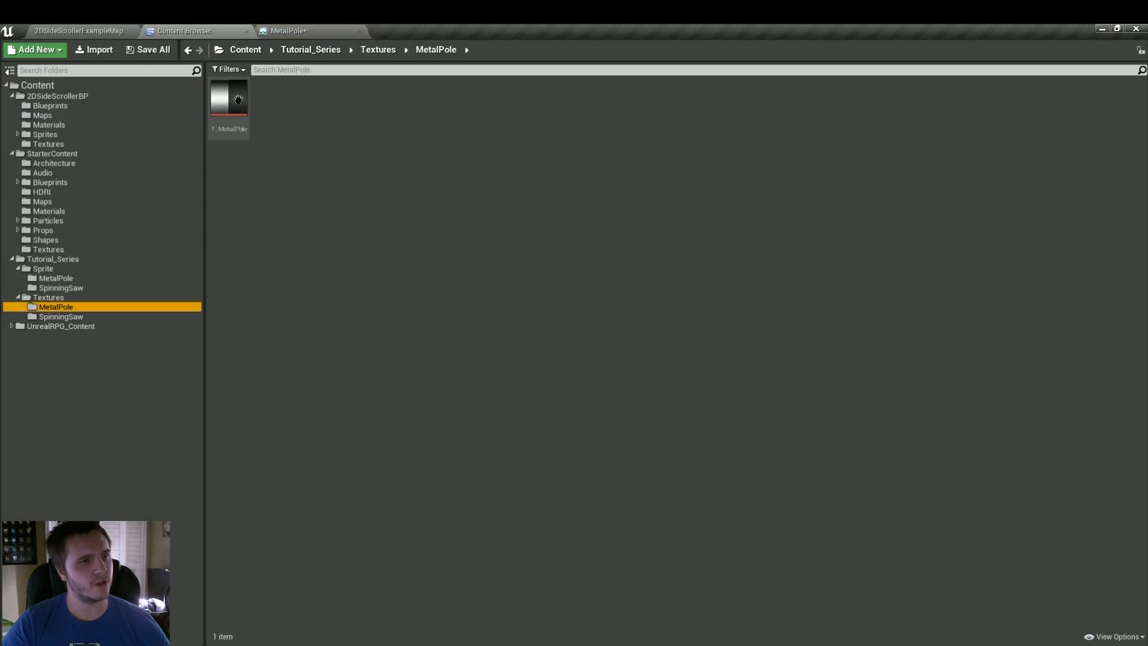
click(288, 29)
click(1105, 193)
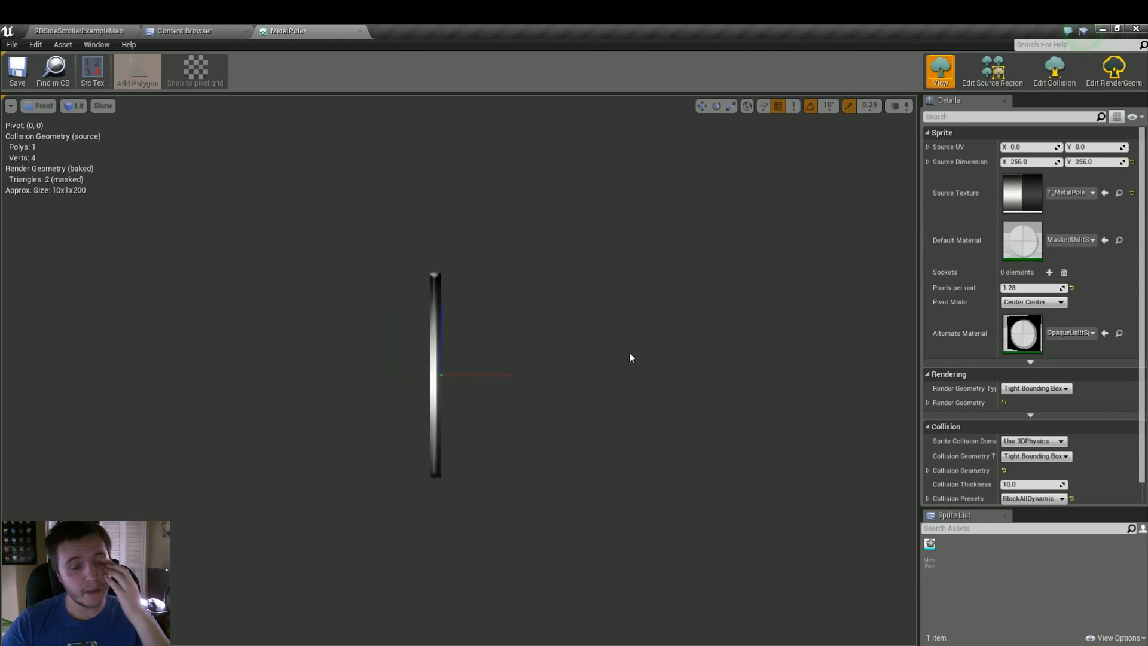
scroll(622, 351, up, 2)
click(17, 70)
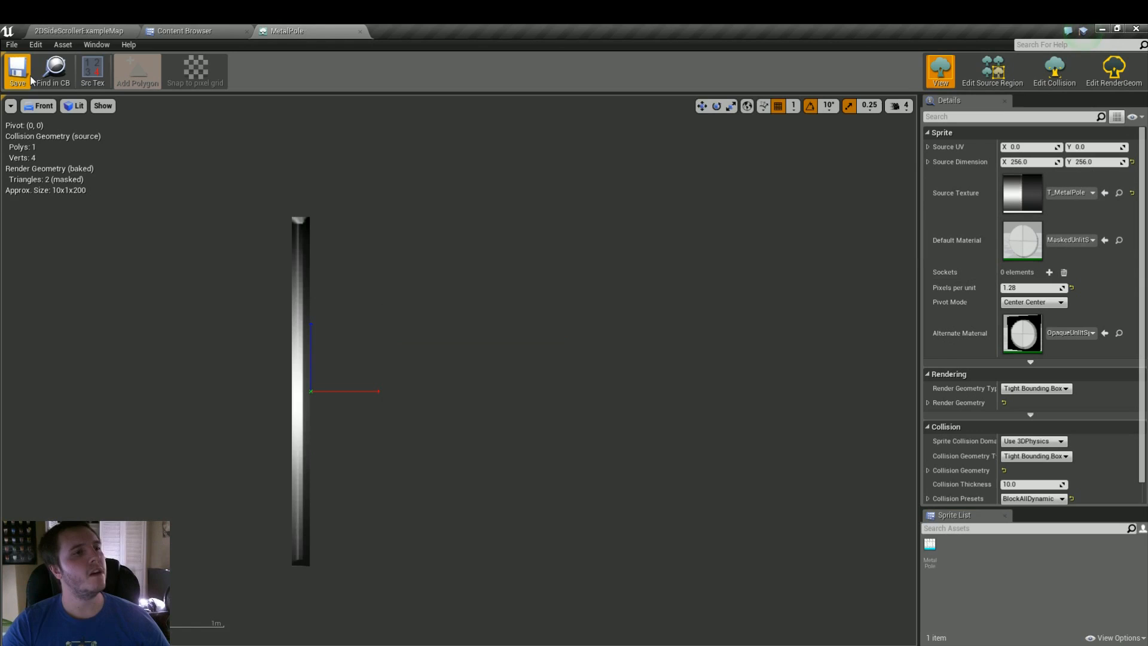
click(360, 32)
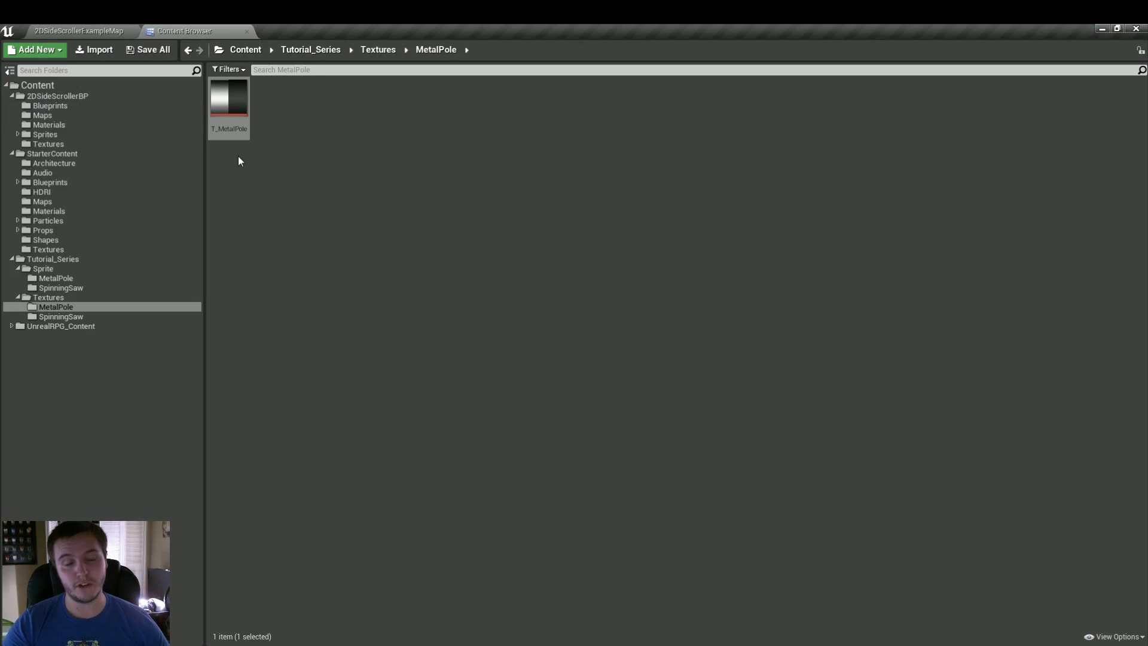
- Open the Tutorial_Series folder
click(57, 259)
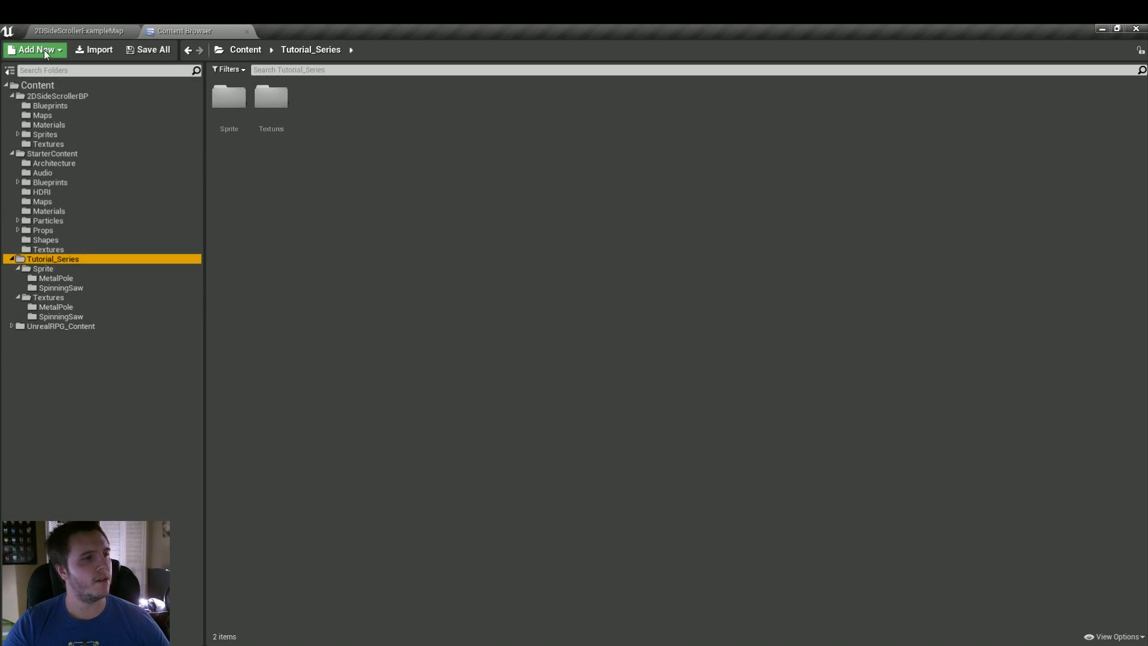
click(45, 54)
click(45, 125)
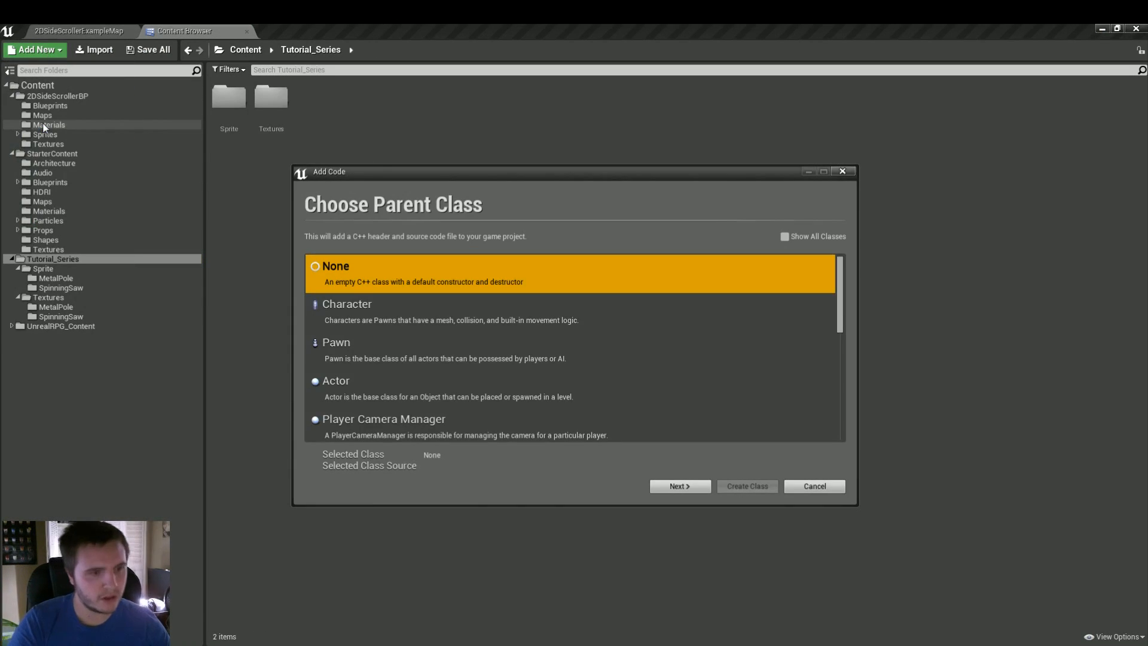
click(811, 487)
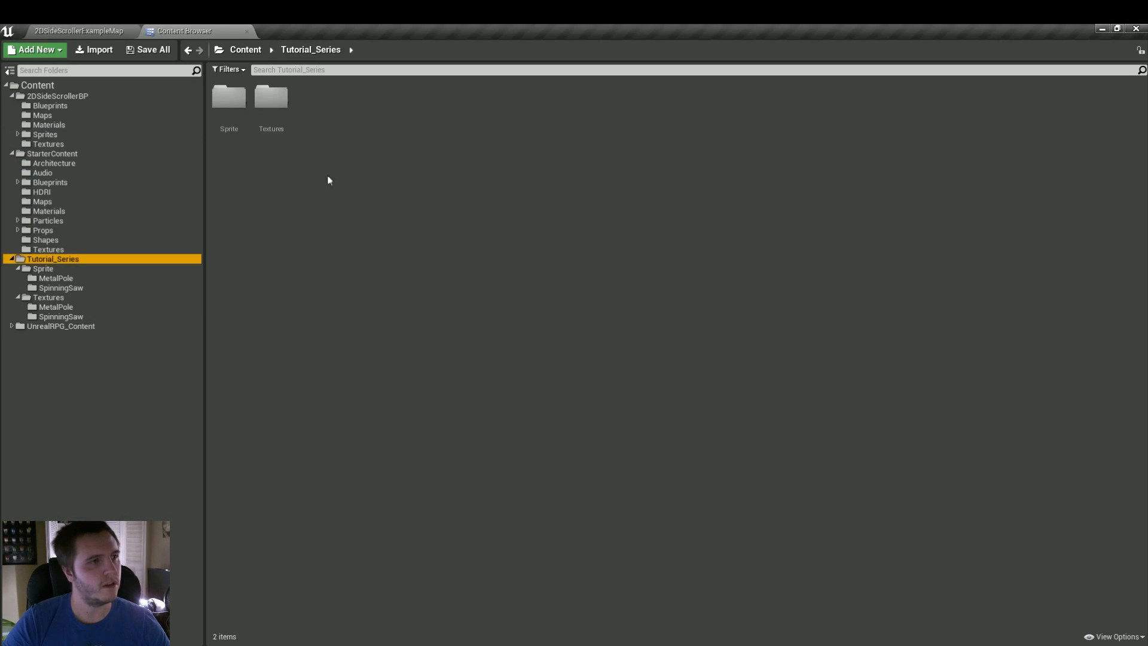
- Create a folder named Blueprints inside Tutorial_Series
click(37, 50)
click(39, 98)
text(Blueprints)
key(Return)
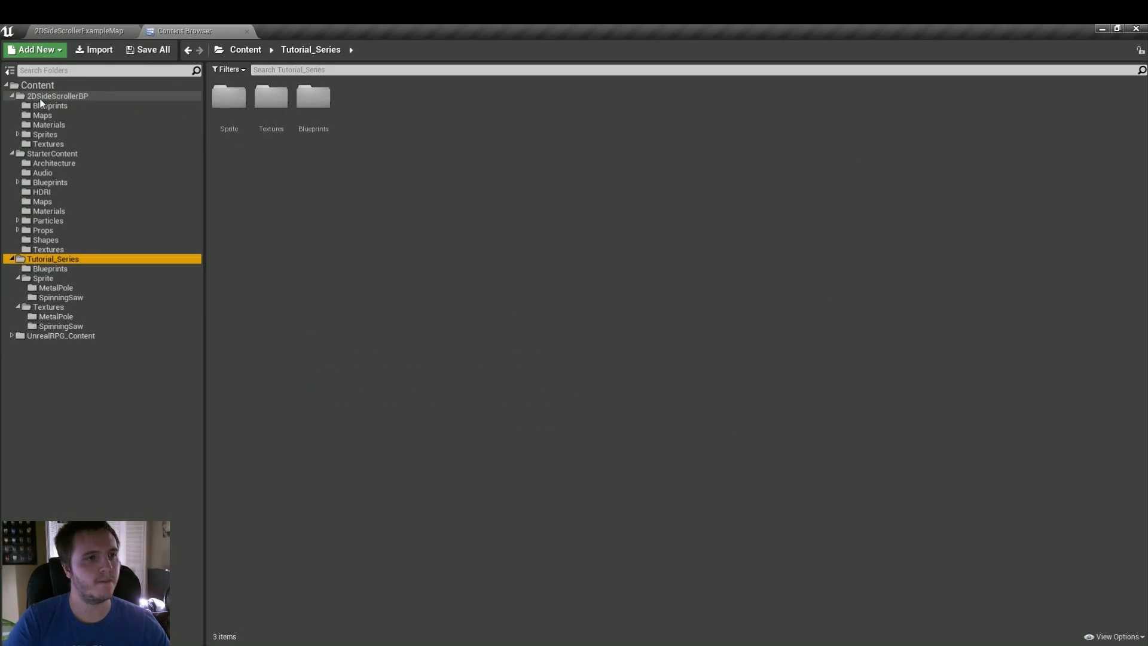
- Create an Actor Blueprint class named BP_SpinningSaw_Vertical in the Tutorial_Series Blueprints folder
click(50, 269)
right_click(288, 189)
click(333, 293)
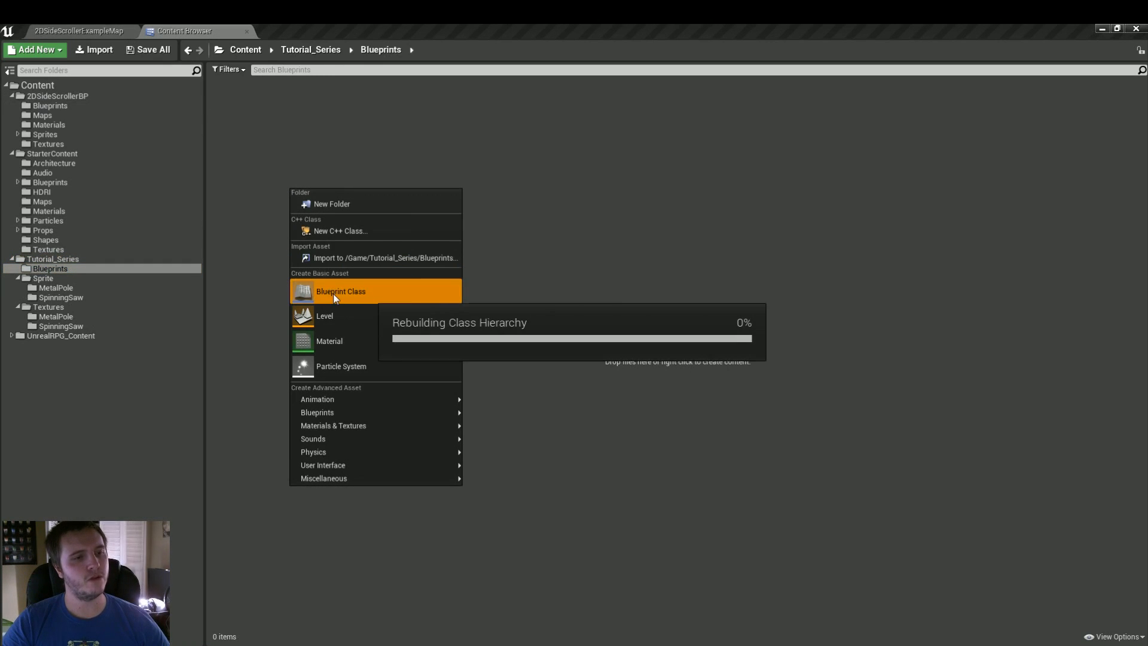
click(482, 210)
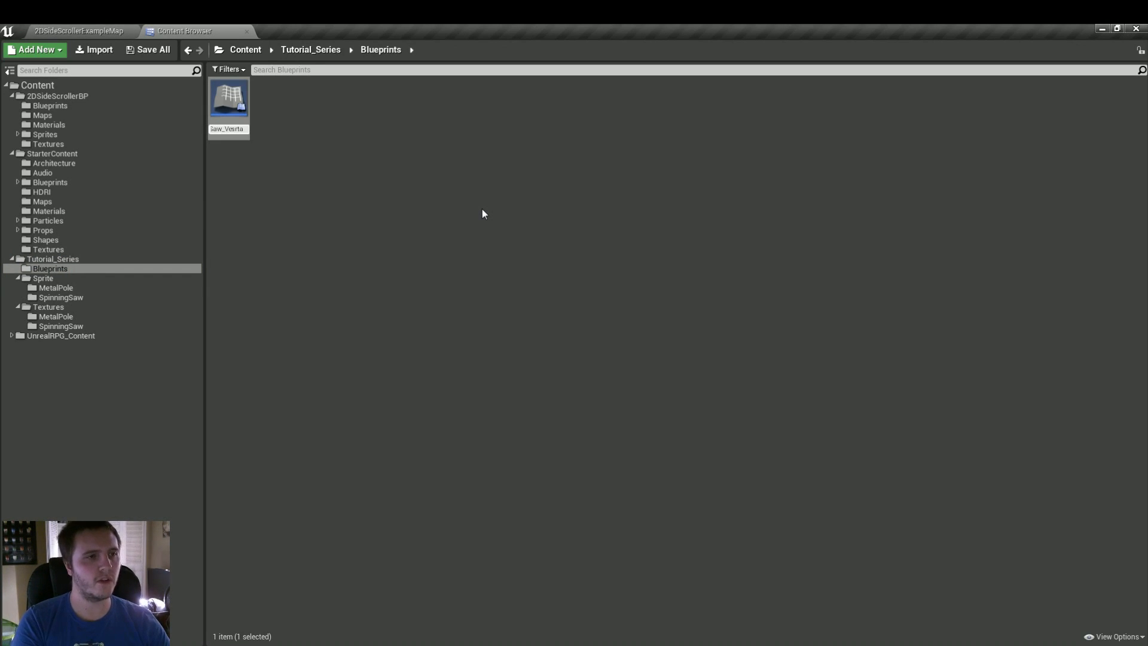
key(Return)
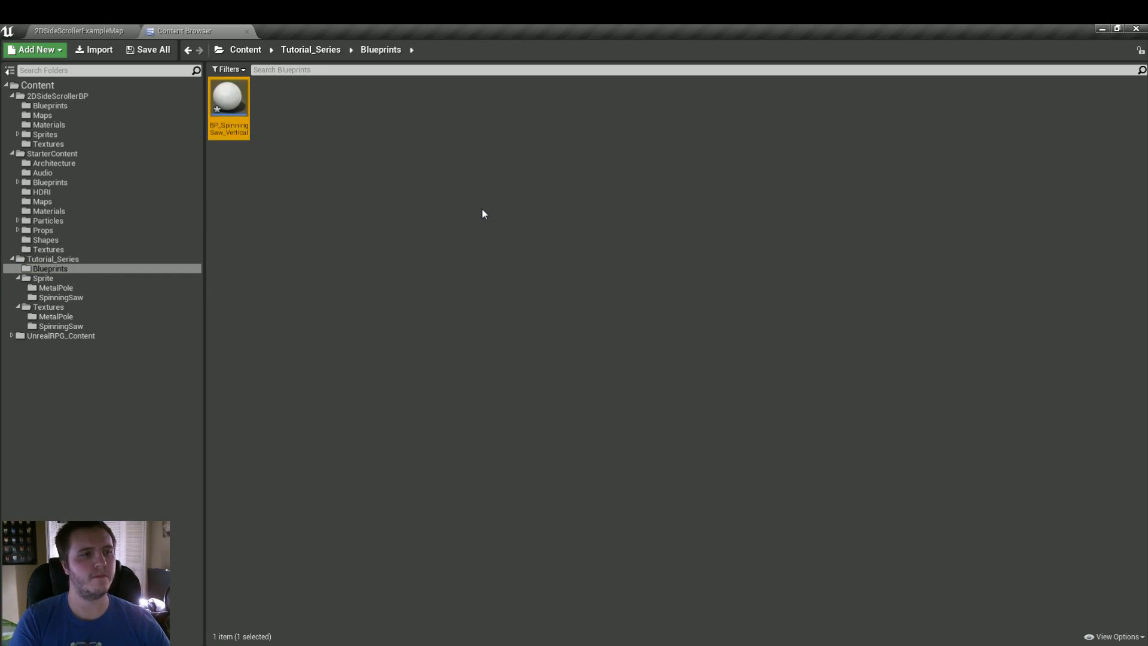
- Open BP_SpinningSaw_Vertical and add a Scene component named ROOT
double_click(239, 114)
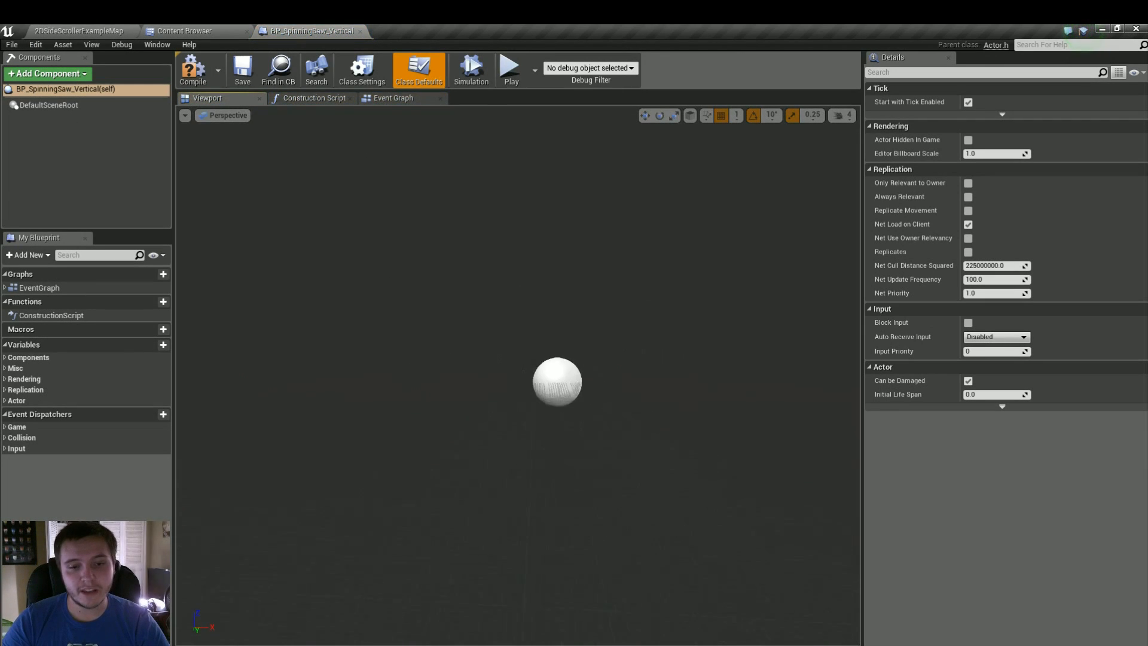
click(48, 73)
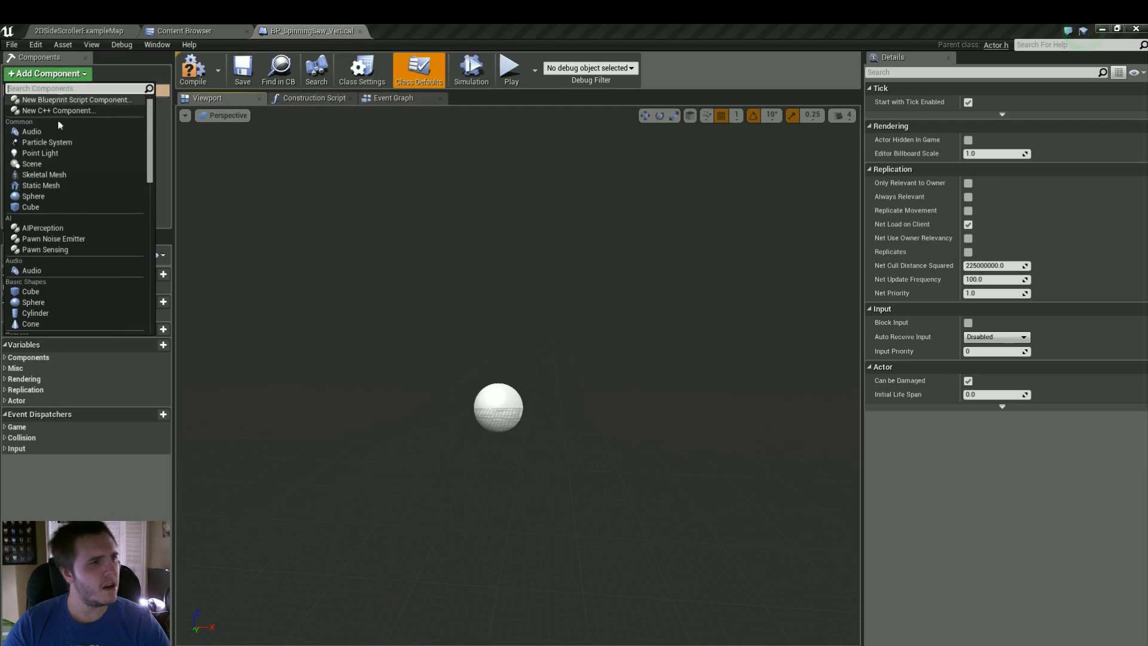
scroll(81, 291, down, 5)
scroll(79, 292, down, 5)
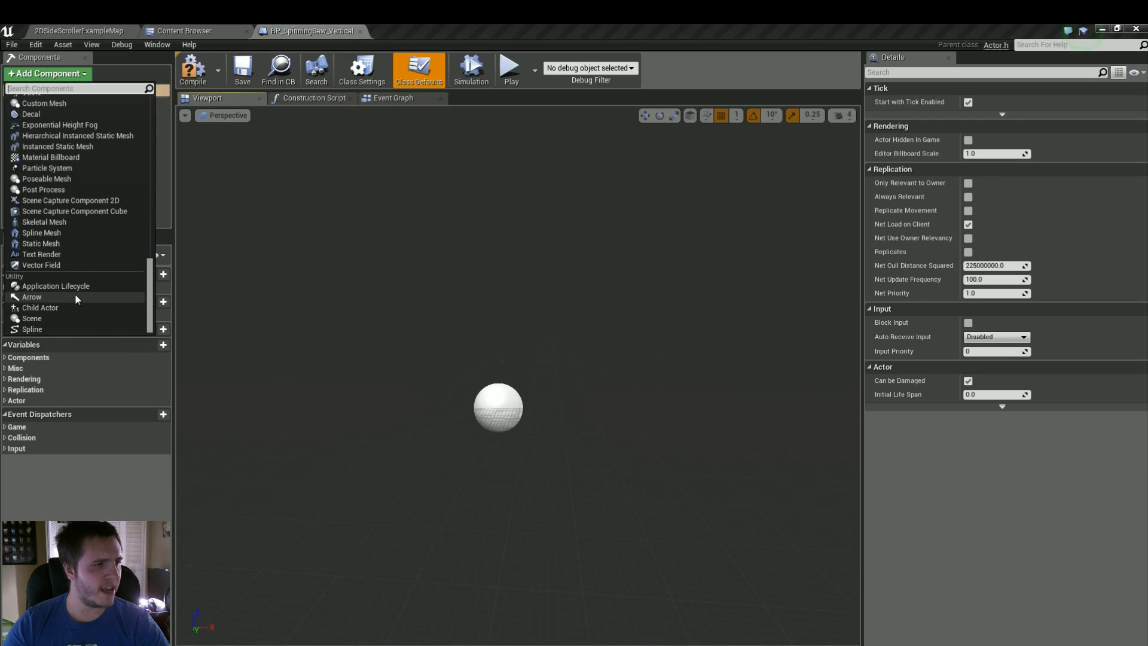
click(51, 319)
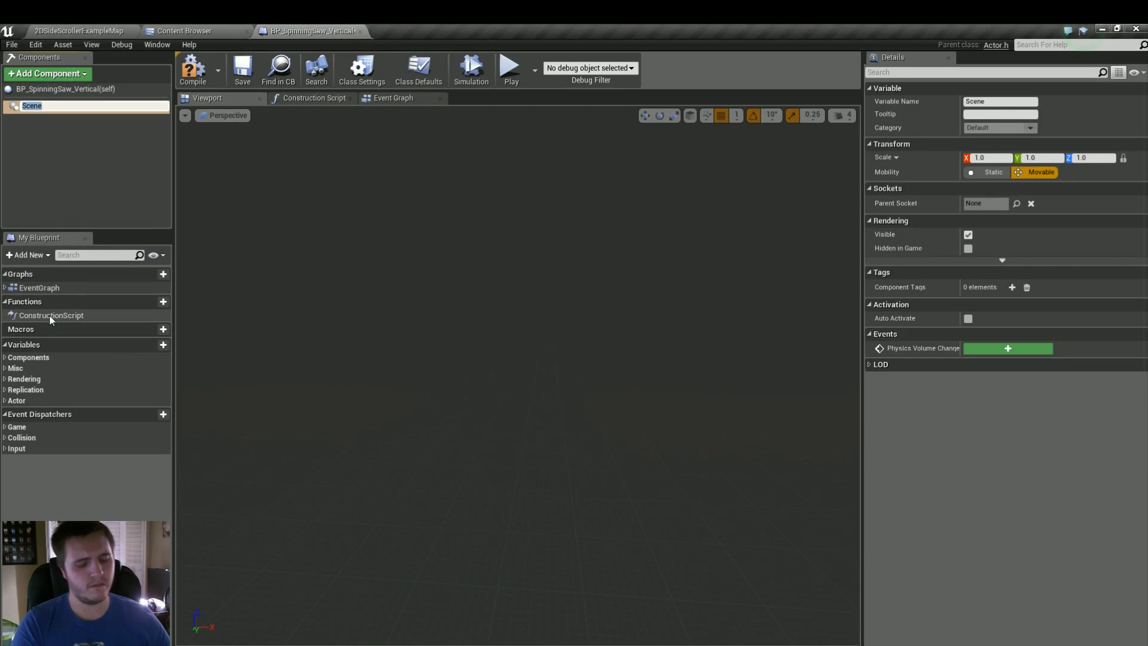
text(ROOT)
key(Return)
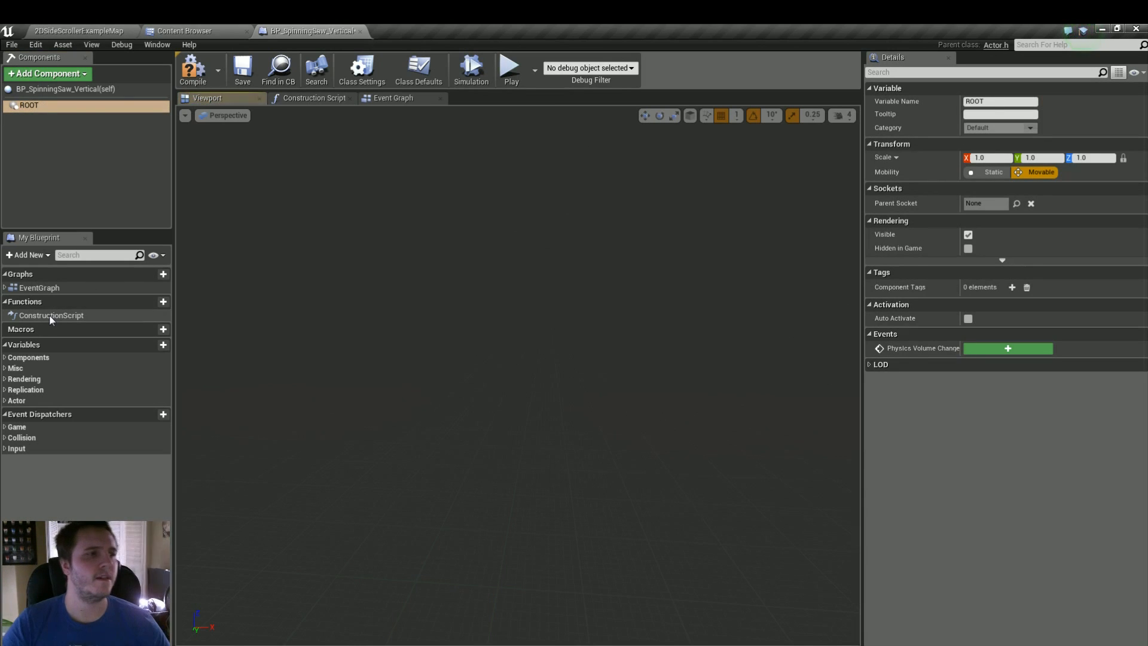
- Add a Paper Flipbook component to BP_SpinningSaw_Vertical using the FB_SpinningSaw flipbook from the Sprite/SpinningSaw folder
click(157, 45)
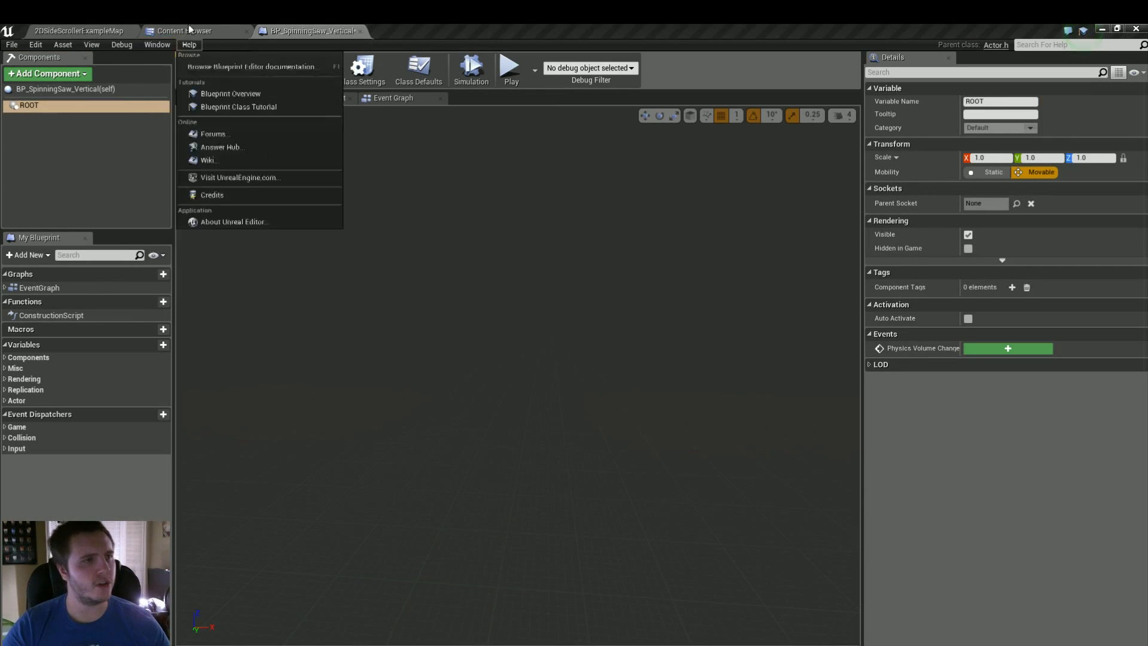
click(186, 31)
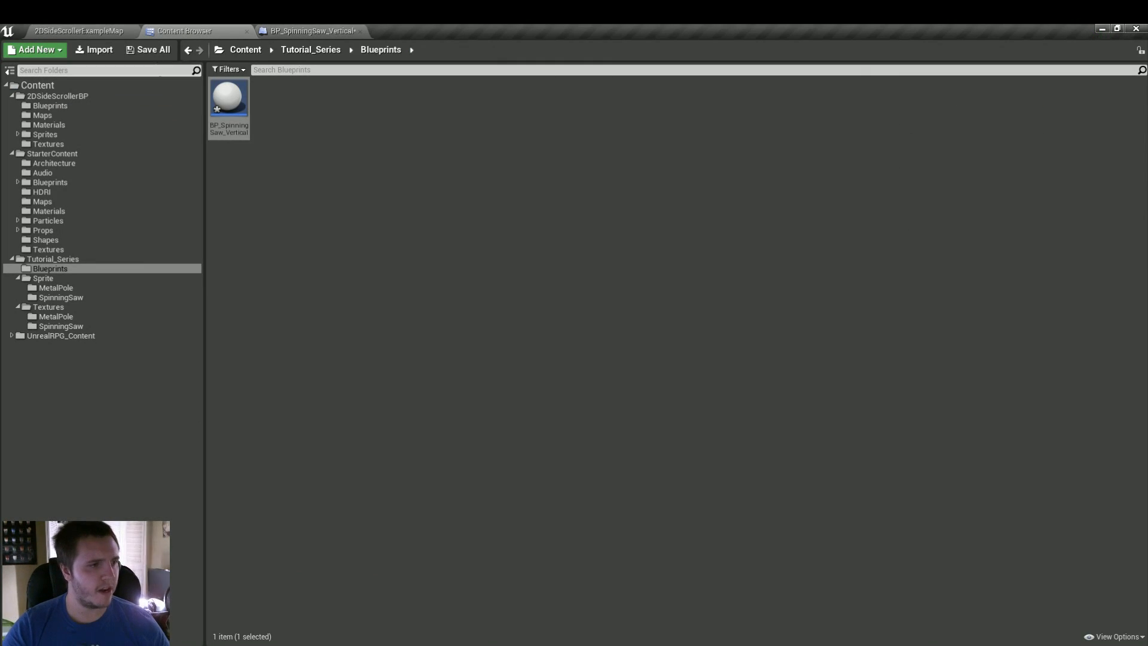
click(62, 298)
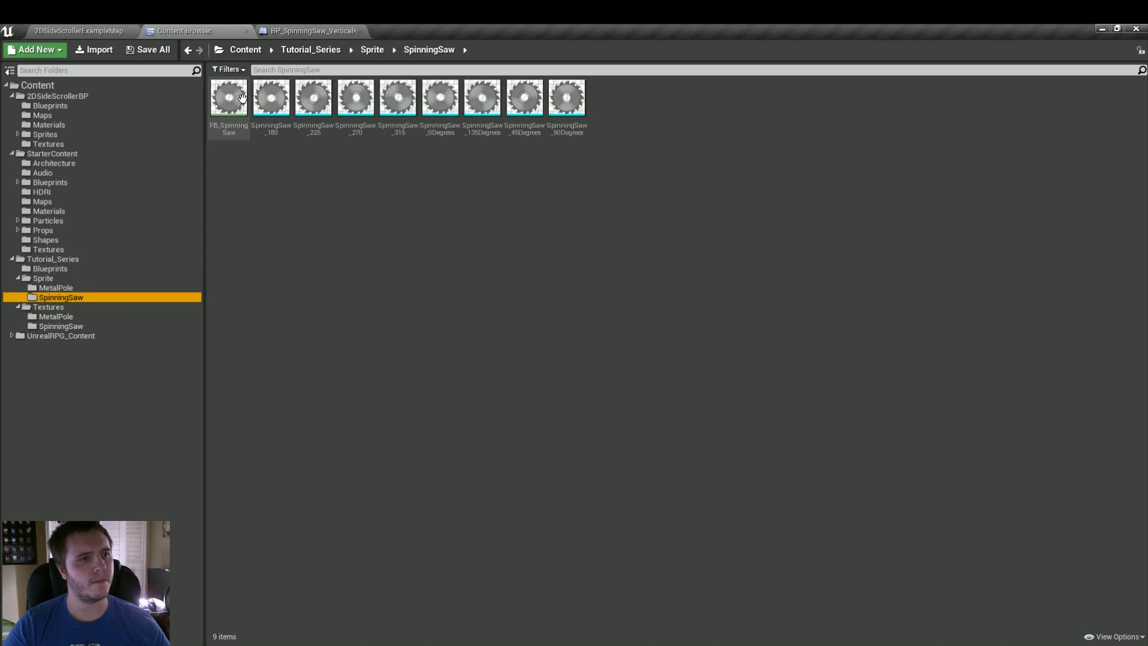
click(242, 97)
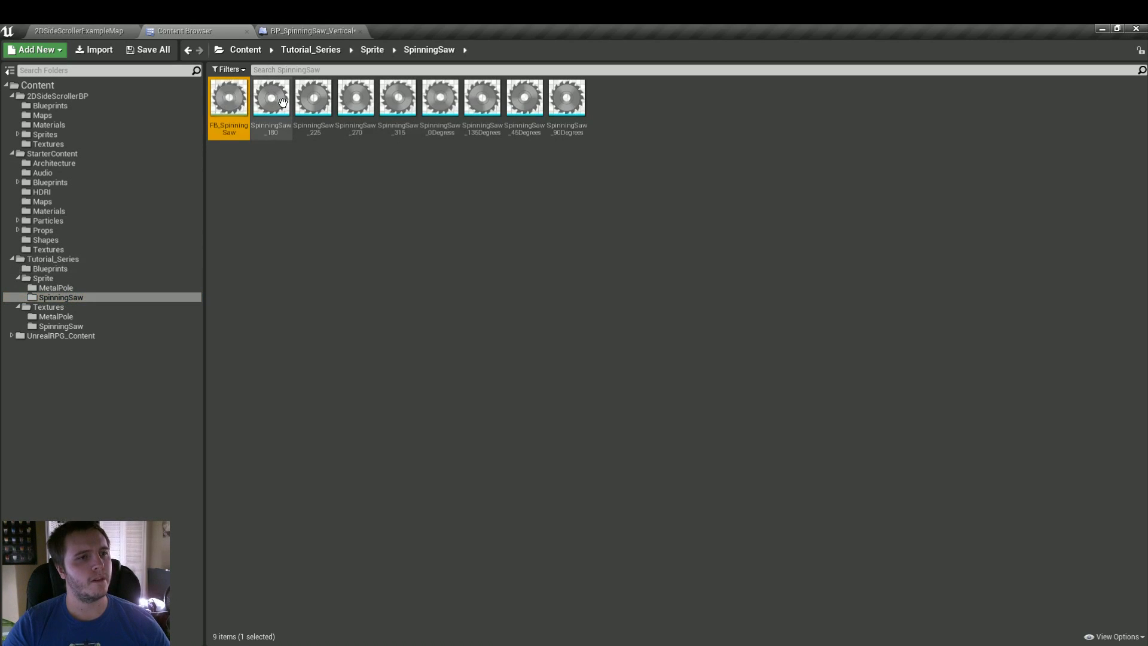
click(281, 29)
click(47, 73)
scroll(77, 257, down, 10)
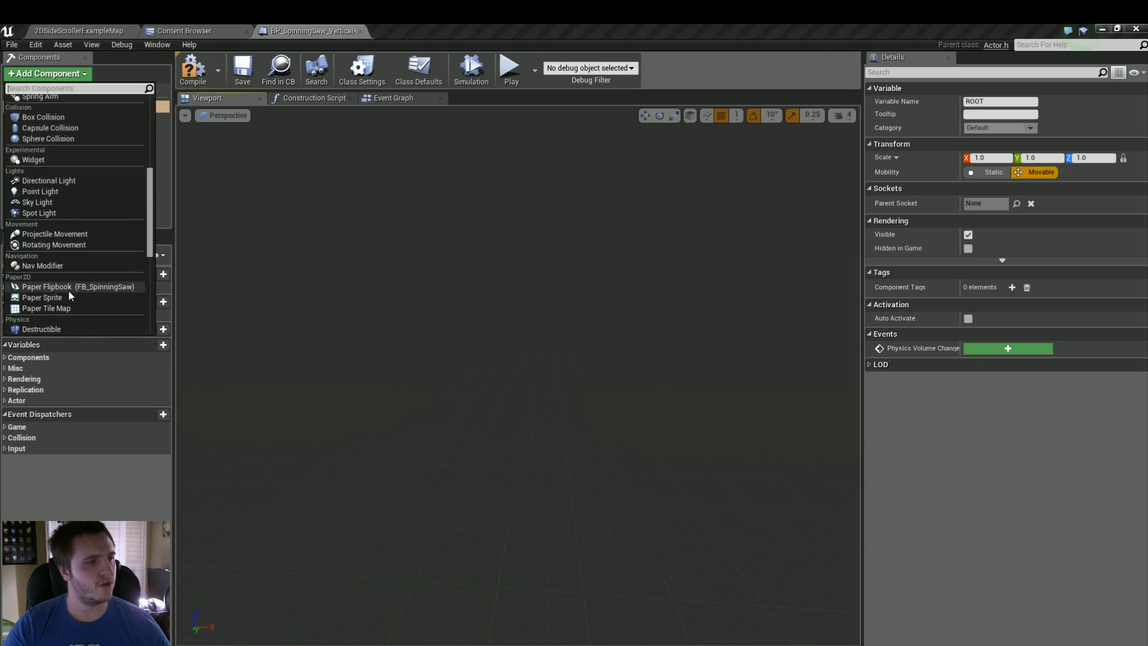
click(68, 289)
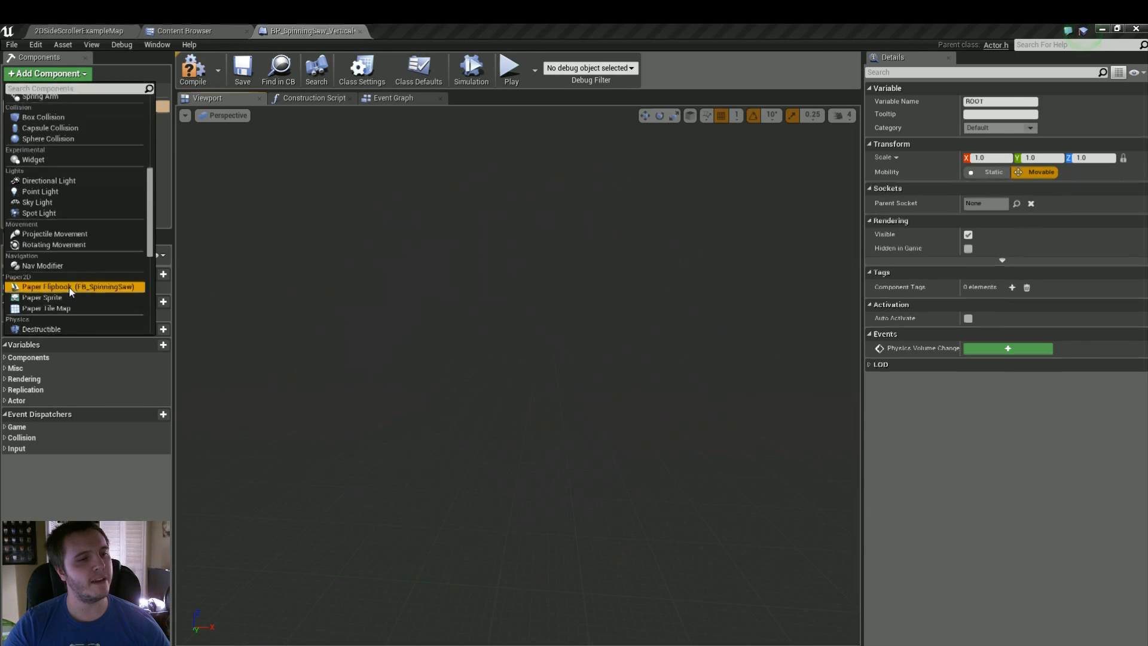
- Name the new flipbook component SpinningSaw Flipbook and compile the blueprint
text(Spionn)
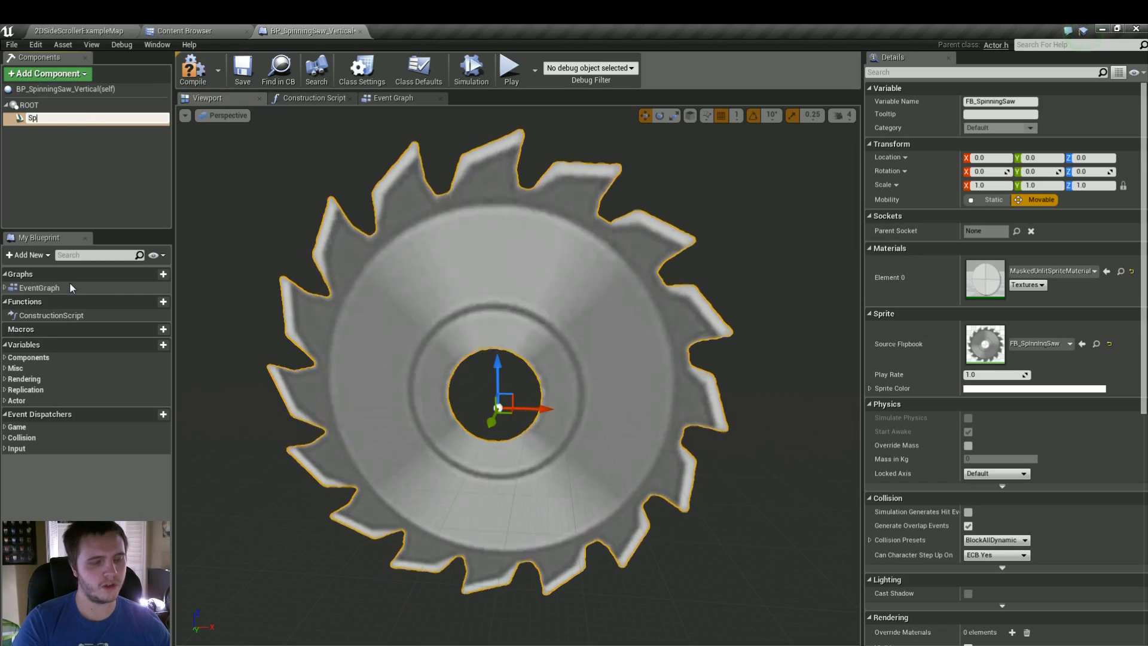
key(BackSpace)
key(BackSpace)
key(BackSpace)
text(ning)
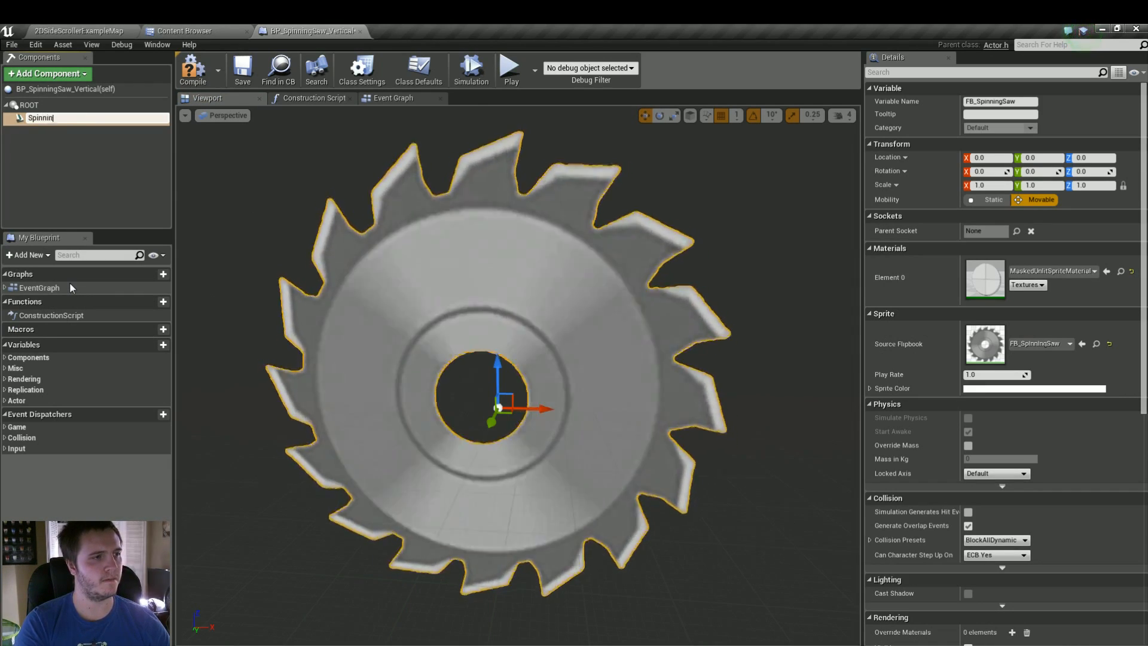
key(BackSpace)
key(BackSpace)
key(BackSpace)
text(ningSaw )
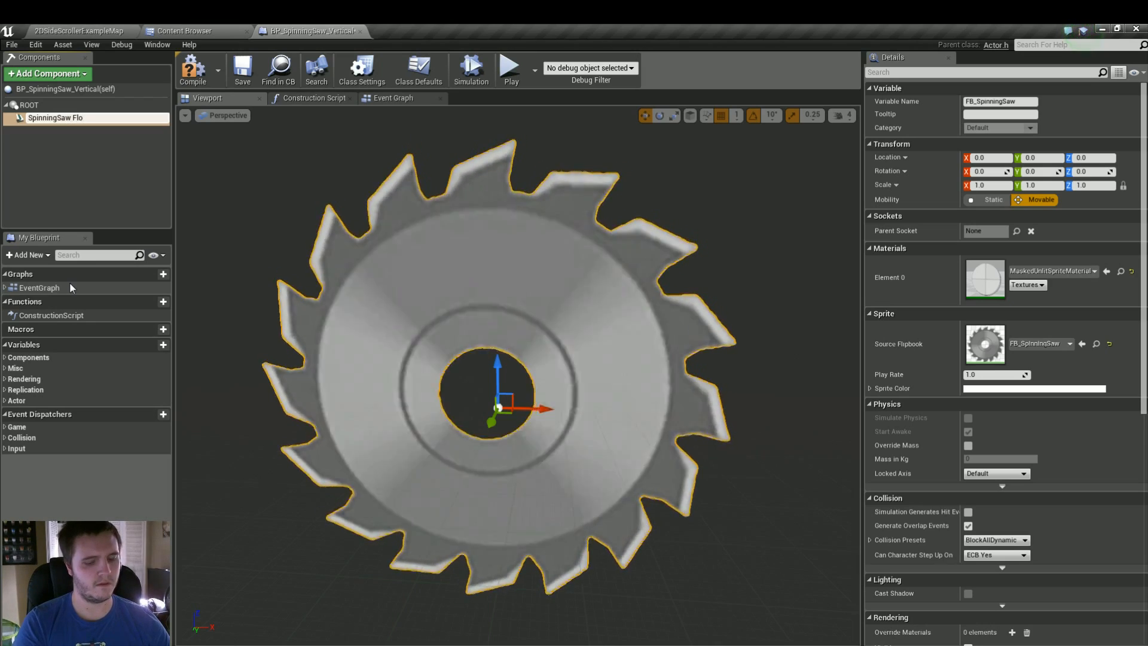
text(Flipbook)
key(Return)
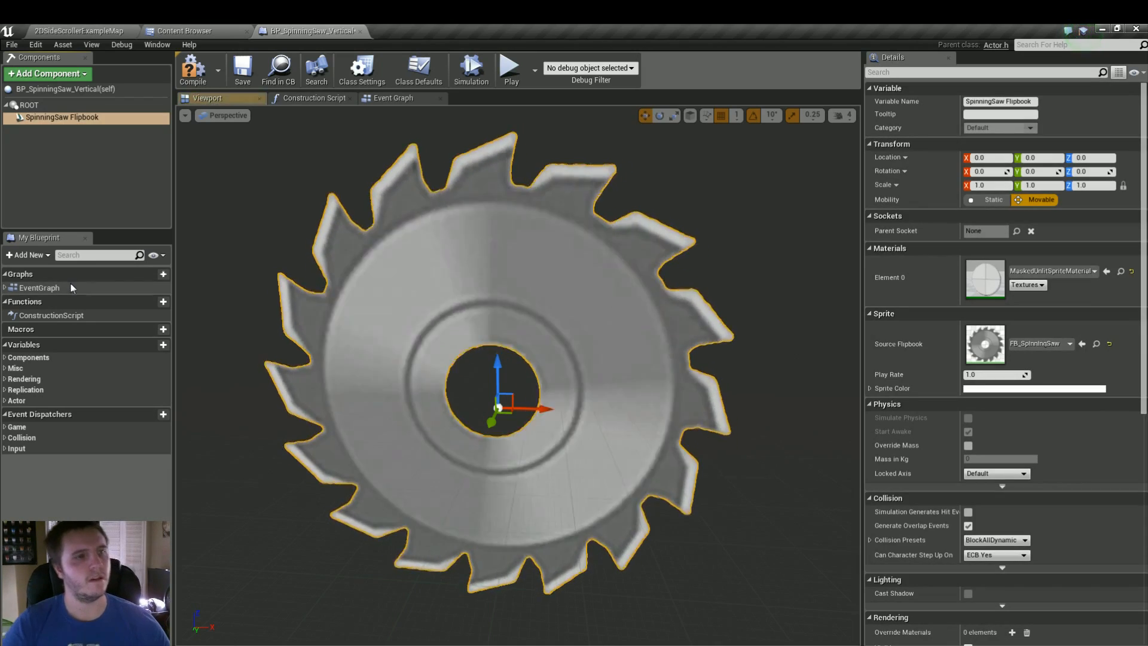
click(197, 71)
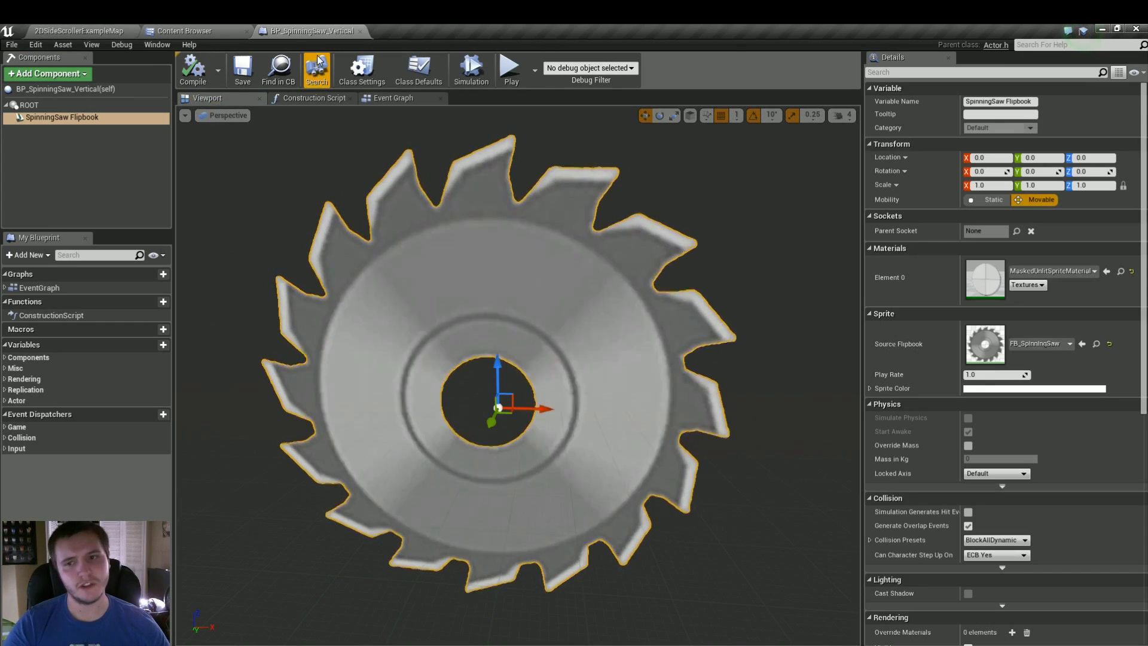
- Add a Paper Sprite component to the blueprint using the MetalPole sprite from the Sprite/MetalPole folder
click(205, 28)
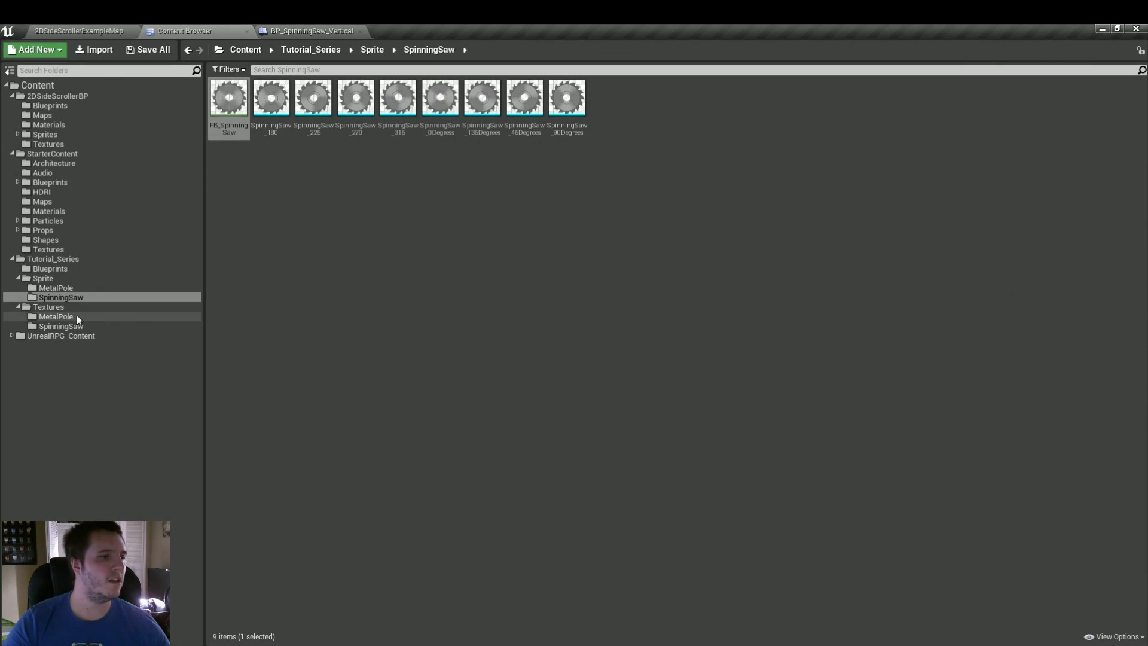
click(56, 288)
click(229, 99)
click(311, 30)
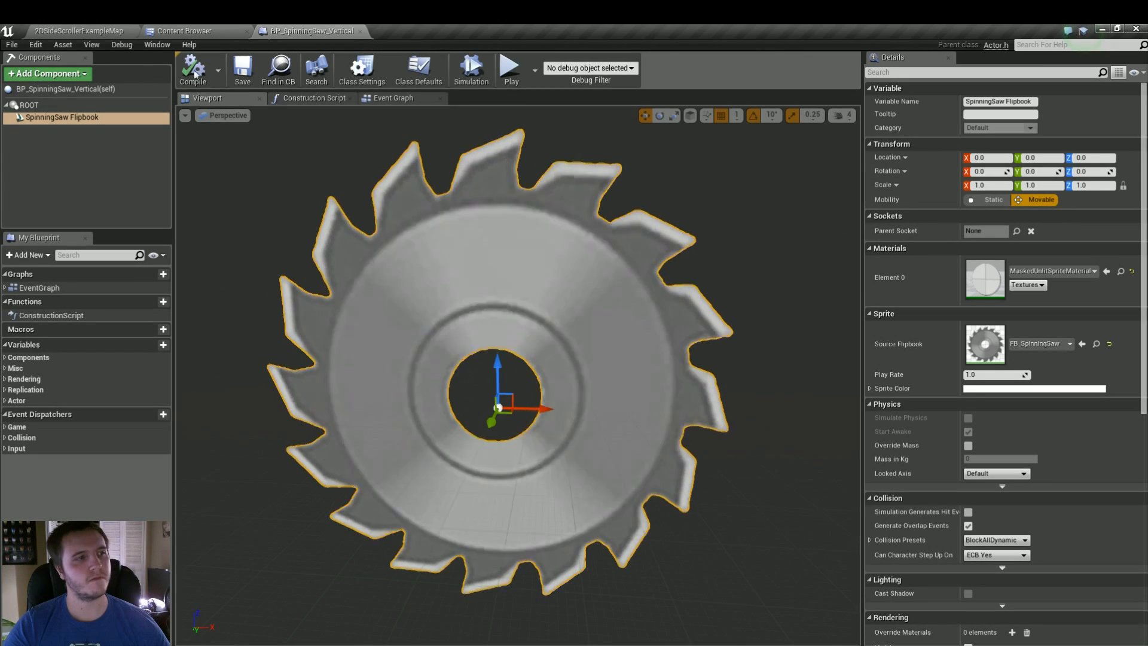
click(51, 73)
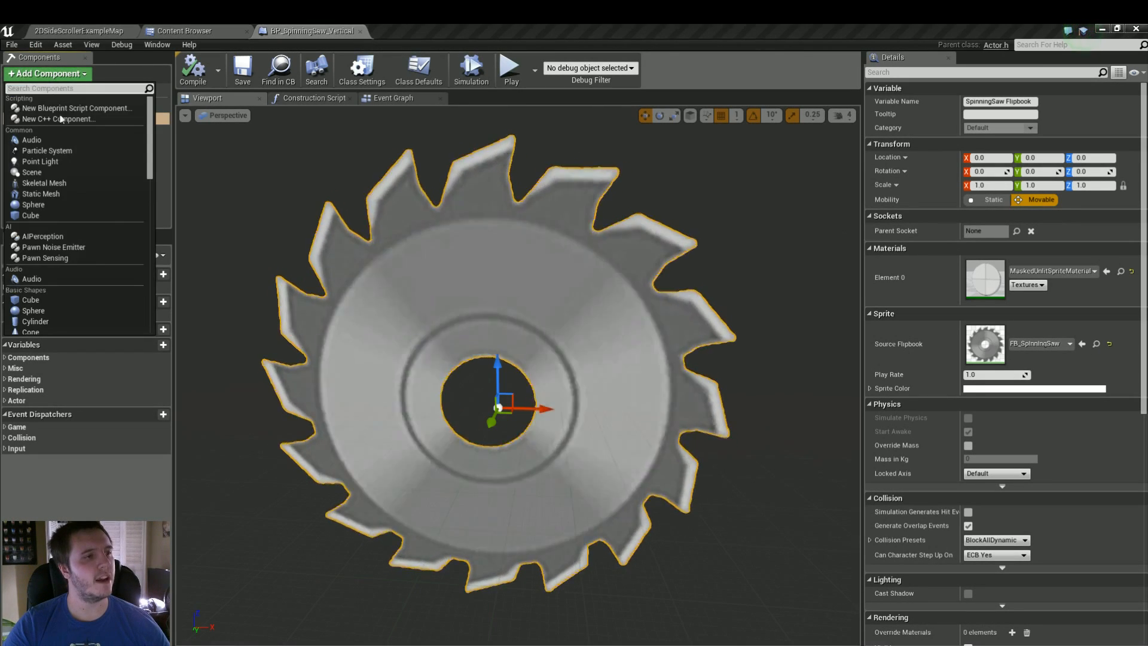
scroll(117, 238, down, 6)
scroll(116, 238, down, 3)
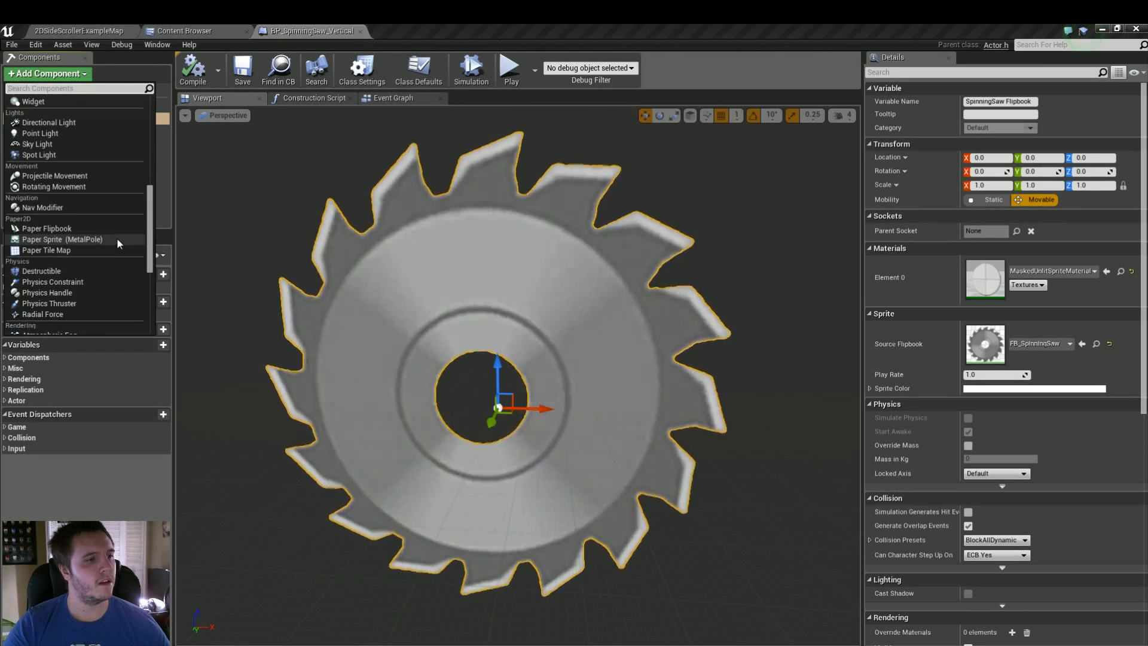
click(54, 239)
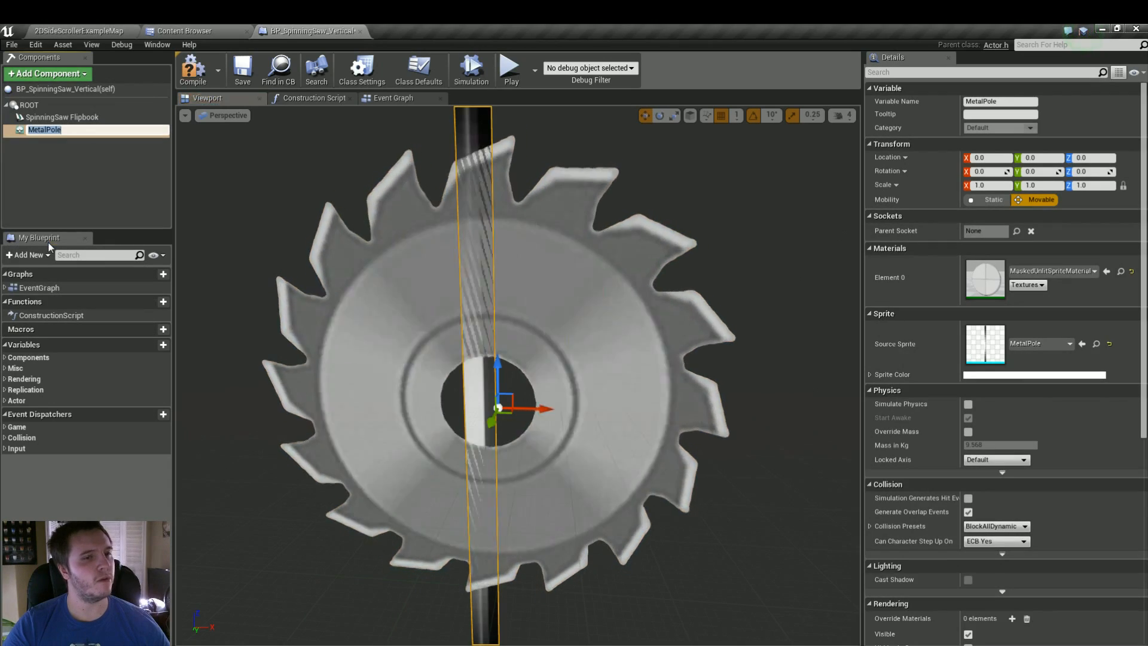
- Name the new sprite component Metal Pole Sprite and compile the blueprint
text(Metal )
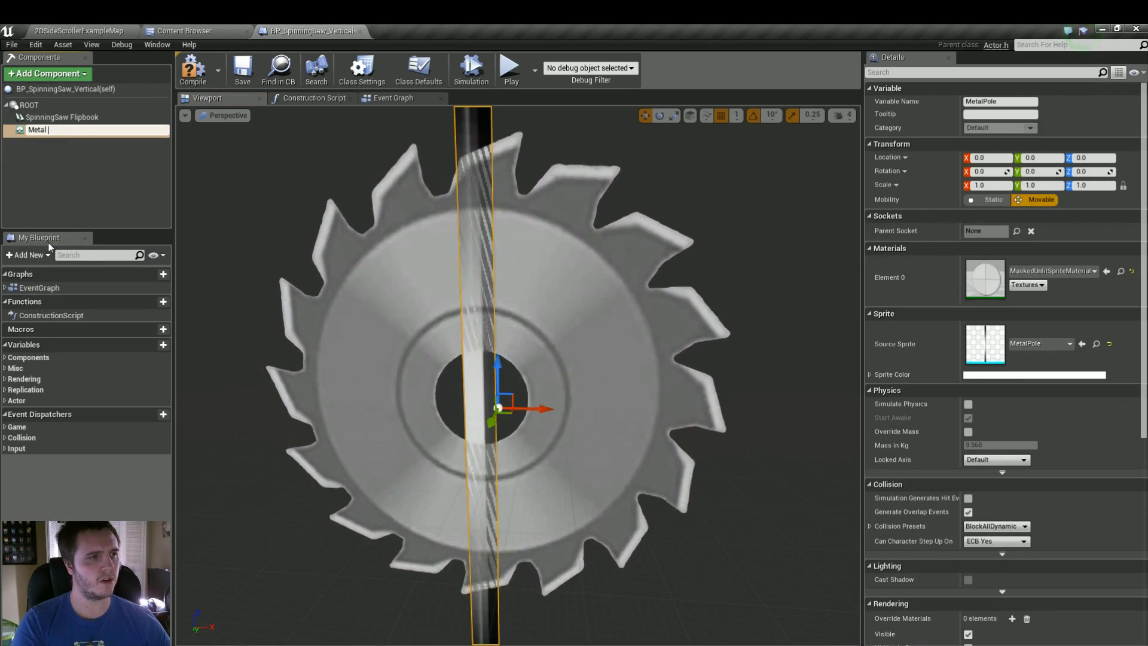
text(Pole Sprite)
key(Return)
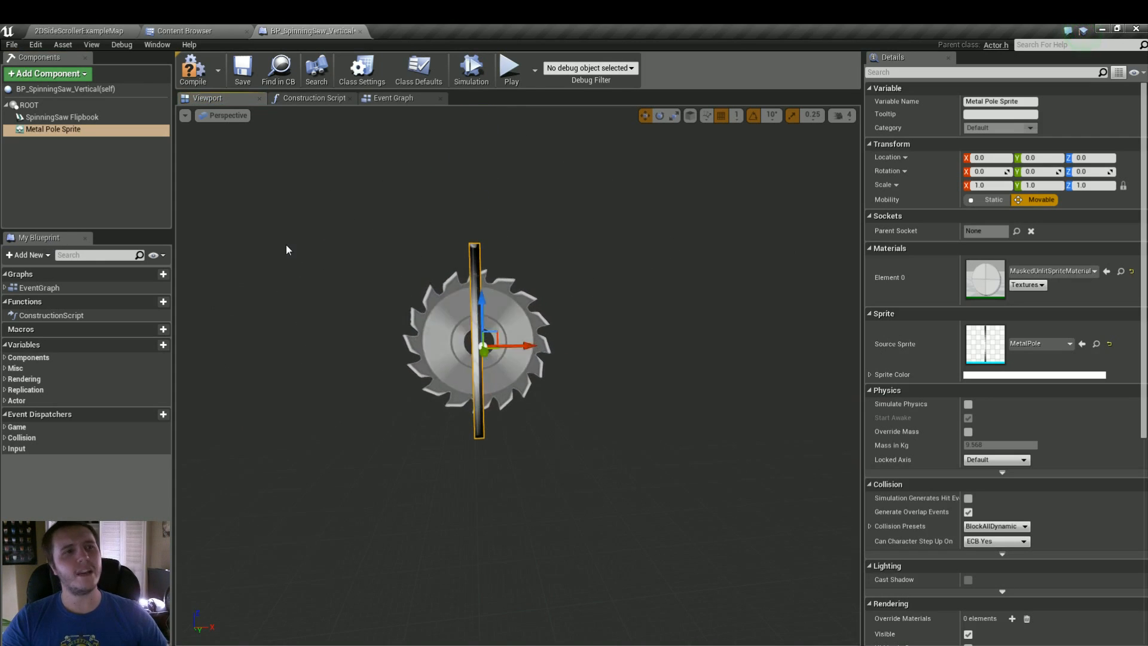
click(199, 70)
- Scale the Metal Pole Sprite to 2.0 in X and Y and 3.0 in Z
drag(363, 279, 355, 242)
right_drag(624, 313, 717, 326)
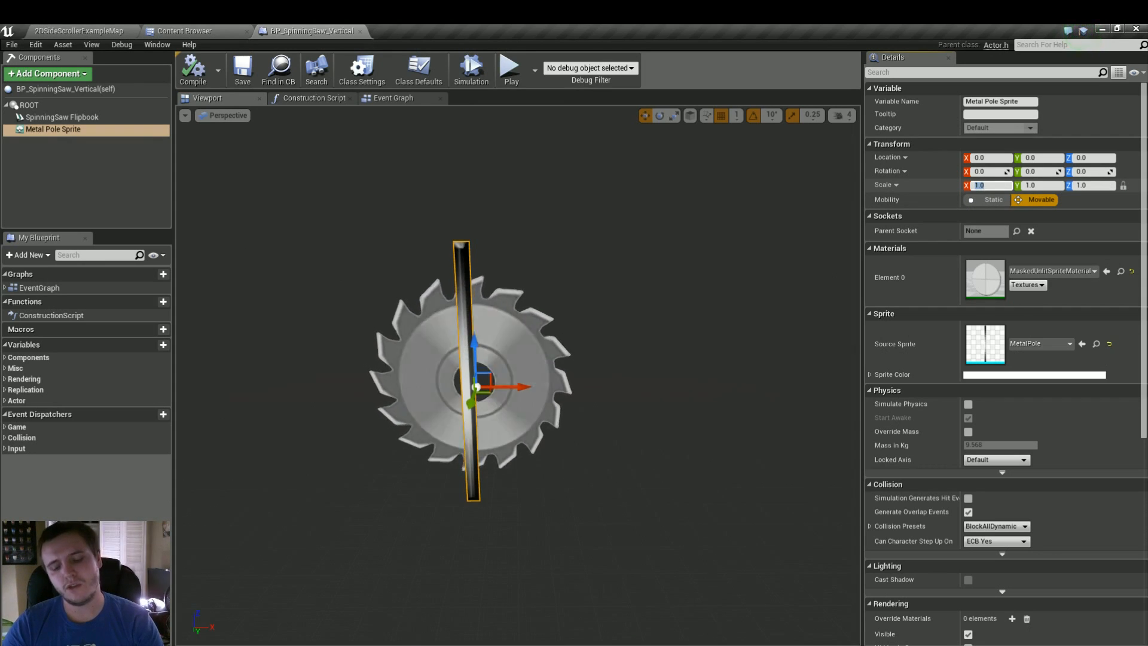
key(Return)
scroll(697, 174, down, 3)
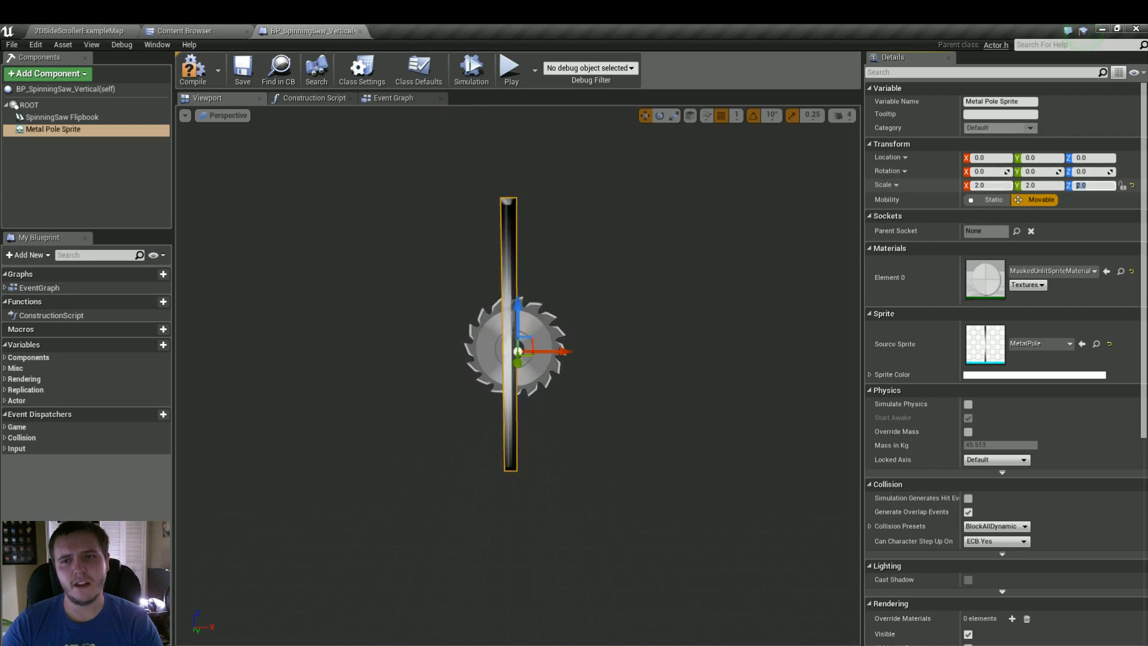
text(4)
key(Return)
scroll(691, 205, down, 2)
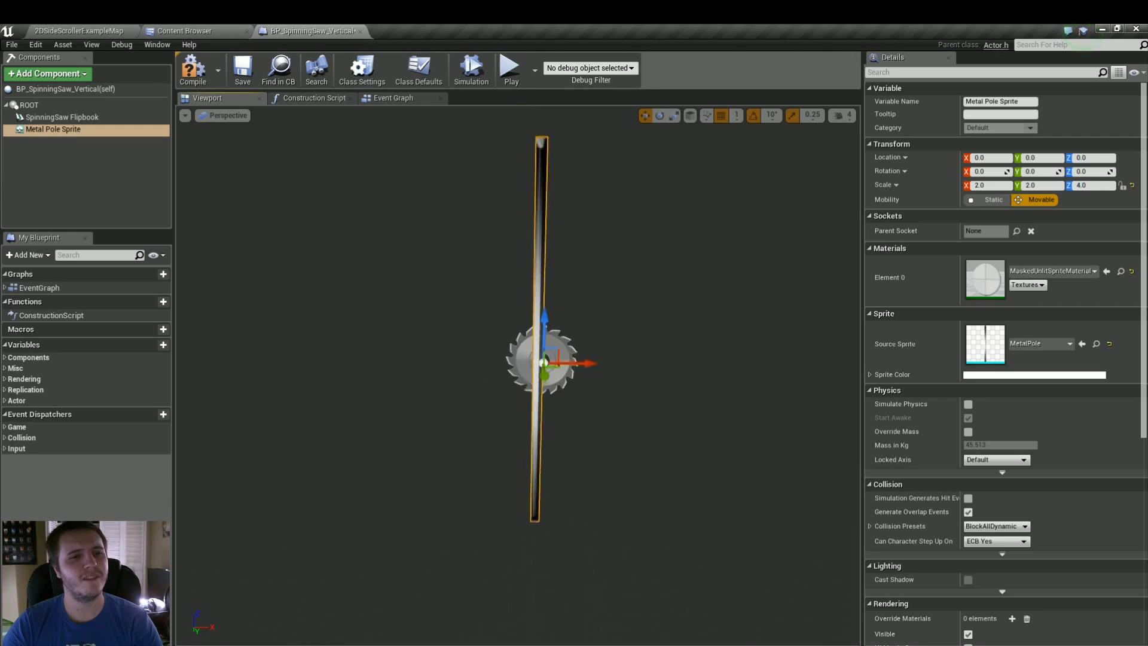
click(1092, 185)
text(3)
key(Return)
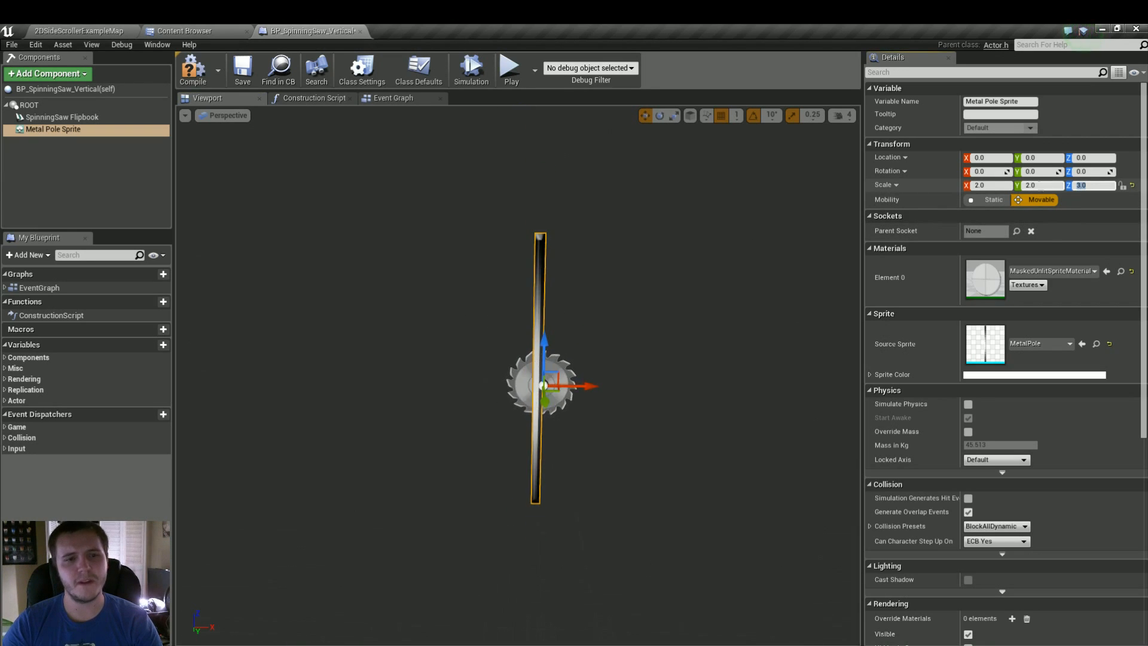
- Move the SpinningSaw Flipbook in front of the pole and centre it there, at location X -8.0, Y 1.0
right_drag(518, 375, 419, 376)
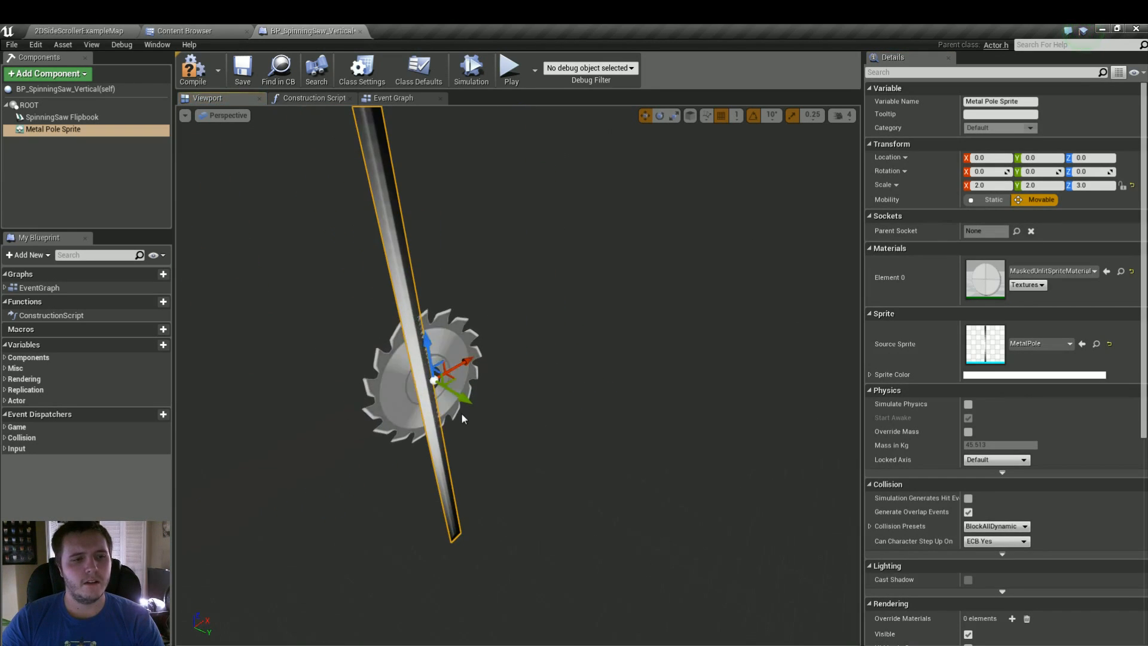
click(62, 117)
right_drag(518, 376, 472, 389)
right_drag(578, 366, 578, 344)
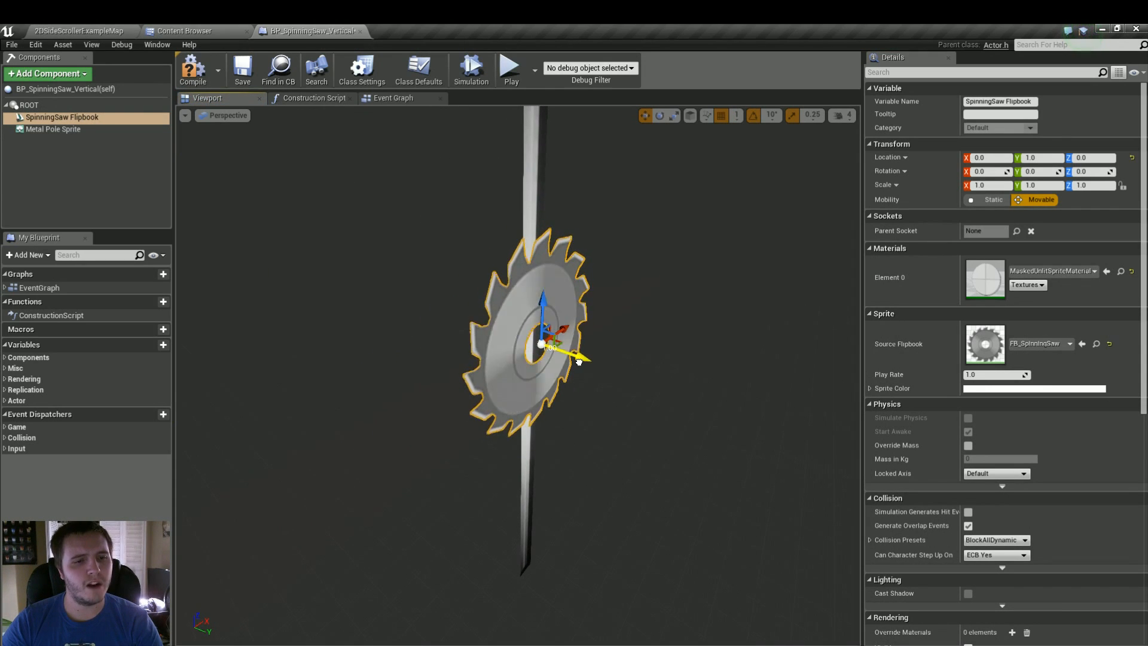
right_drag(579, 361, 419, 365)
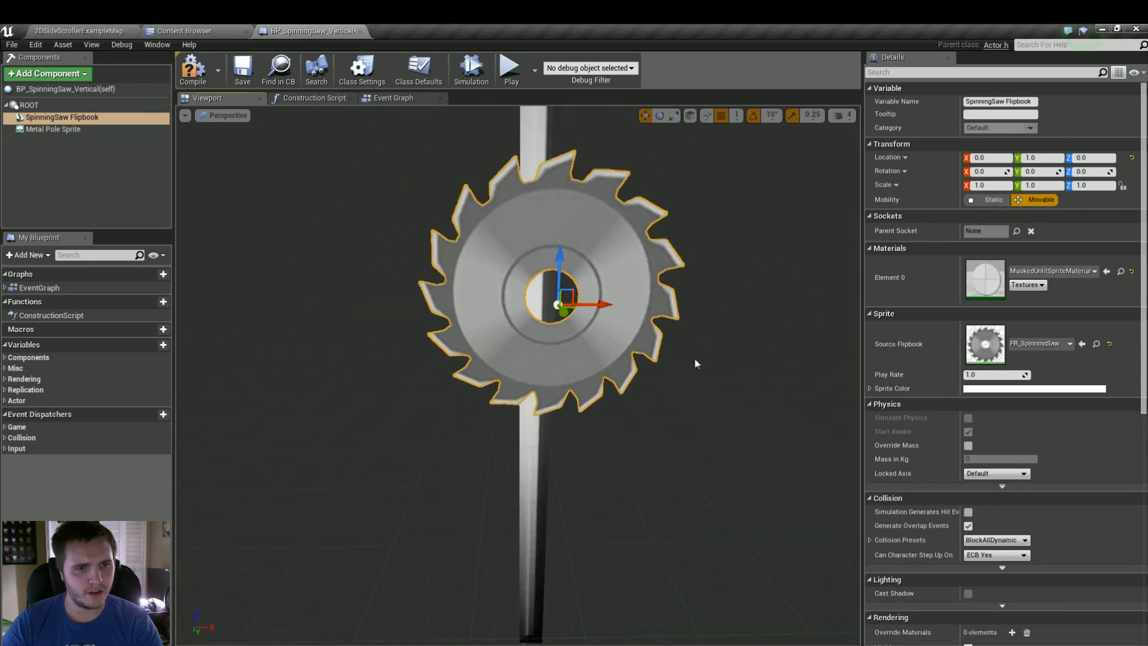
drag(611, 302, 600, 302)
drag(600, 347, 600, 407)
right_drag(574, 393, 568, 335)
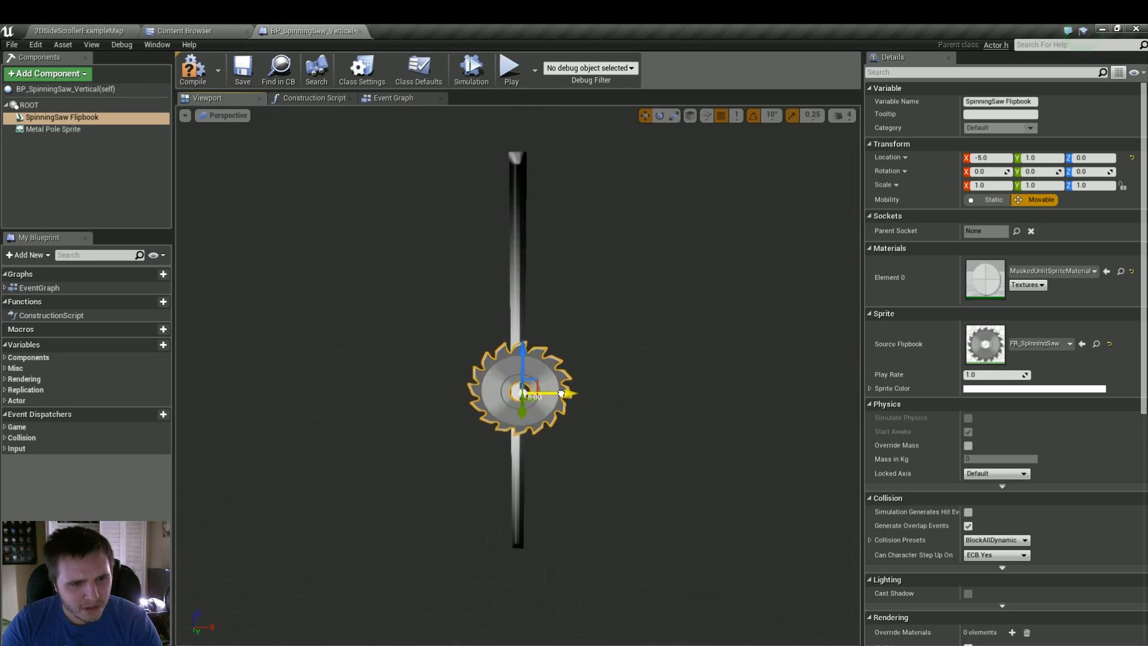
right_drag(559, 393, 555, 432)
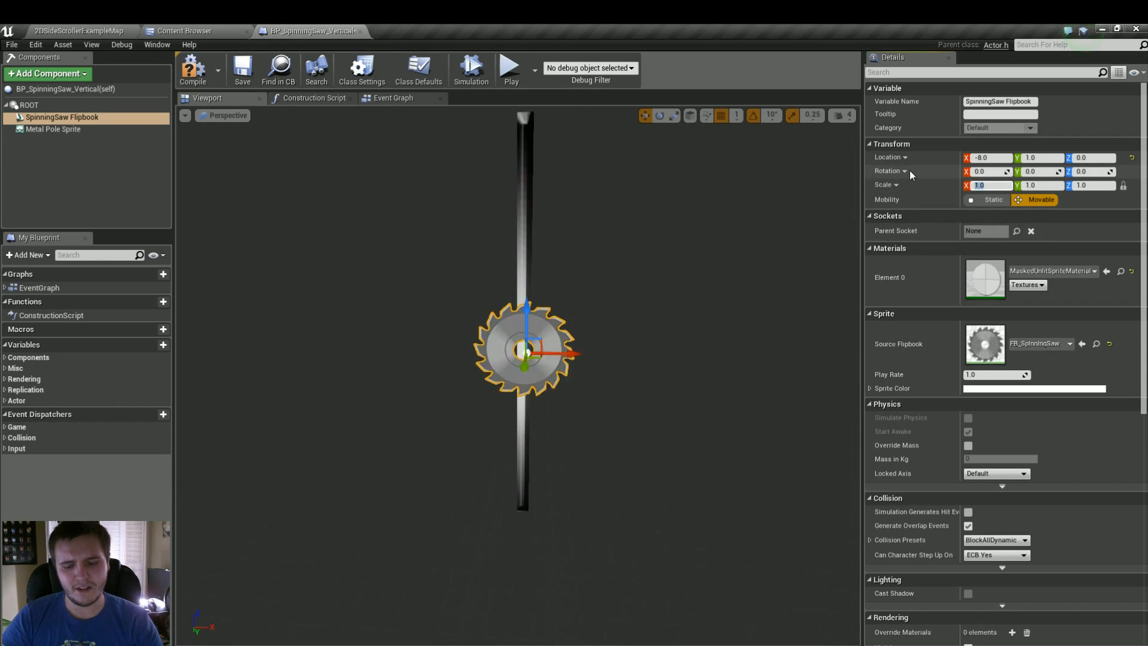
- Scale the SpinningSaw Flipbook uniformly to 1.25 and compile the blueprint
text(1.5)
key(Return)
text(1.25)
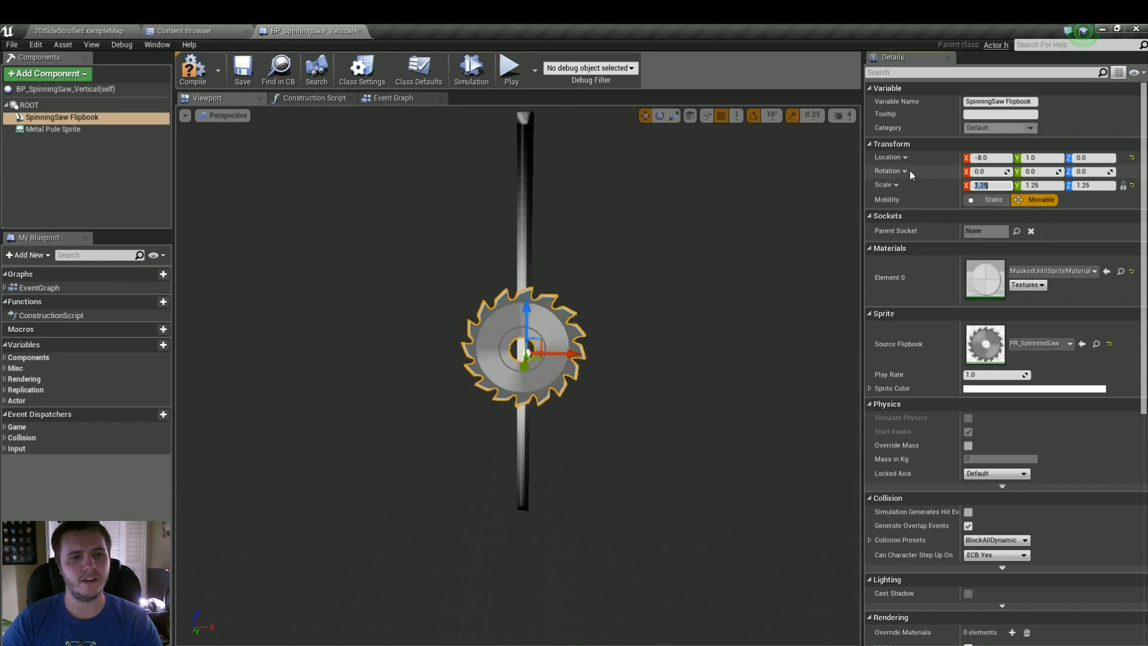
key(Return)
scroll(395, 170, down, 3)
right_drag(394, 170, 387, 180)
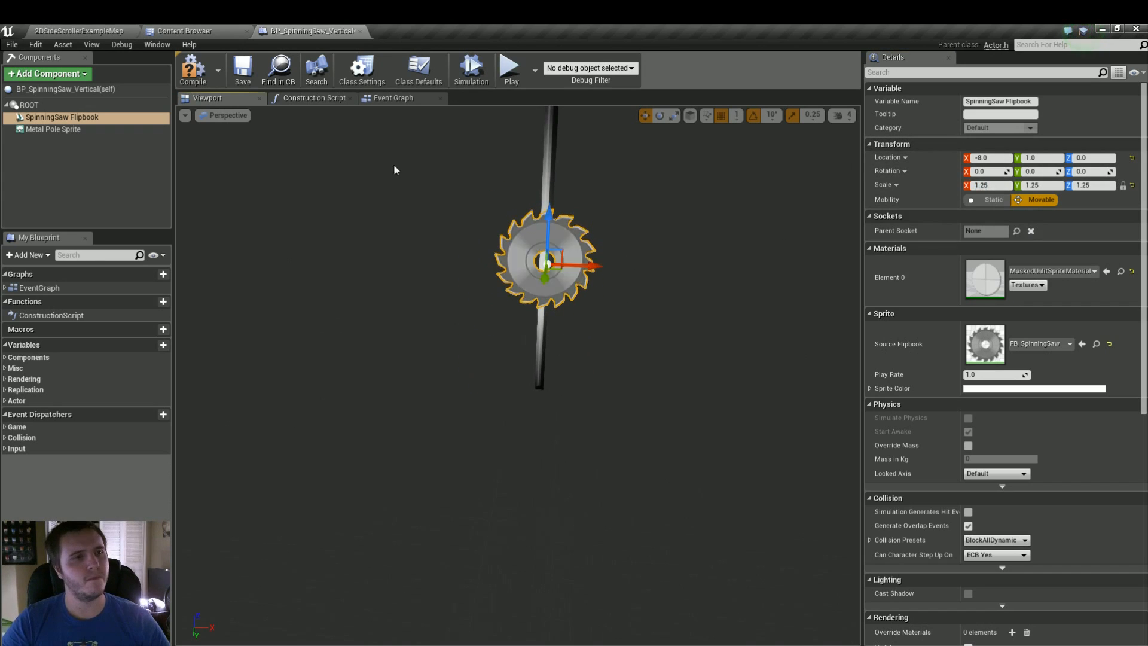
click(194, 70)
- Disable overlap events on the Metal Pole Sprite, set its collision preset to NoCollision, and compile the blueprint
right_drag(269, 171, 278, 157)
right_drag(433, 309, 430, 287)
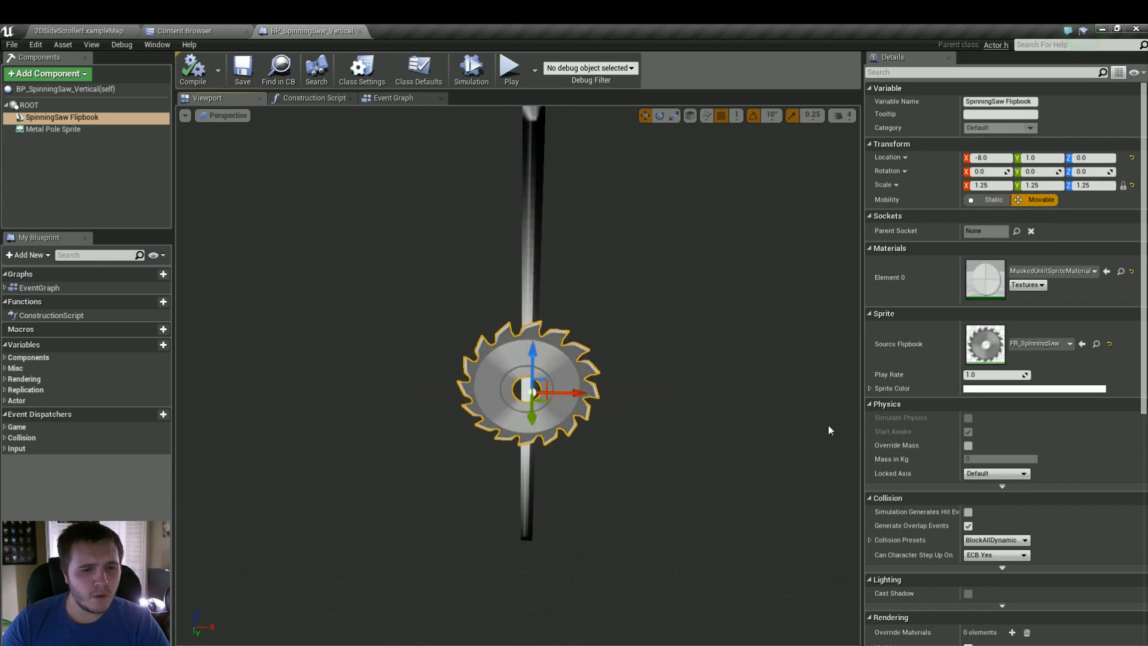
right_drag(821, 422, 820, 406)
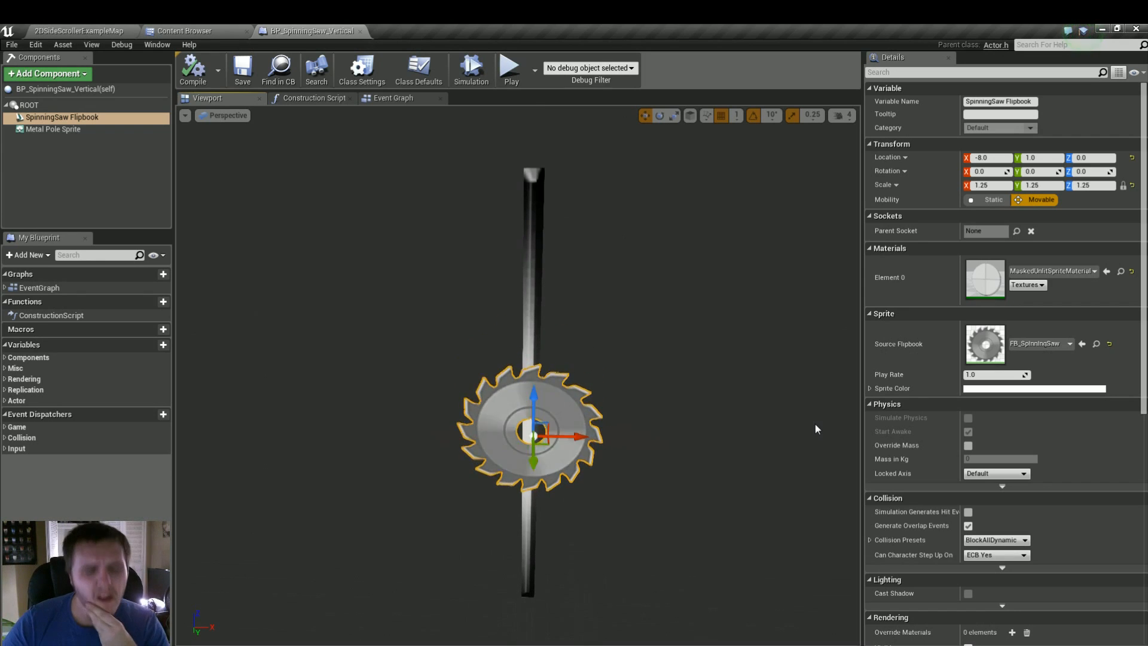
click(534, 335)
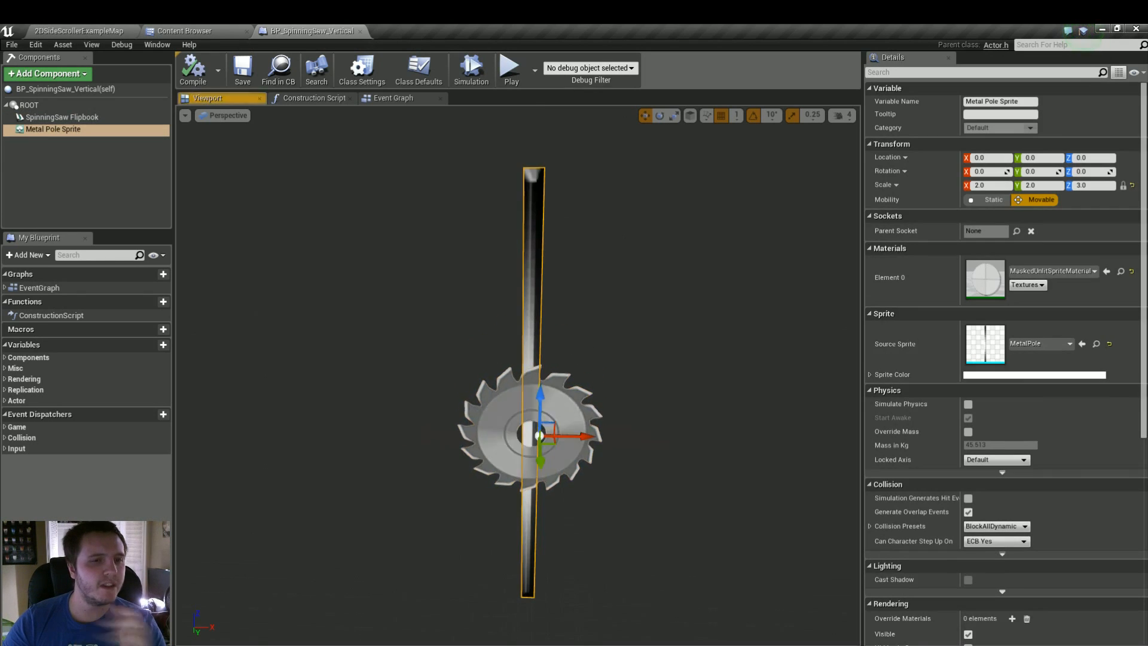
click(968, 513)
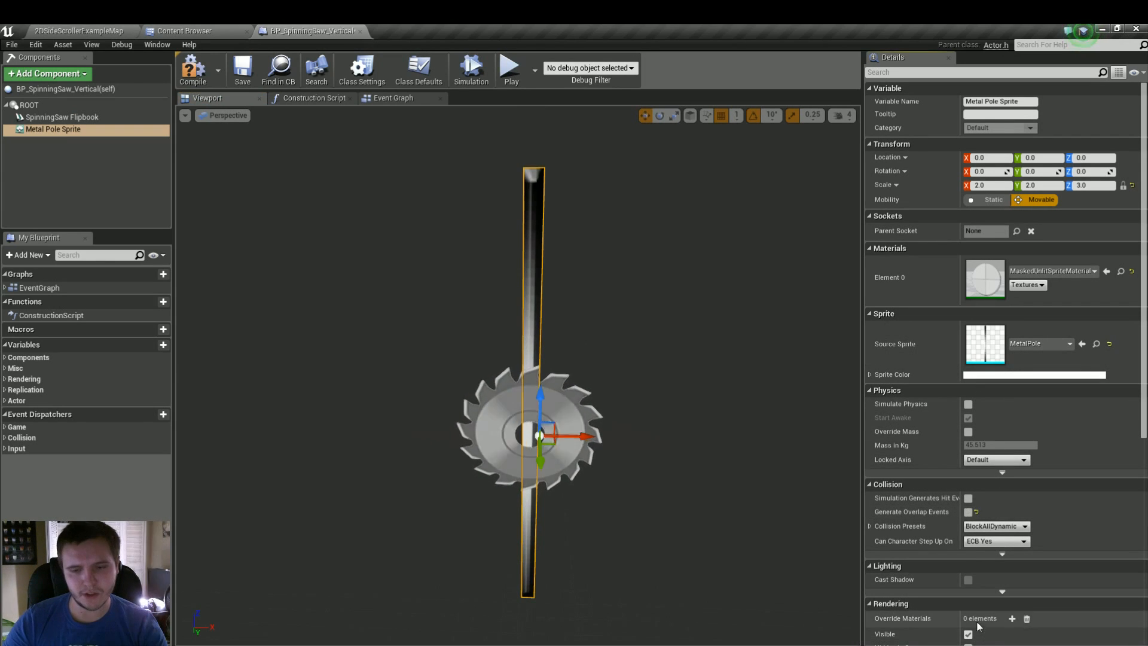
click(981, 527)
click(987, 395)
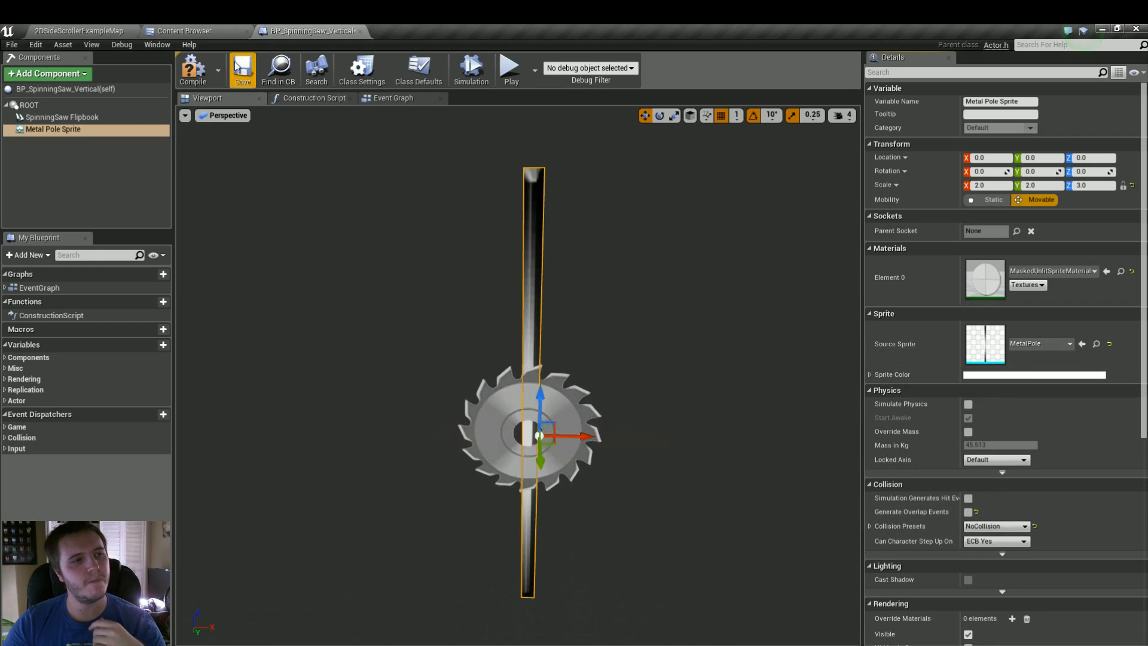
click(201, 73)
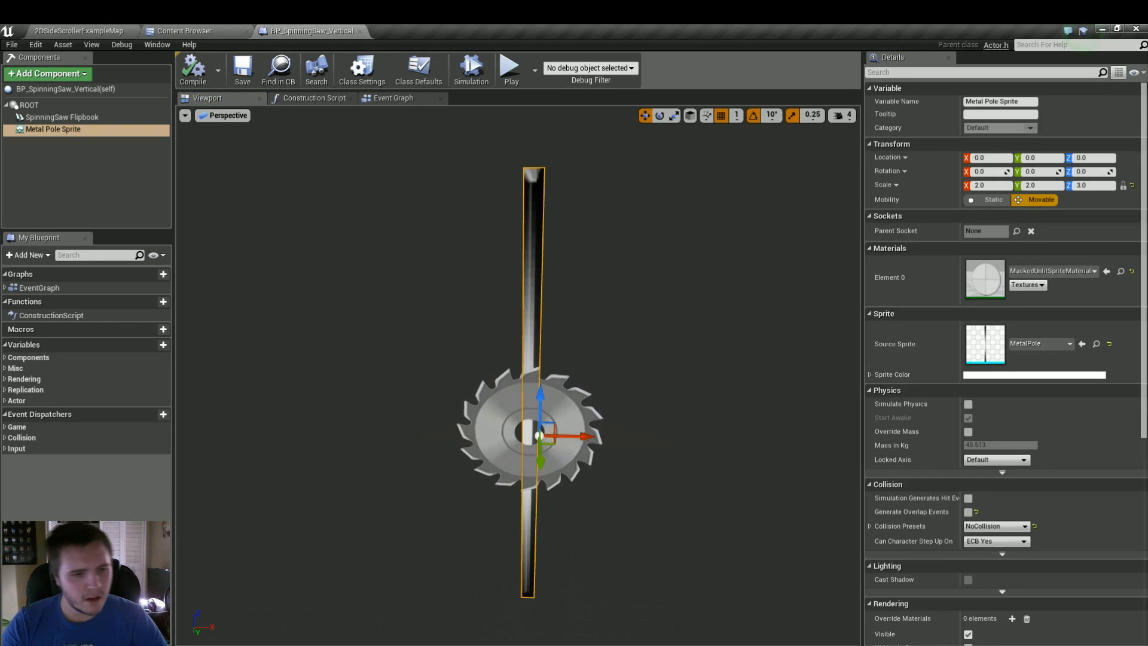
- Disable overlap events on the SpinningSaw Flipbook and set its collision preset to NoCollision
click(488, 422)
key(w)
mouse_move(396, 393)
right_down()
mouse_move(386, 382)
mouse_move(396, 393)
right_up()
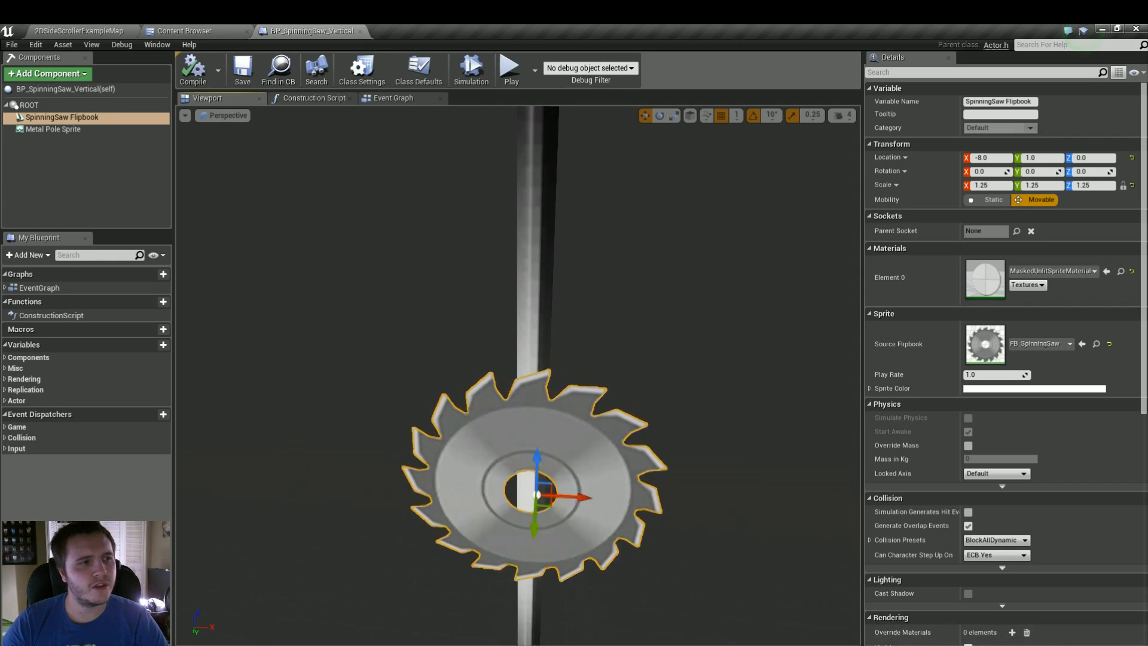
drag(388, 387, 389, 412)
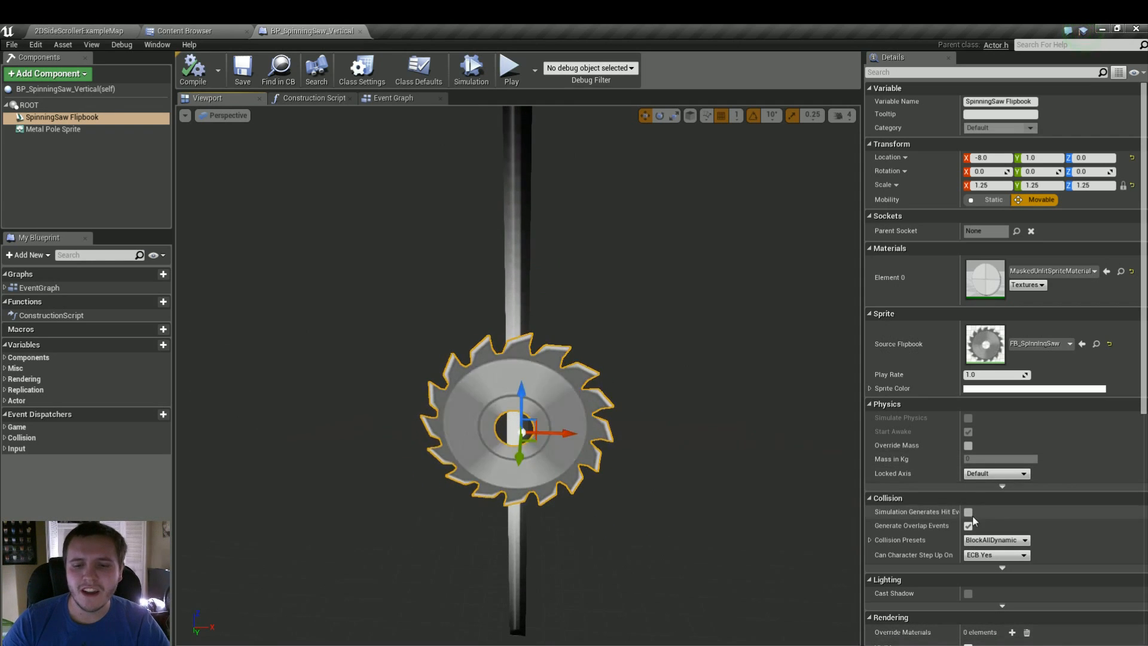
click(981, 541)
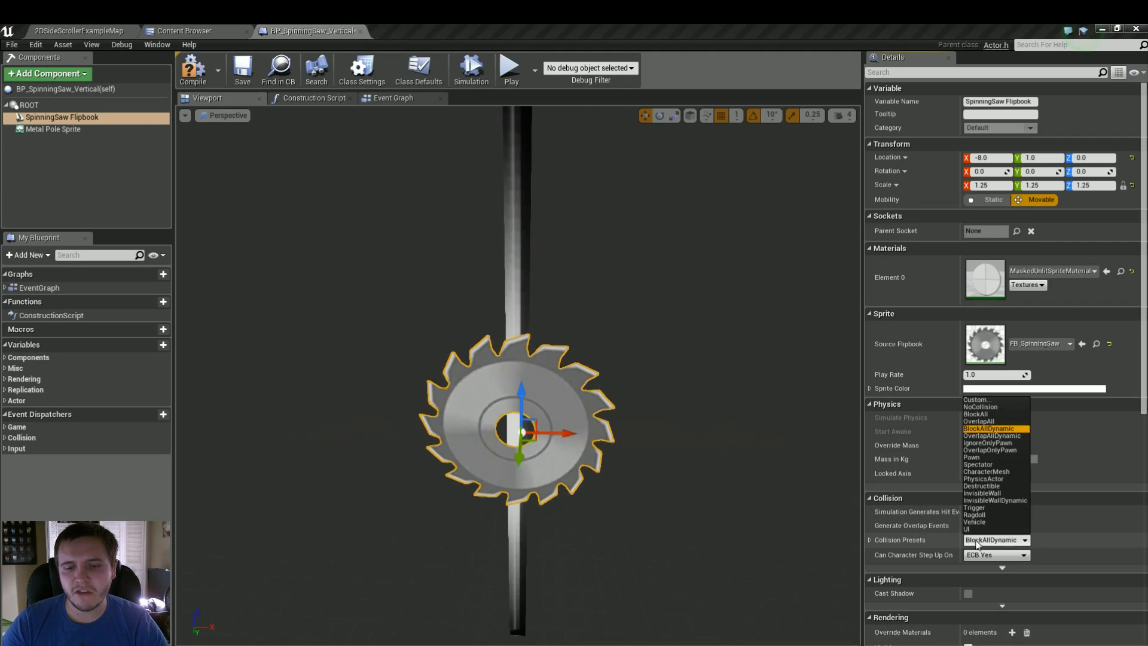
click(976, 406)
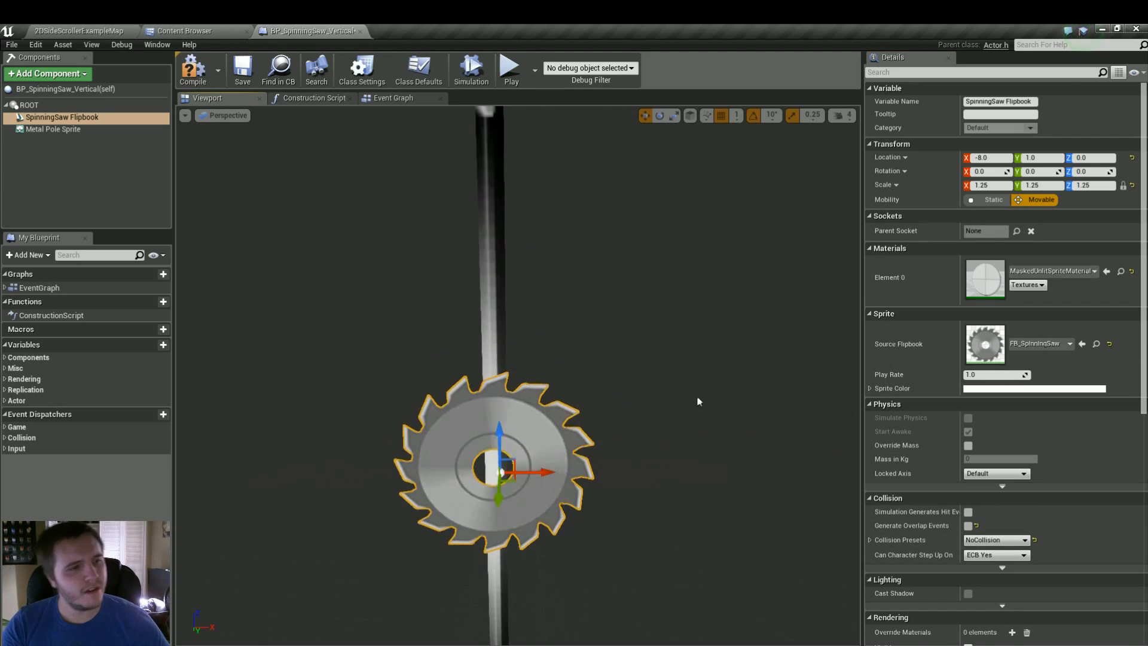
- Save the blueprint, then add a Box Collision component named Spinning Saw Collision
key(ctrl+s)
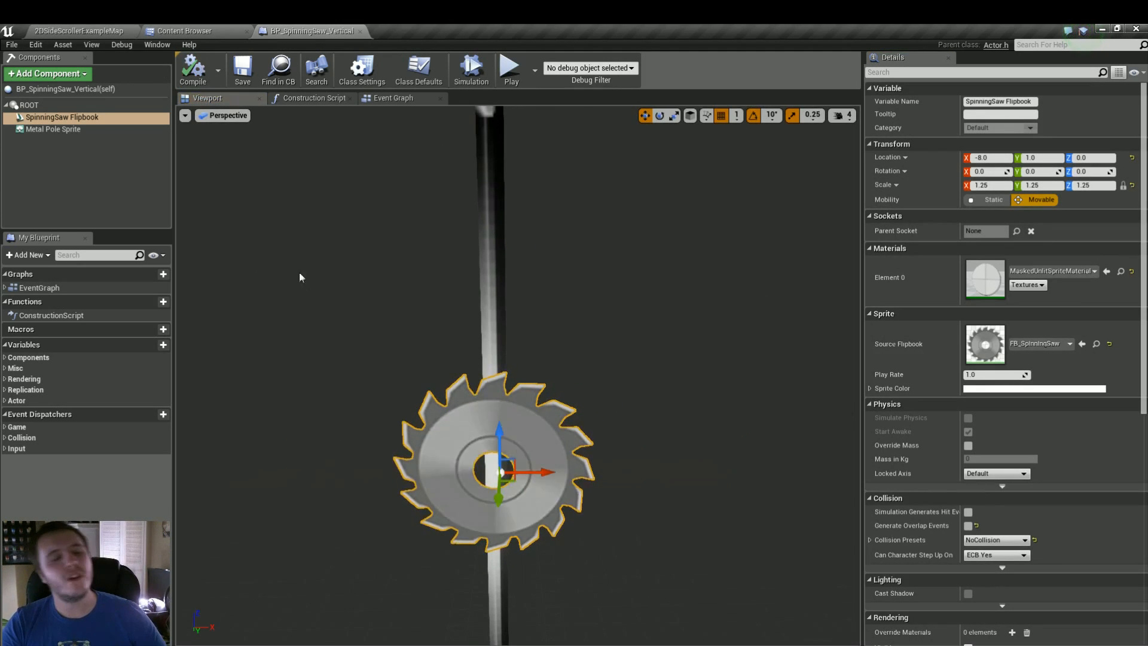
click(75, 74)
scroll(67, 243, down, 5)
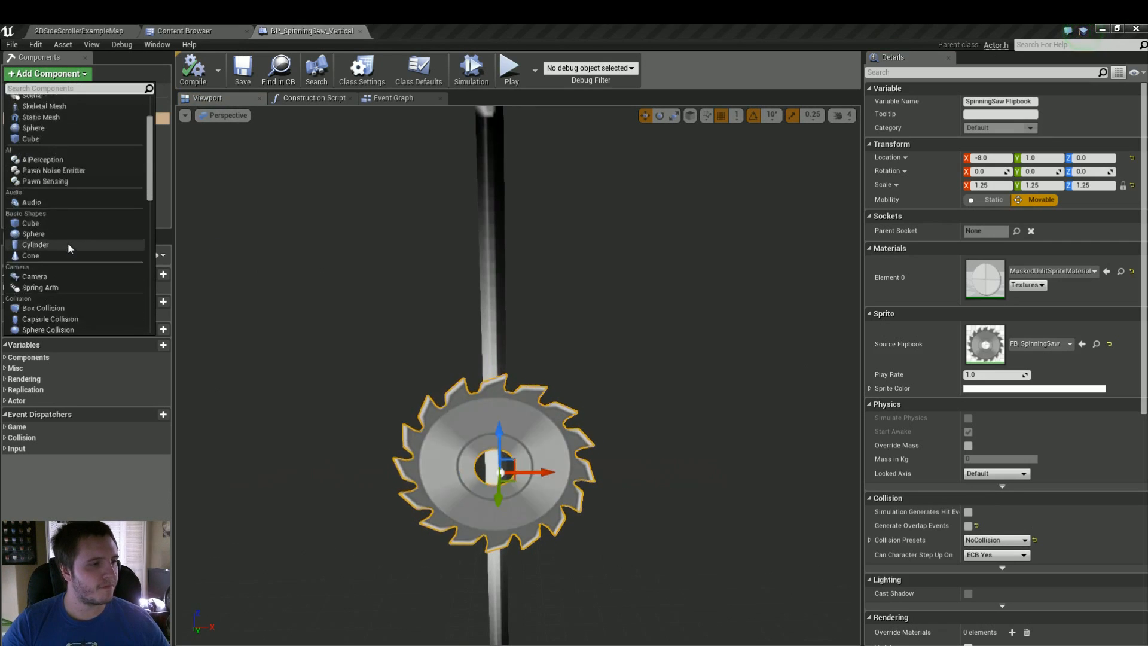
click(72, 288)
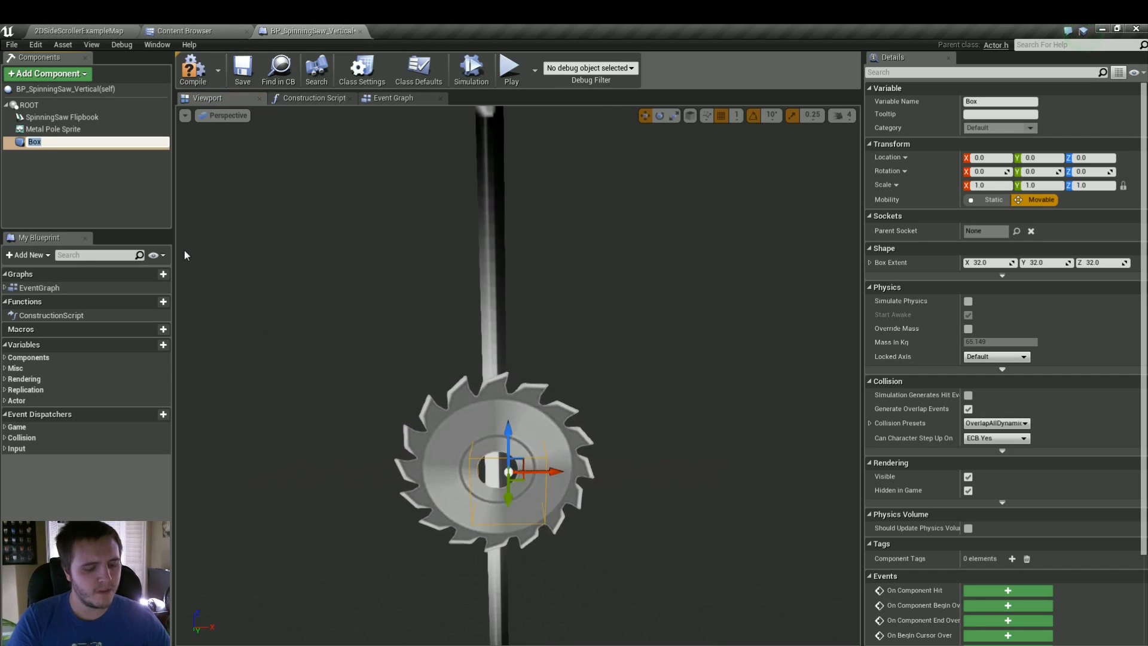
text(Spinning Saw)
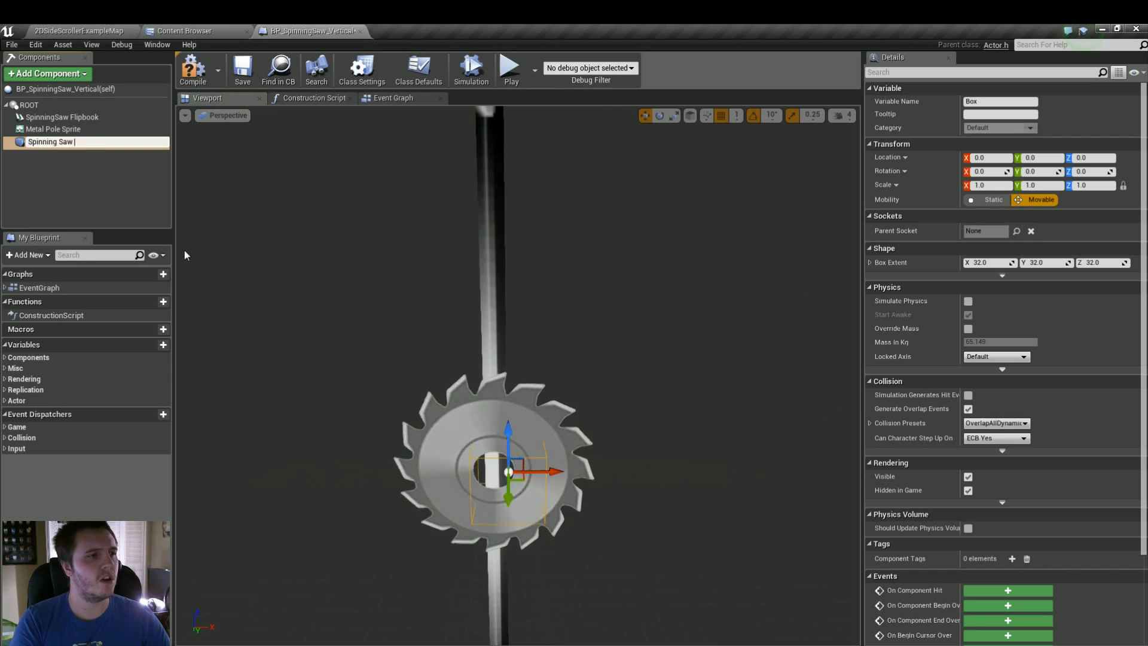
text( Collision)
key(Return)
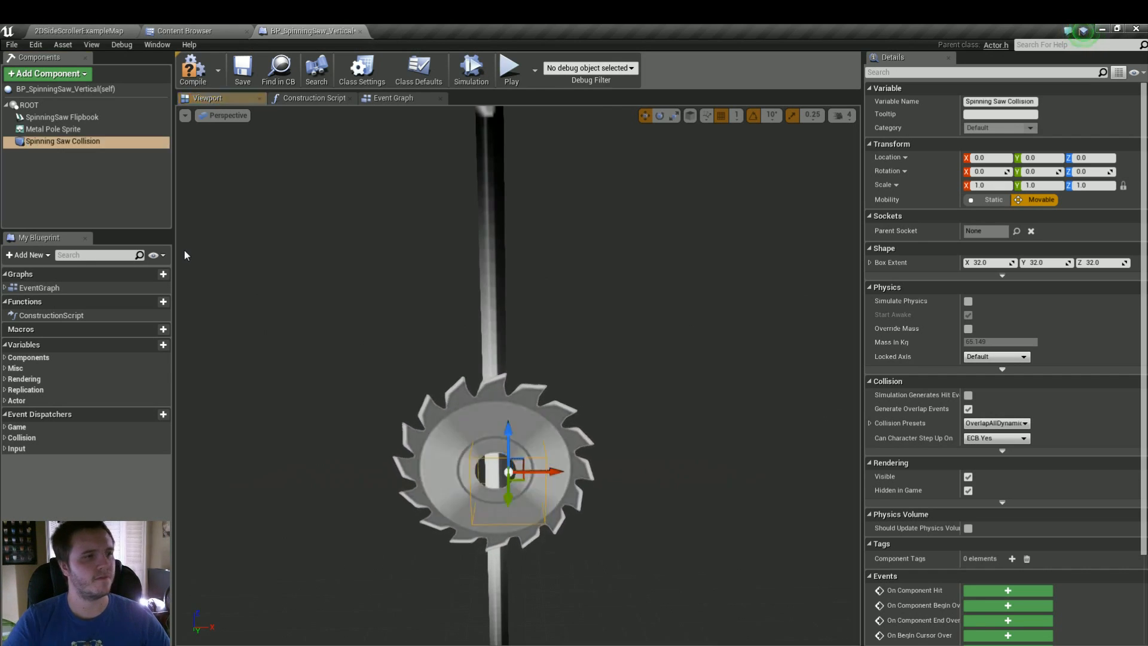
- Parent Spinning Saw Collision to SpinningSaw Flipbook and center it on the blade at X location -4.8
click(49, 144)
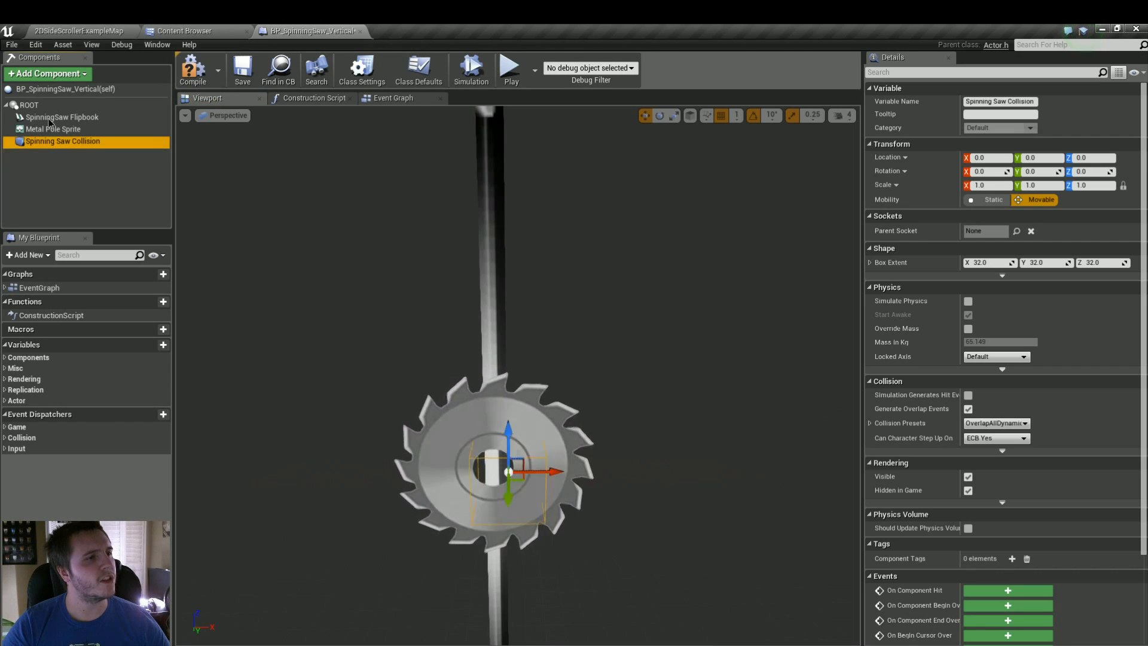
drag(48, 118, 48, 117)
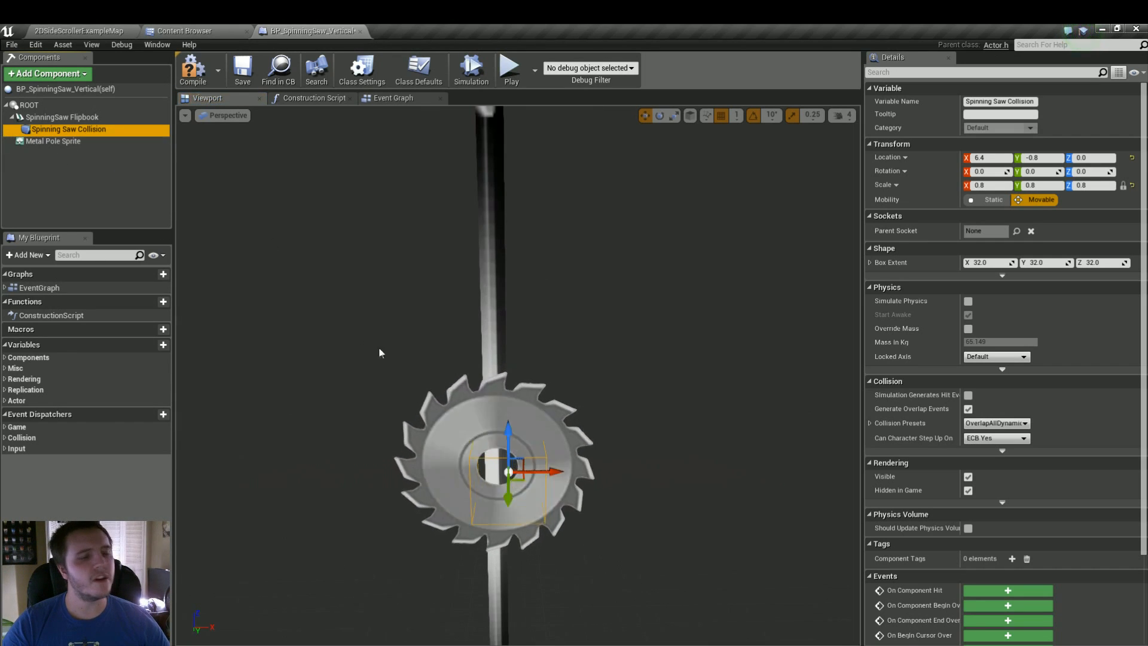
drag(381, 352, 382, 328)
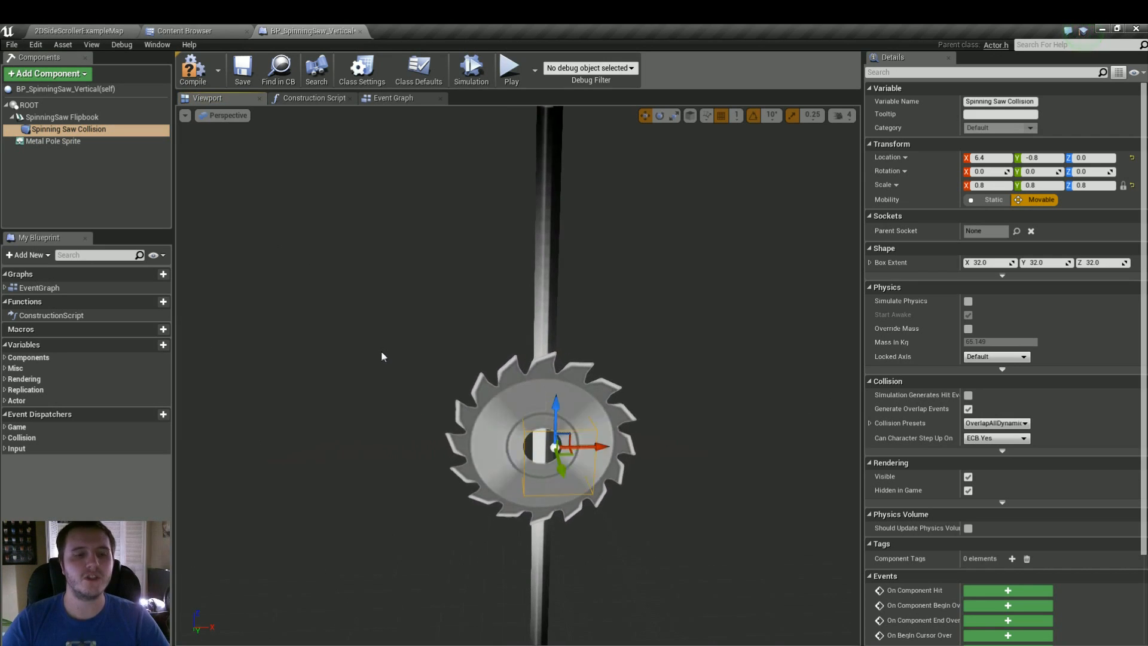
right_drag(425, 339, 425, 323)
drag(425, 340, 425, 317)
mouse_move(425, 342)
right_down()
mouse_move(425, 382)
mouse_move(421, 334)
right_up()
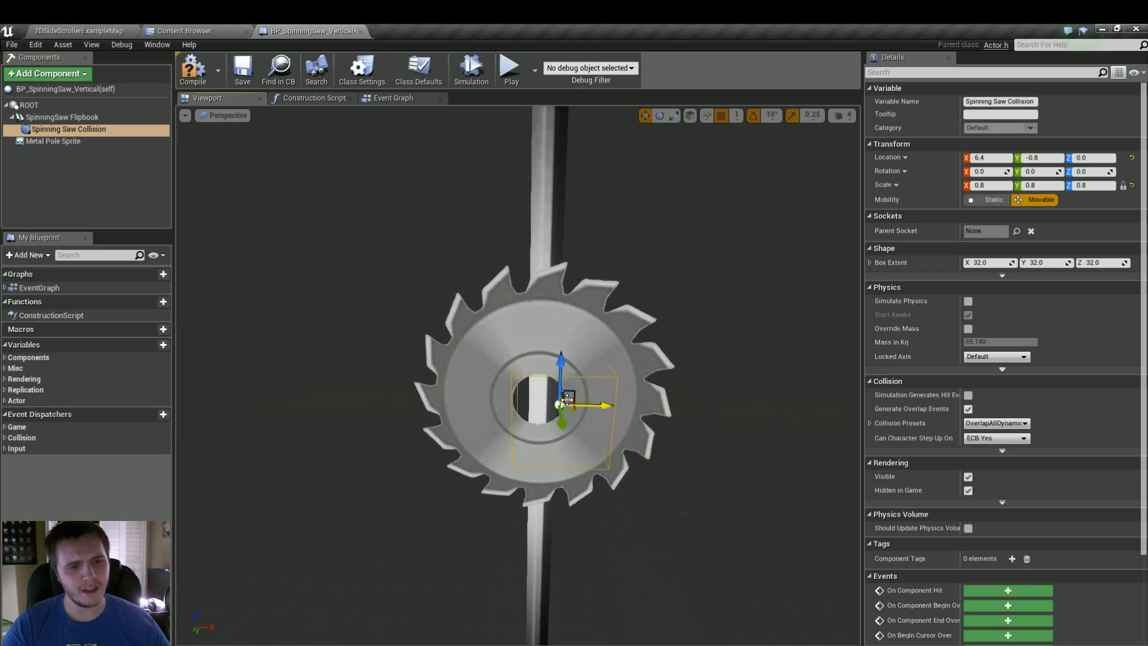
drag(591, 405, 570, 405)
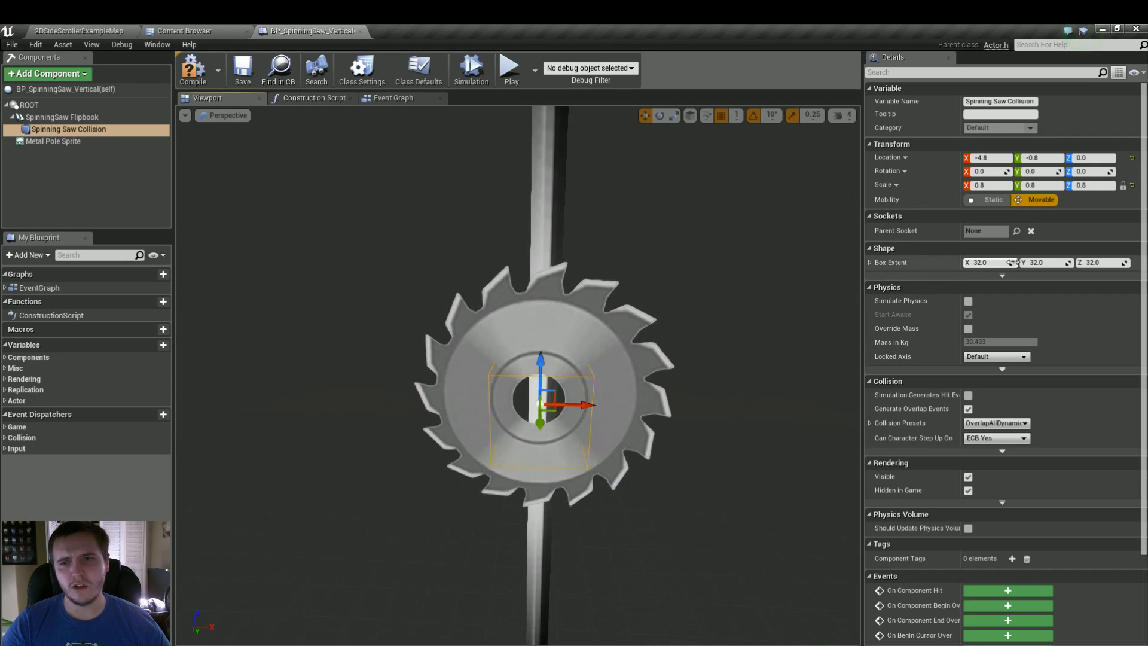
- Set the scale of Spinning Saw Collision to 1 on the X, Y and Z axes
drag(988, 186, 916, 185)
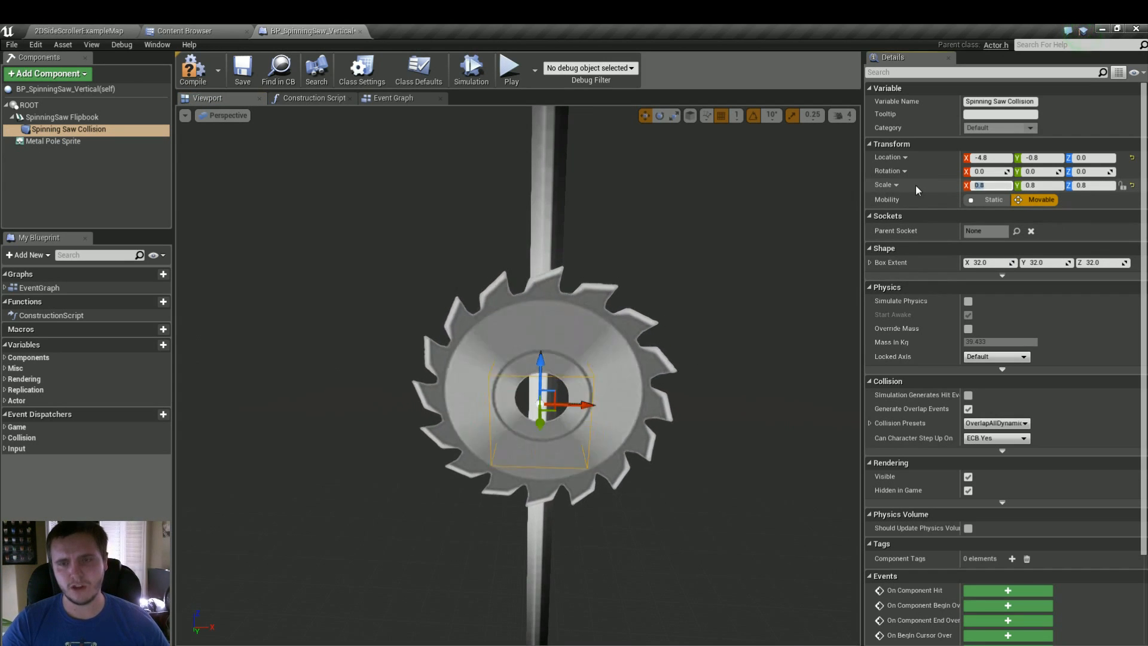
text(1)
key(Tab)
text(1)
key(Tab)
text(1)
key(Return)
- Set the Box Extent of Spinning Saw Collision to X 64, Y 1 and Z 64
mouse_move(763, 287)
right_down()
mouse_move(765, 310)
mouse_move(757, 299)
right_up()
drag(983, 262, 992, 261)
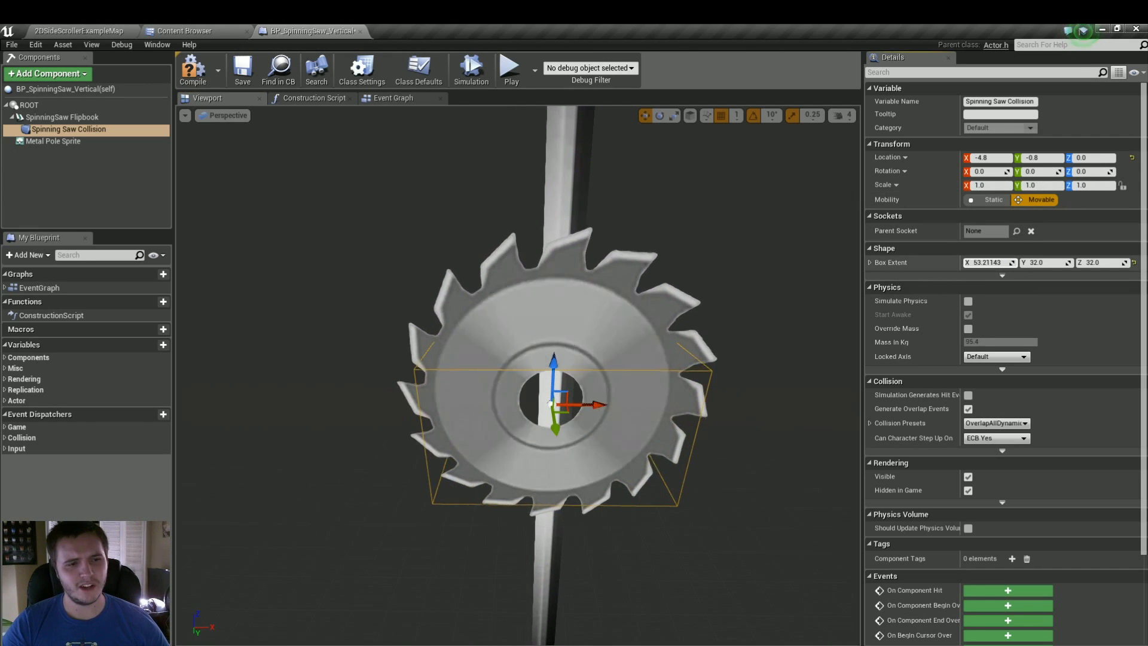
click(1044, 262)
text(1)
key(Return)
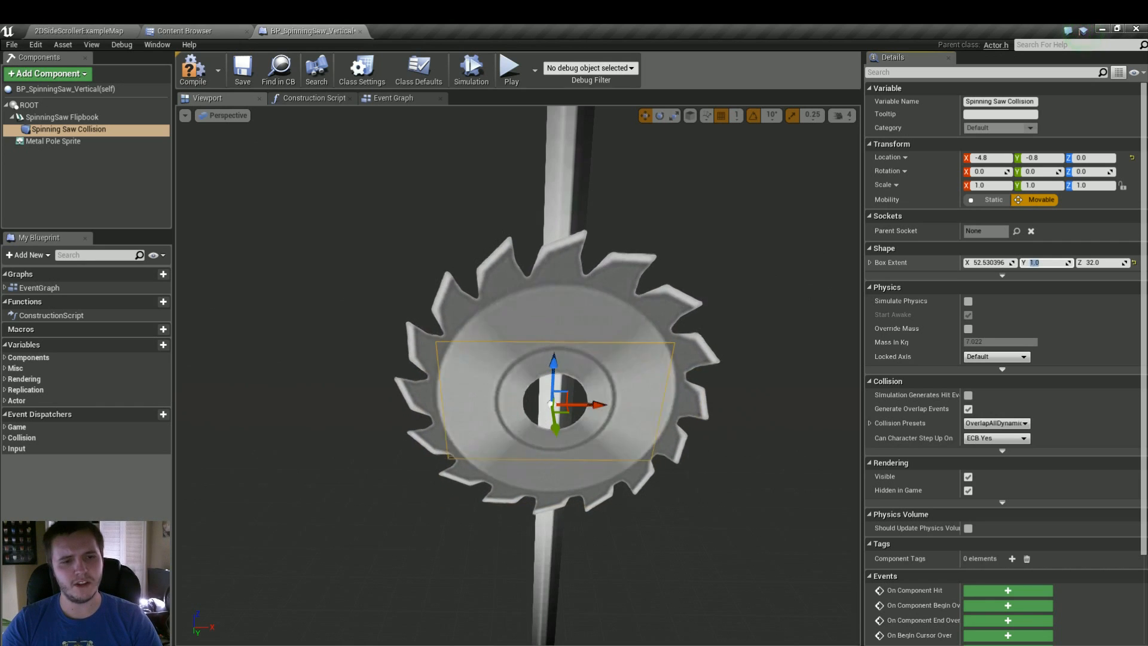
right_drag(763, 288, 729, 305)
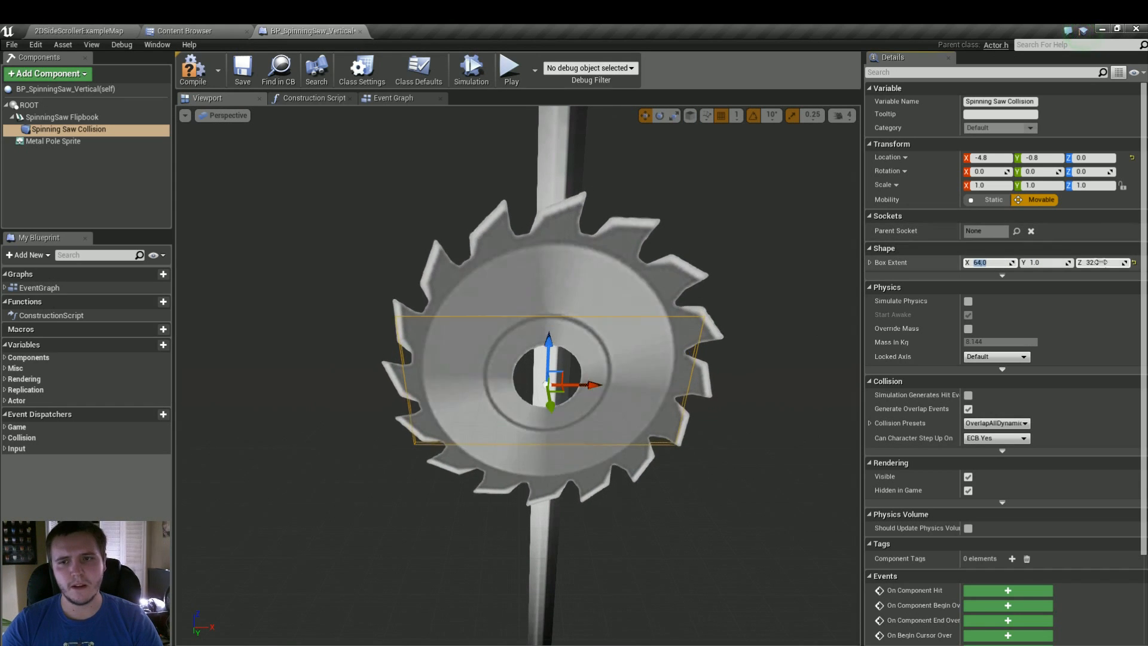
text(64)
key(Return)
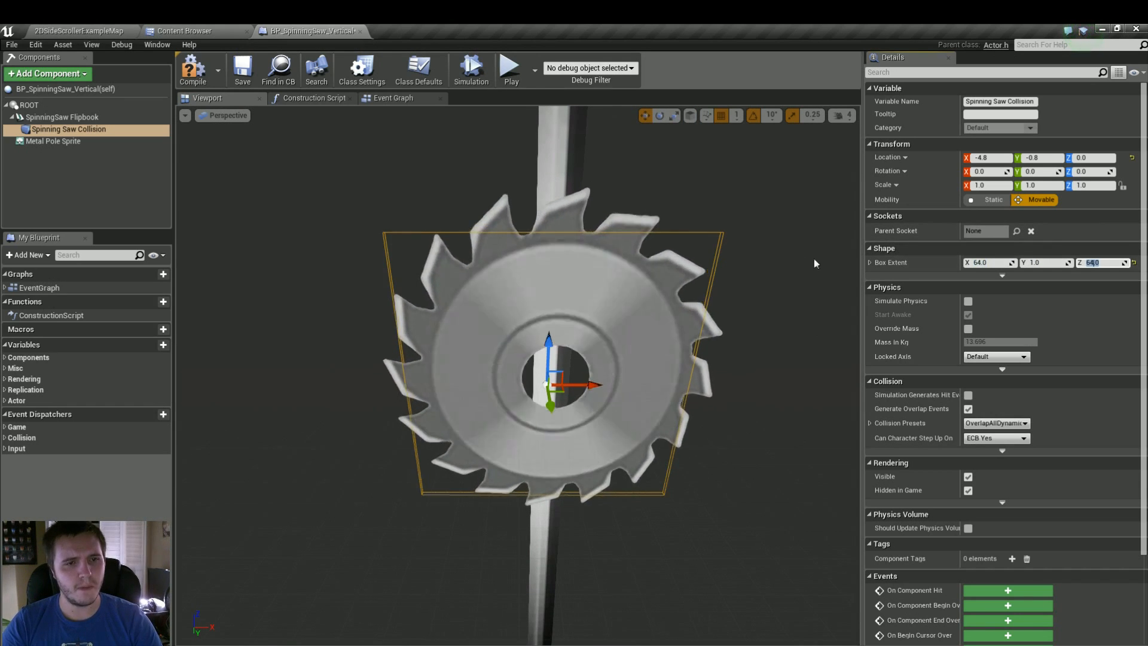
- Raise Spinning Saw Collision to Z location 4.0 so the box frames the blade
drag(798, 263, 795, 335)
mouse_move(671, 260)
right_down()
mouse_move(684, 257)
mouse_move(680, 306)
mouse_move(674, 281)
right_up()
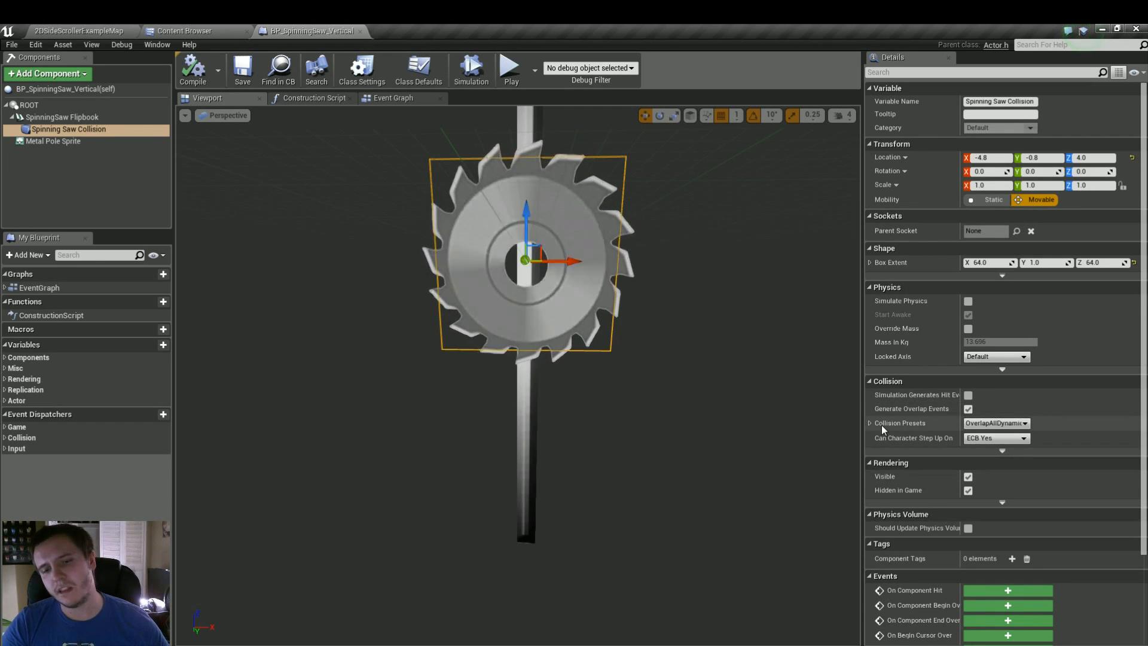
right_drag(741, 359, 703, 362)
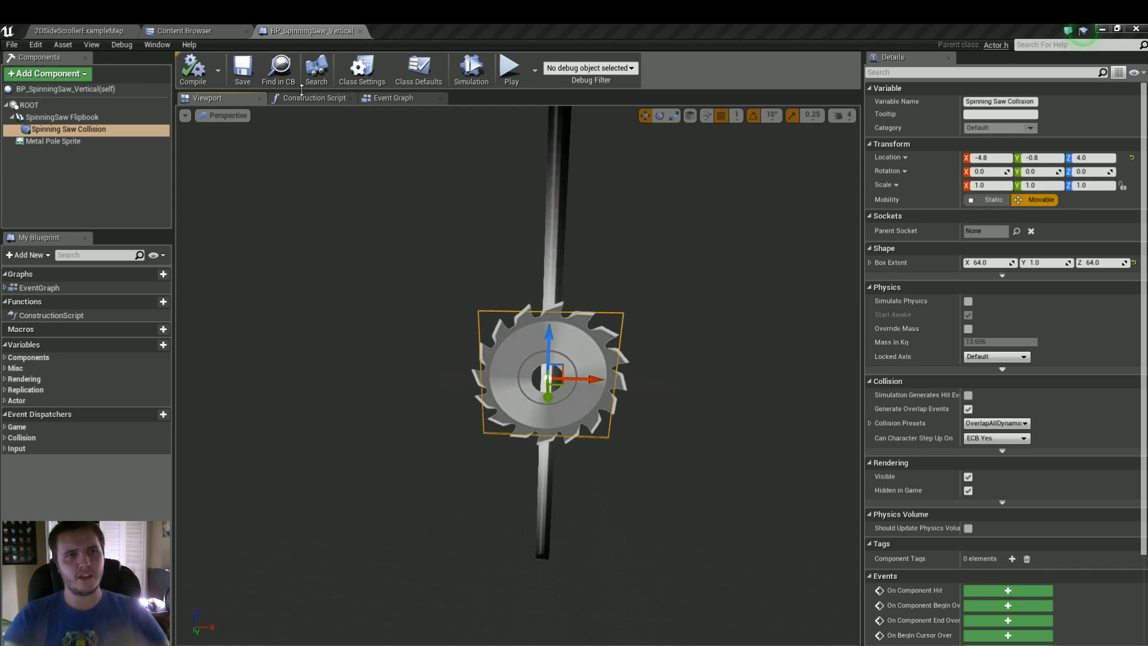
- Pick the saw blueprint in the Tutorial_Series Blueprints folder and place BP_SpinningSaw_Vertical on the middle ledge of 2DSideScrollerExampleMap
click(163, 30)
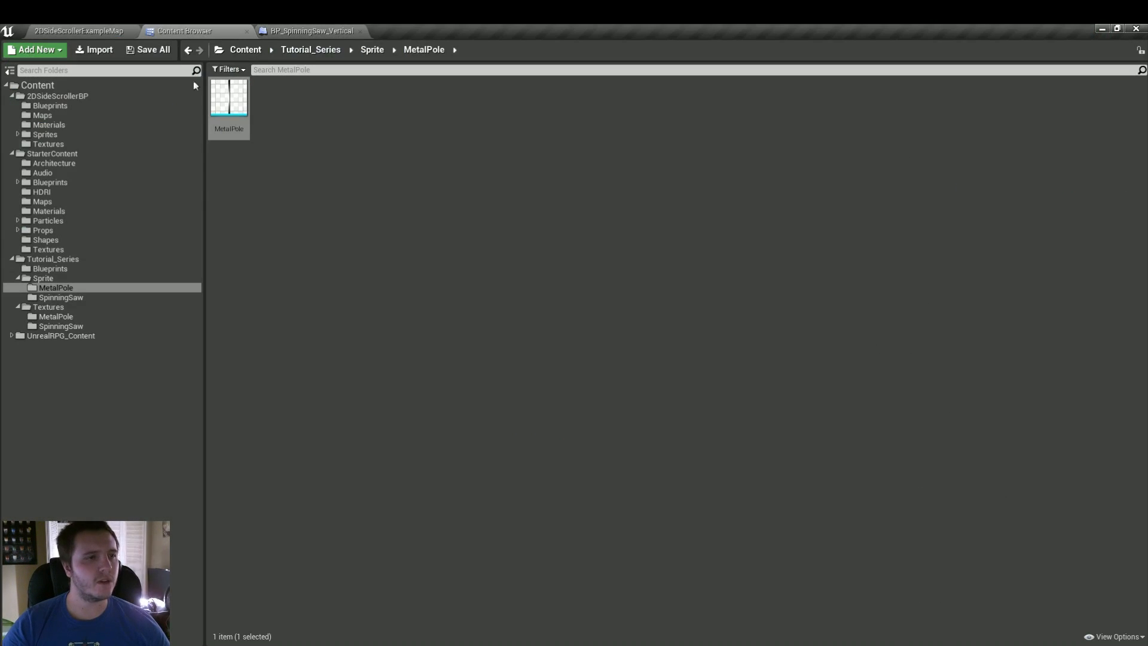
click(58, 266)
click(87, 30)
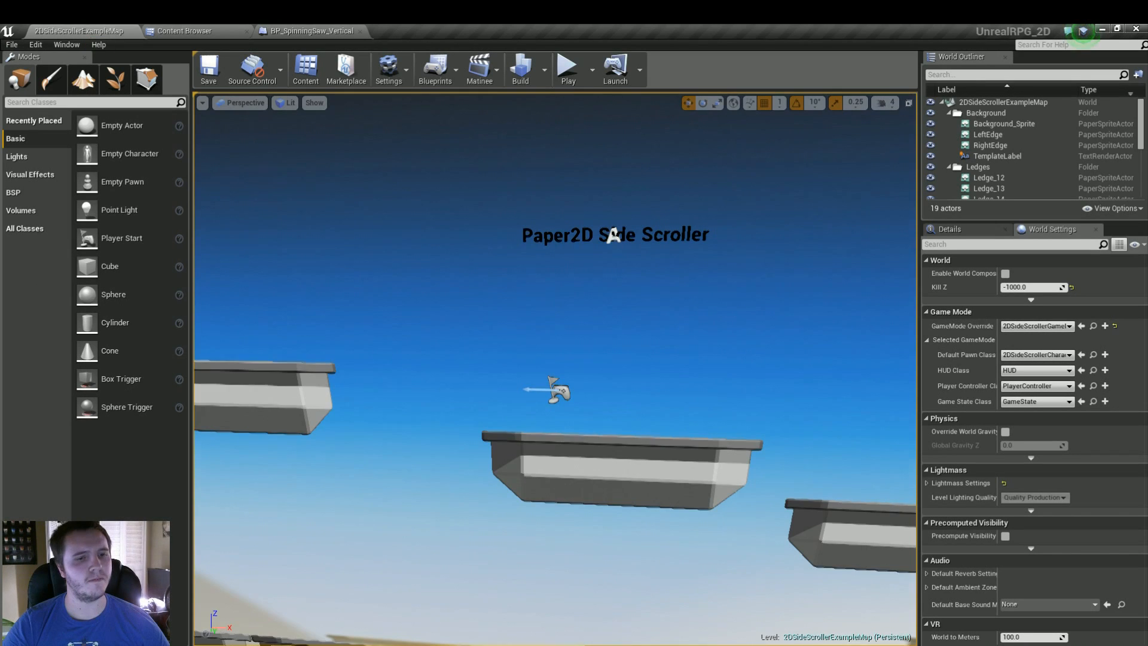
right_click(583, 435)
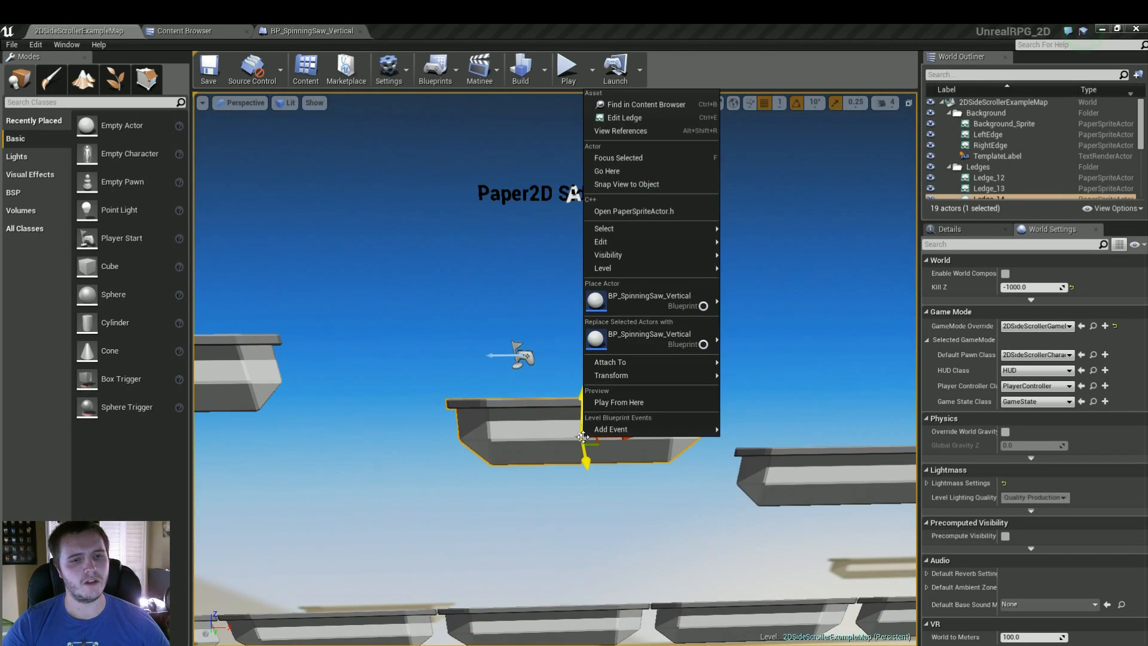
click(606, 311)
- Raise the placed saw so its pole stands on top of the ledge, and briefly play-test the level
right_drag(605, 313, 664, 332)
drag(504, 386, 491, 183)
right_drag(492, 183, 404, 174)
key(alt+p)
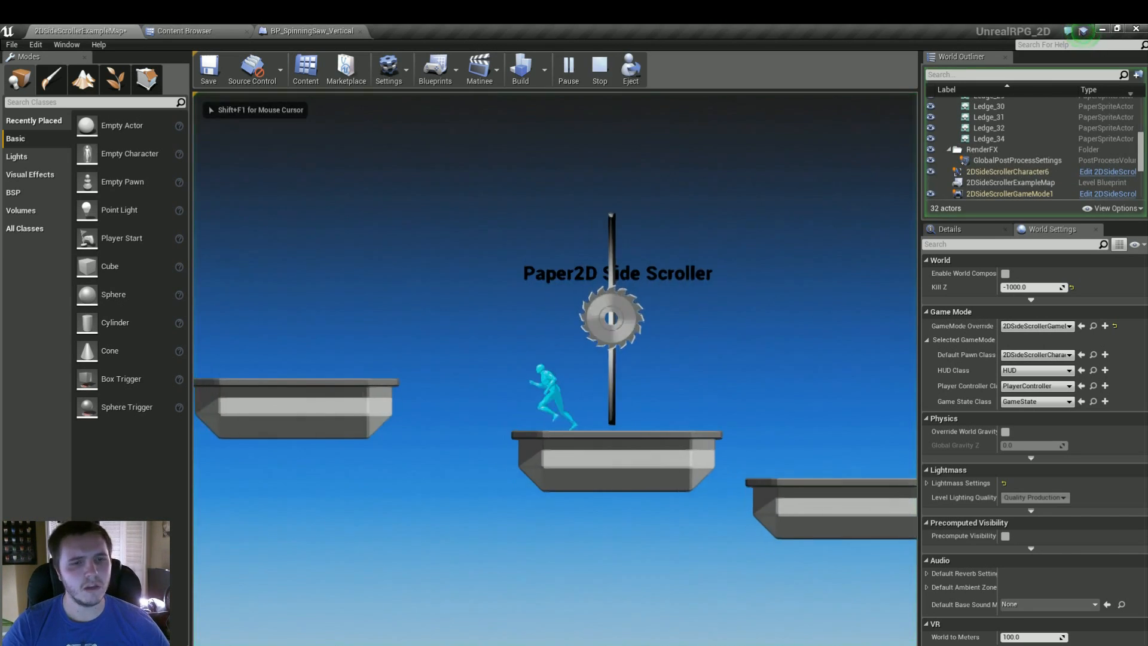
key(Escape)
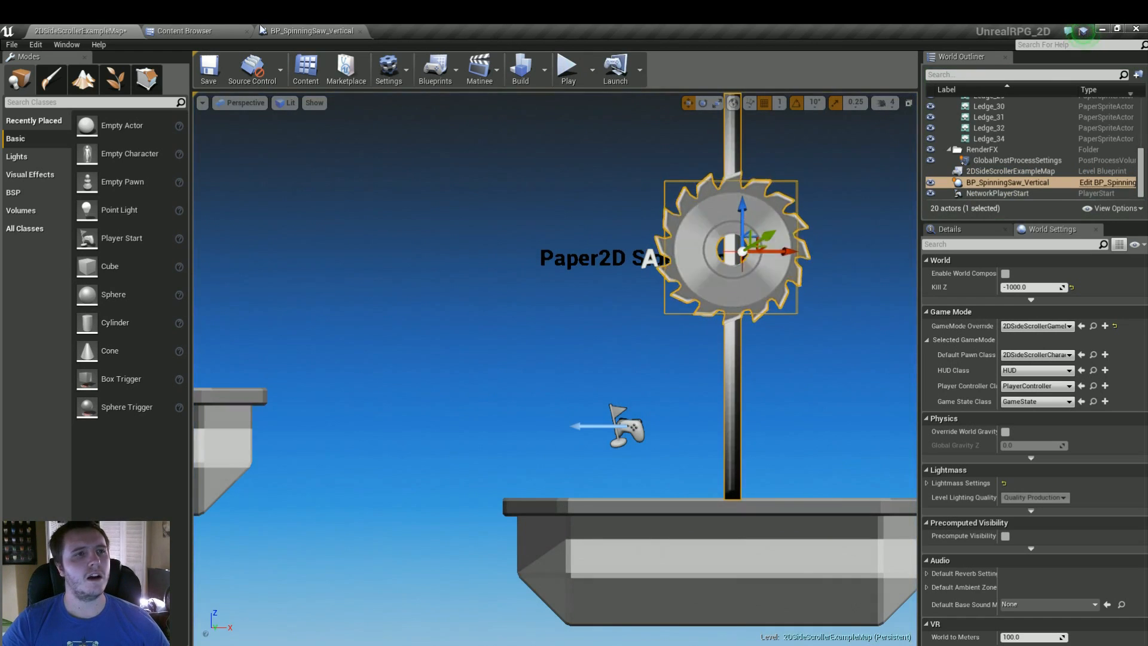
- Open the BP_SpinningSaw_Vertical blueprint, lower SpinningSaw Flipbook to Z location -237 at the pole's lower end, and save
key(ctrl+e)
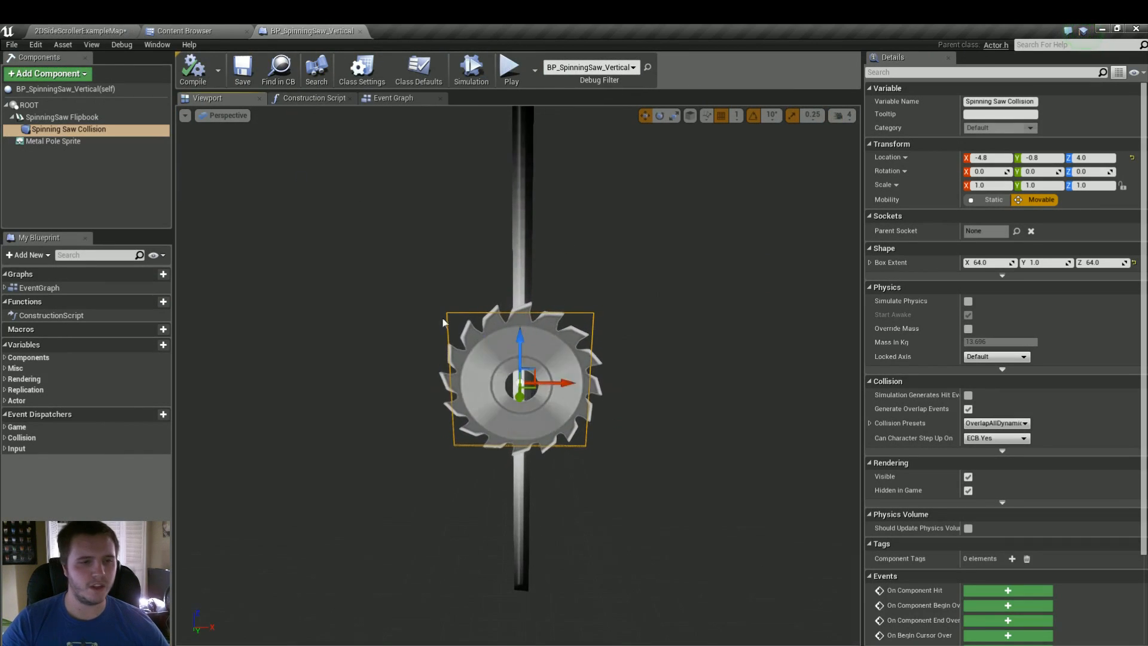
click(440, 329)
scroll(521, 377, down, 2)
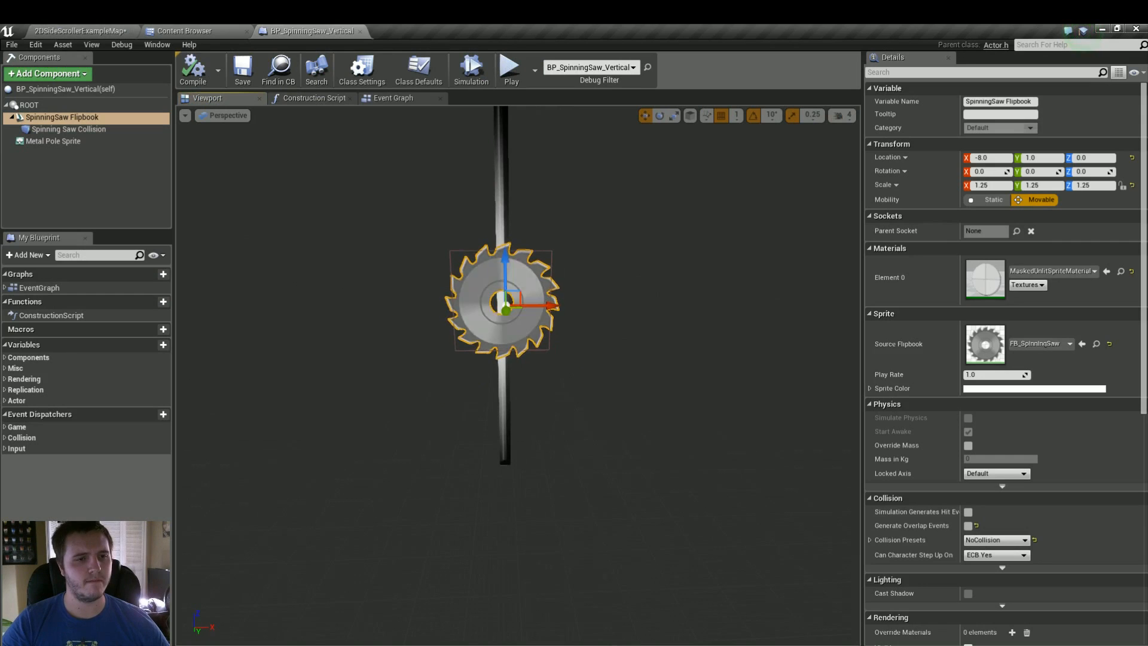
drag(506, 293, 509, 384)
scroll(563, 445, up, 2)
scroll(562, 446, up, 2)
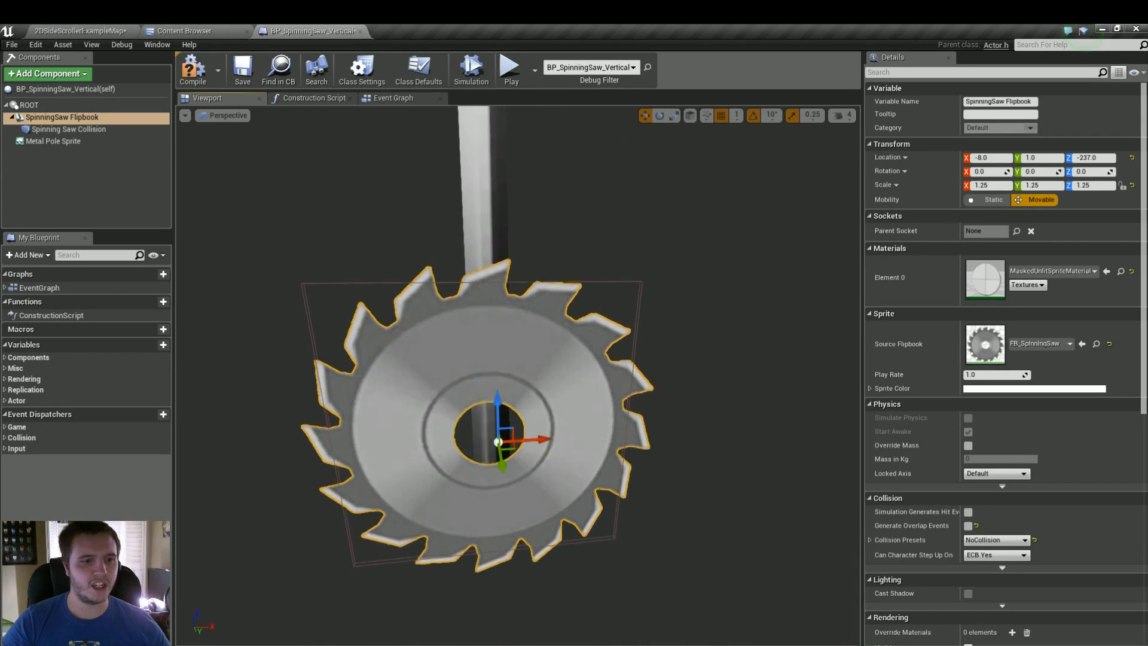
scroll(616, 352, down, 2)
click(242, 69)
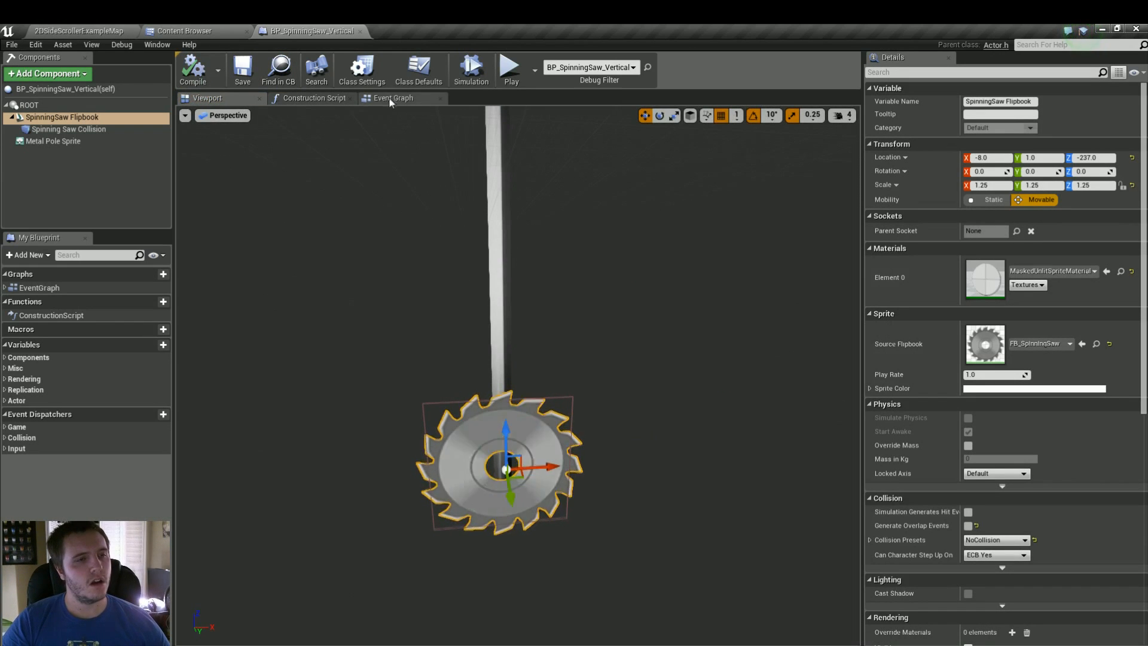
- In the Construction Script, add a Spinning Saw Flipbook reference and feed it into a Get World Location node
click(293, 99)
right_drag(601, 345, 422, 337)
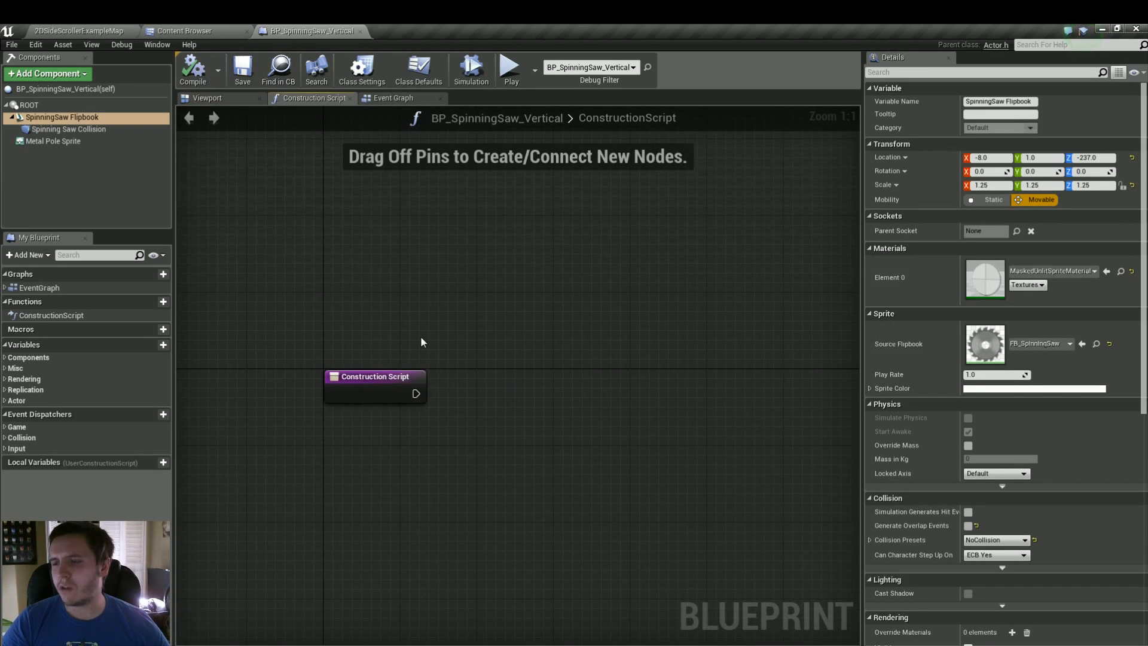
click(72, 105)
click(63, 118)
drag(324, 461, 324, 461)
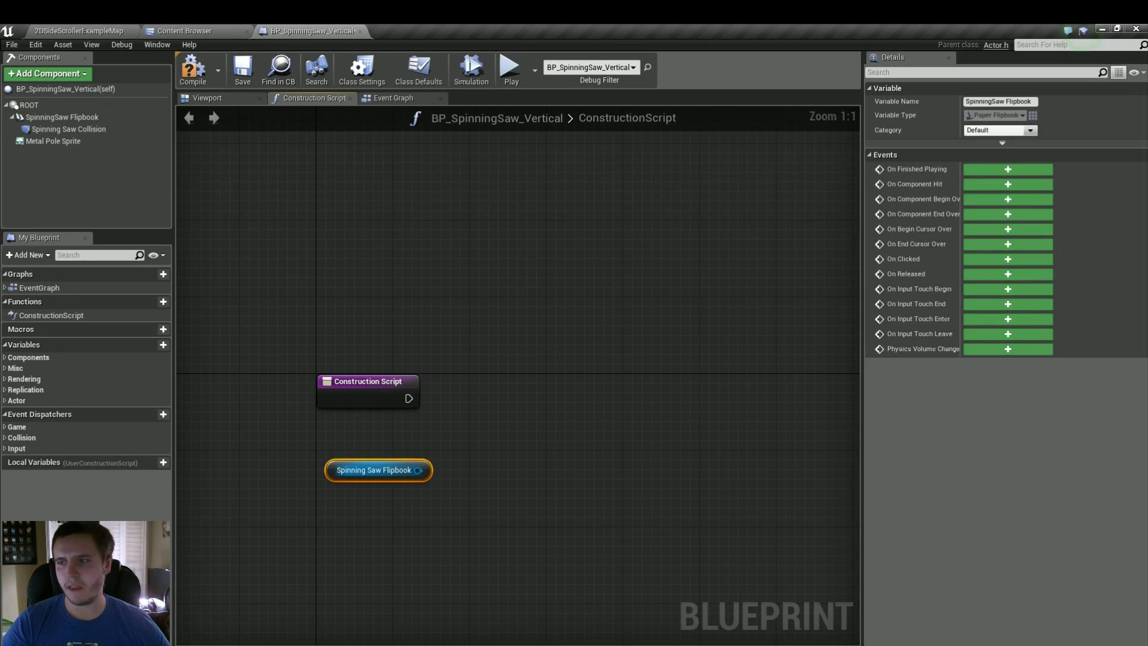
drag(418, 470, 477, 470)
text(get world)
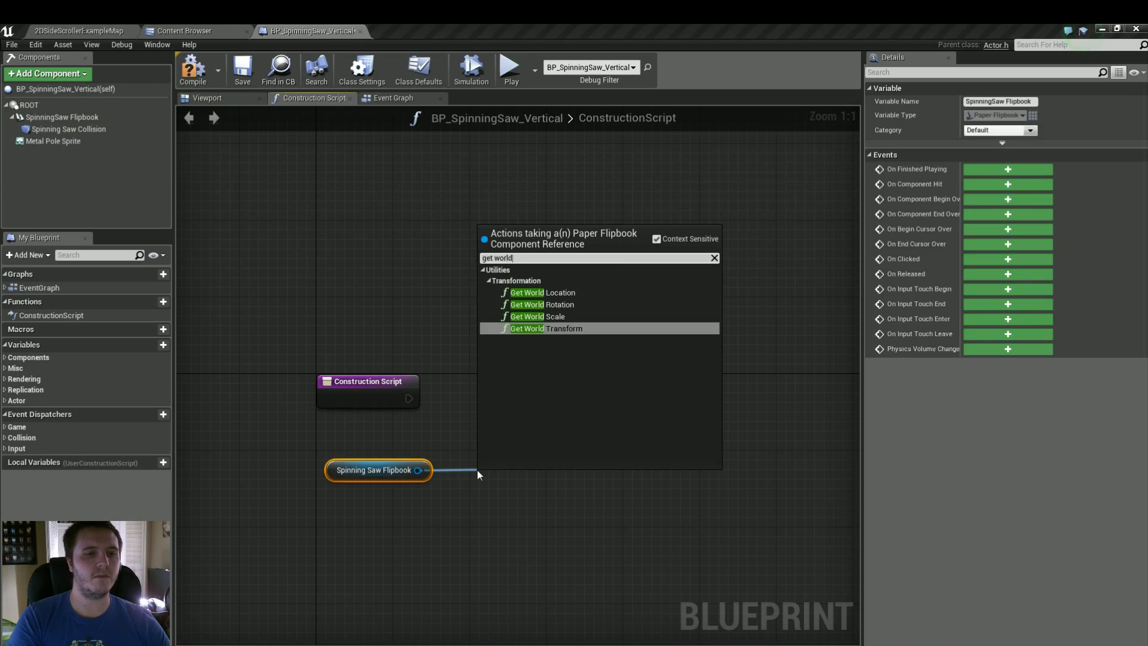
click(563, 293)
- Move the Spinning Saw Flipbook node below Get World Location and split that node's Return Value into X, Y and Z
right_drag(529, 385, 534, 318)
drag(272, 395, 510, 473)
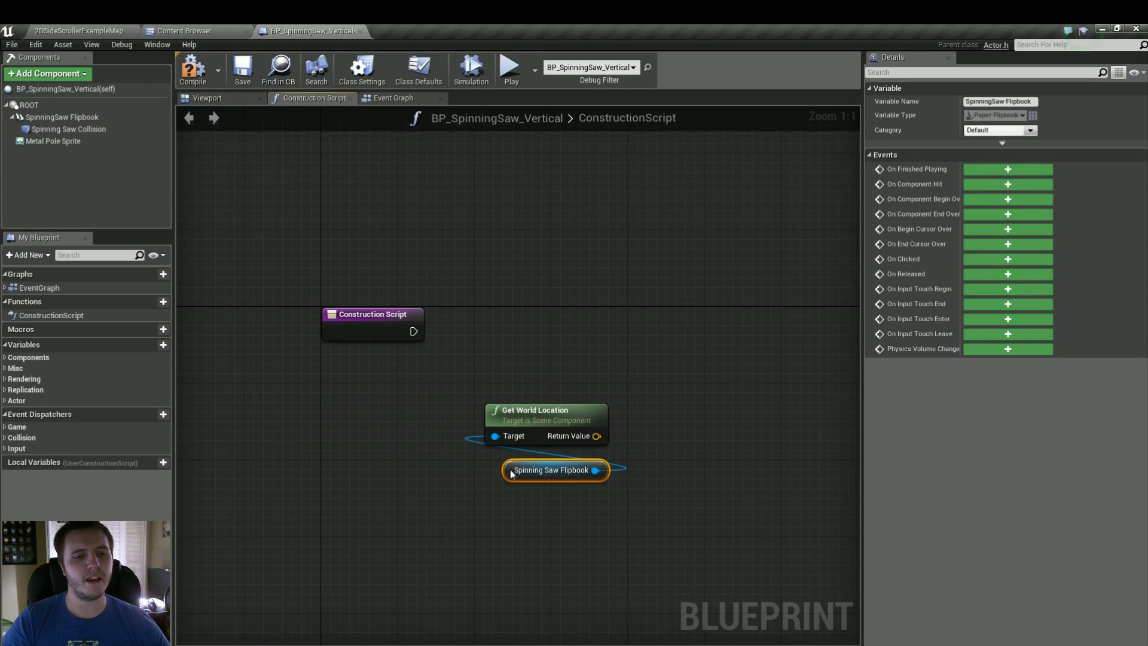
drag(428, 385, 490, 435)
drag(515, 477, 516, 531)
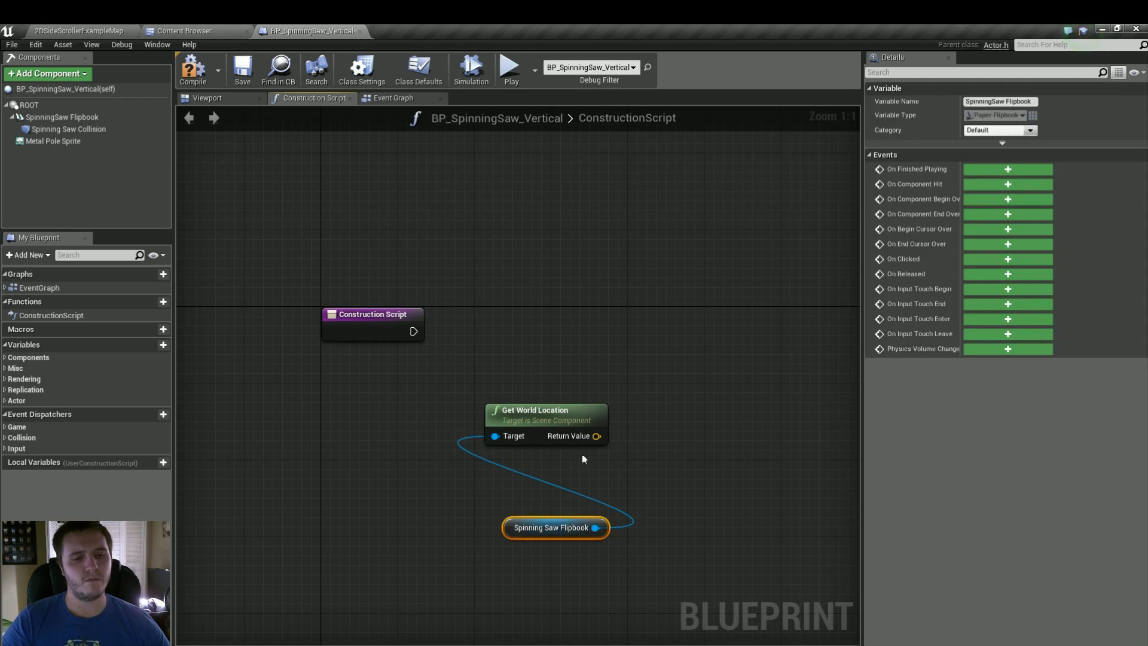
right_click(596, 437)
click(607, 460)
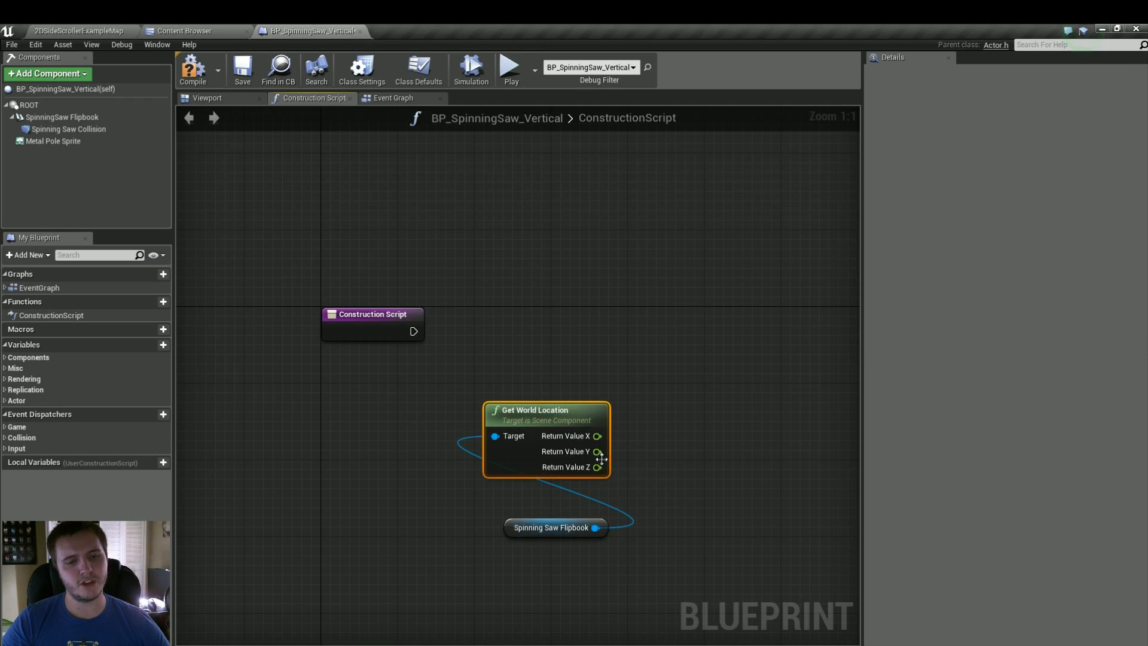
- Arrange Get World Location and the Spinning Saw Flipbook node compactly beneath the Construction Script entry node
right_drag(515, 459, 512, 423)
click(510, 393)
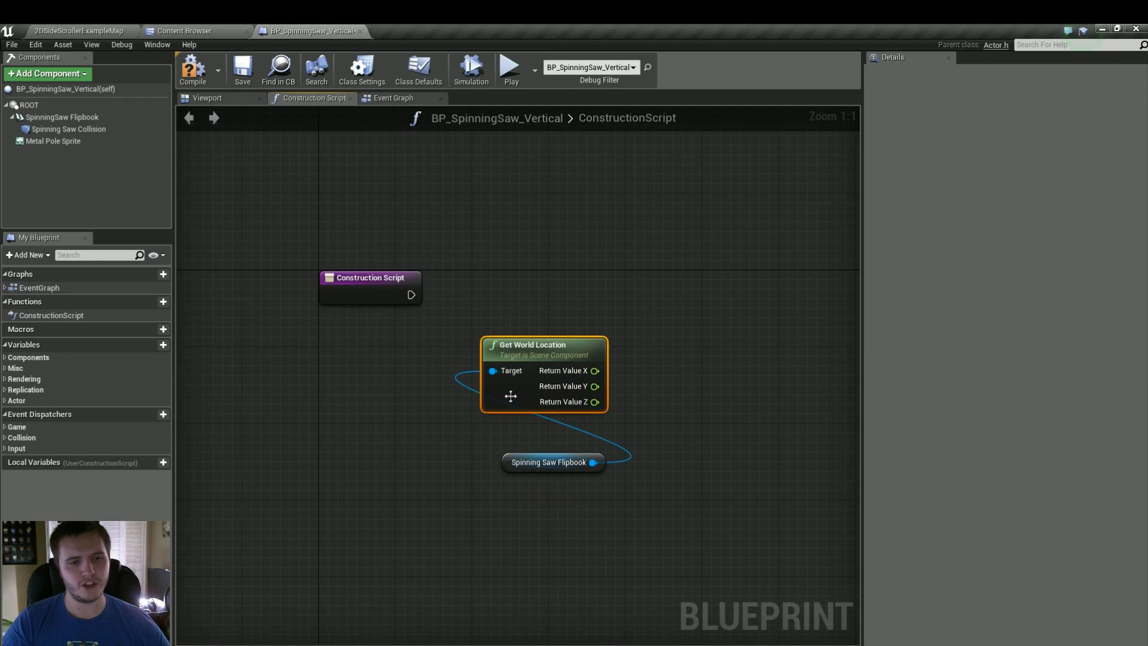
click(507, 469)
drag(510, 467, 515, 442)
drag(528, 371, 355, 354)
- Add a Set World Location node targeting Spinning Saw Flipbook and split its New Location into X, Y and Z
drag(420, 414, 529, 321)
text(set world)
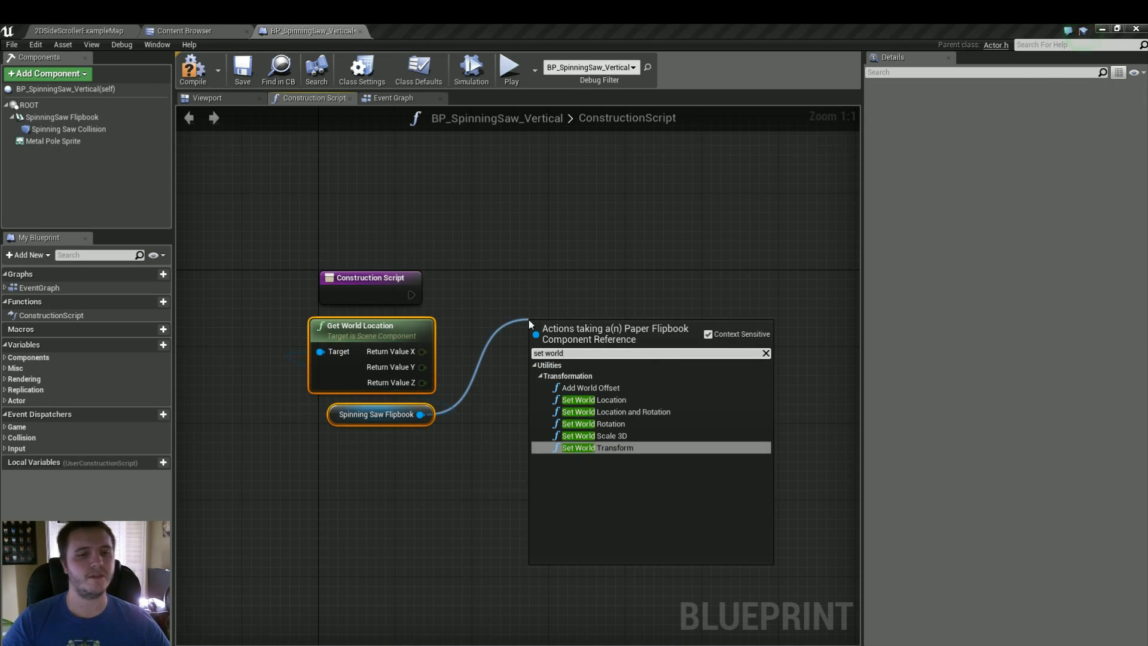
click(573, 401)
right_click(541, 391)
click(558, 422)
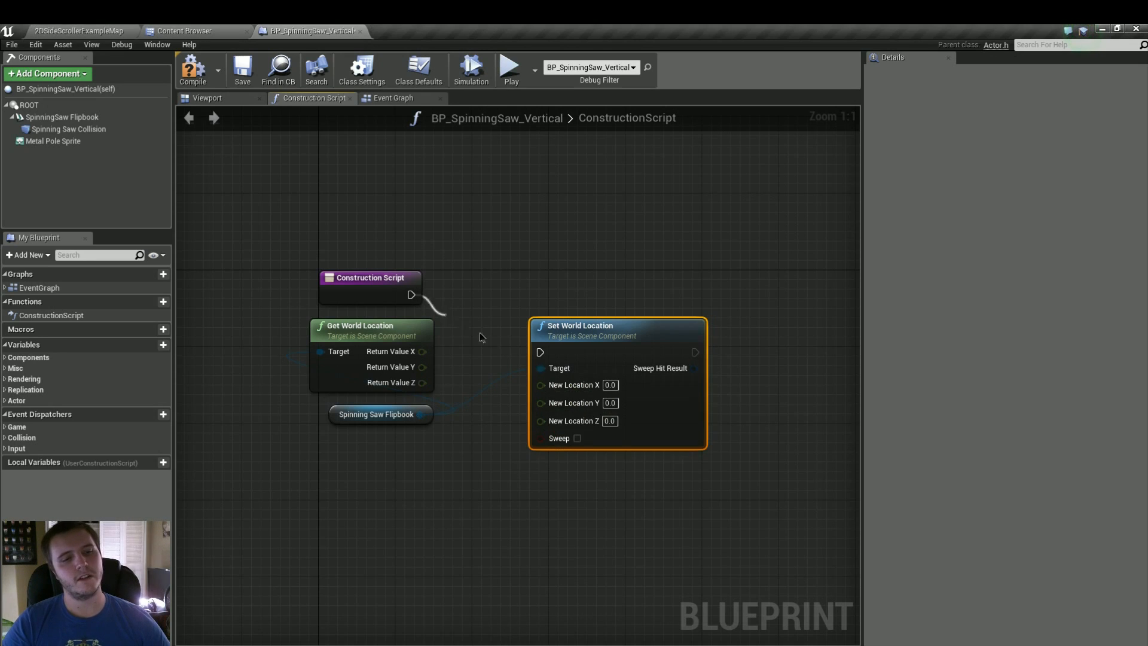
- Wire Construction Script into Set World Location, feed it the X and Z return values, set New Location Y to 1, and compile and save
drag(578, 349, 552, 327)
drag(524, 376, 553, 360)
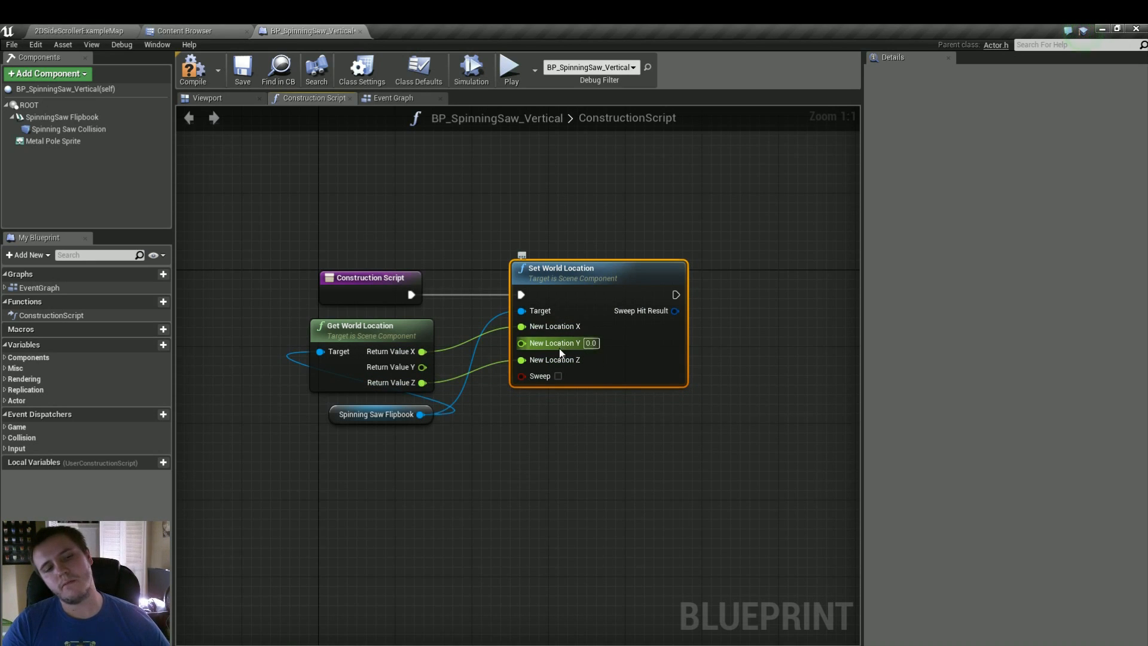
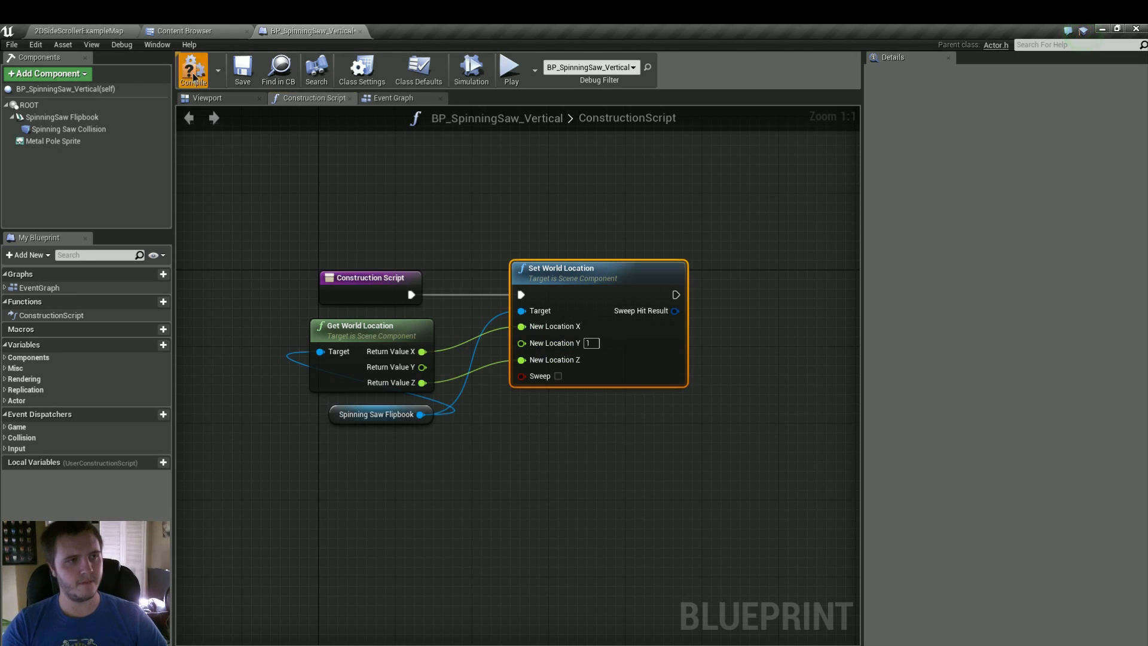
key(ctrl+shift+s)
- Duplicate the Get World Location, Spinning Saw Flipbook and Set World Location nodes beside the originals
right_click(559, 467)
drag(246, 333, 745, 449)
key(ctrl+c)
right_drag(745, 448, 591, 455)
click(584, 430)
key(ctrl+v)
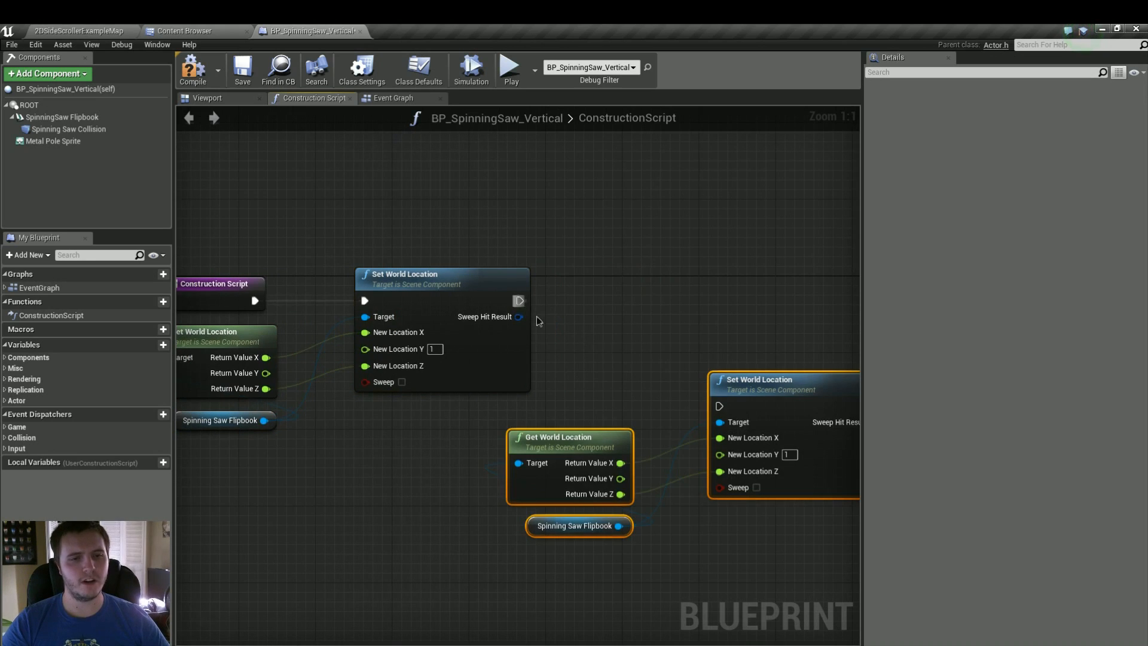
- Align the duplicated Set World Location with the first, chain their execution pins, and place the copied getter nodes beneath them
drag(723, 410, 722, 410)
drag(760, 391, 759, 293)
drag(572, 277, 632, 422)
drag(546, 384, 449, 478)
- Replace the copied Flipbook reference with Metal Pole Sprite, connect it to both duplicated location nodes' Target, and set New Location Y to 0
click(49, 143)
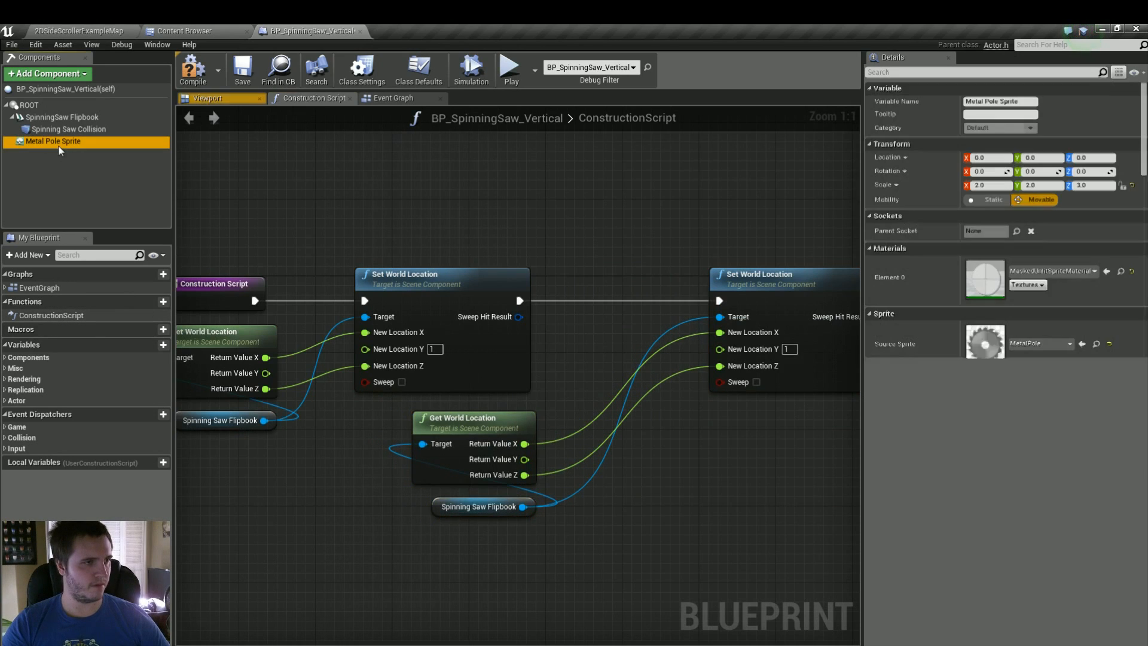
drag(373, 532, 431, 450)
click(478, 506)
key(Delete)
drag(386, 542, 540, 498)
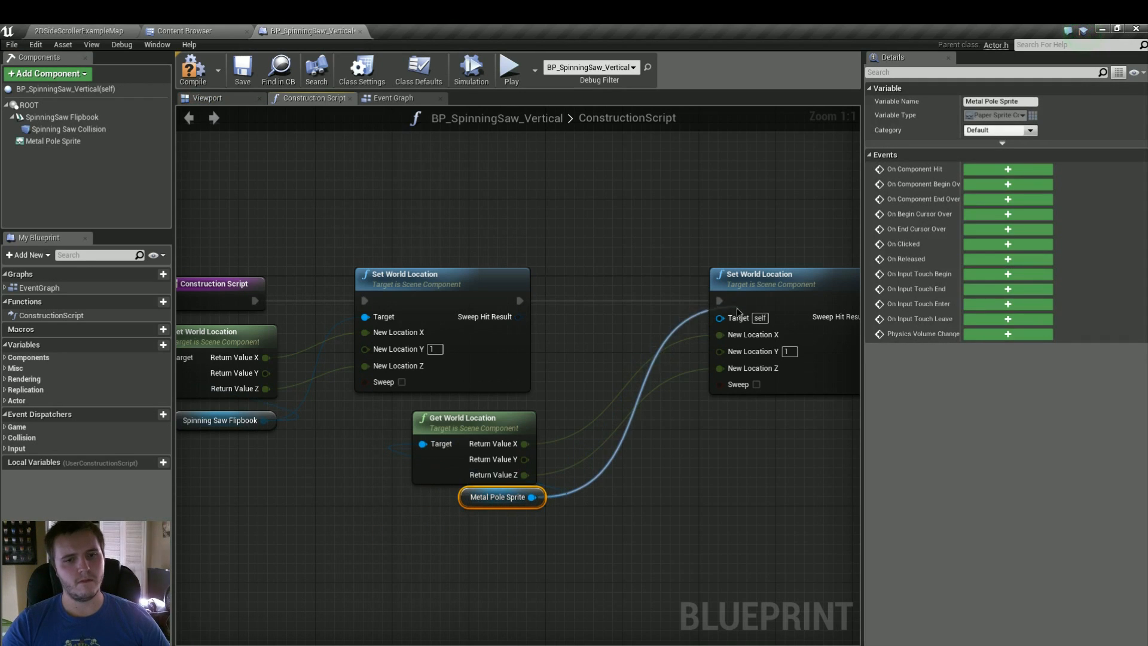
drag(724, 327, 721, 320)
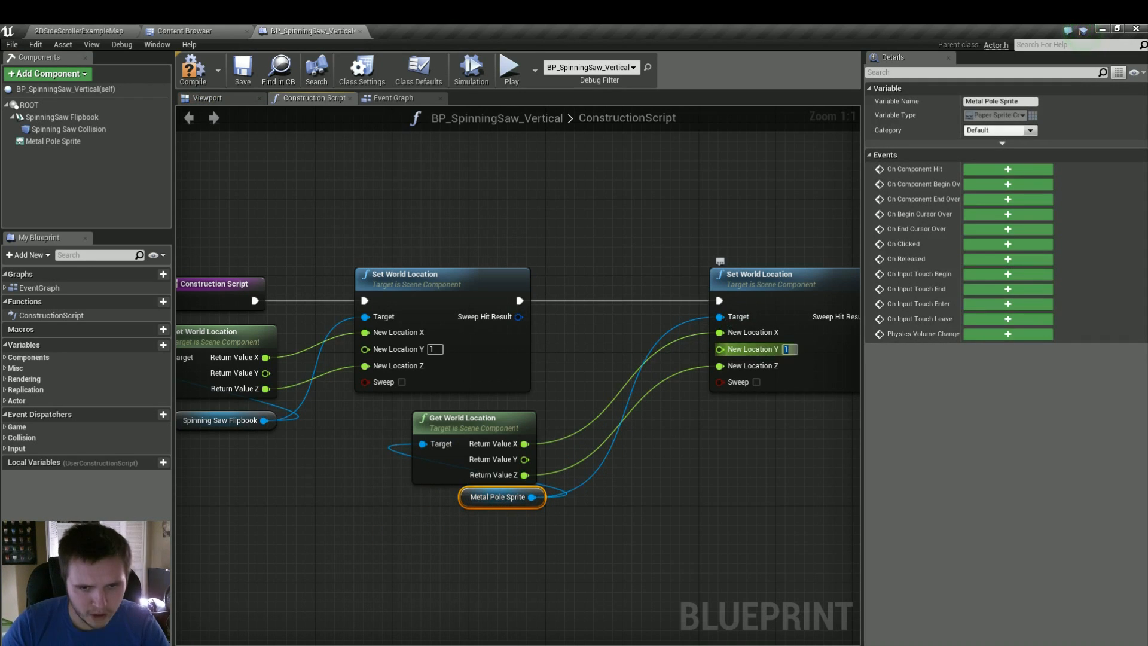
- Move the saw trap actor in the level and orbit around it to check the scripted depth of blade and pole
click(122, 30)
right_drag(556, 359, 708, 355)
key(a)
drag(538, 290, 664, 293)
key(d)
right_drag(692, 359, 653, 321)
key(a)
drag(582, 330, 466, 321)
right_drag(467, 321, 392, 330)
key(s)
- Compile the saw blueprint and move the saw trap actor again in the level to recheck how its depth is held
click(352, 29)
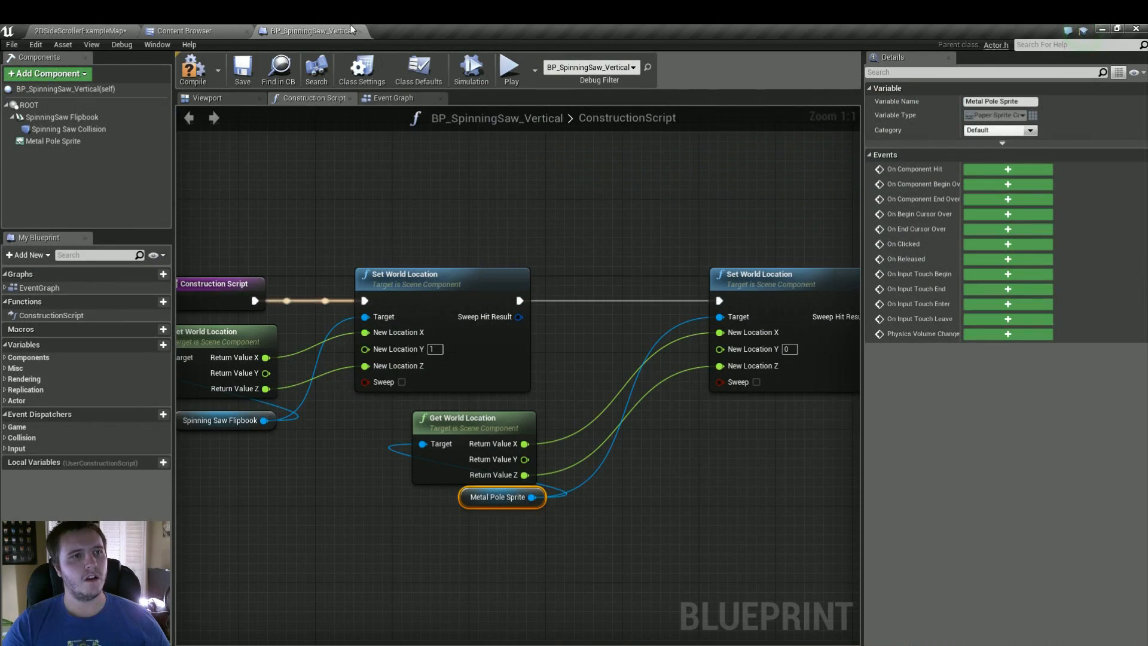
click(197, 72)
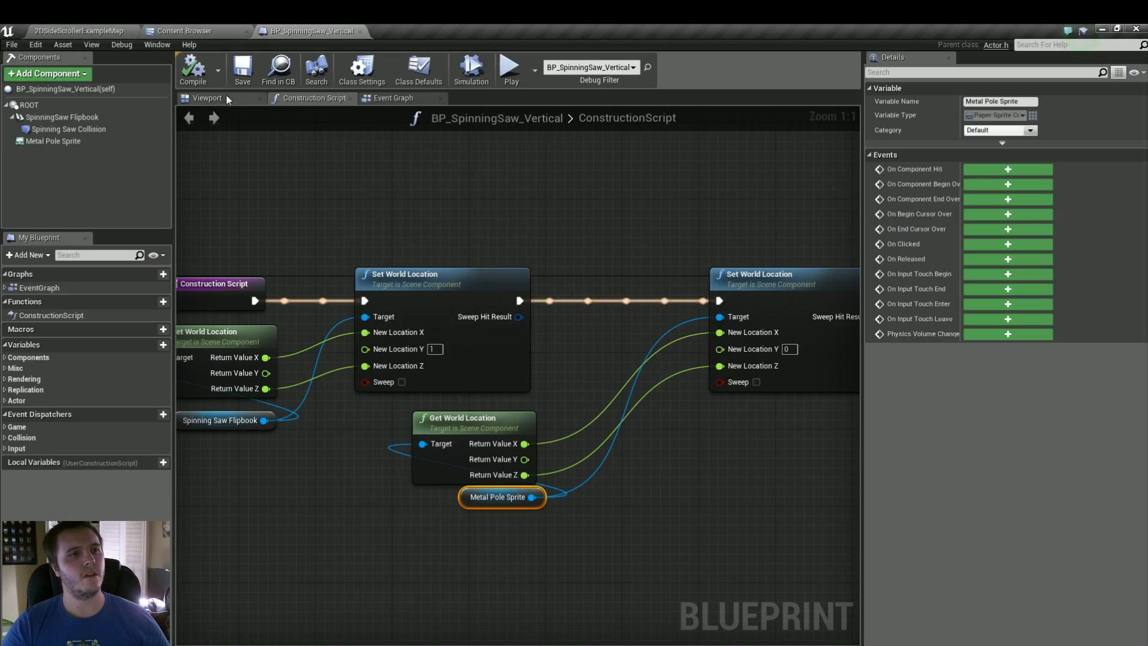
click(84, 30)
right_drag(419, 335, 341, 281)
key(w)
key(s)
mouse_move(479, 257)
right_down()
mouse_move(495, 227)
mouse_move(495, 248)
right_up()
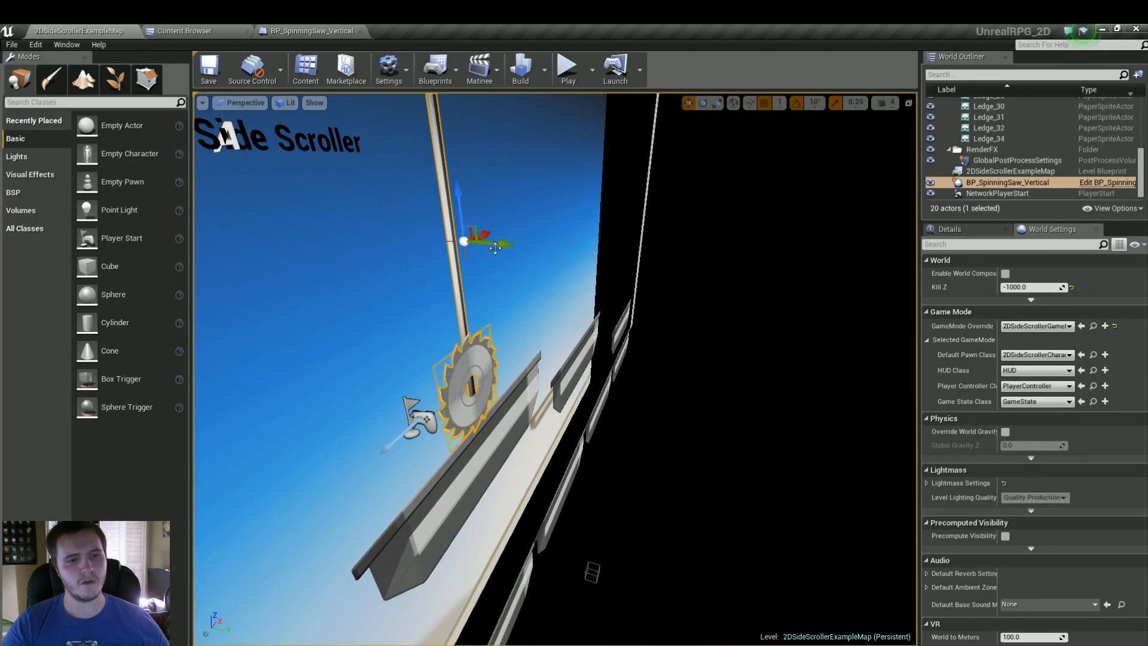
right_drag(677, 261, 672, 322)
drag(418, 243, 489, 308)
right_drag(489, 308, 643, 266)
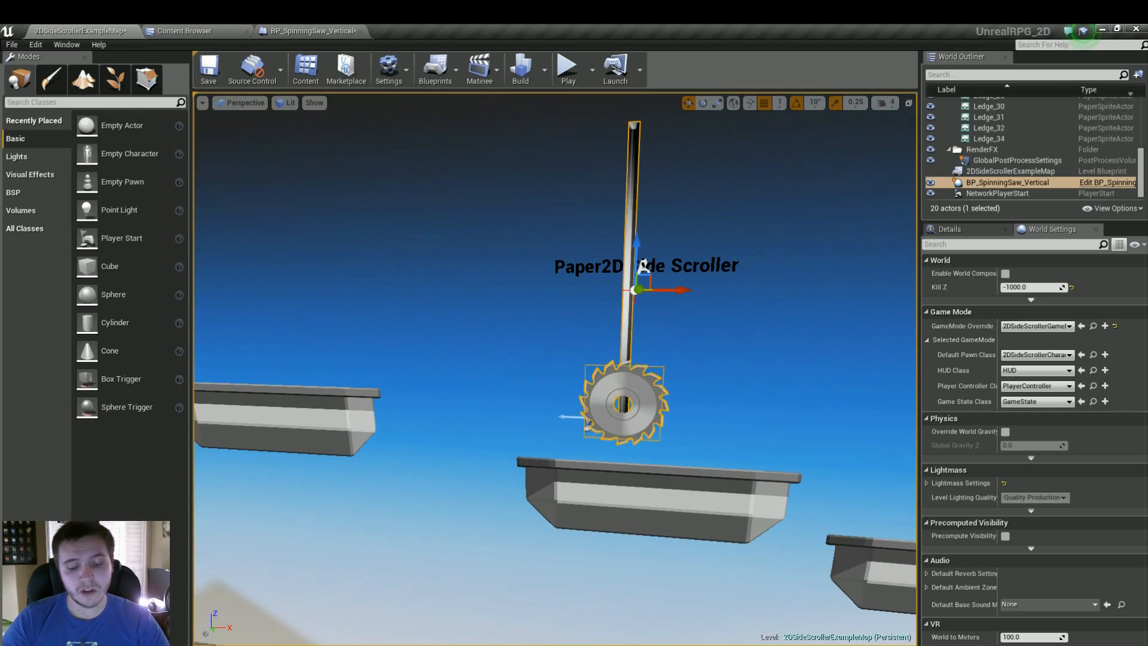
- Move the saw trap vertically so that its blade rests on the starting ledge
drag(642, 266, 641, 413)
middle_drag(640, 413, 571, 358)
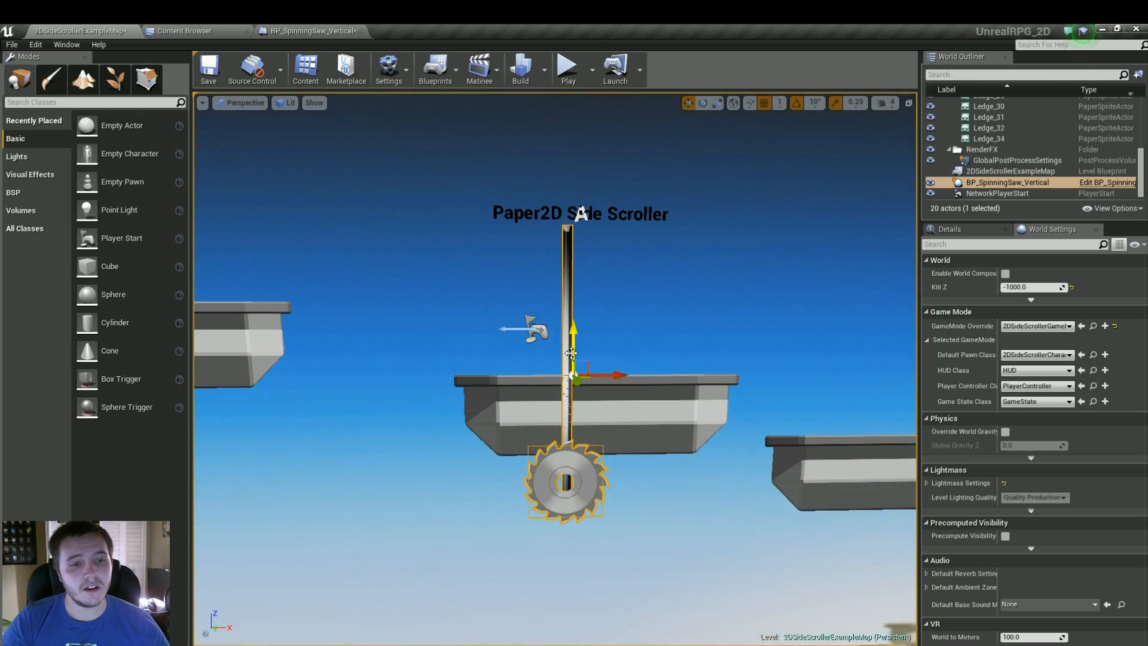
right_drag(572, 179, 601, 143)
key(w)
key(s)
- Place a second BP_SpinningSaw_Vertical actor at the neighbouring lower ledge, check its depth, and delete it
click(297, 30)
click(199, 28)
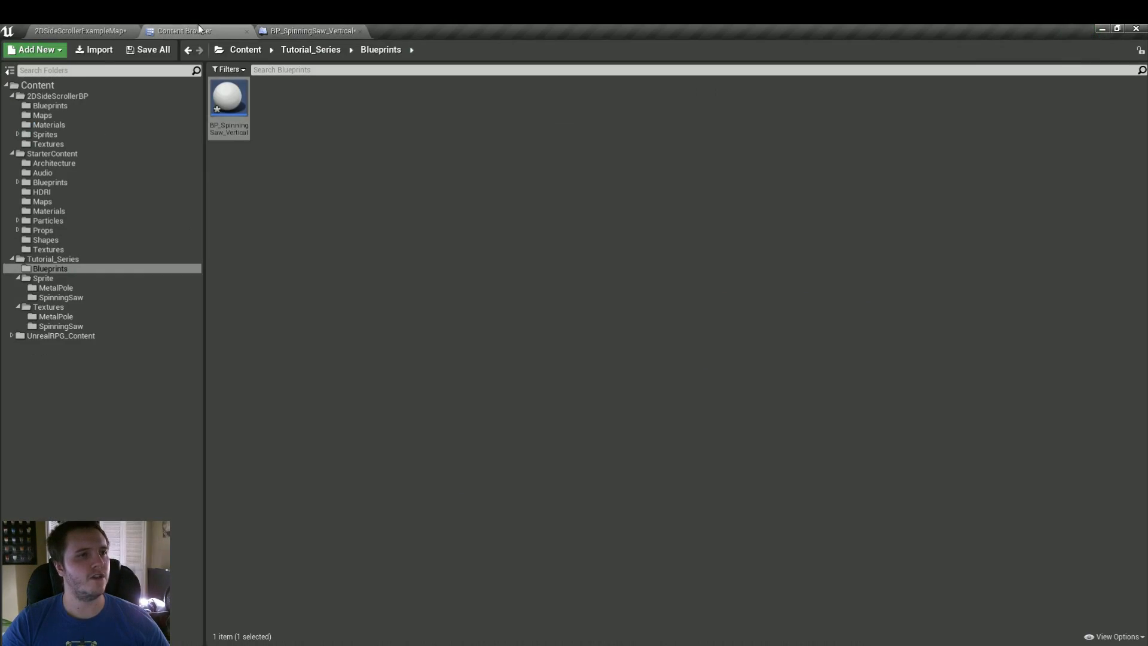
click(103, 28)
right_drag(598, 269, 661, 400)
right_click(660, 401)
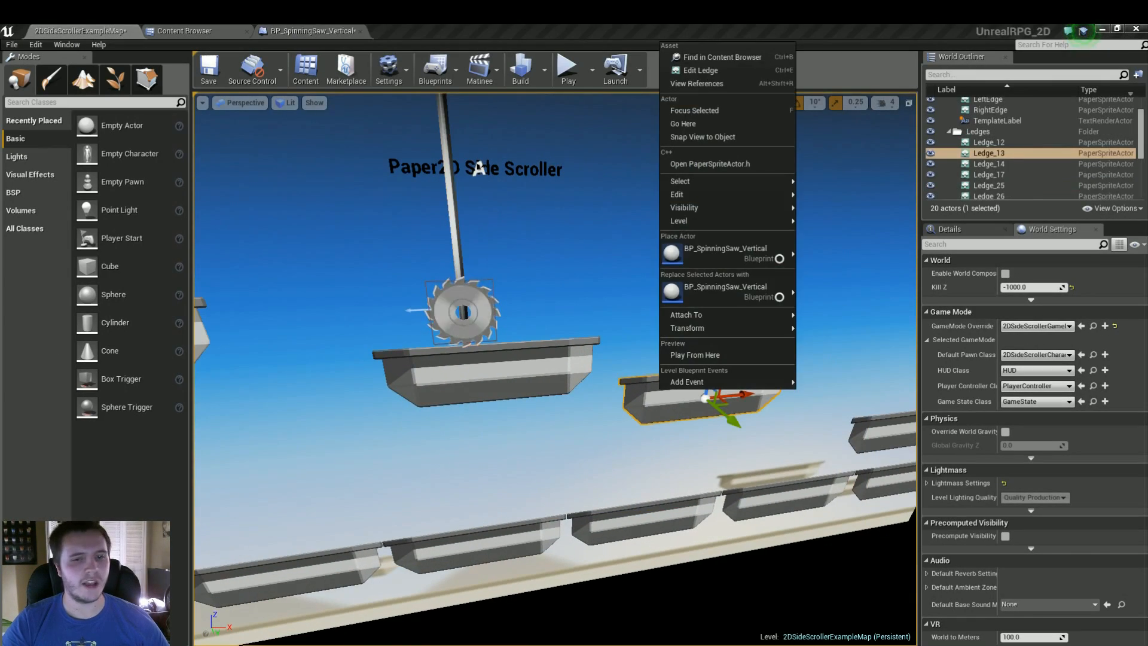
click(733, 270)
right_drag(733, 271, 621, 287)
right_drag(596, 324, 442, 326)
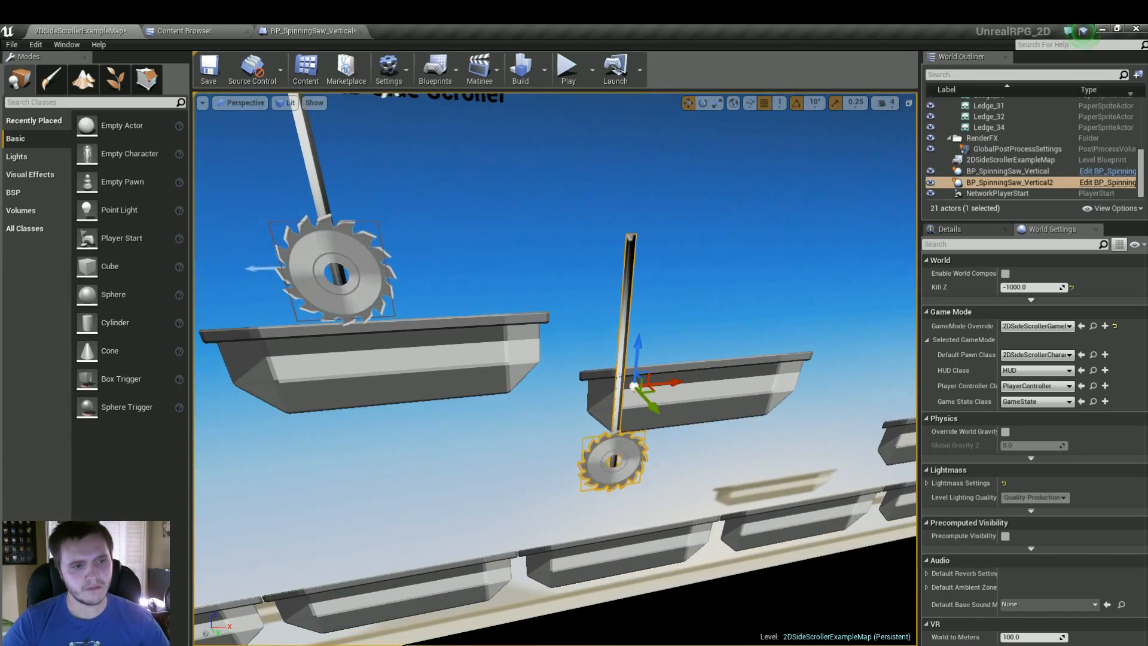
key(Delete)
- Move the original saw trap along the X axis toward the far end of its ledge and save the level
right_drag(620, 377, 503, 353)
click(550, 371)
drag(624, 305, 695, 304)
key(ctrl+s)
right_drag(514, 323, 514, 348)
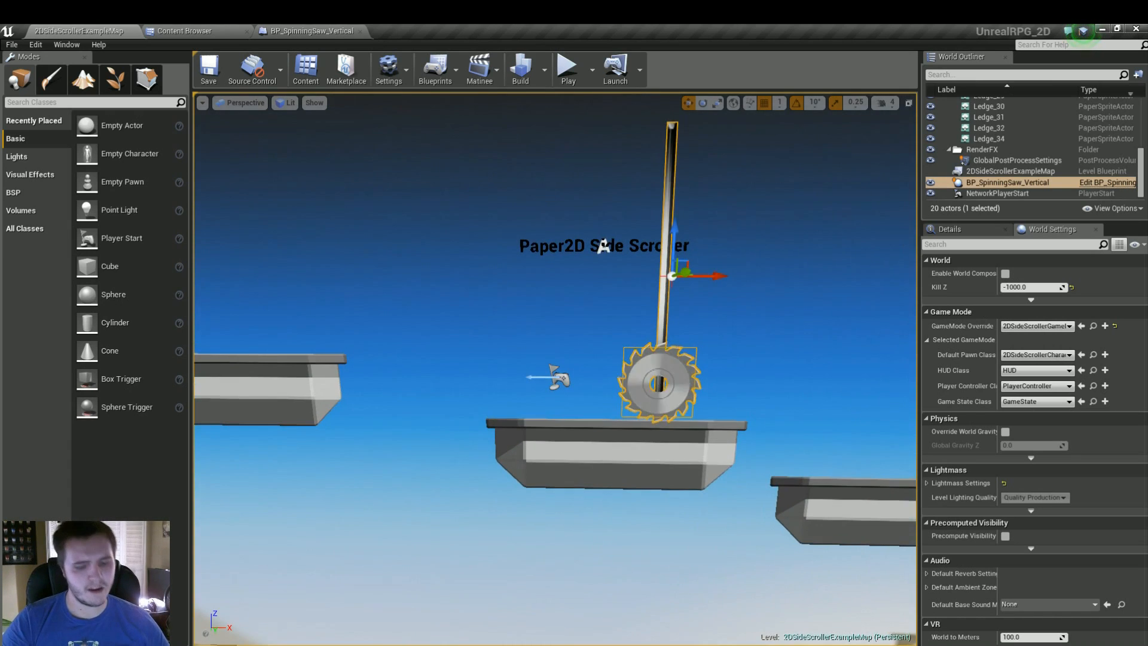
- Play-test the level, running the character back and forth past the saw to check the draw order, and stop playing
key(alt+p)
key(d)
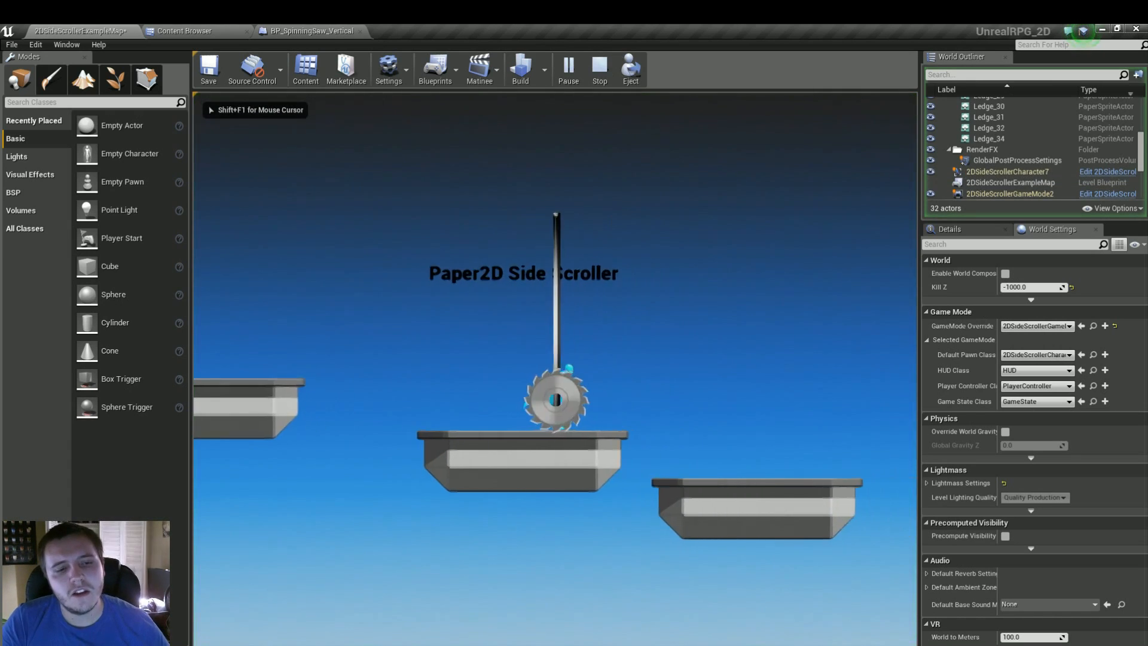
key(a)
key(d)
key(a)
key(d)
key(a)
key(d)
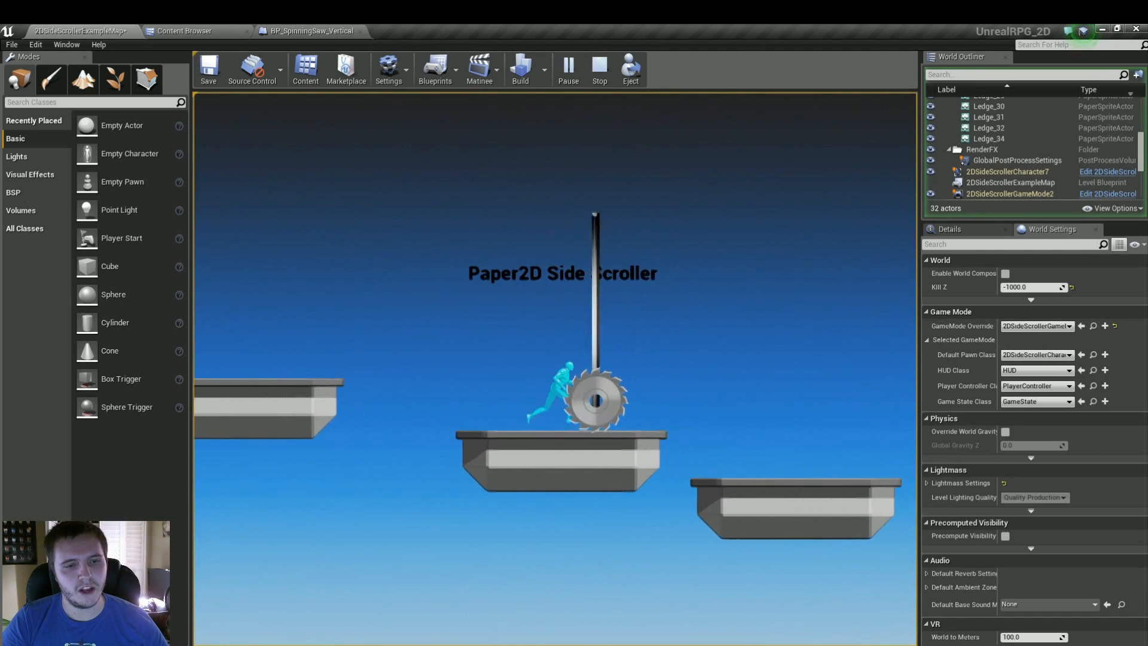
key(Escape)
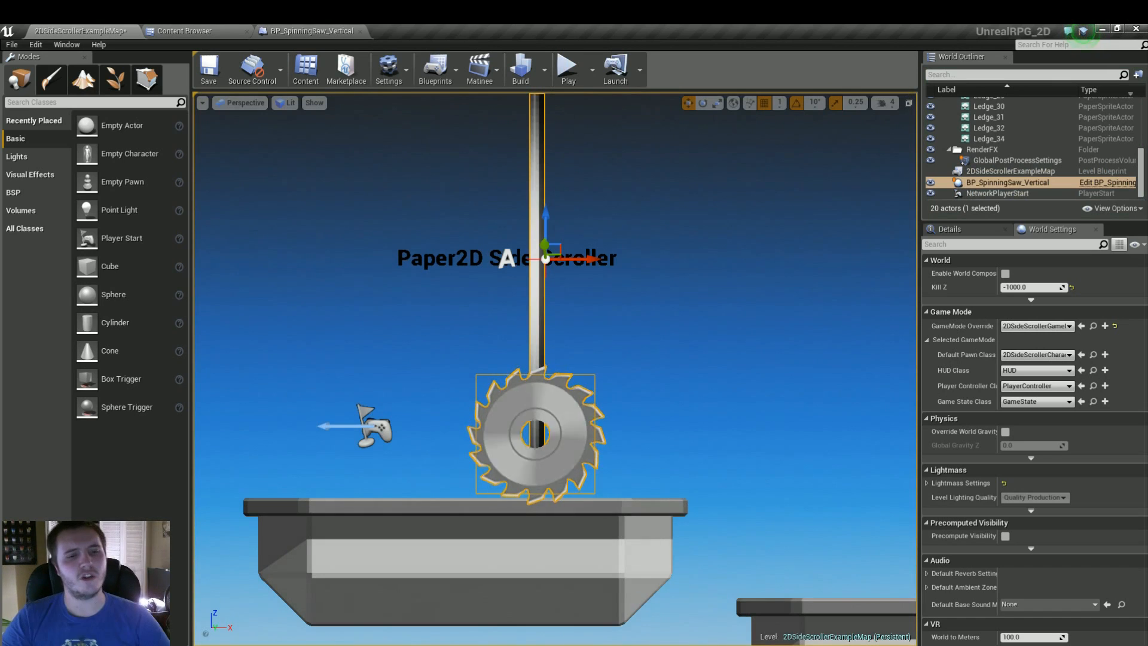
- Set New Location Y to 0 for the Spinning Saw Flipbook and -1 for the Metal Pole Sprite, and compile
click(295, 29)
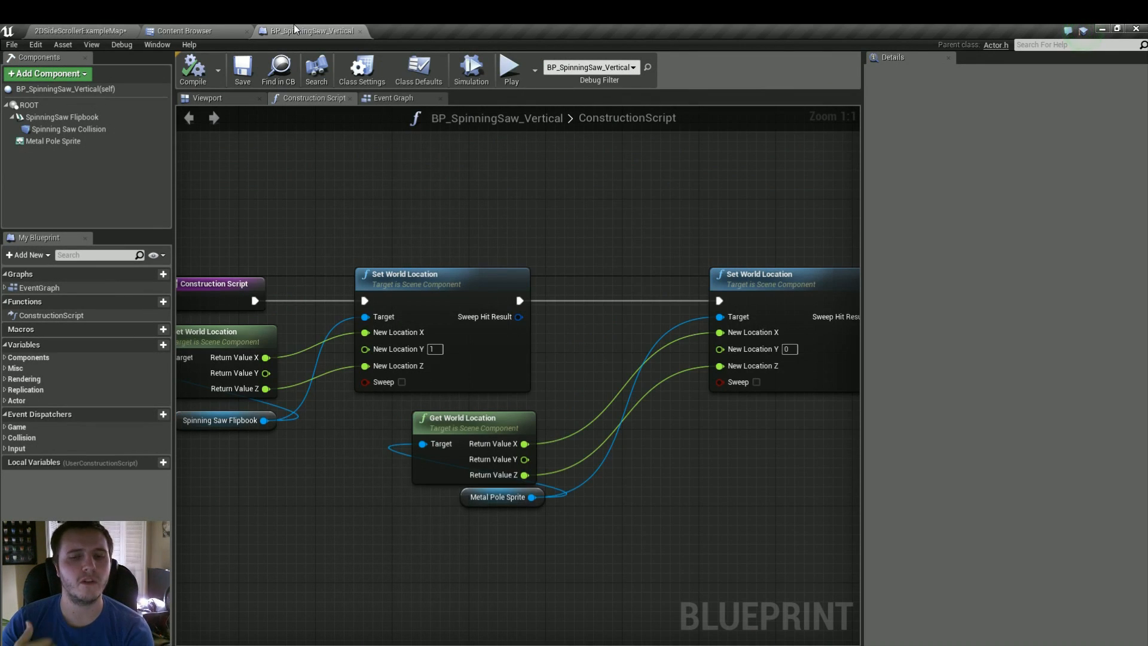
right_drag(409, 351, 493, 346)
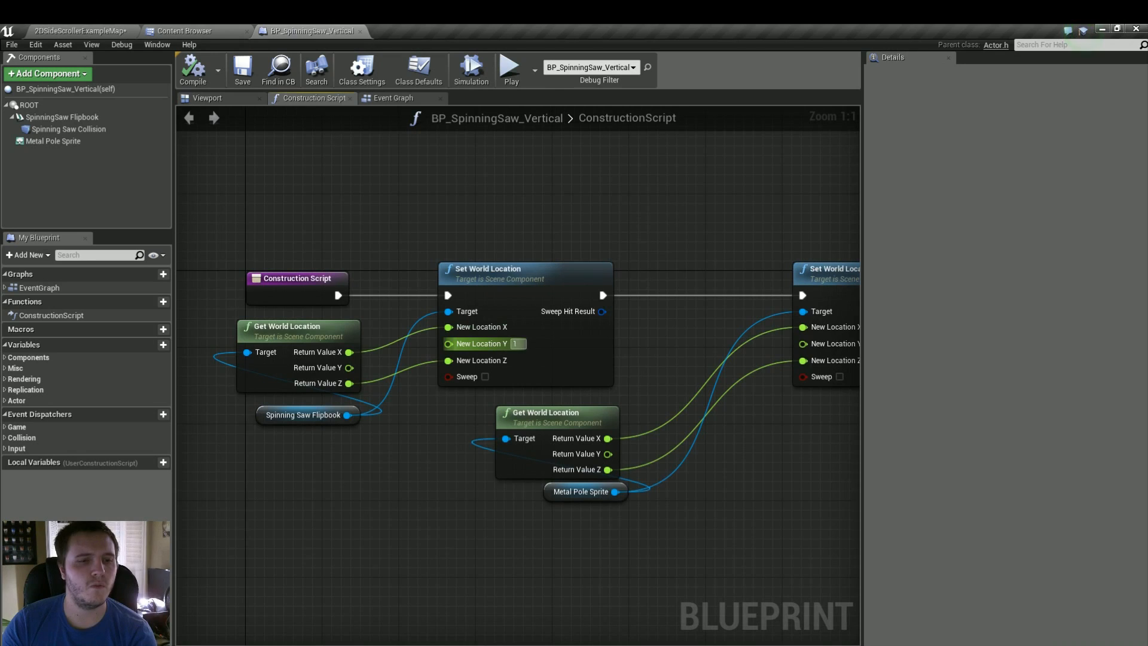
right_drag(666, 325, 441, 320)
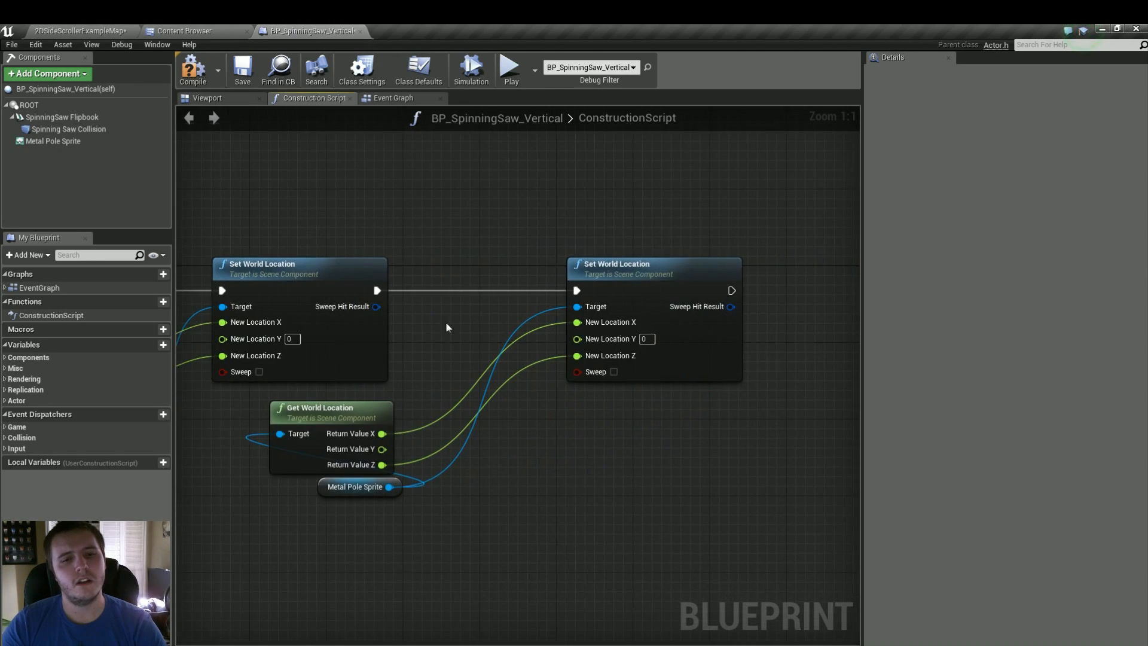
click(645, 339)
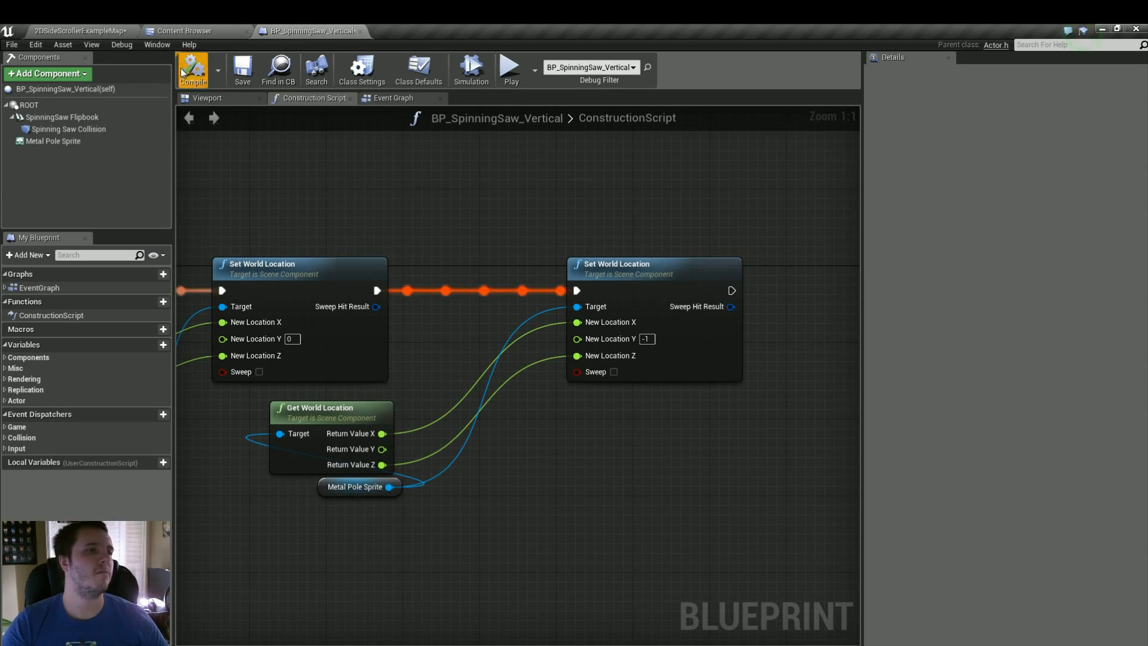
- Save and play the level to check the character's depth against the blade and pole, and end the session
click(120, 33)
key(ctrl+s)
right_drag(392, 299, 388, 304)
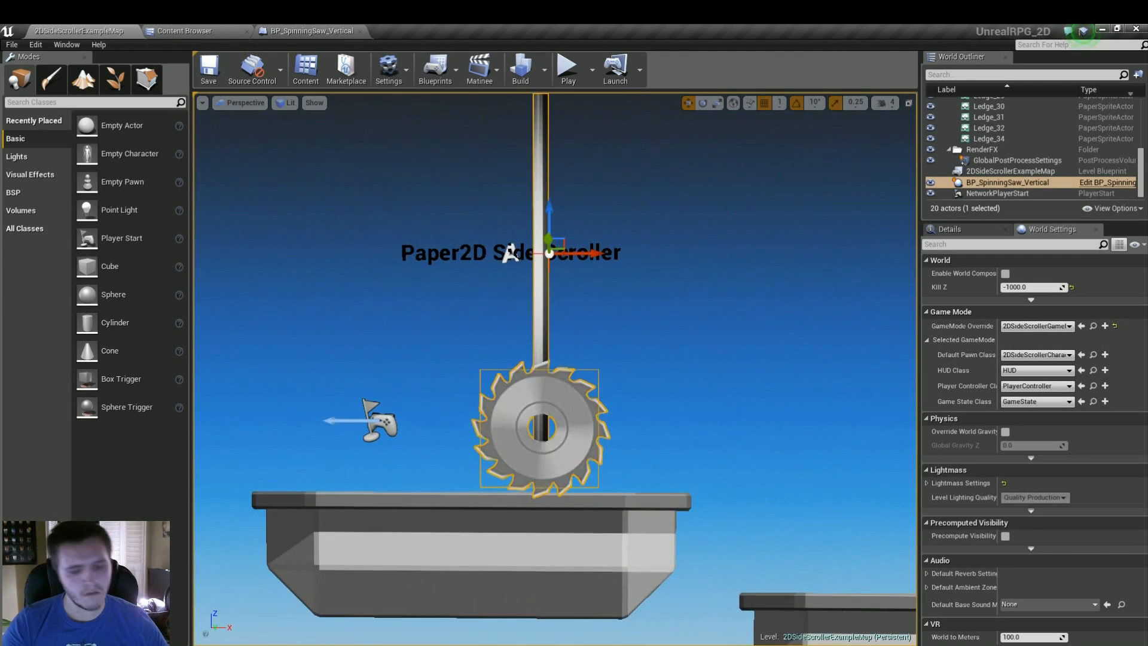
key(alt+p)
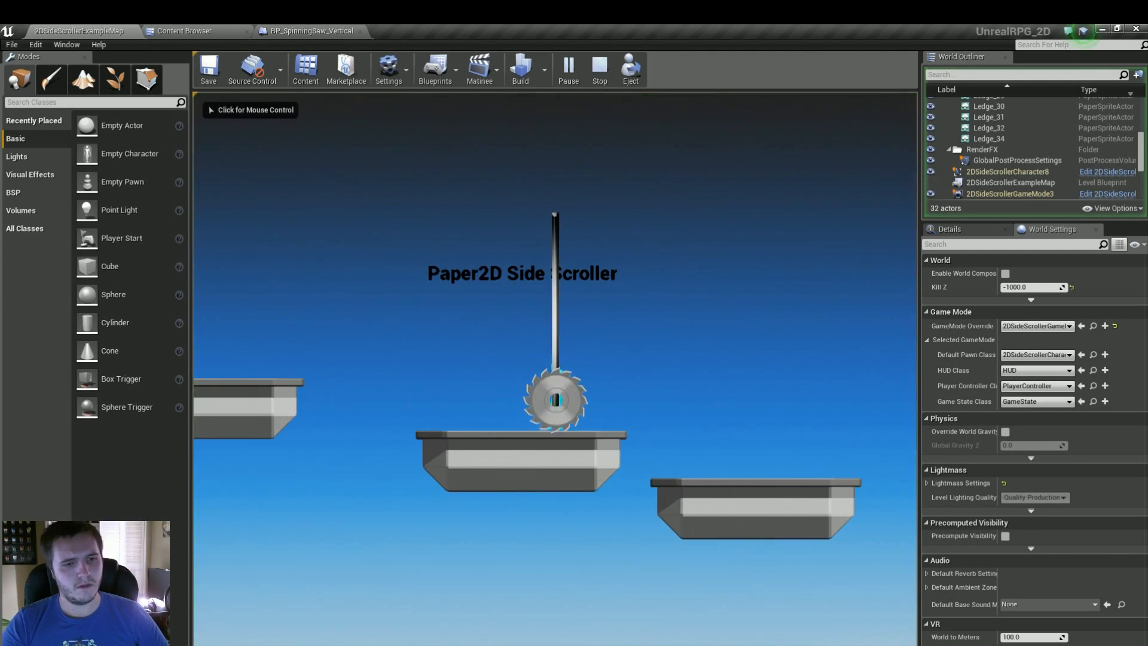
key(Escape)
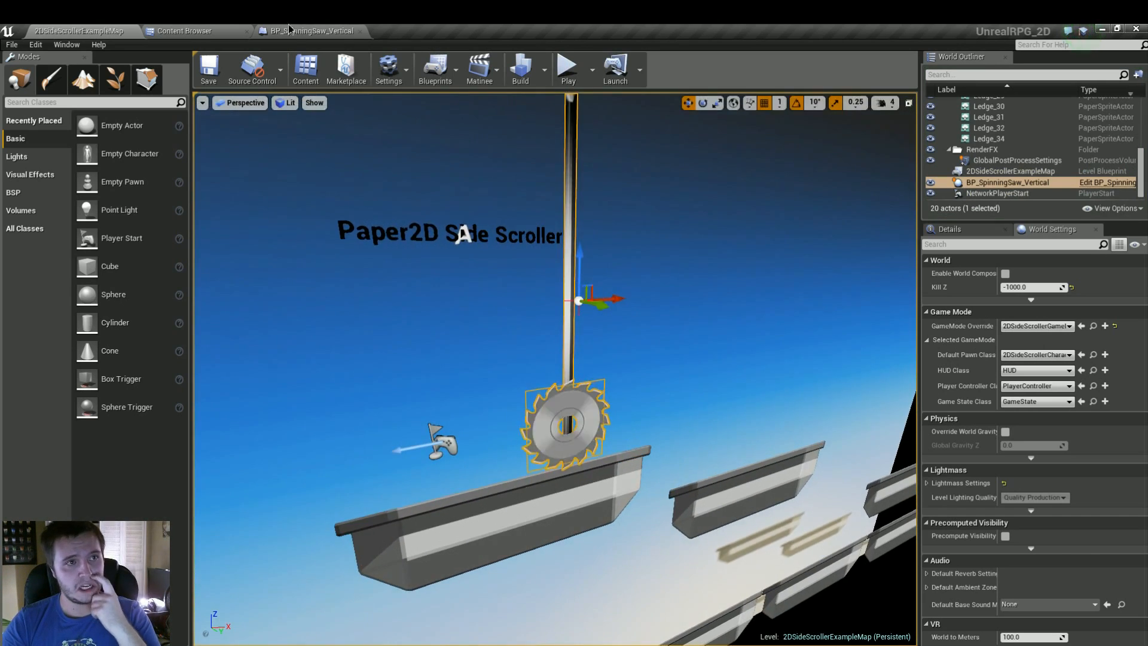
- Review the location nodes and inspect the SpinningSaw Flipbook's placement against the pole in the blueprint's 3D preview
click(288, 28)
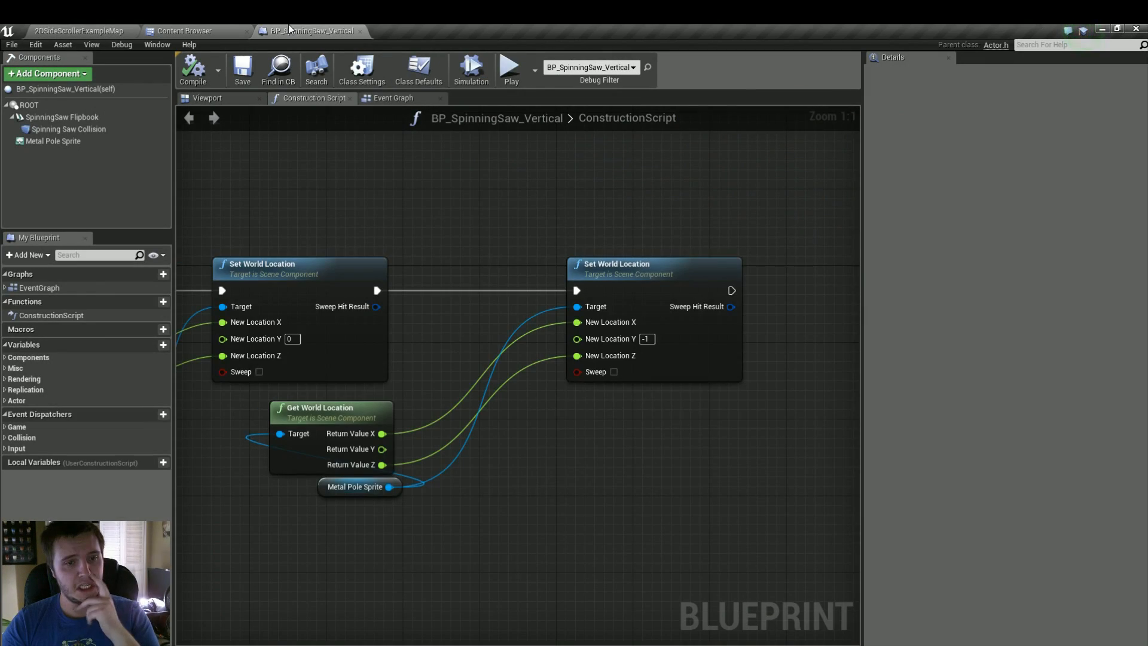
right_drag(293, 137, 398, 192)
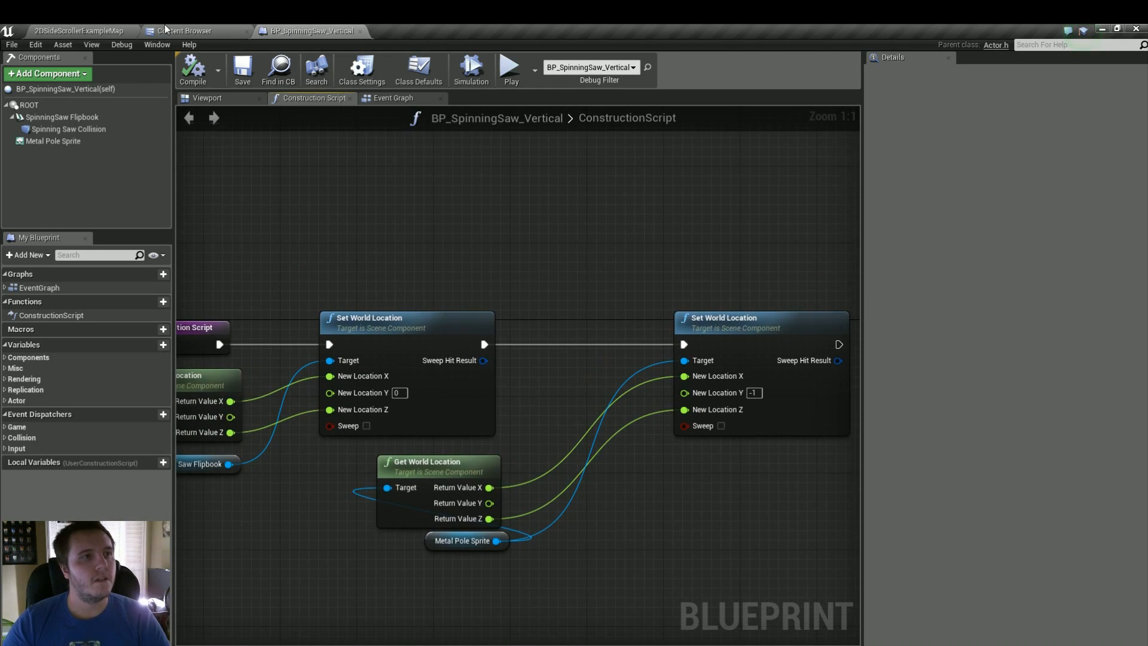
click(219, 94)
click(454, 419)
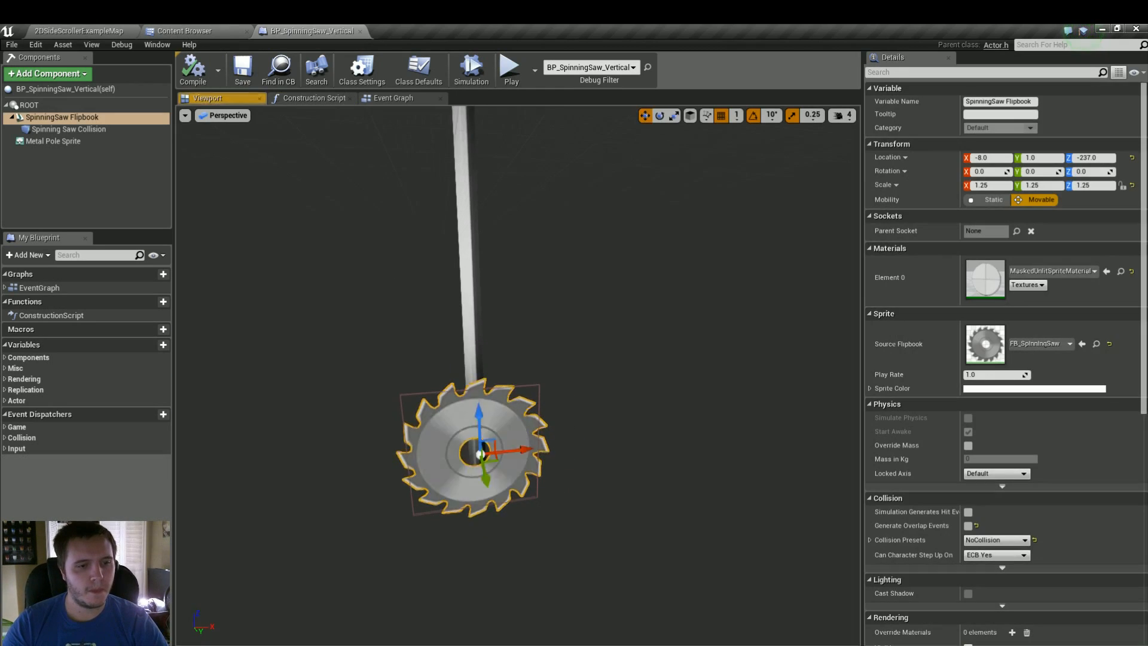
right_drag(441, 333, 425, 291)
- Play the level once more, run the character into the saw, and stop playing
click(79, 32)
key(alt+p)
key(d)
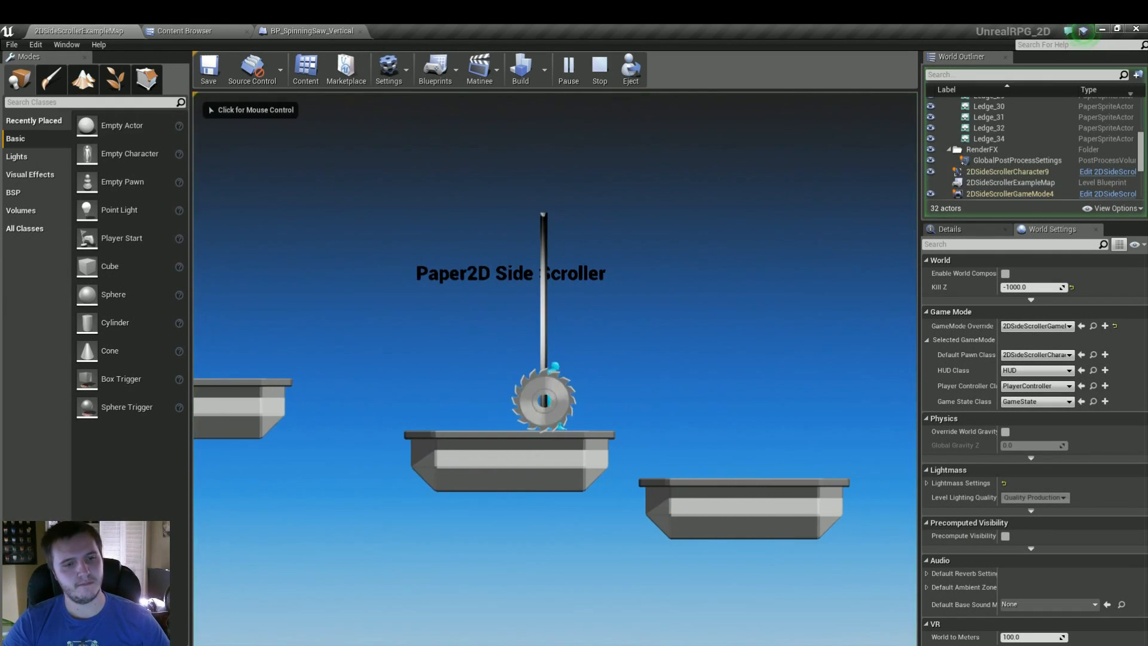
key(Escape)
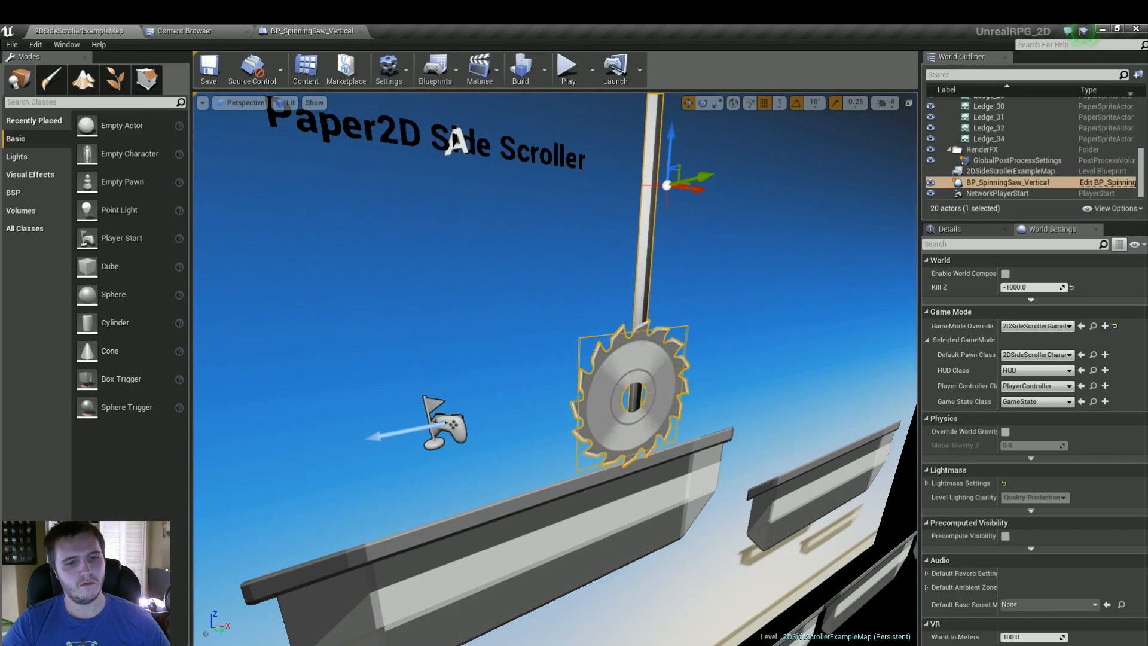
- In the Construction Script, set New Location Y to -1 for the Spinning Saw Flipbook and -2 for the Metal Pole Sprite, and compile
click(295, 31)
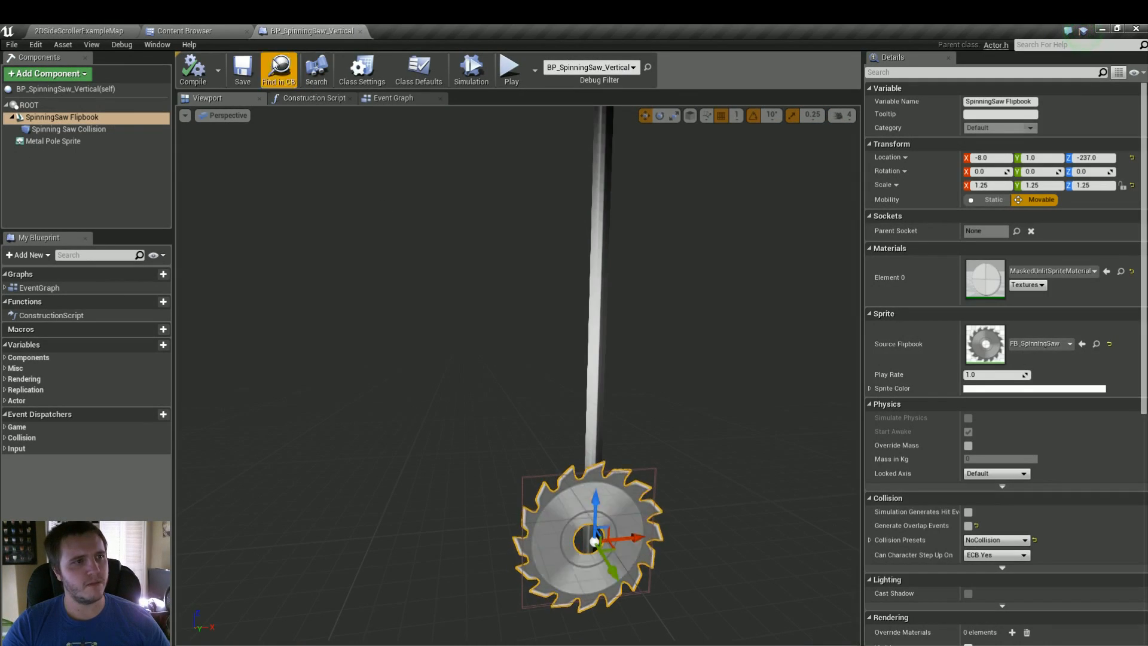
click(309, 99)
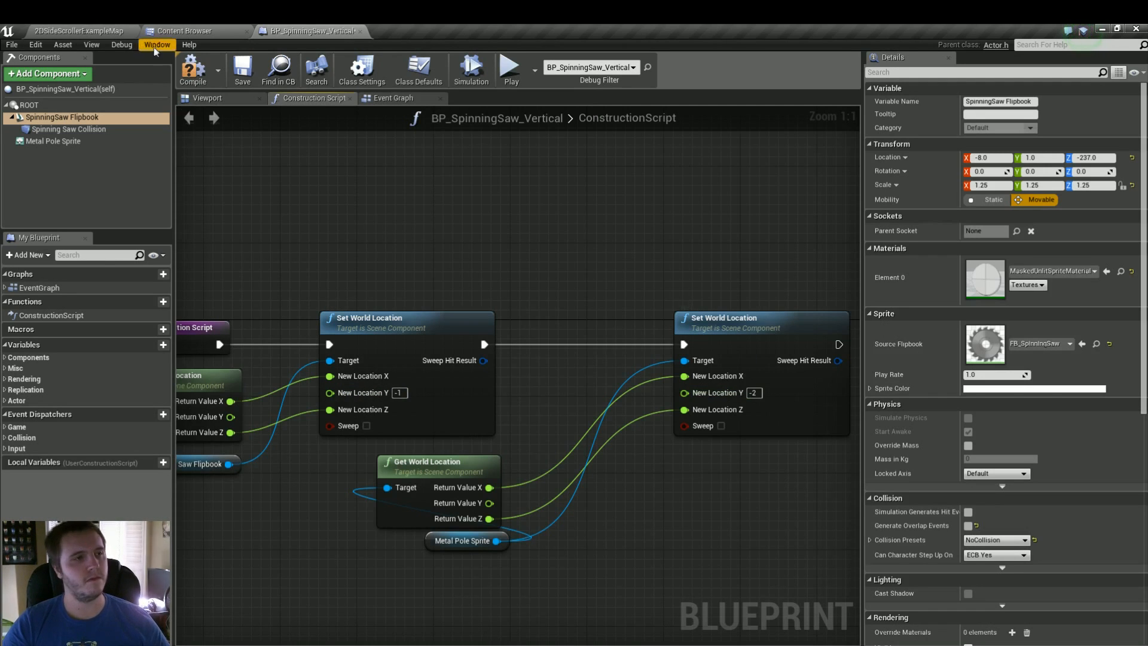
click(194, 77)
- Play the level, run and jump the character around the spinning saw to check the layering, and stop playing
click(84, 31)
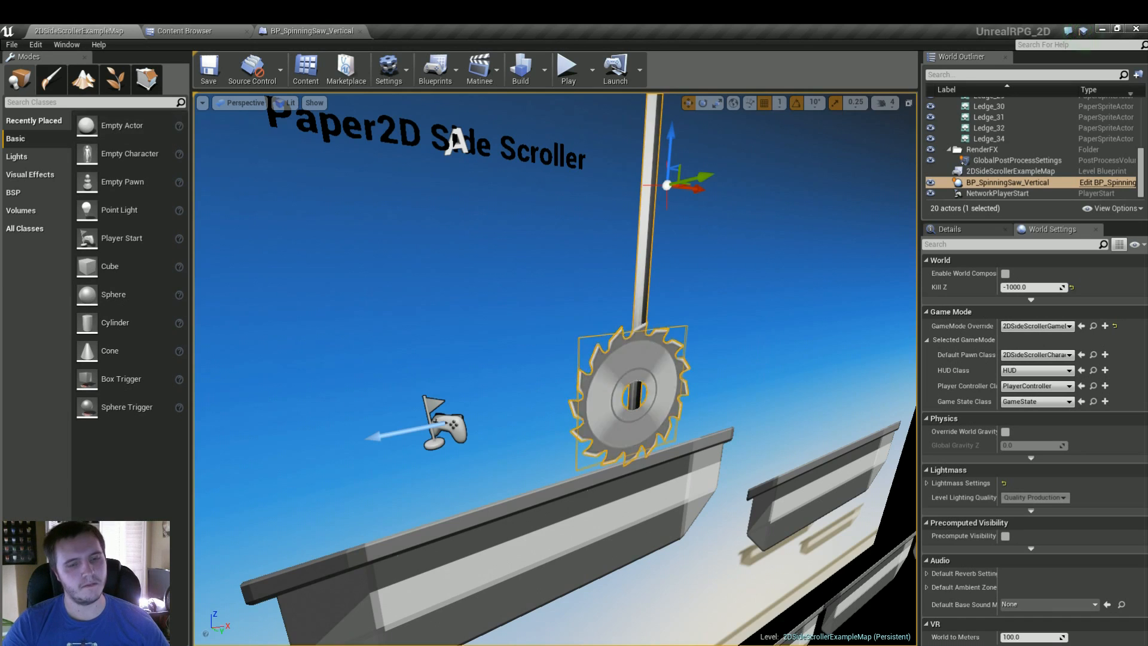
right_drag(396, 365, 372, 349)
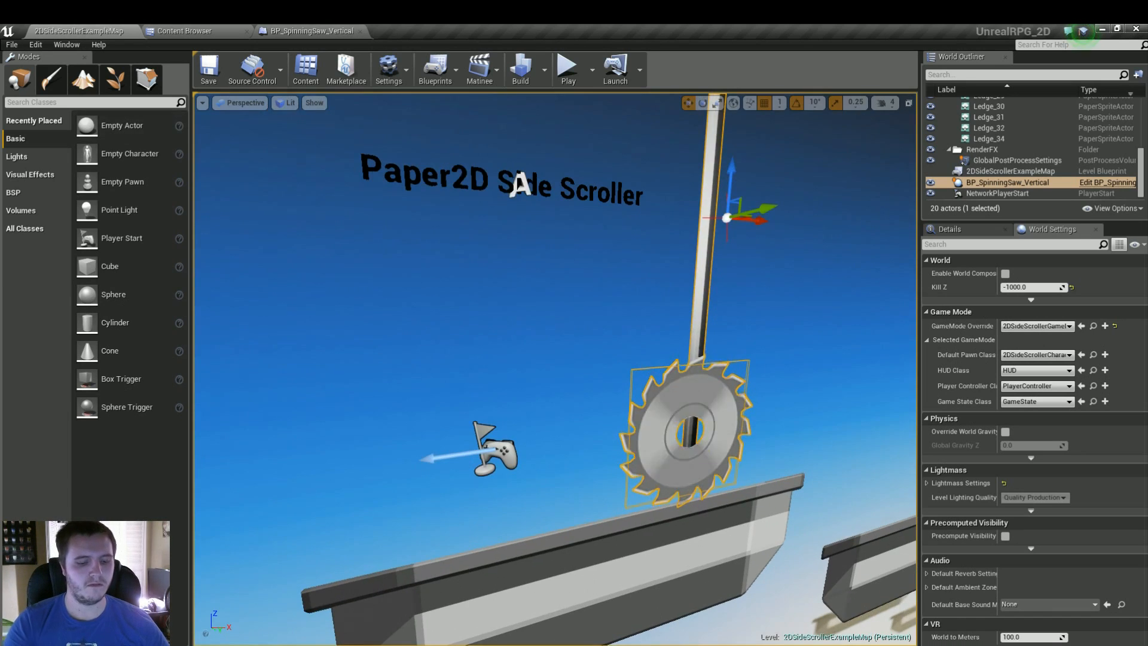
key(alt+p)
key(d)
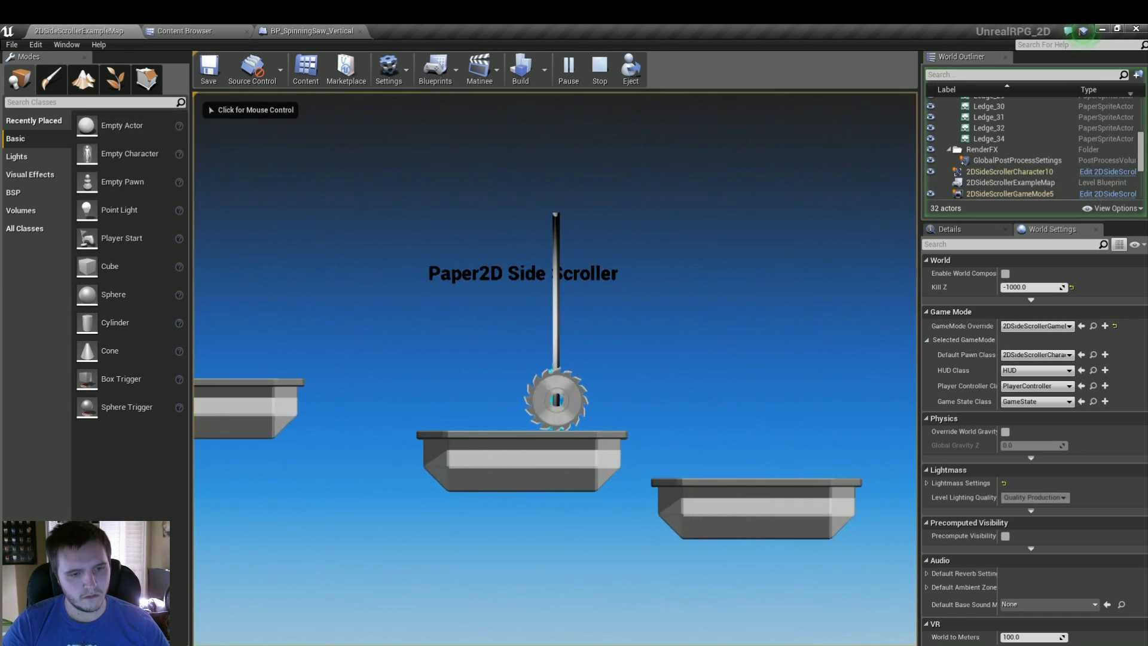
key(space)
key(a)
key(space)
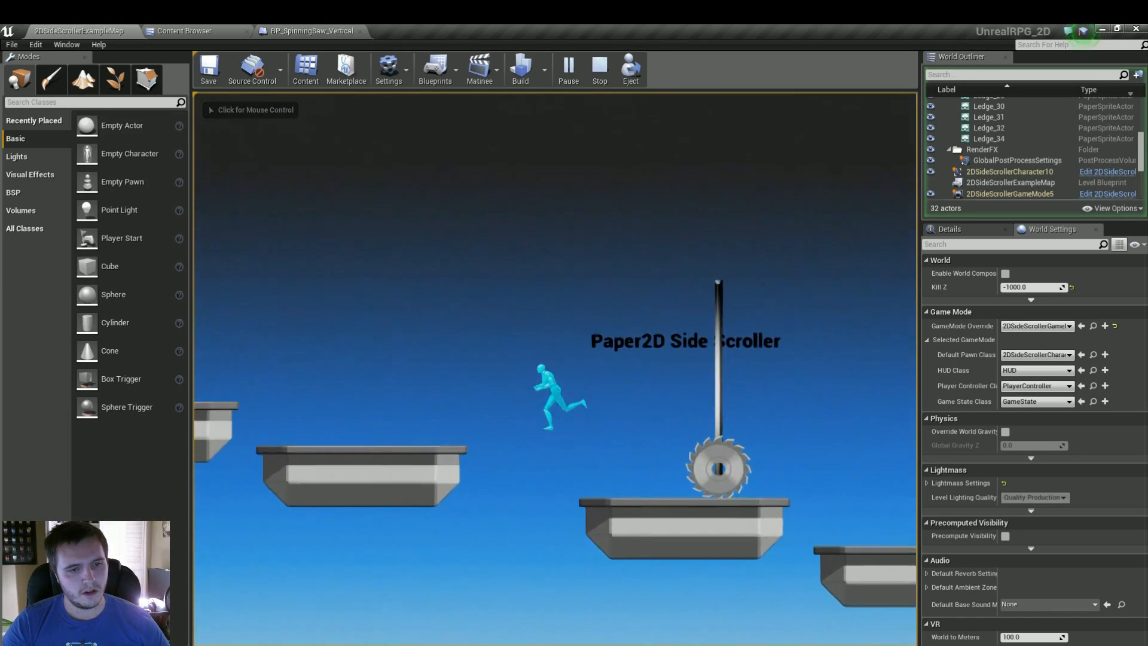
key(d)
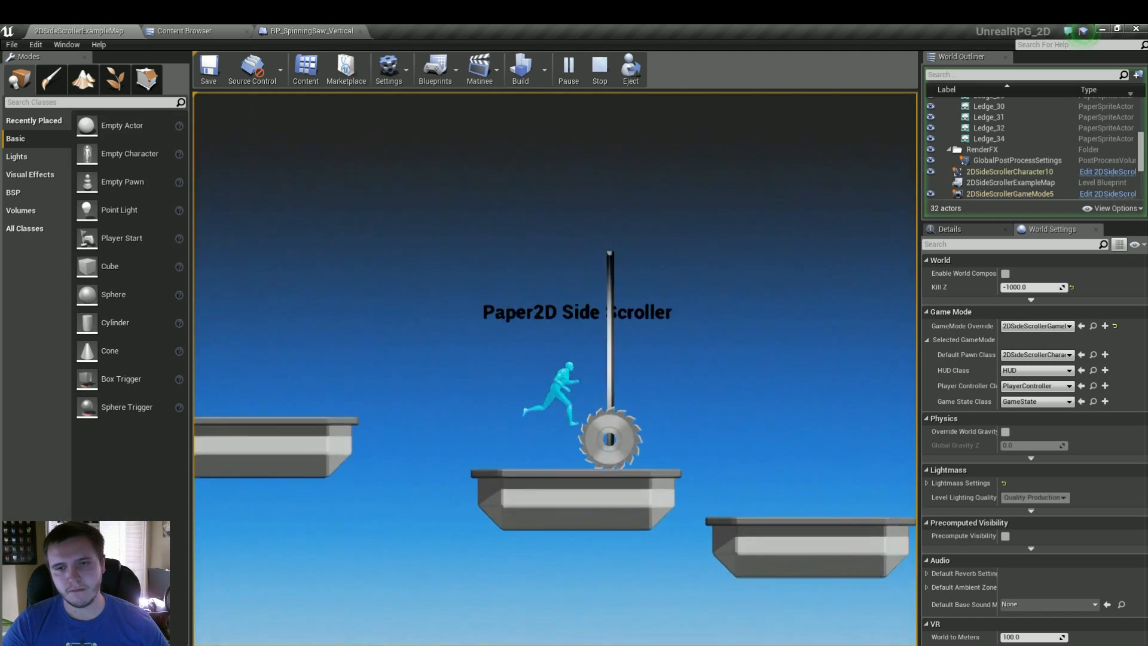
key(d)
key(a)
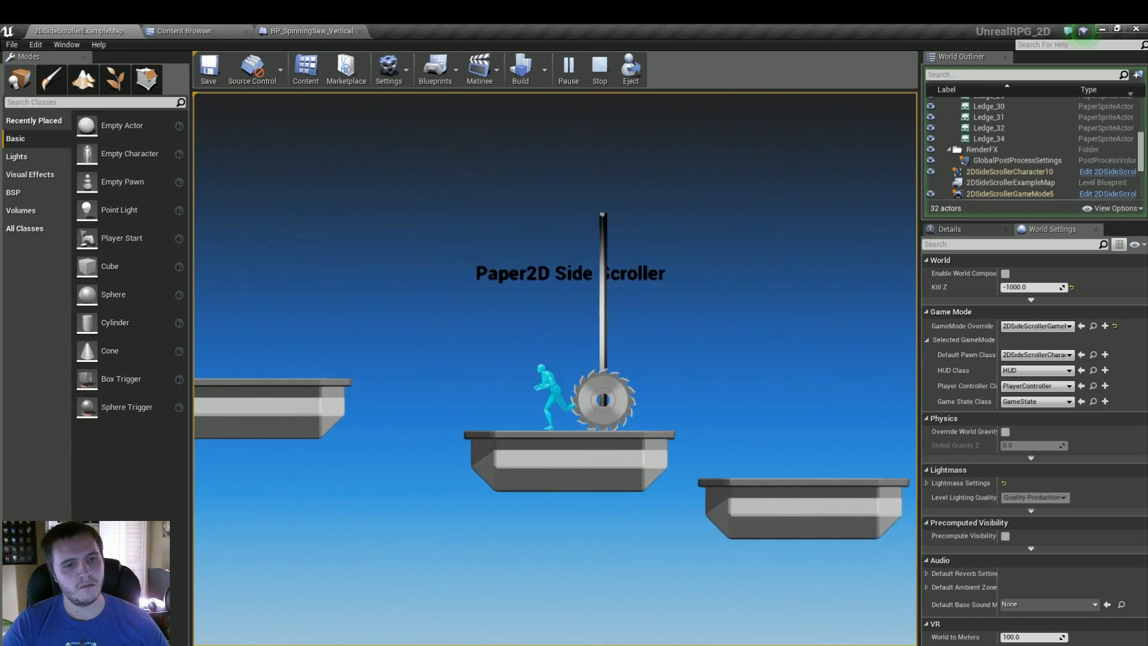
key(Escape)
- Delete the saw trap from the level and place a fresh BP_SpinningSaw_Vertical on the ledge beside the player start
right_drag(557, 359, 616, 347)
key(Delete)
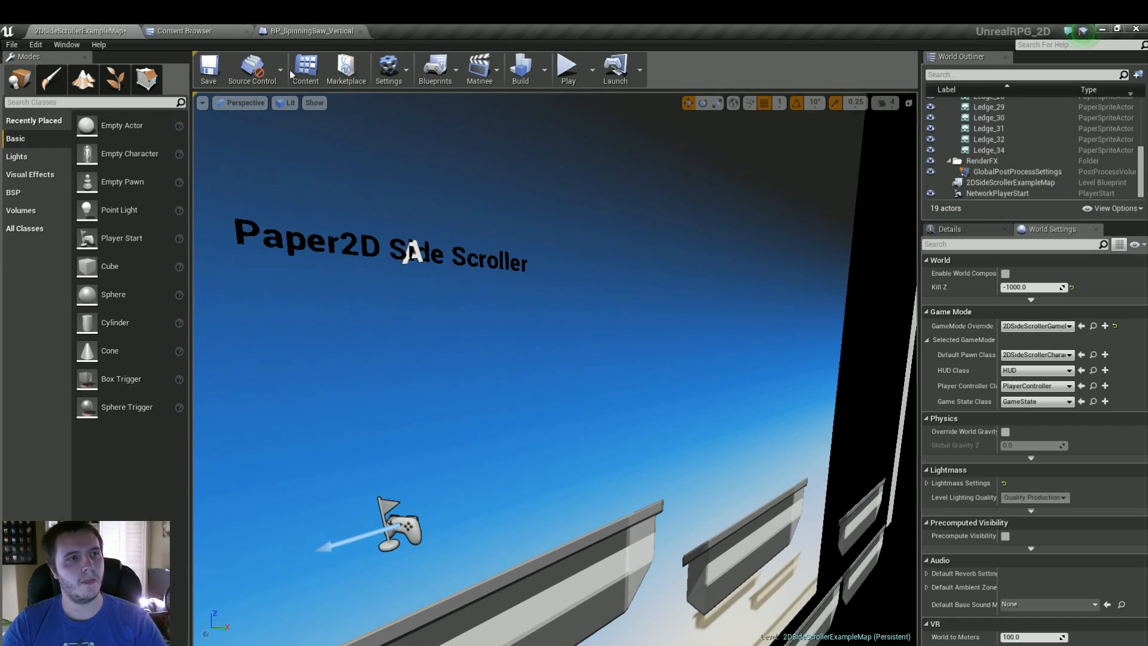
click(293, 31)
click(278, 69)
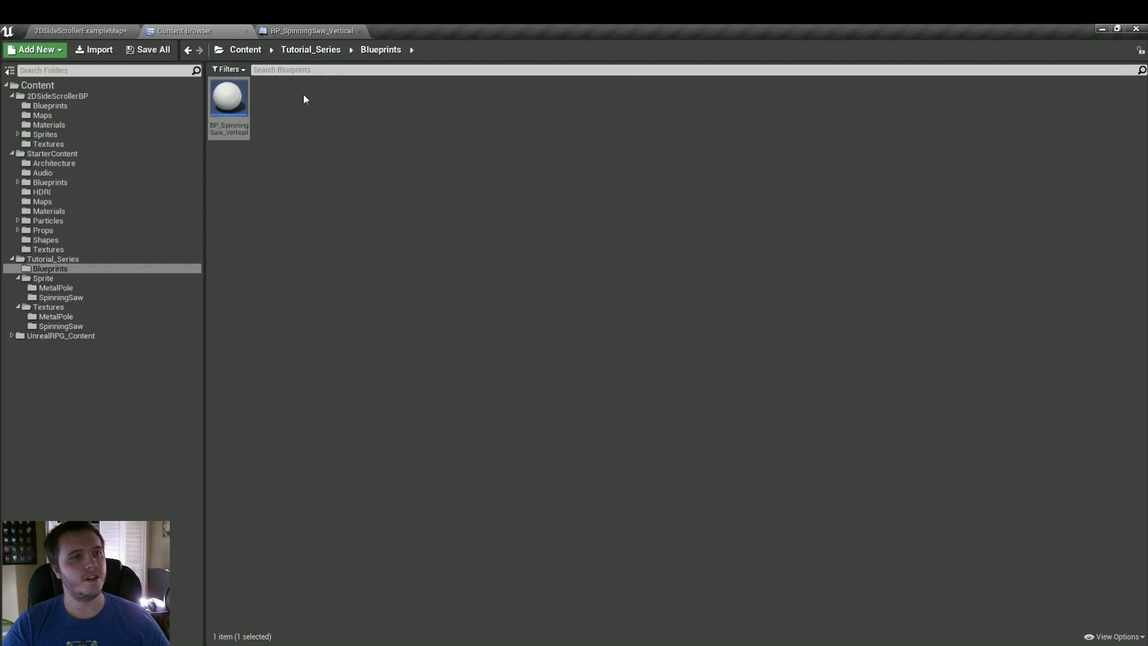
click(72, 29)
right_drag(567, 495, 547, 492)
right_click(566, 496)
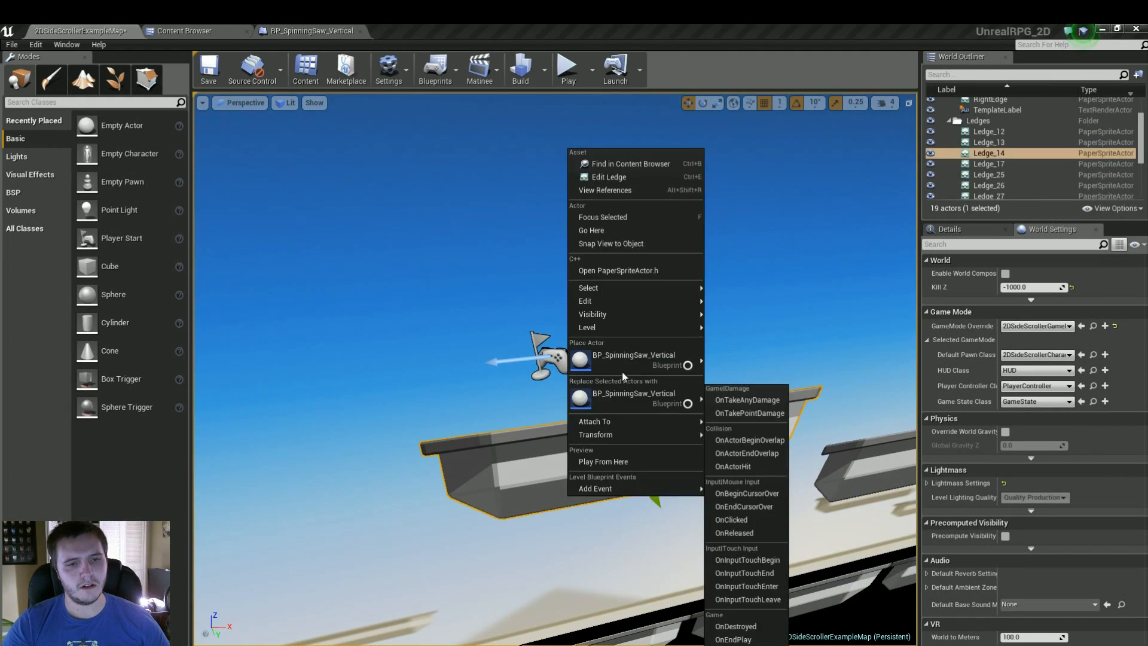
click(623, 360)
drag(568, 467, 565, 229)
drag(614, 284, 807, 271)
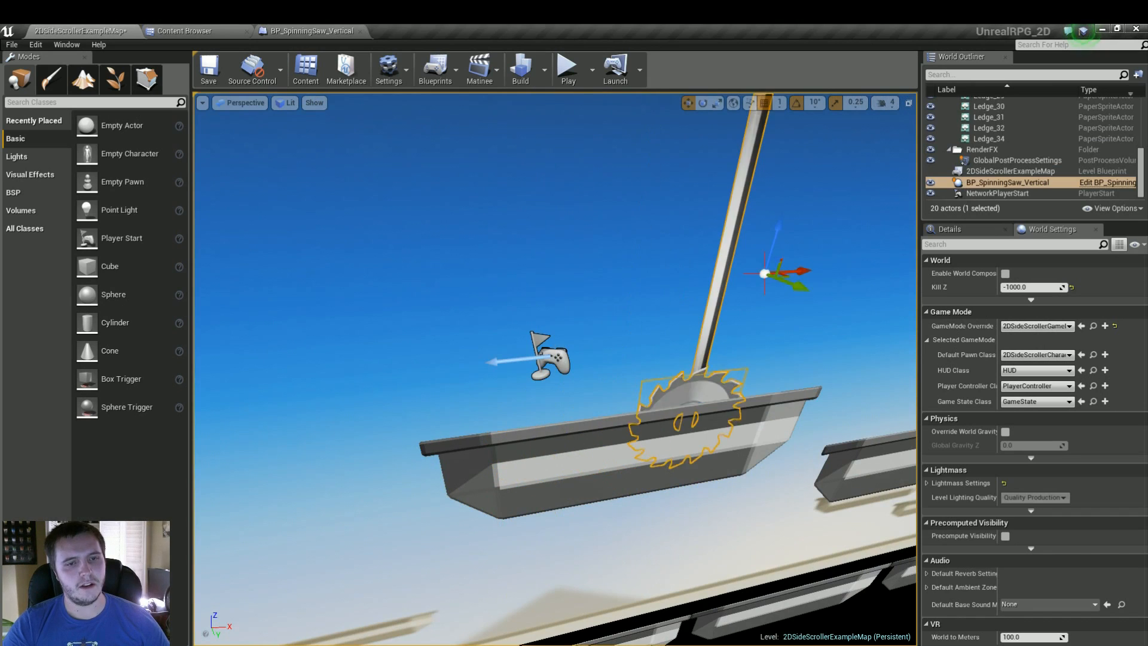
- Play the level to check the new saw's depth against the character, and end the session
right_drag(807, 271, 792, 233)
key(alt+p)
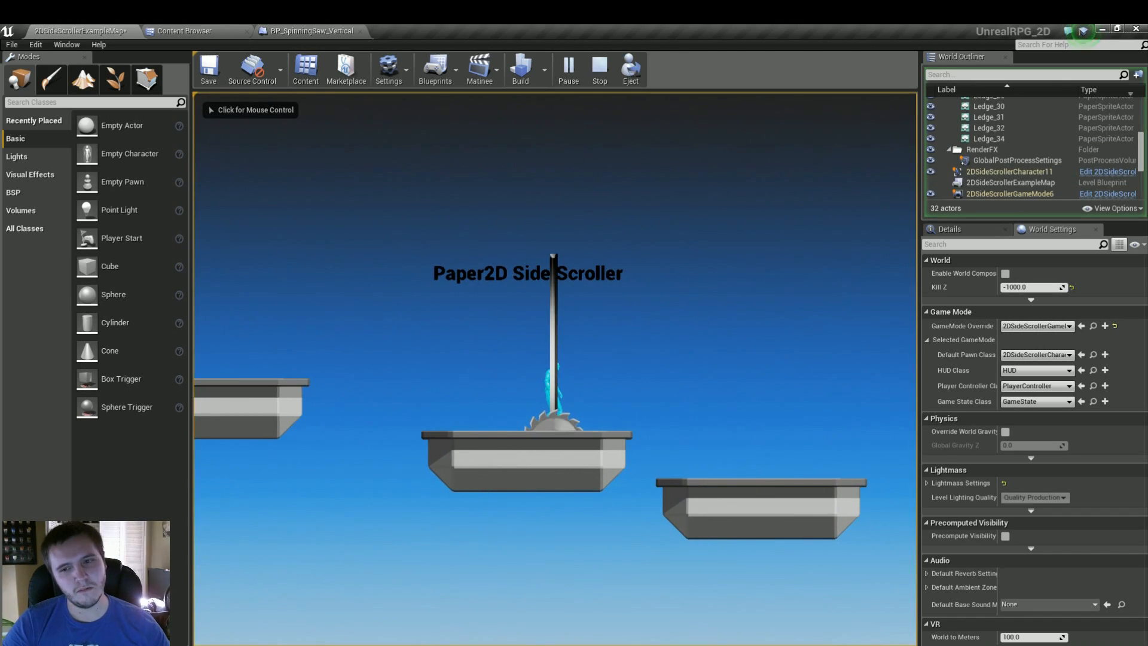
key(Escape)
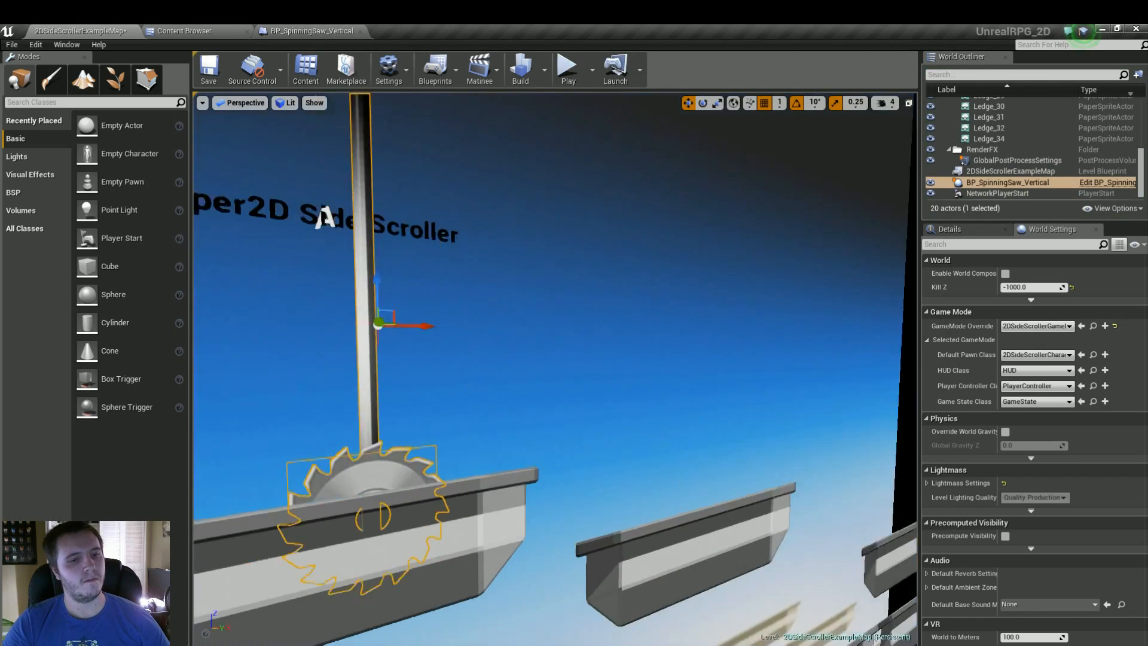
- Open the 2DSideScrollerCharacter blueprint from the 2DSideScrollerBP Blueprints folder and show its Construction Script
click(167, 28)
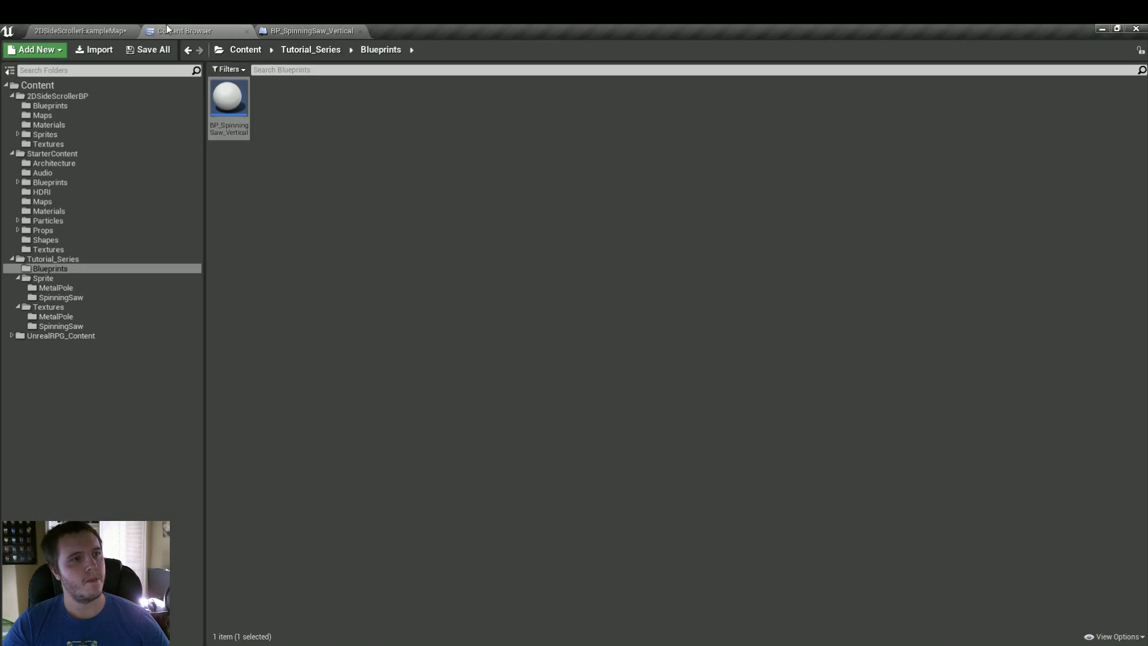
click(50, 106)
double_click(229, 98)
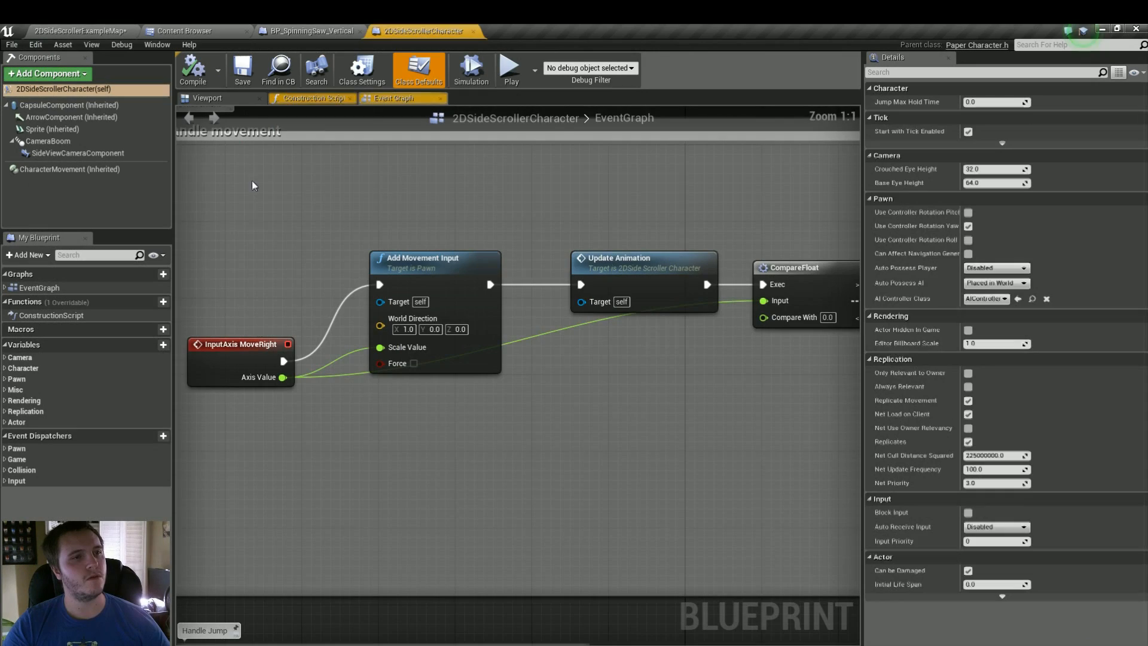
click(206, 98)
click(283, 97)
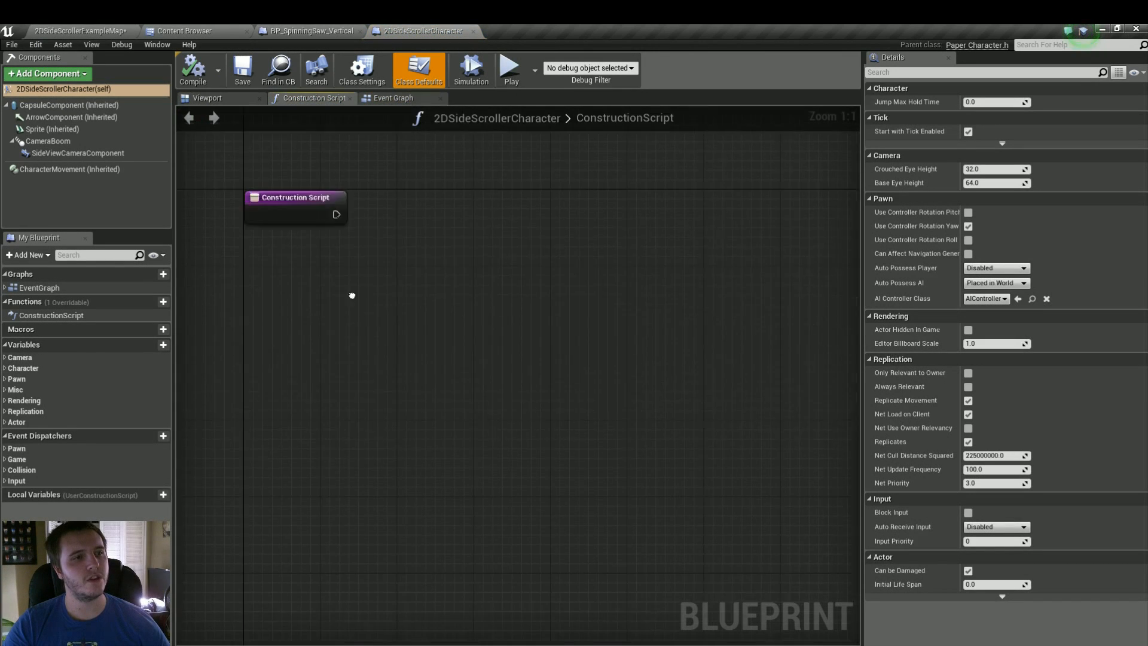
right_drag(339, 252, 321, 368)
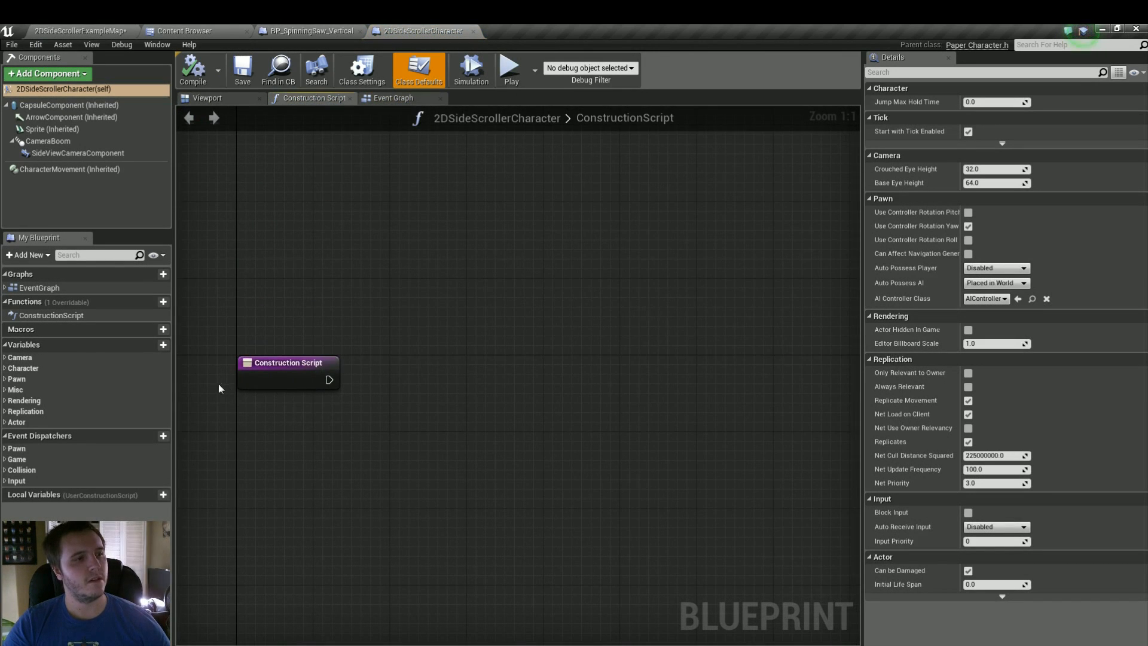
click(71, 167)
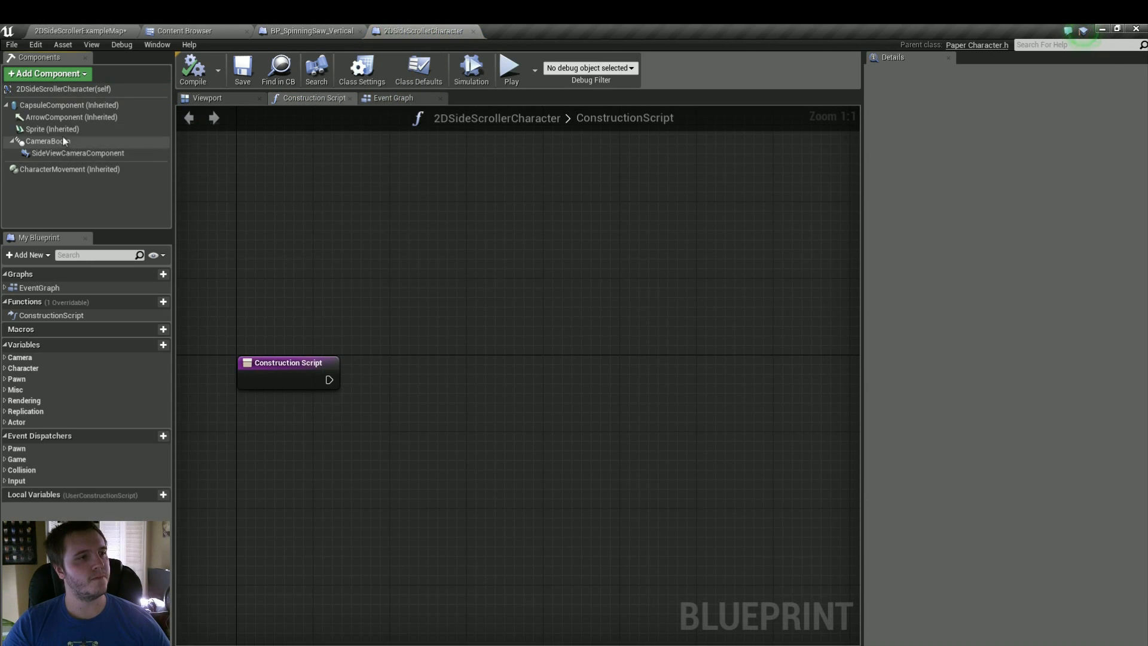
- Add a Get Actor Location node below the Construction Script node and split its return value into X, Y and Z
right_click(252, 445)
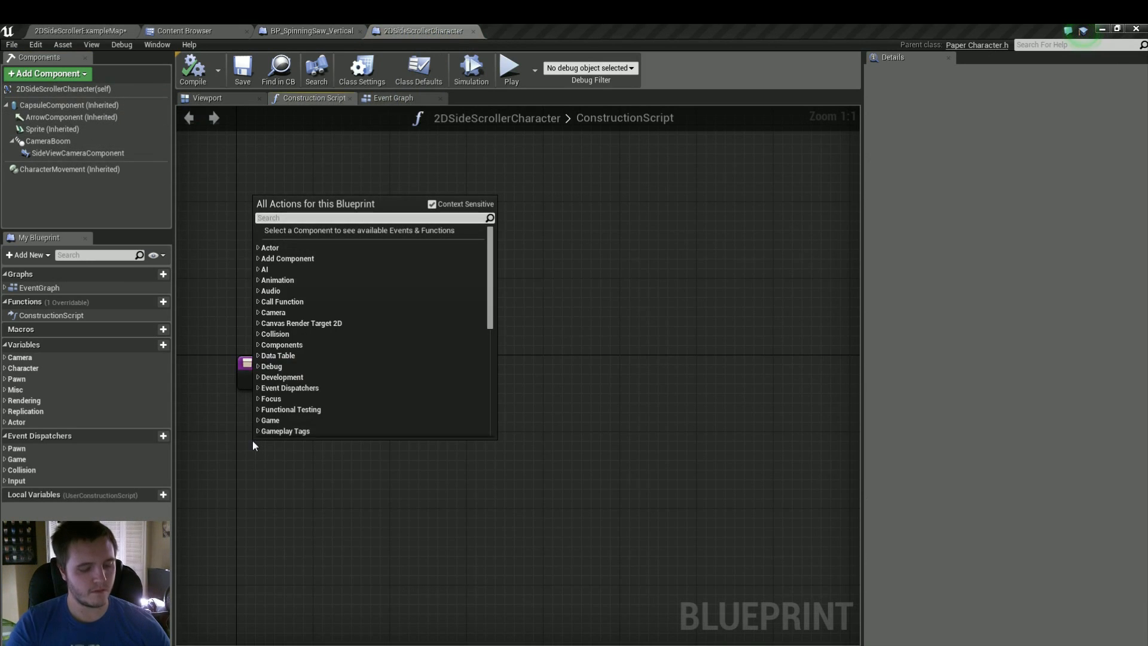
text(get actor l)
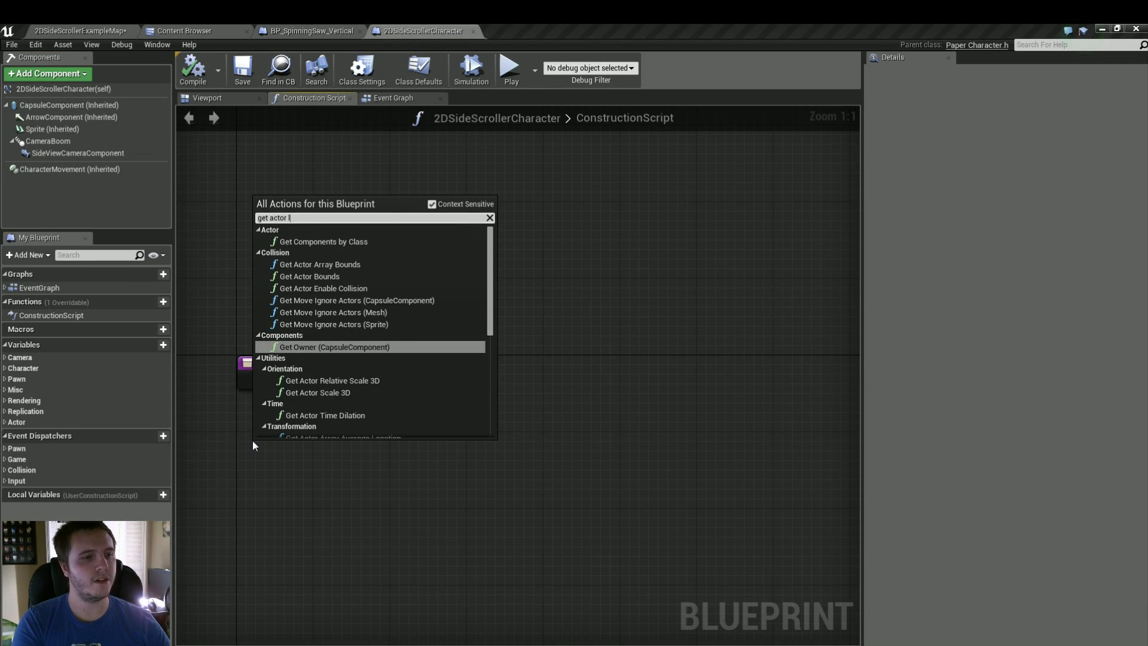
text(ocation)
click(319, 271)
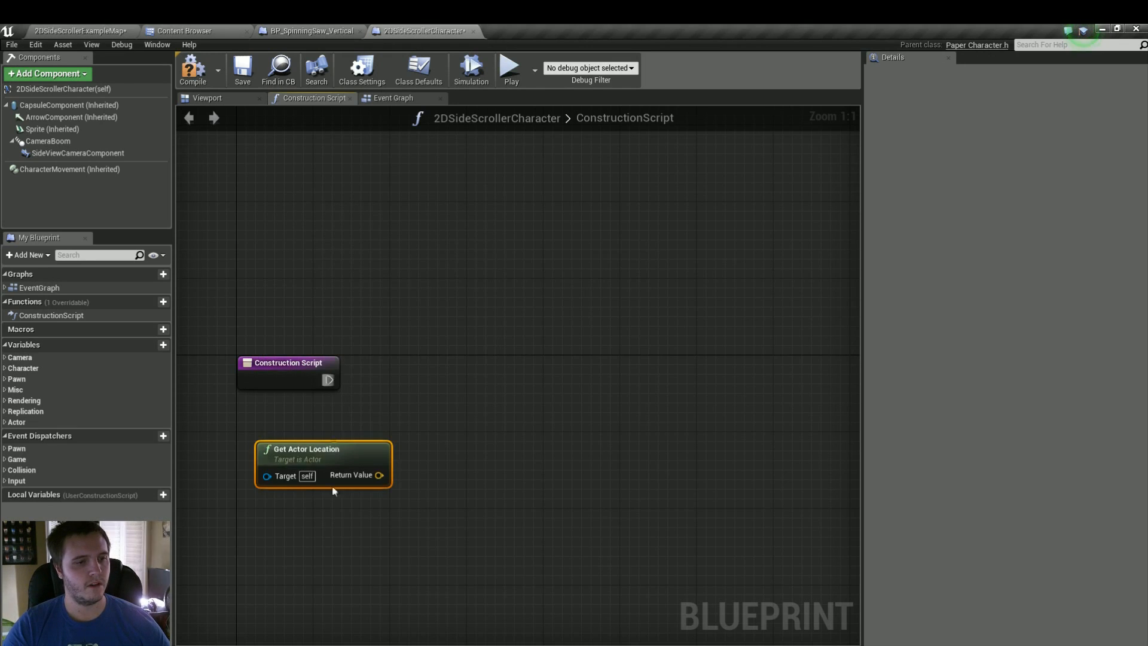
right_drag(379, 482, 380, 476)
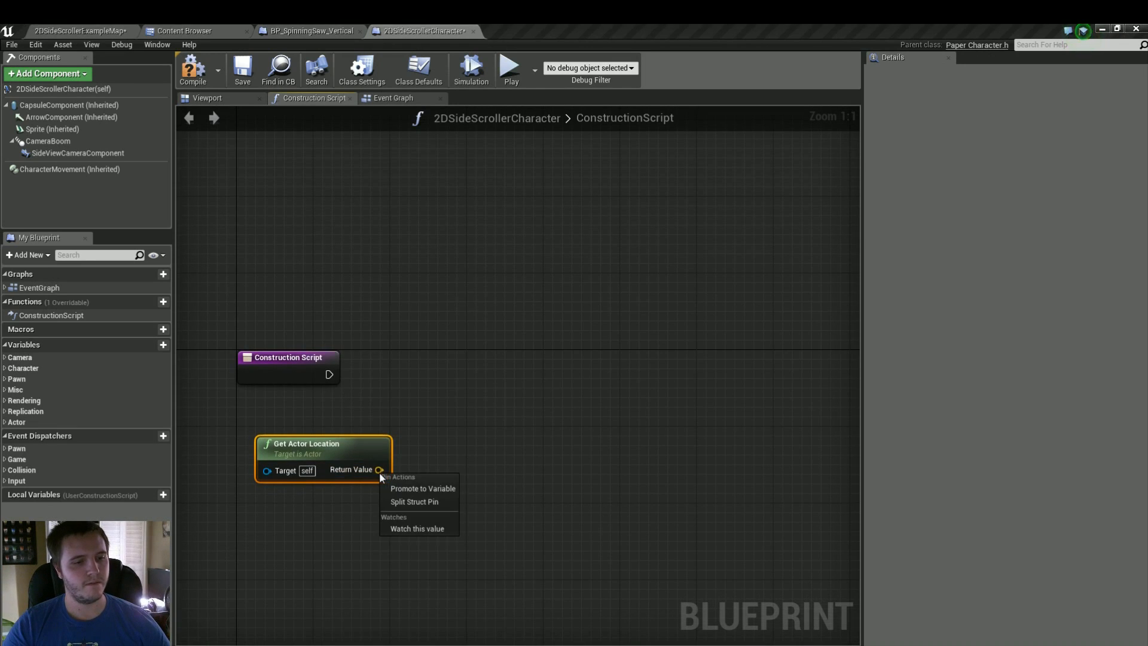
click(398, 503)
- Add a Set Actor Location node run by the Construction Script and split its New Location into X, Y and Z
right_click(414, 375)
text(set ac)
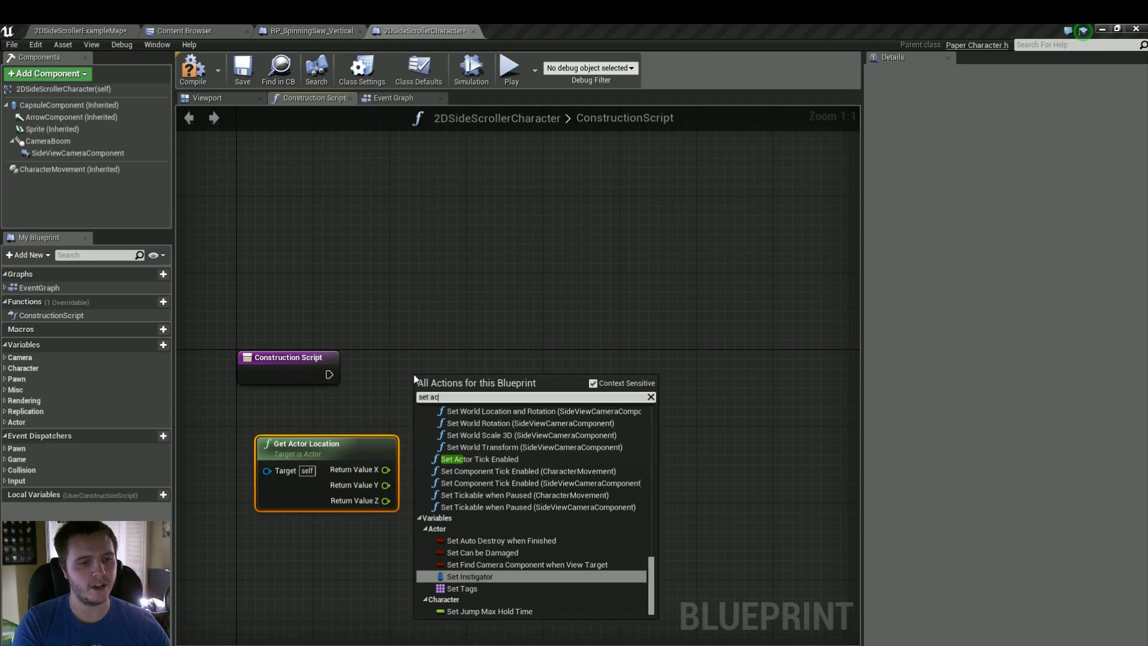
text(tor location)
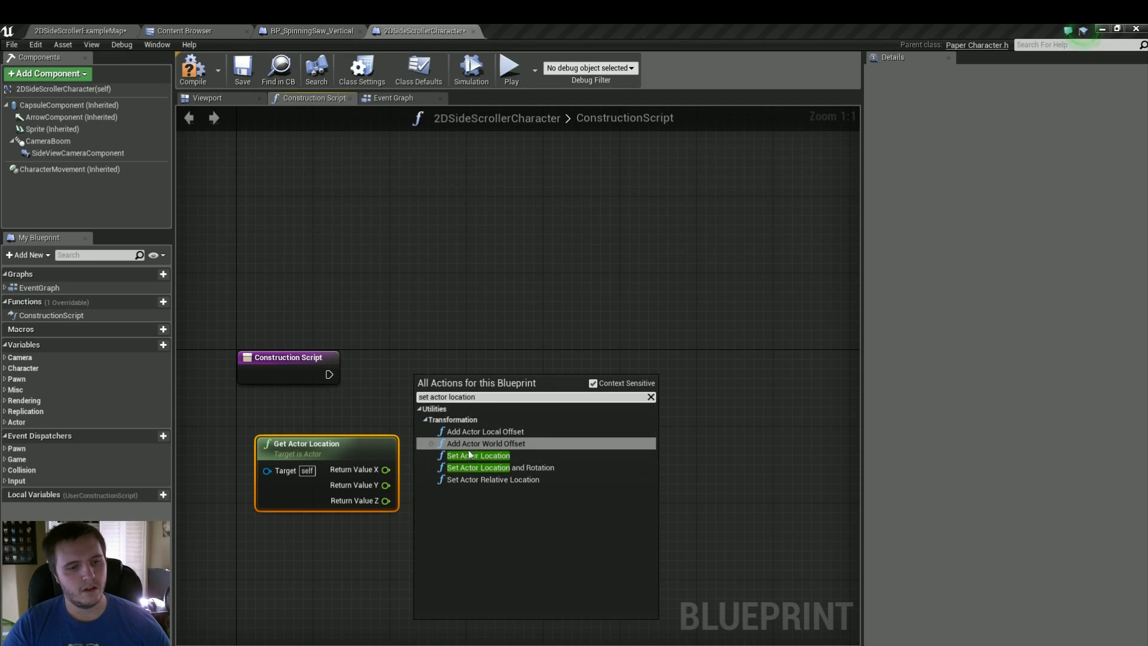
click(469, 455)
right_click(438, 454)
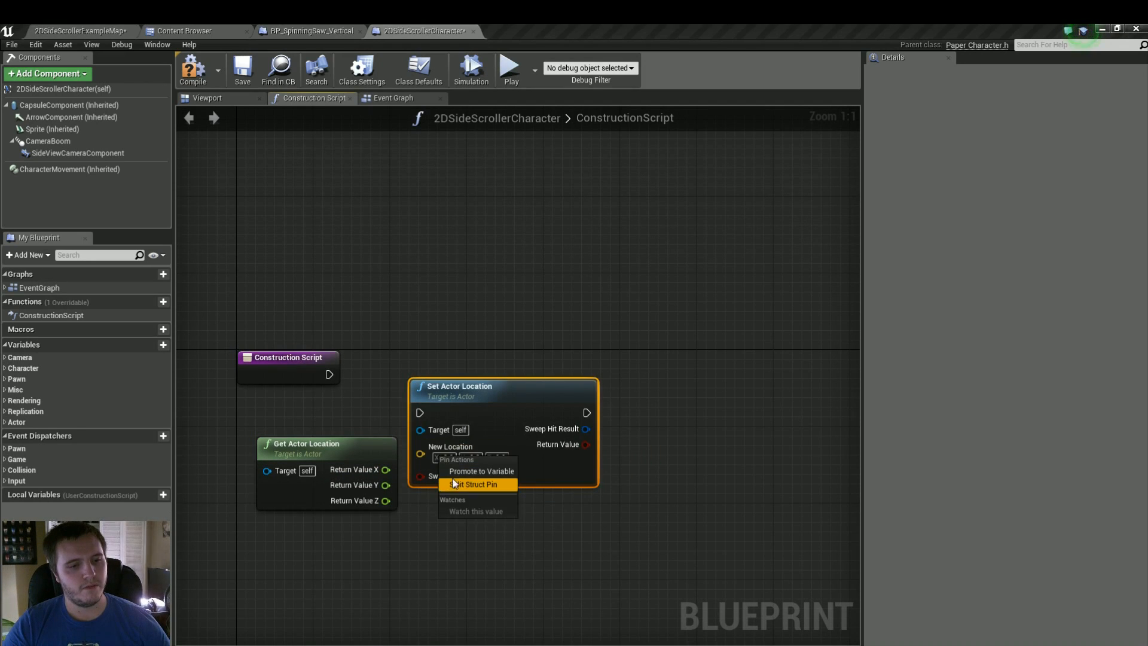
click(453, 484)
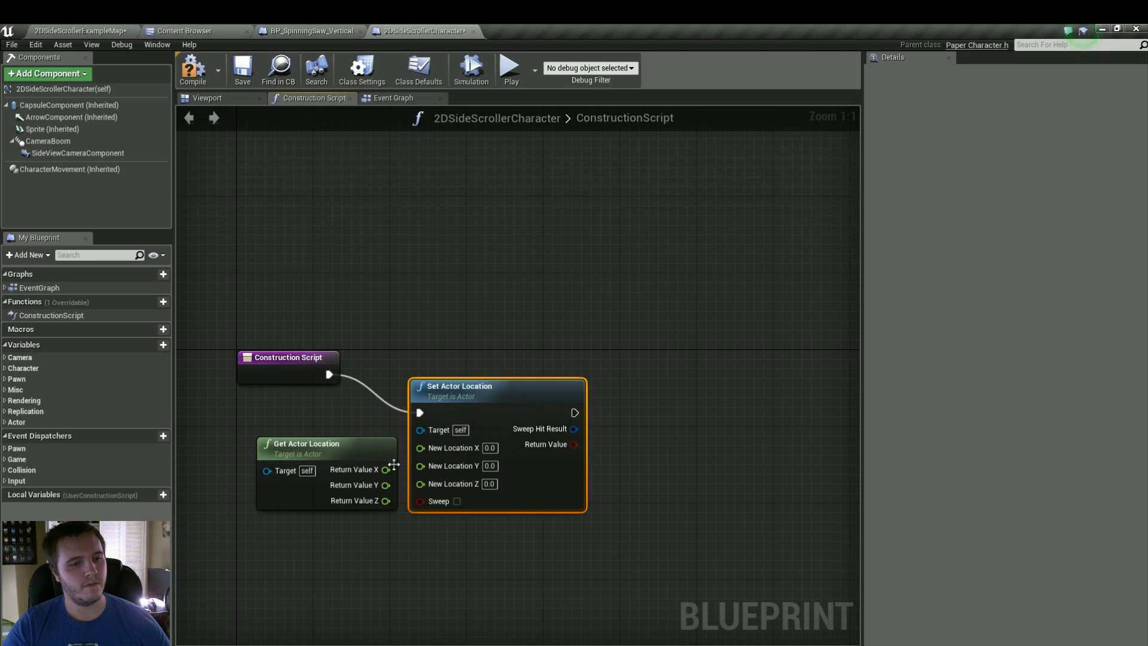
- Wire the actor's X and Z location values into Set Actor Location, align the Construction Script node with it, and compile
drag(417, 443, 420, 448)
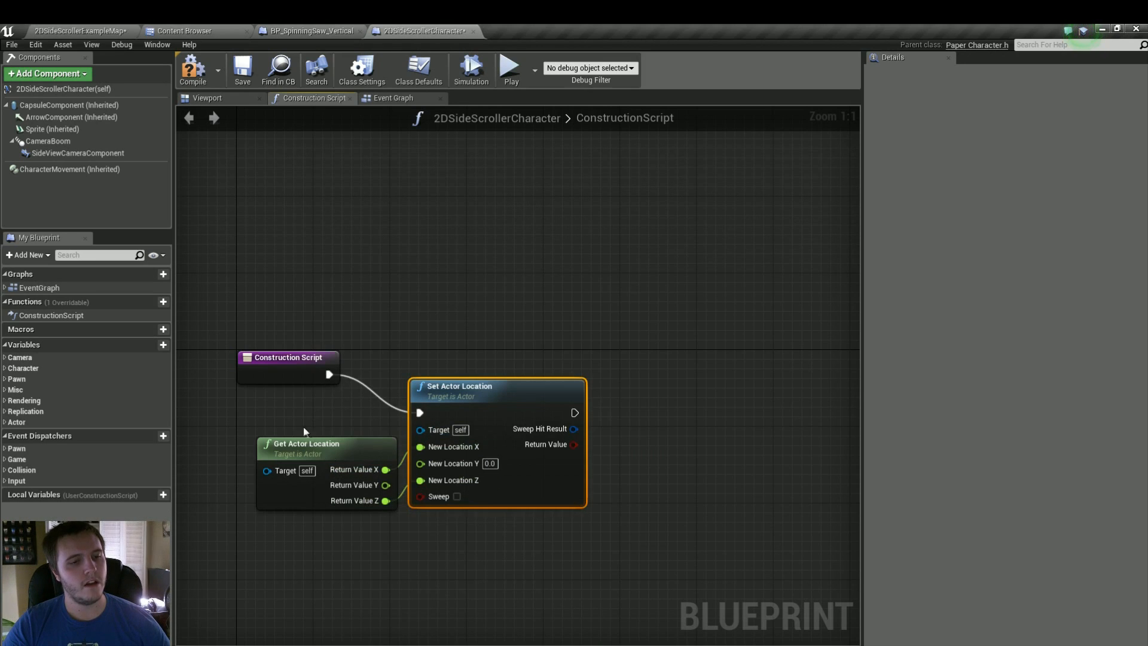
right_drag(304, 431, 367, 389)
drag(341, 333, 377, 370)
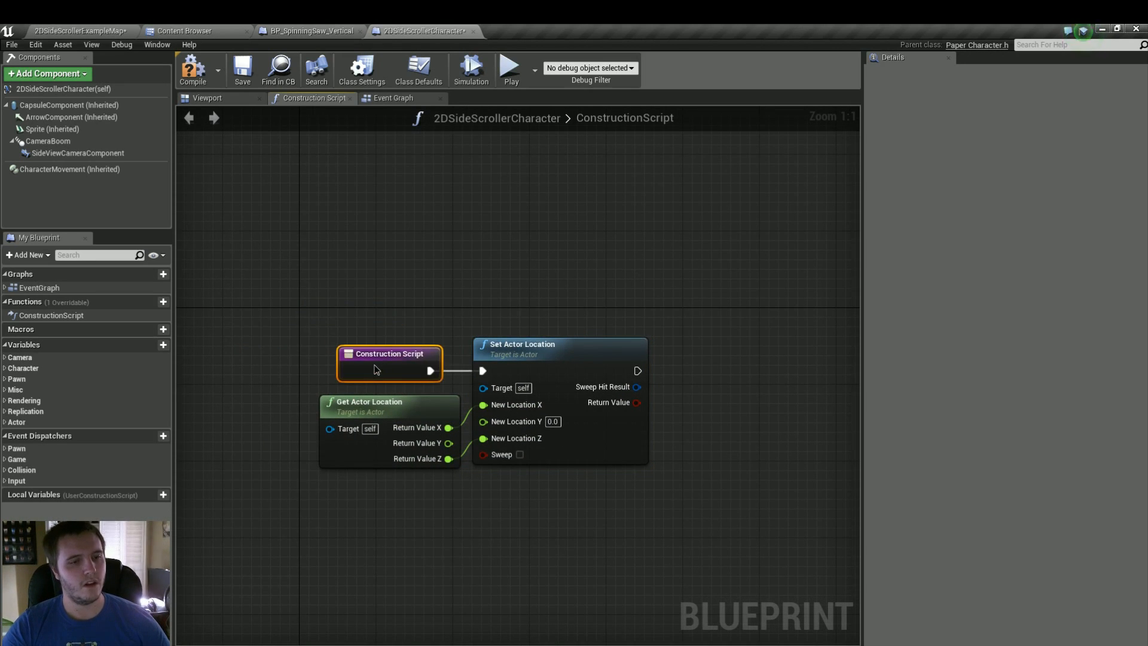
click(191, 75)
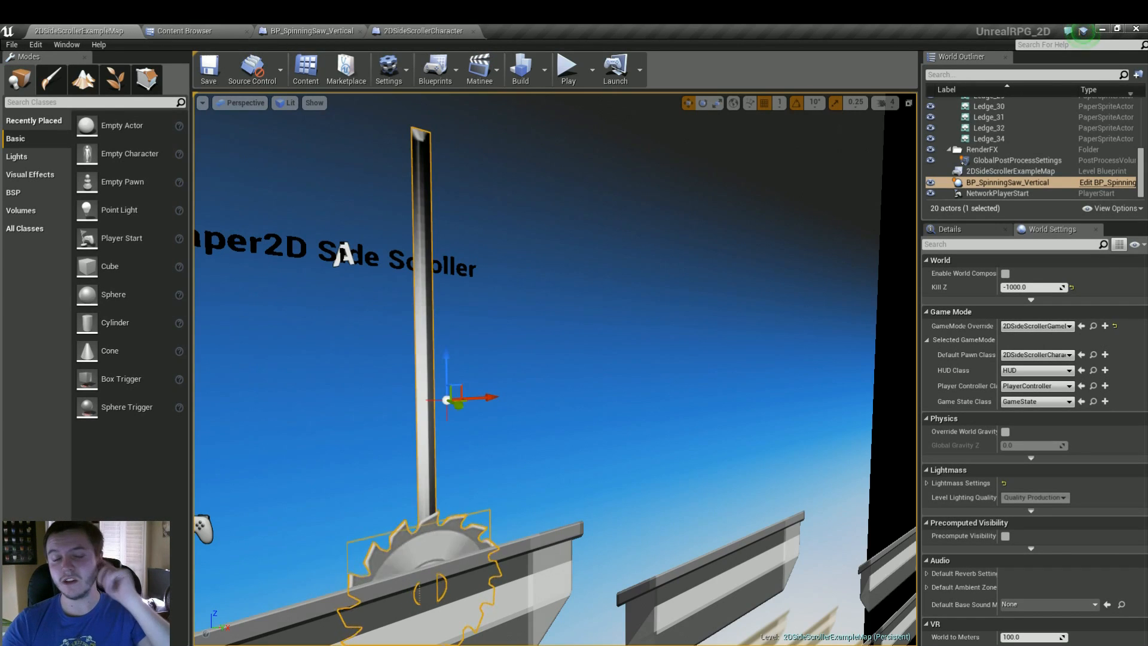
- Test-play the level briefly, and raise the saw trap until its whole blade sits just above the ledge
key(alt+p)
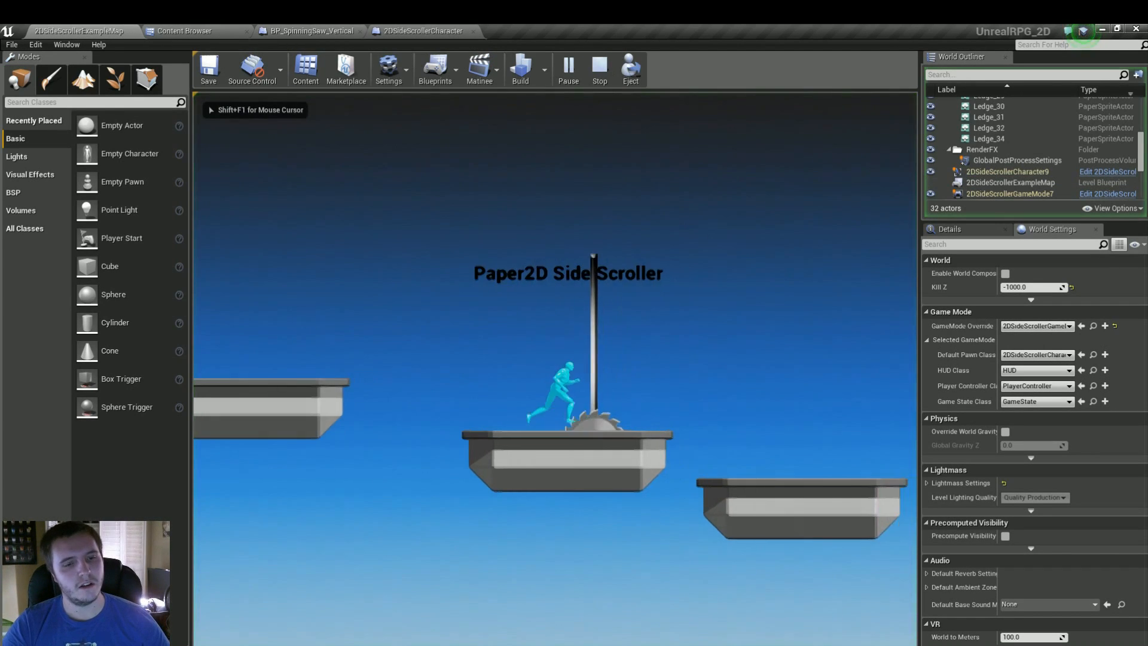
key(Escape)
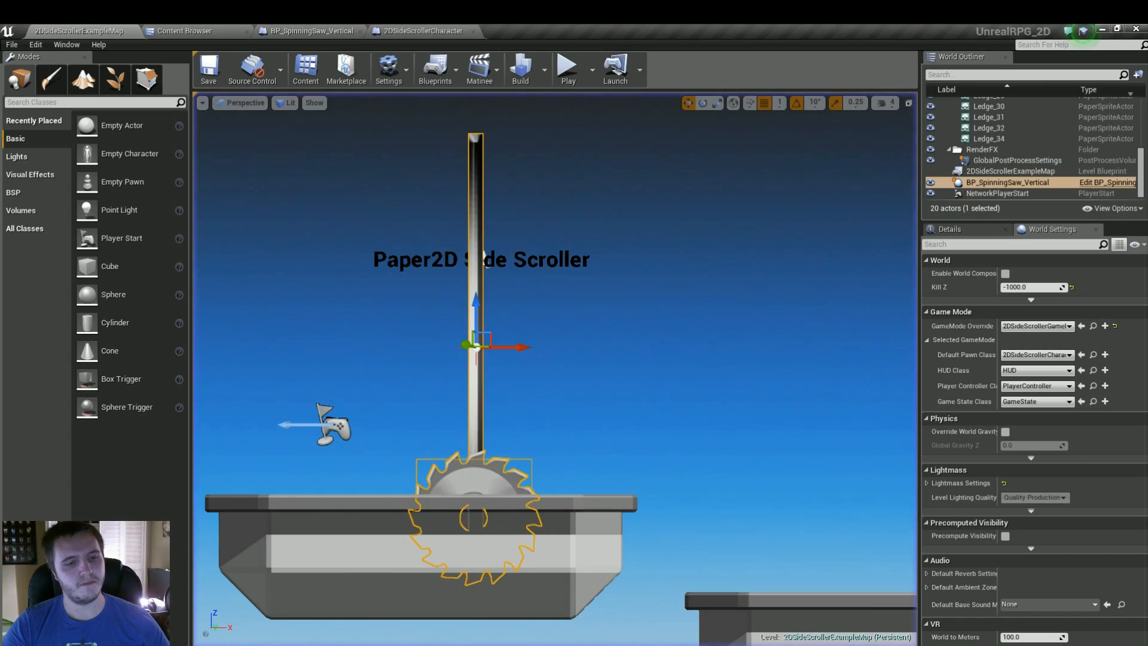
drag(475, 310, 475, 245)
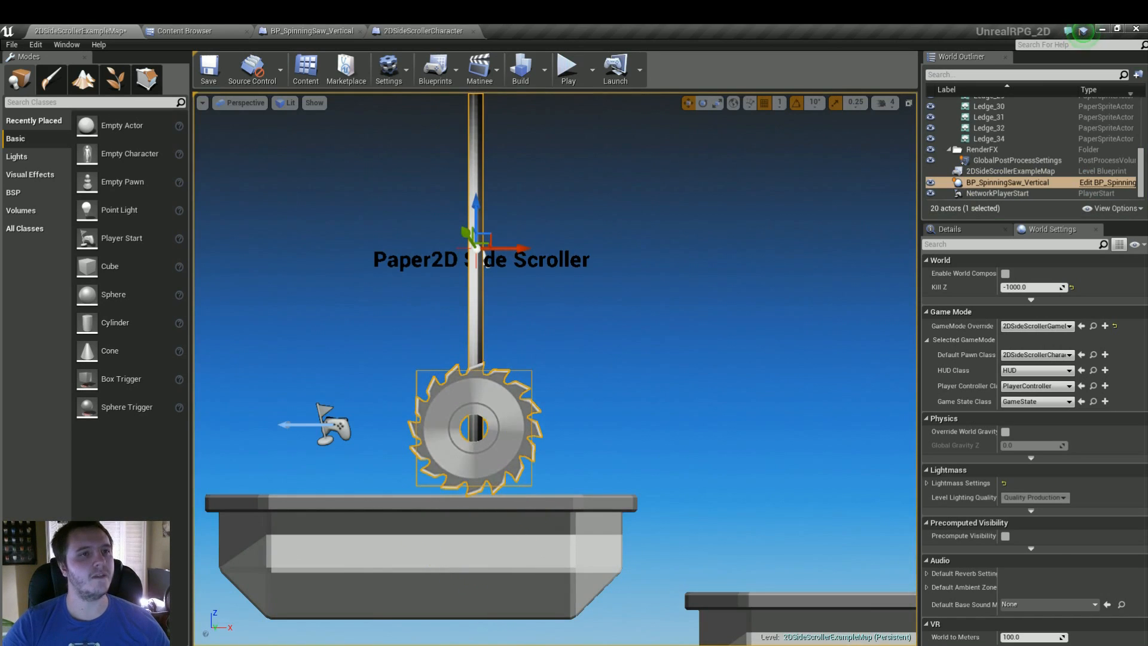
- Play the level again, run the character back and forth past the raised saw, and stop playing
click(421, 28)
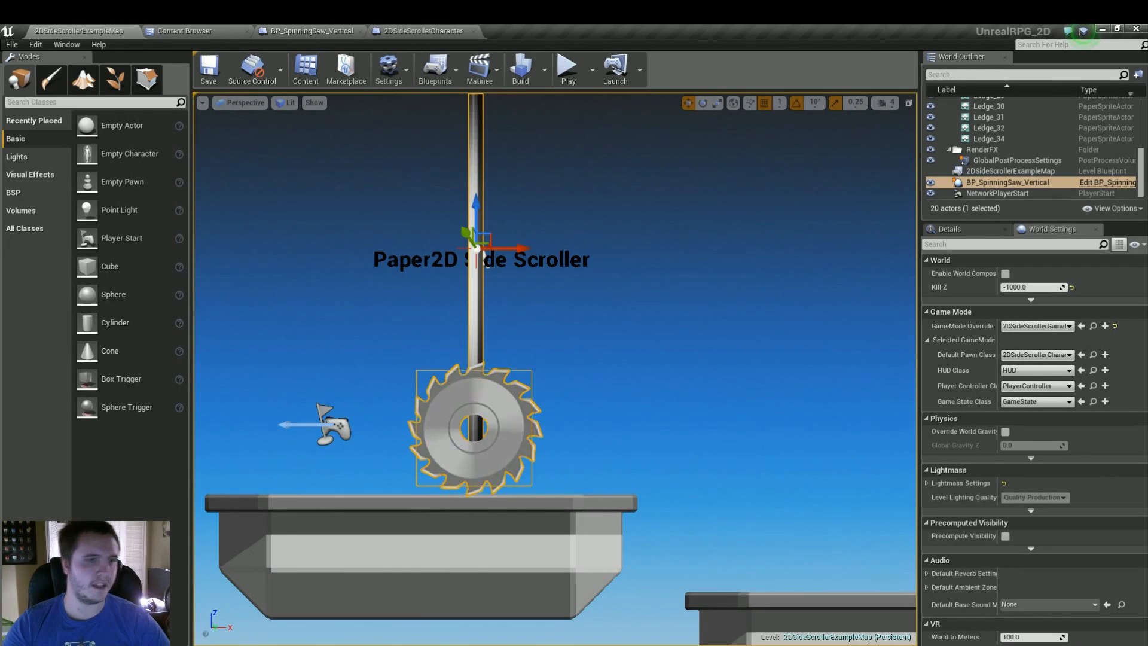
key(alt+p)
key(d)
key(a)
key(d)
key(Escape)
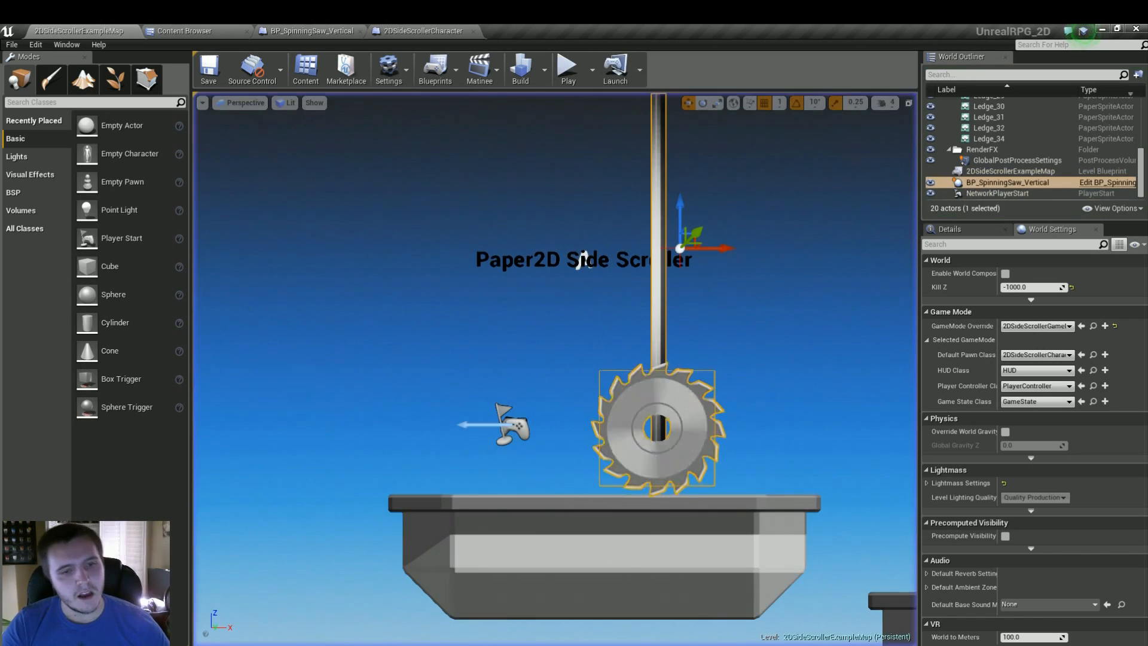
- Close the character blueprint, open BP_SpinningSaw_Vertical's Event Graph, and select the Event Actor Begin Overlap node
click(473, 31)
right_drag(309, 234, 356, 267)
click(381, 98)
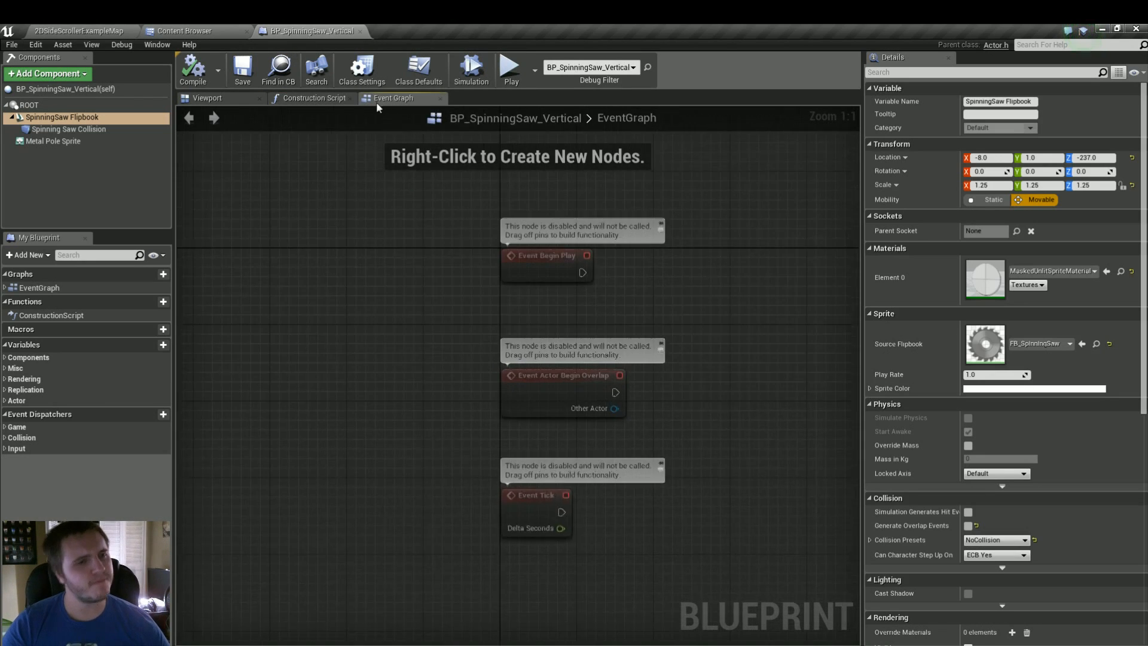
right_drag(443, 260, 334, 241)
scroll(390, 246, down, 1)
click(384, 328)
right_drag(553, 388, 553, 326)
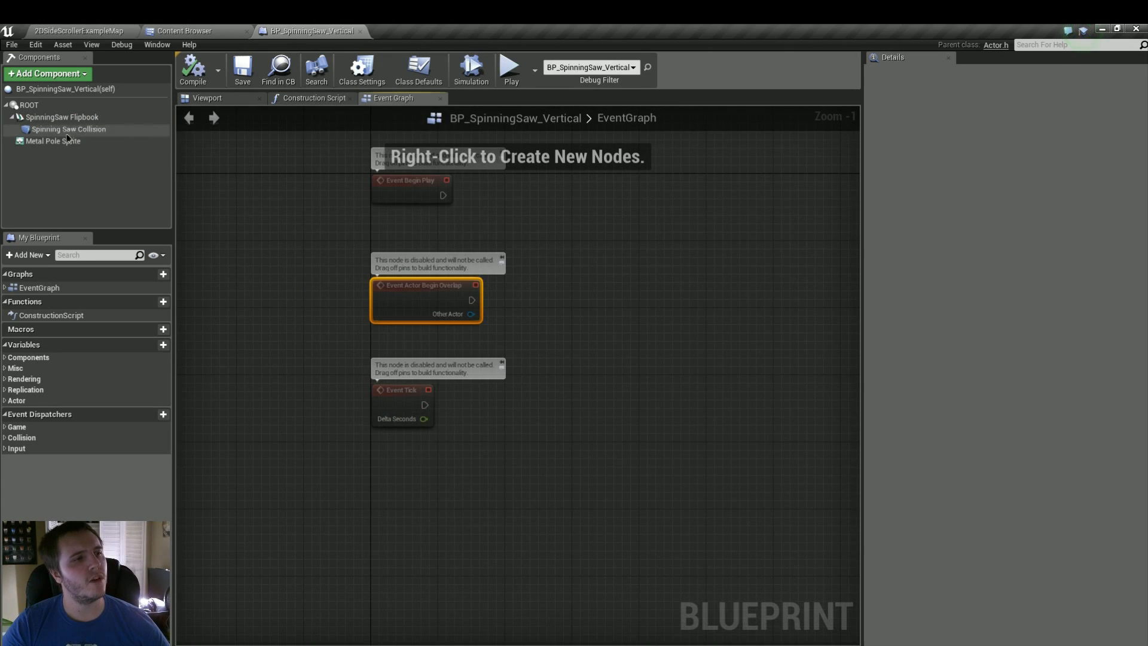
- Add an OnComponentBeginOverlap event for the Spinning Saw Collision component below the existing event nodes
click(90, 130)
right_click(407, 484)
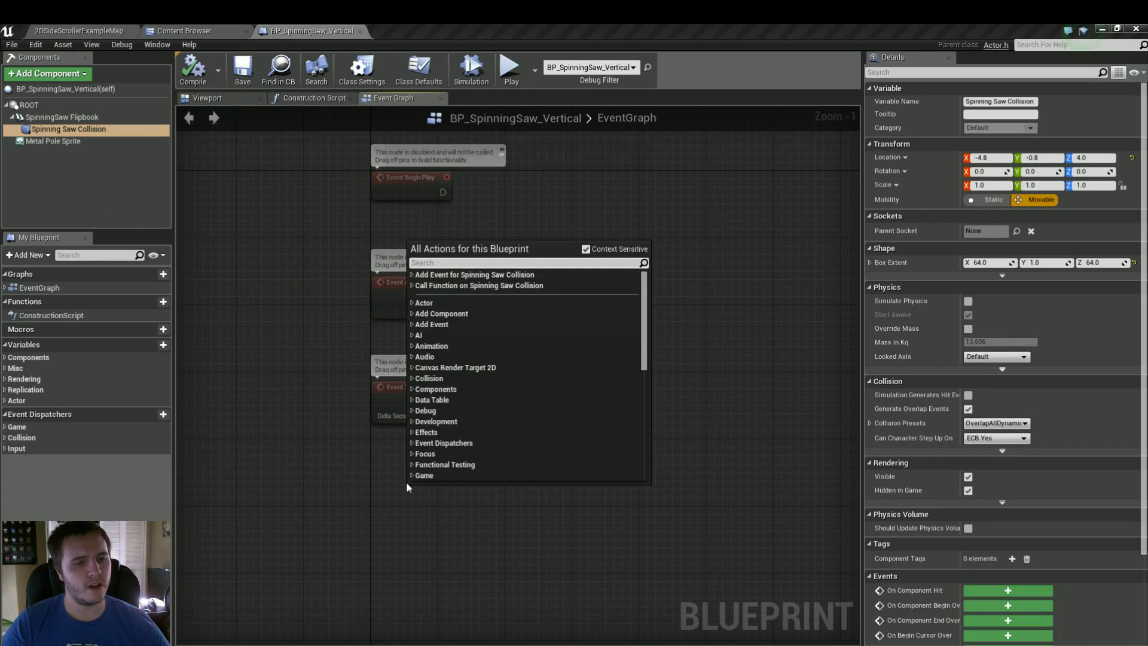
click(414, 277)
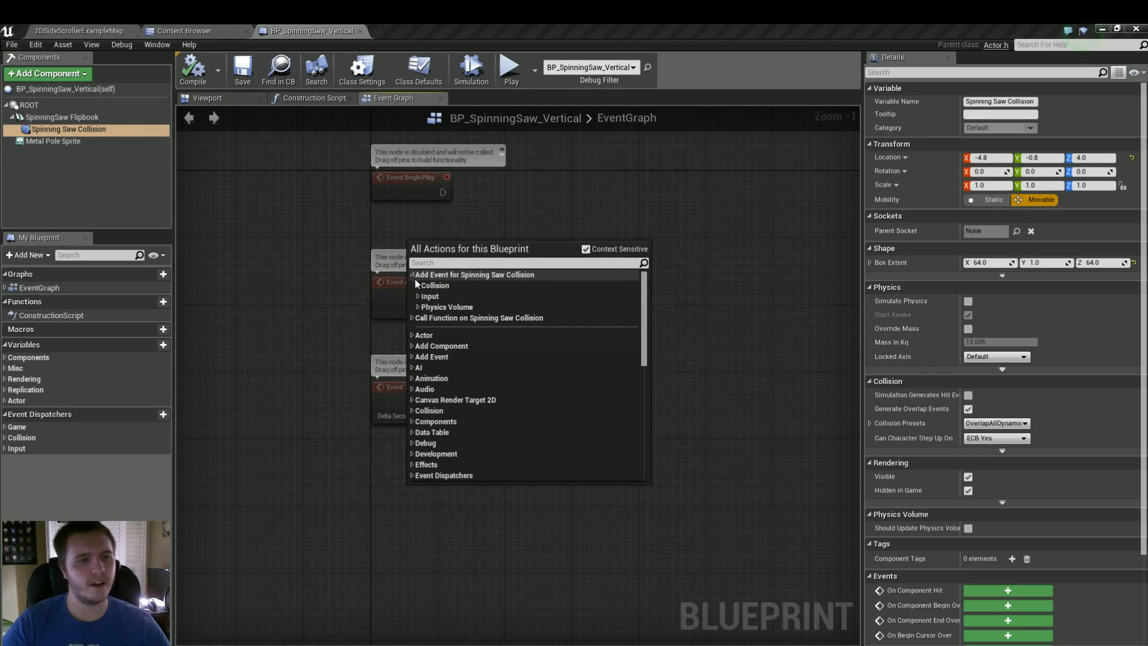
click(418, 285)
click(439, 298)
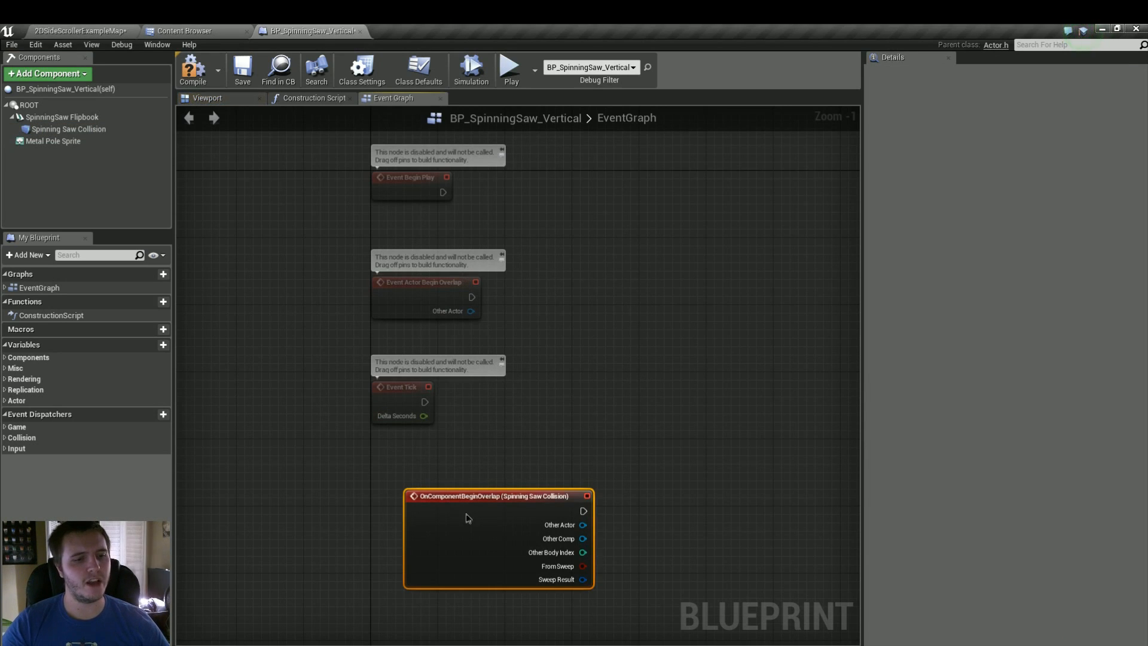
- Feed the overlap event's Other Actor into a new Cast To 2DSideScrollerCharacter node
right_drag(468, 545, 364, 333)
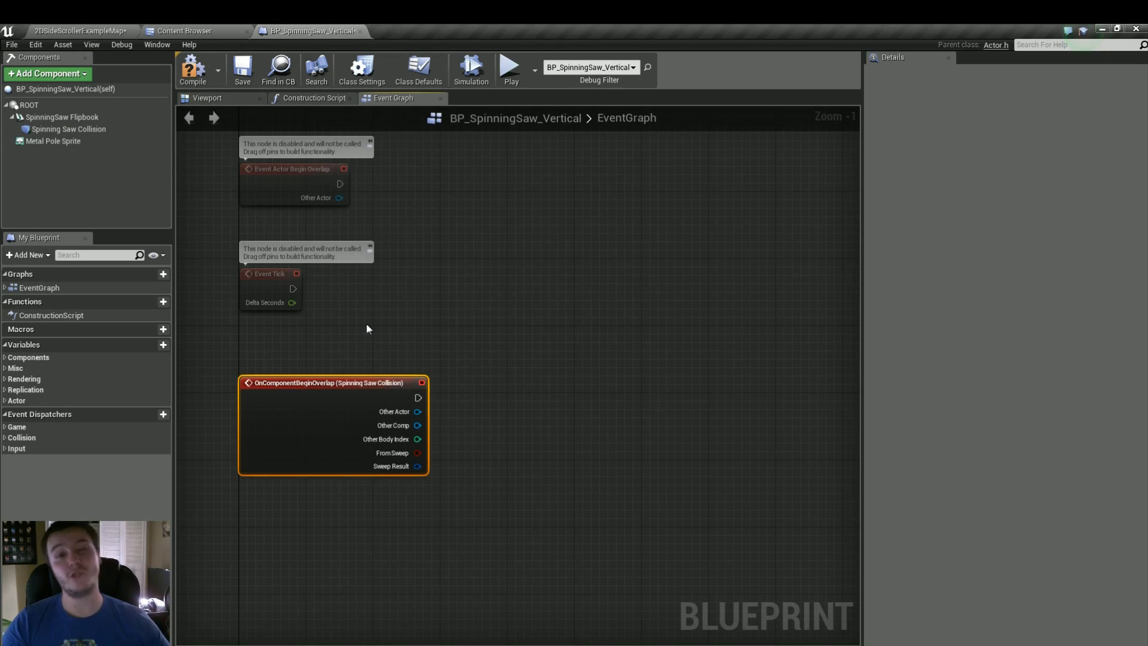
right_drag(454, 369, 432, 348)
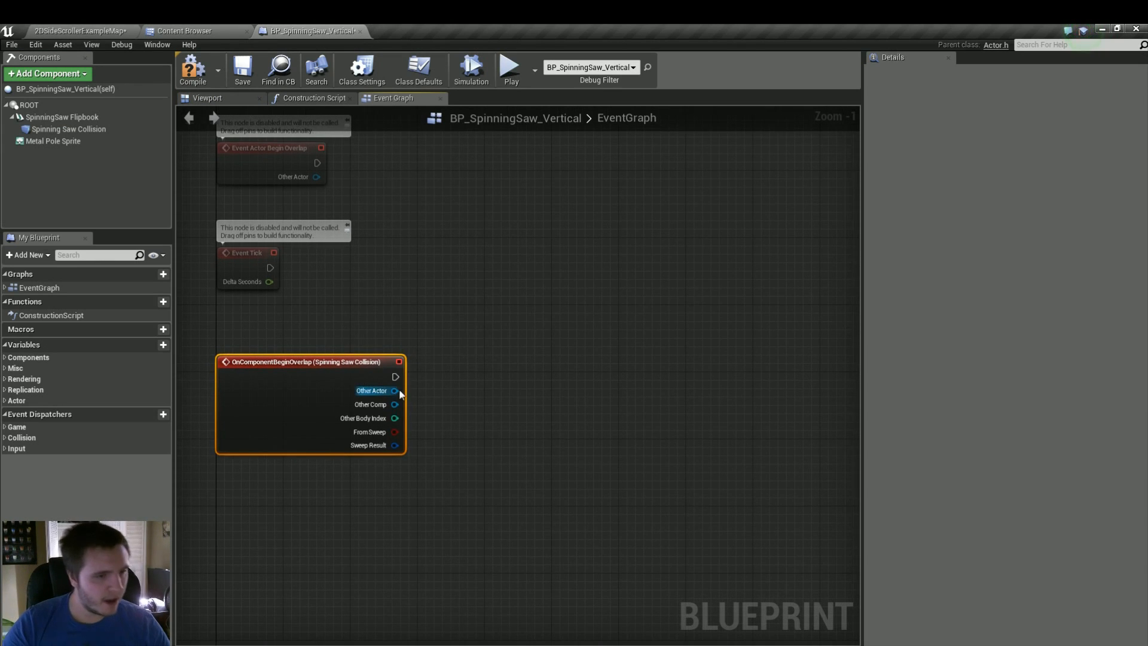
drag(398, 392, 429, 388)
text(cast)
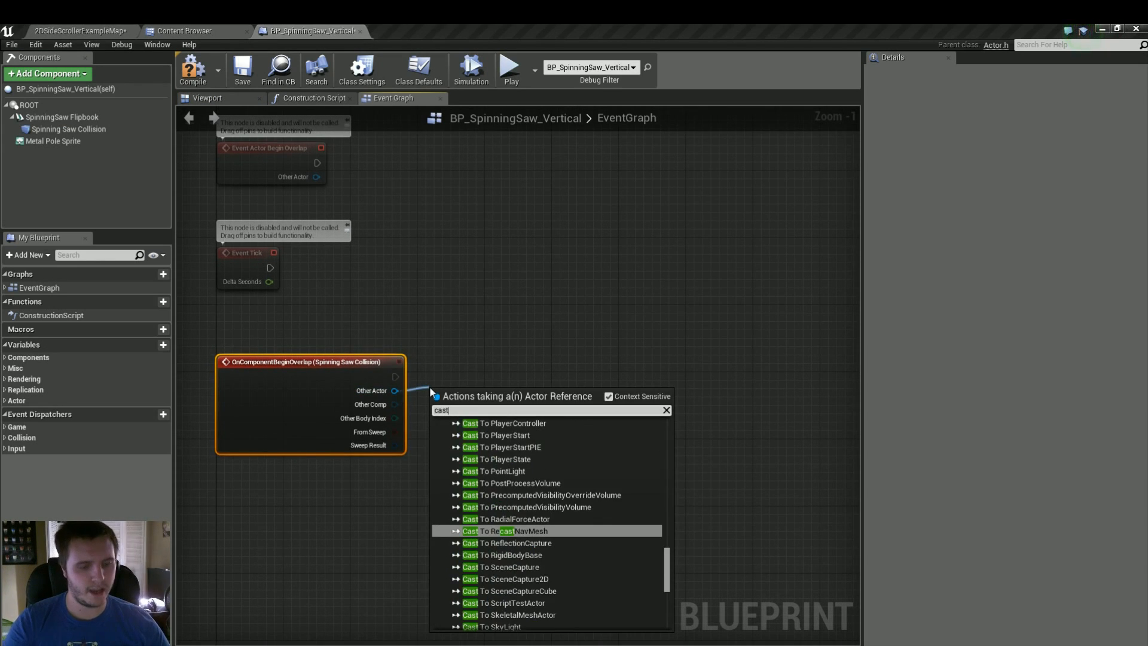
text( to 2d)
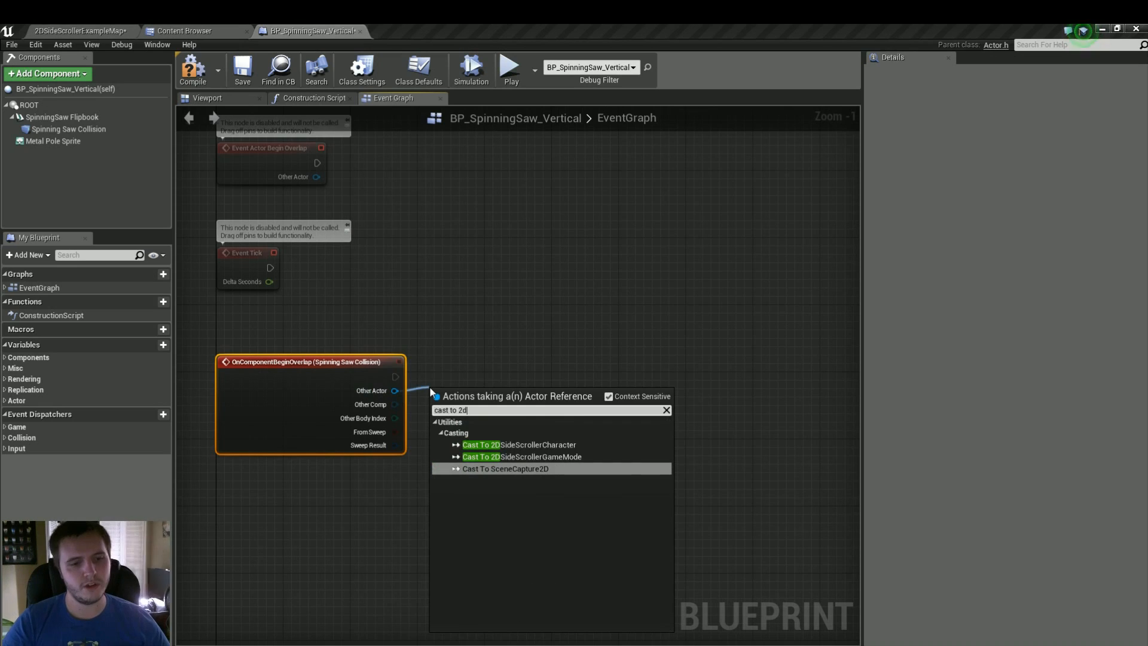
click(549, 448)
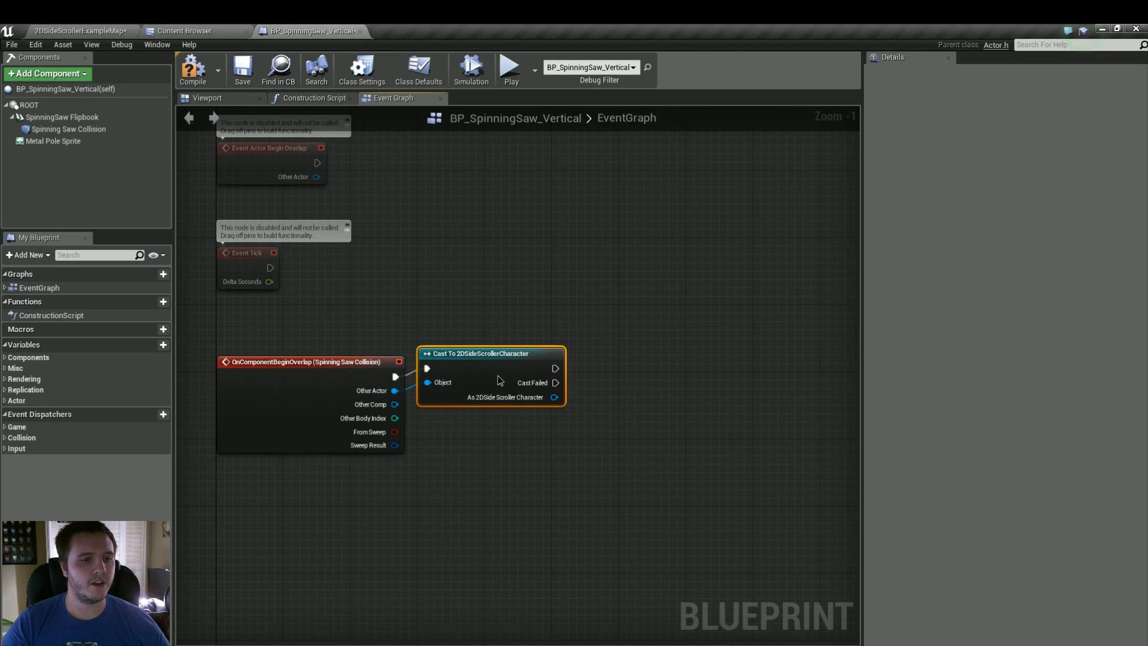
- Add a Print String after the successful cast with the text HIT CHARACTER, and align it with the cast node
right_drag(570, 396, 529, 399)
drag(500, 379, 563, 376)
text(print)
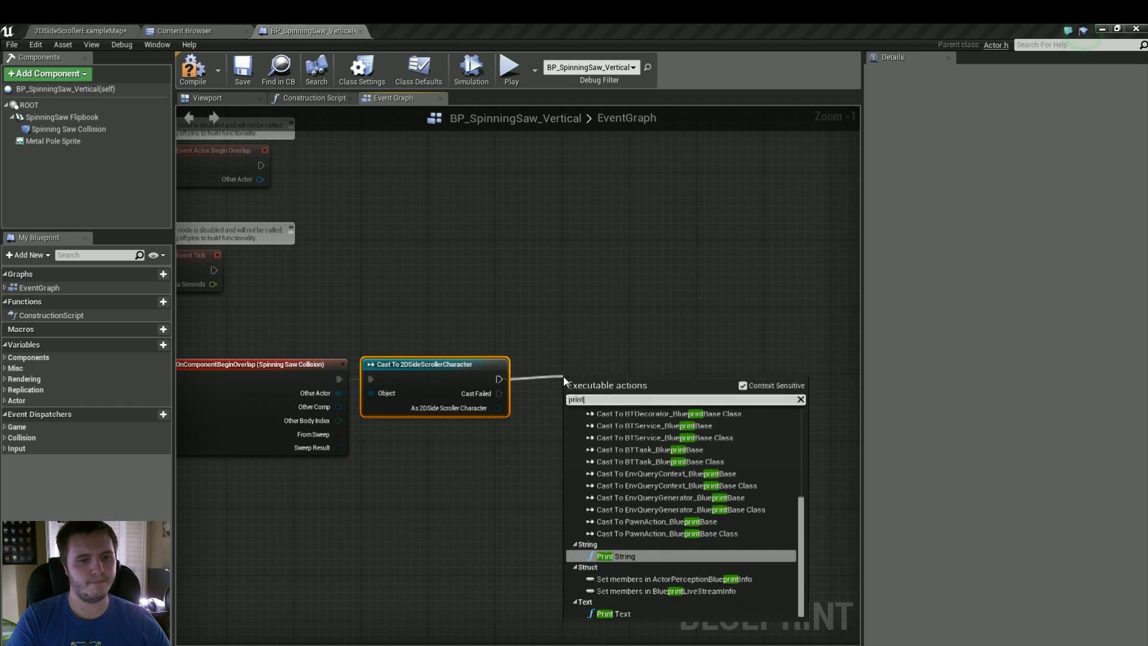
key(Return)
click(614, 410)
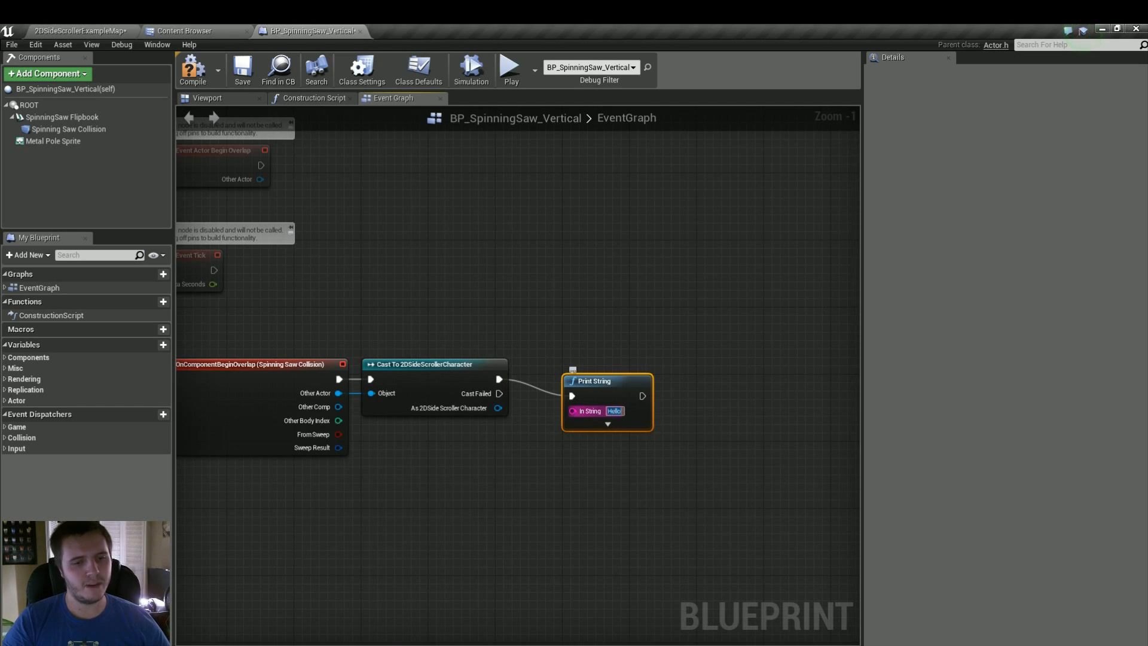
text(HIT CHARACTER)
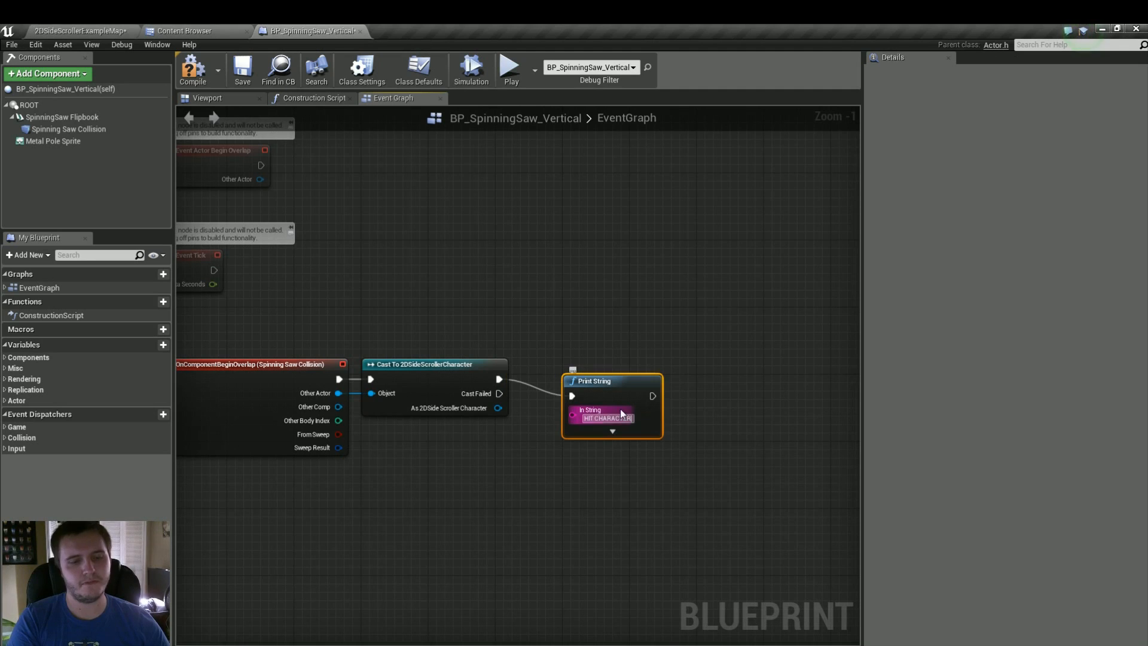
key(Return)
drag(609, 397, 609, 381)
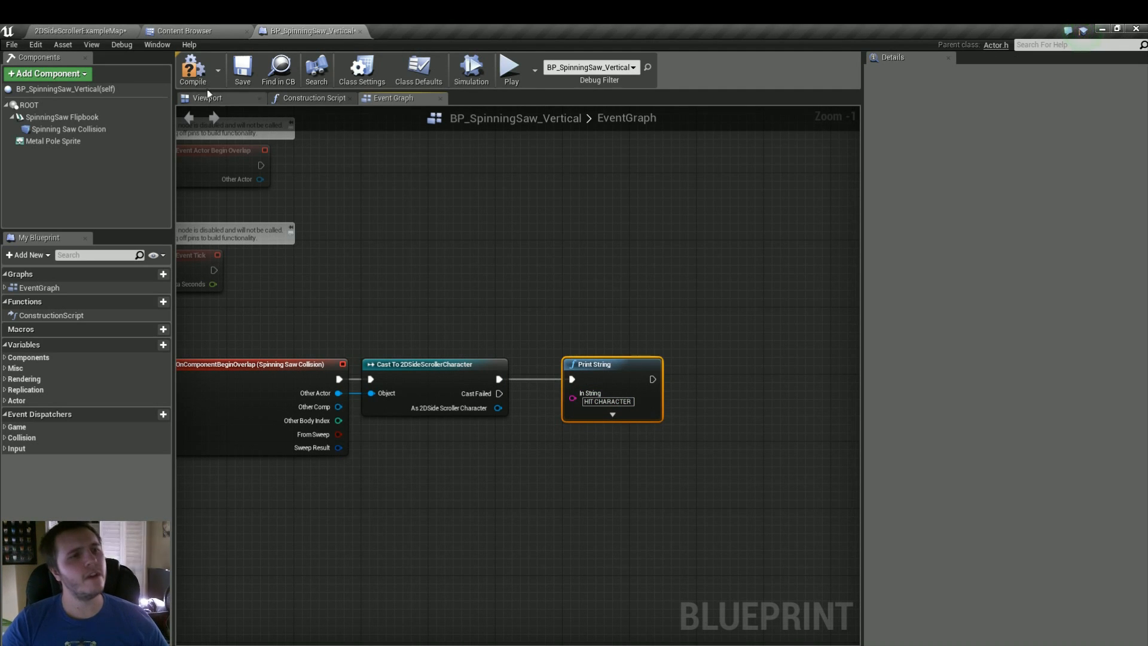
- Play the level, run the character into the saw to test the overlap, stop playing, and return to the saw's Event Graph
click(136, 31)
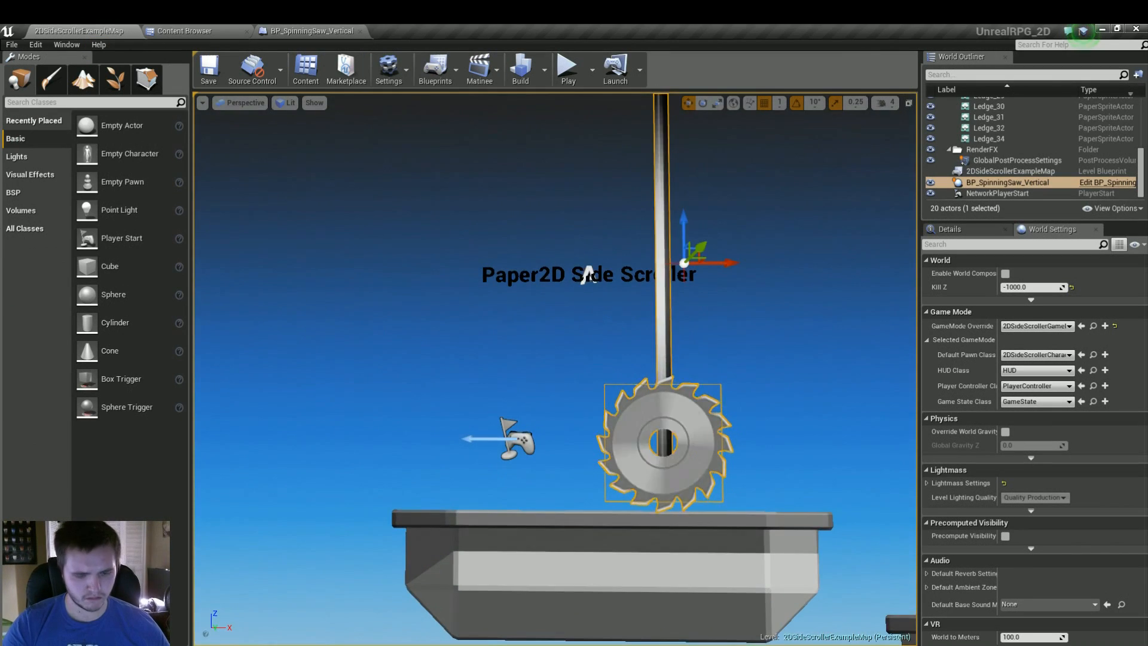
key(d)
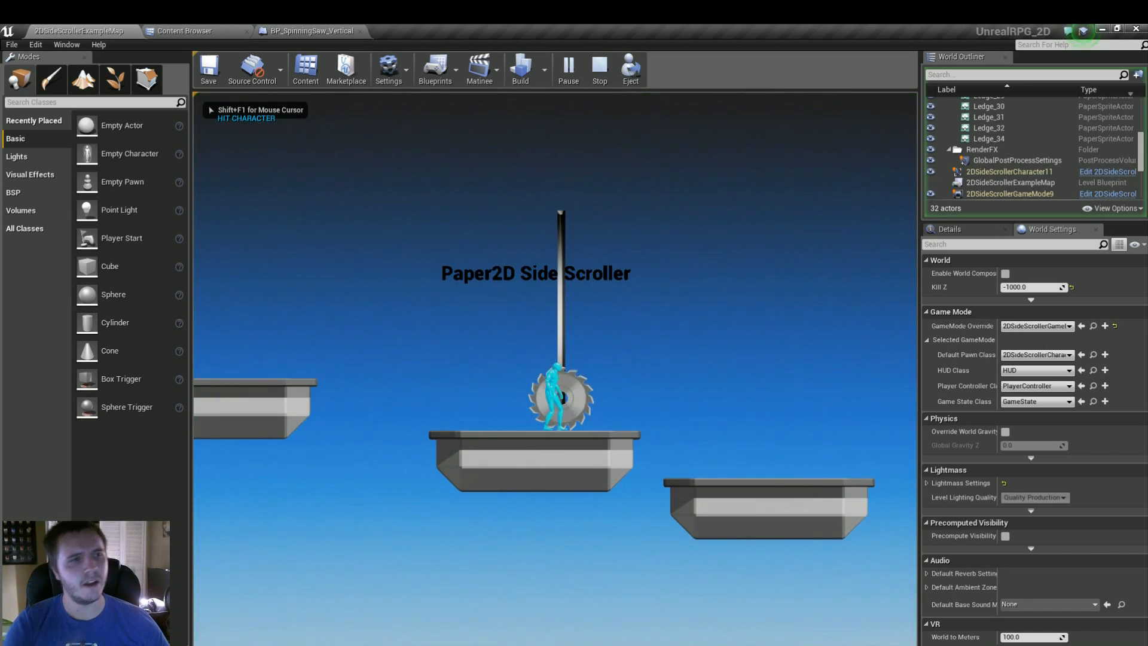
key(Escape)
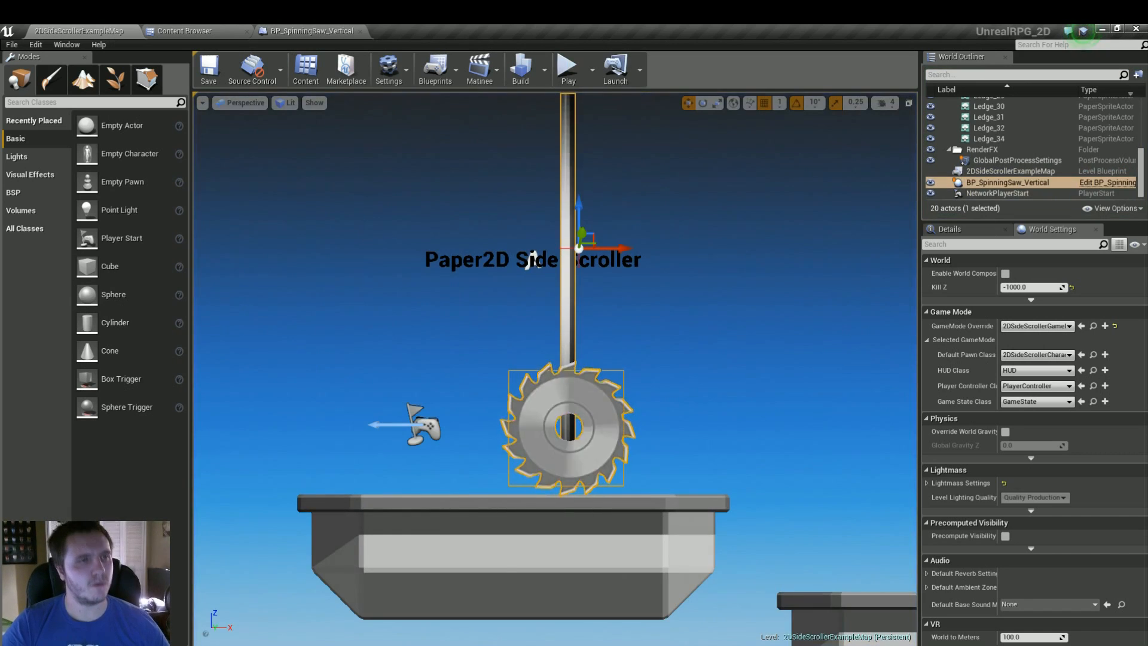
click(353, 30)
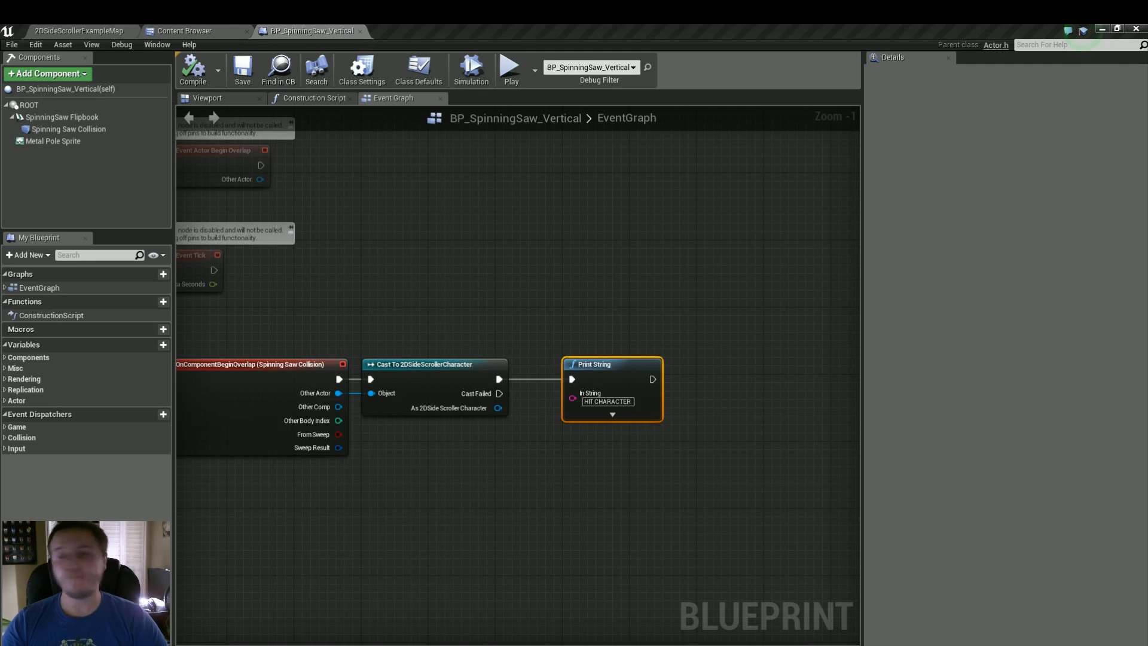
- Move the Event Begin Play node well above the other event nodes to make room for its logic
right_drag(723, 468, 850, 570)
right_drag(606, 362, 645, 640)
drag(343, 443, 373, 199)
right_drag(396, 256, 402, 195)
key(ctrl+z)
right_drag(456, 285, 468, 229)
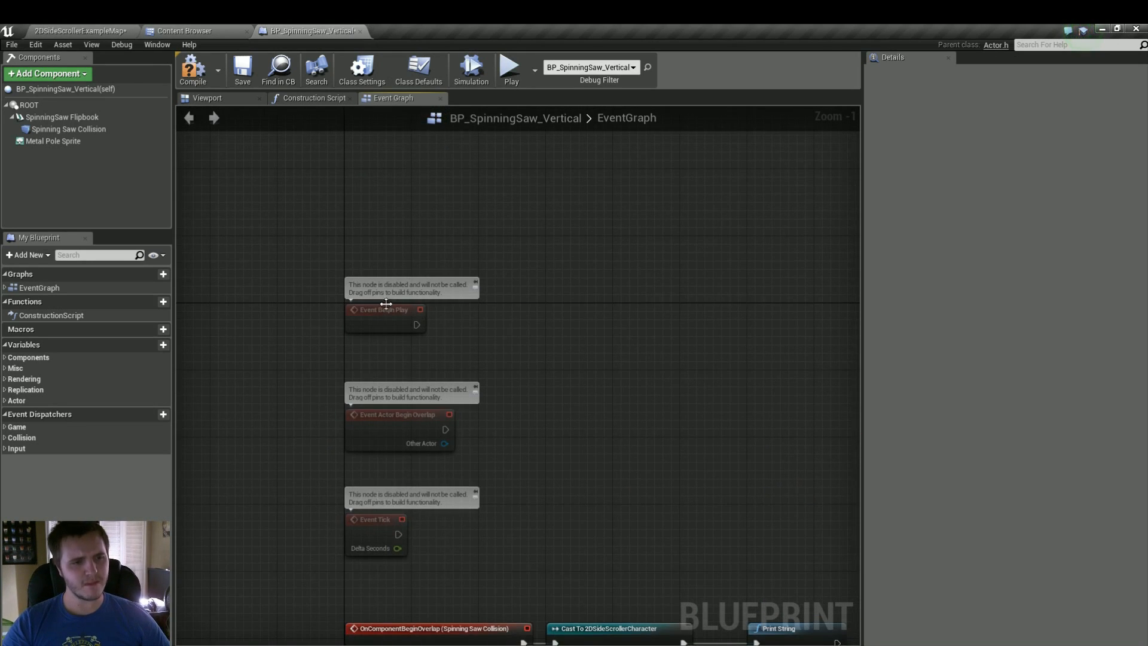
drag(389, 306, 388, 107)
right_drag(439, 187, 394, 483)
scroll(443, 375, up, 1)
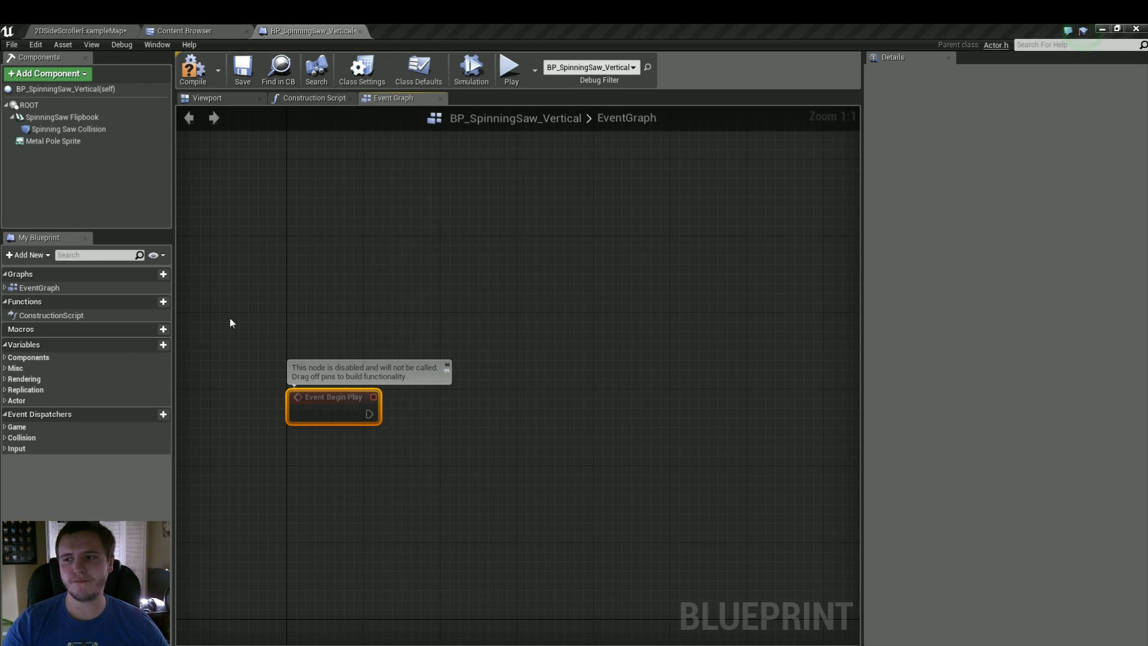
- Add a Get World Location node for the SpinningSaw Flipbook component, and arrange both nodes below Event Begin Play
click(60, 118)
drag(60, 117, 454, 482)
text(get world)
click(516, 304)
right_drag(450, 396, 484, 345)
drag(531, 449, 358, 400)
drag(358, 447, 360, 505)
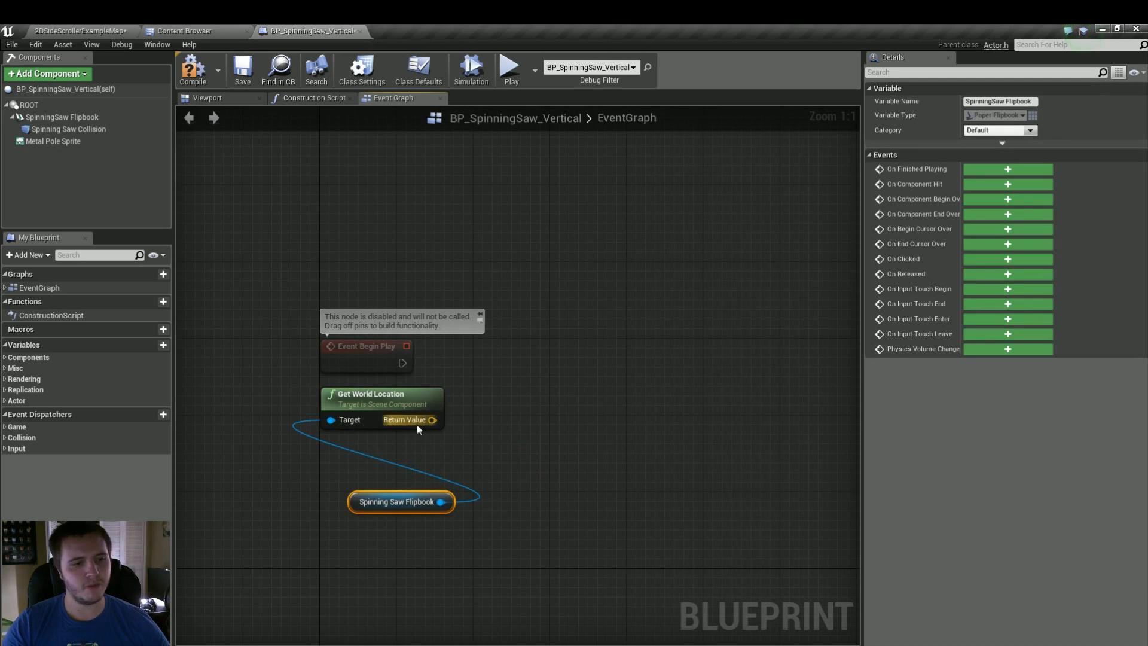
- Split the world location's return value and promote its Z output to a variable named Default Spinning Saw Z Position
right_click(432, 420)
click(452, 451)
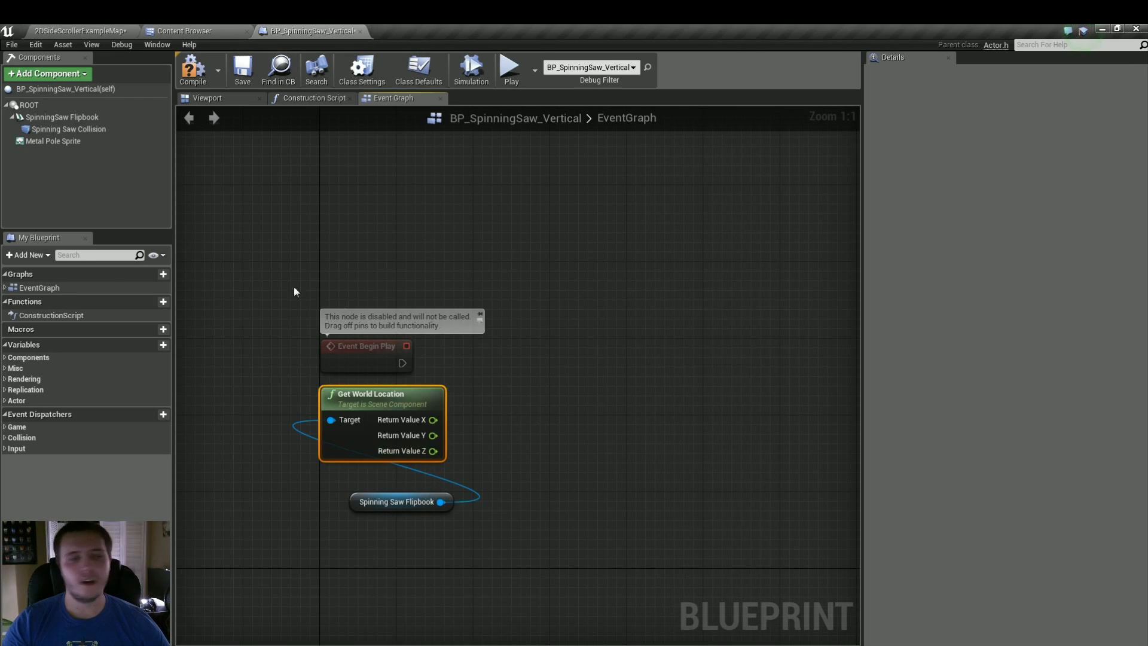
drag(433, 450, 528, 346)
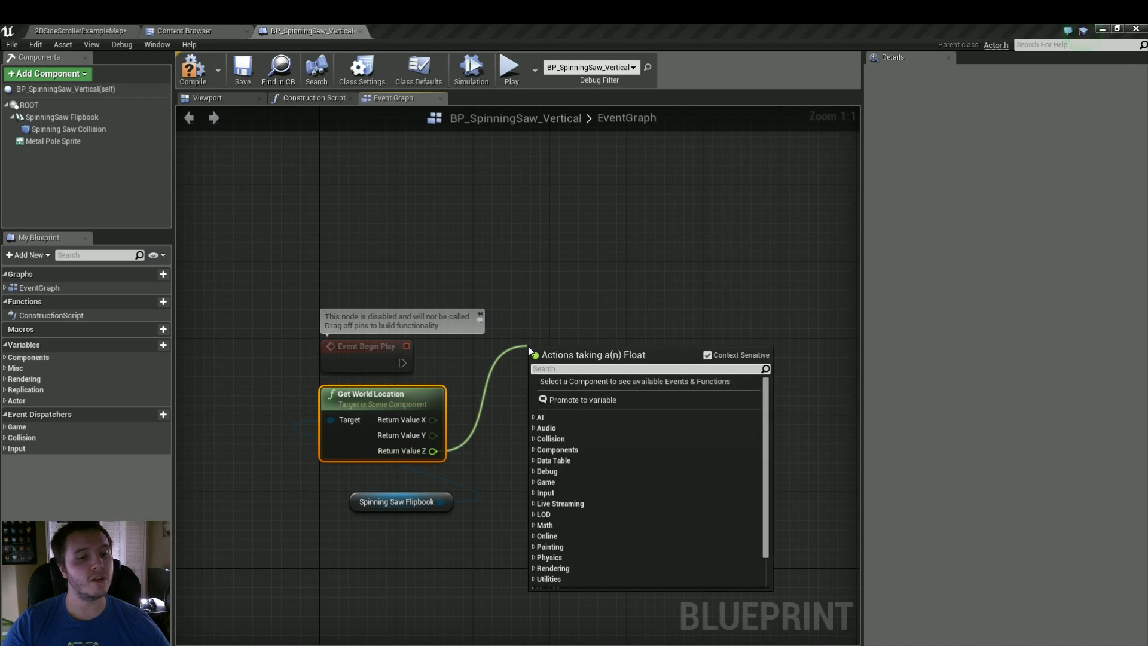
click(559, 397)
text(Defaukt)
text(t Spinning Saw Z)
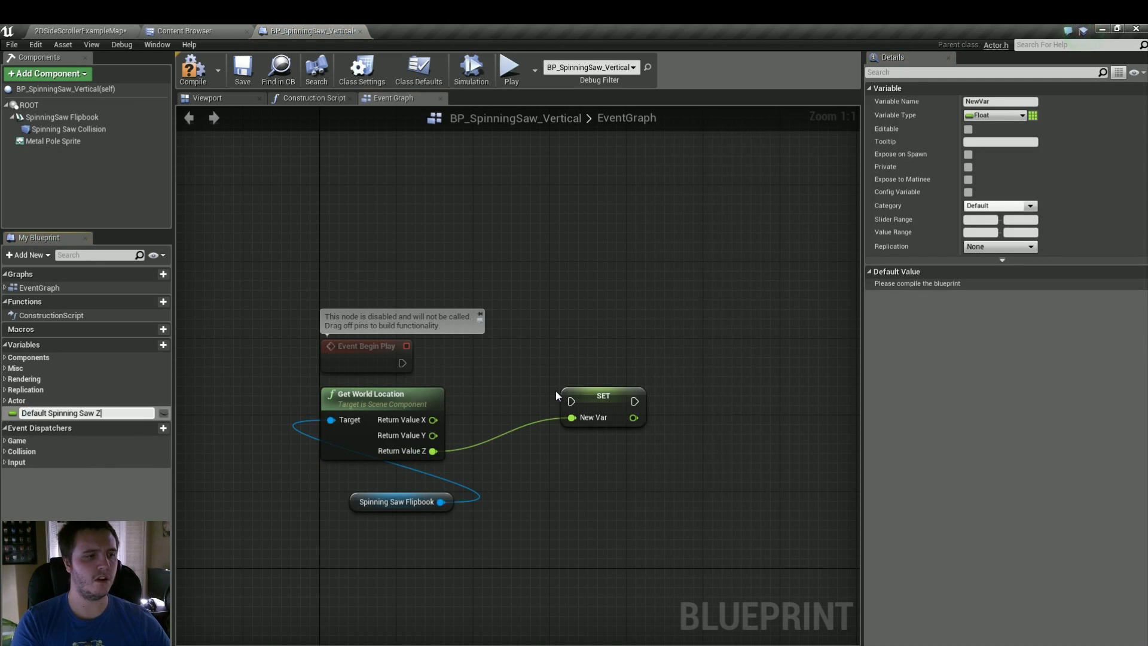
text( Position)
key(Return)
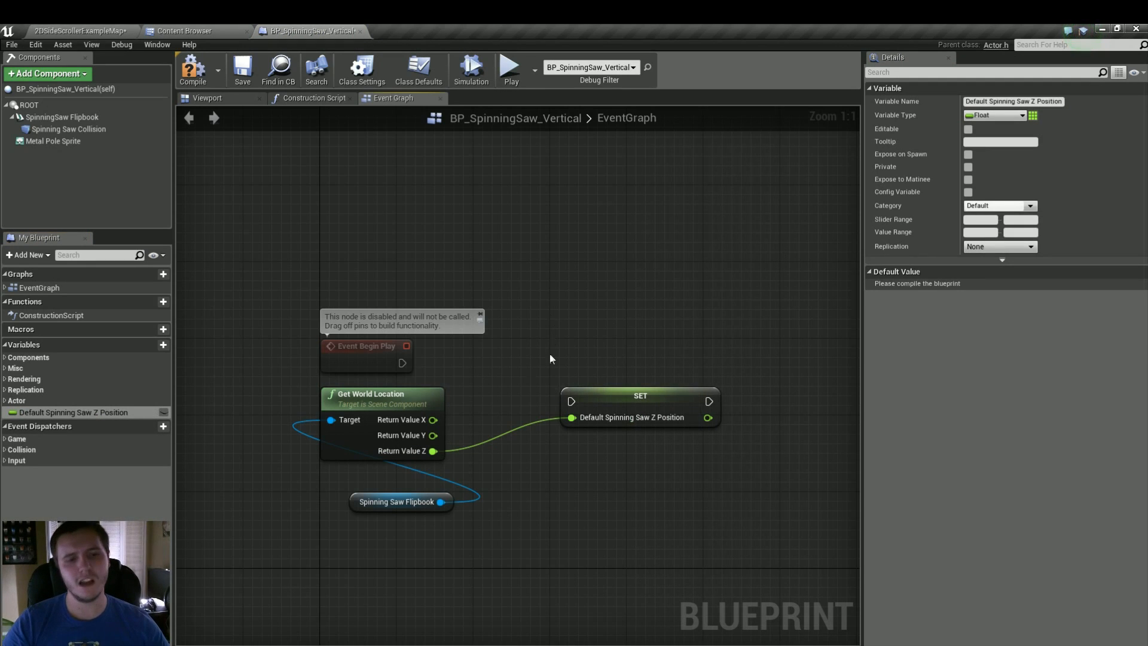
- Connect Event Begin Play to the variable's SET node, align the SET node with the event, and compile and save the blueprint
drag(402, 363, 568, 394)
drag(402, 363, 544, 364)
click(620, 402)
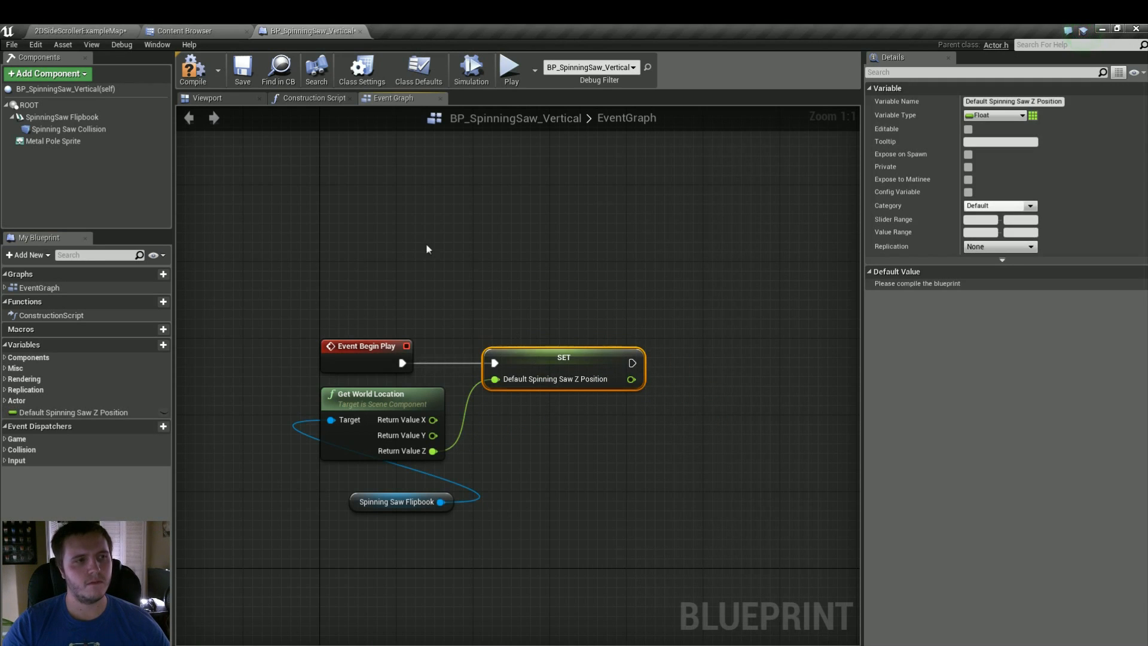
right_drag(467, 256, 368, 224)
key(ctrl+s)
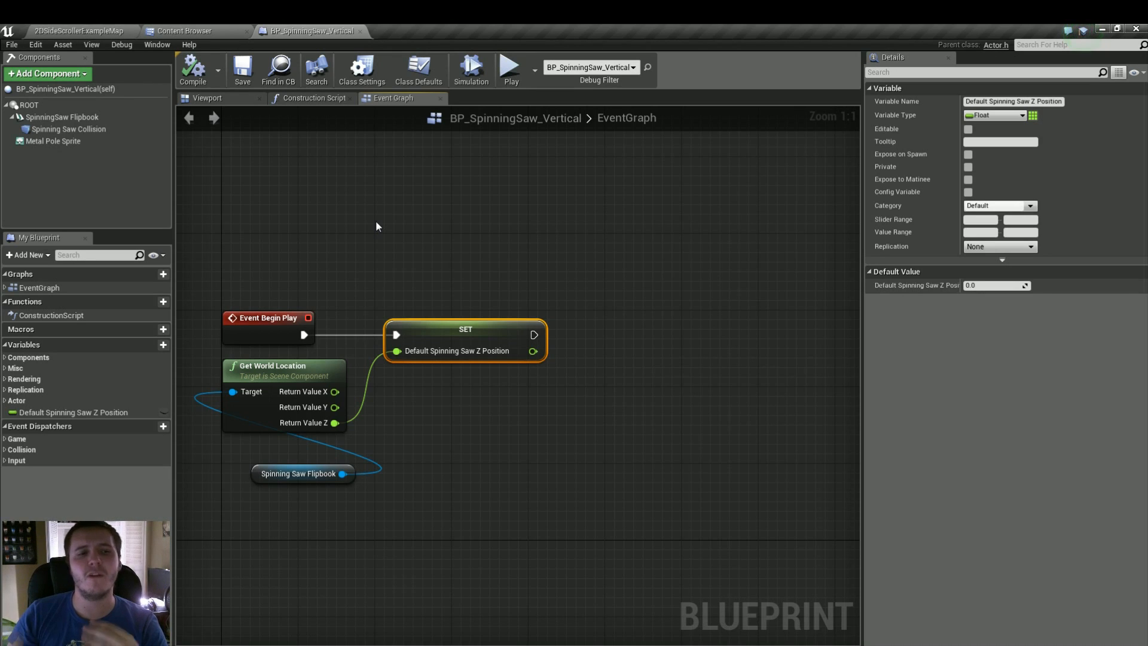
- Select the event nodes below the Begin Play logic together and move them farther down the graph
right_drag(719, 326, 527, 307)
scroll(523, 438, down, 2)
right_drag(524, 438, 466, 362)
right_drag(442, 406, 467, 353)
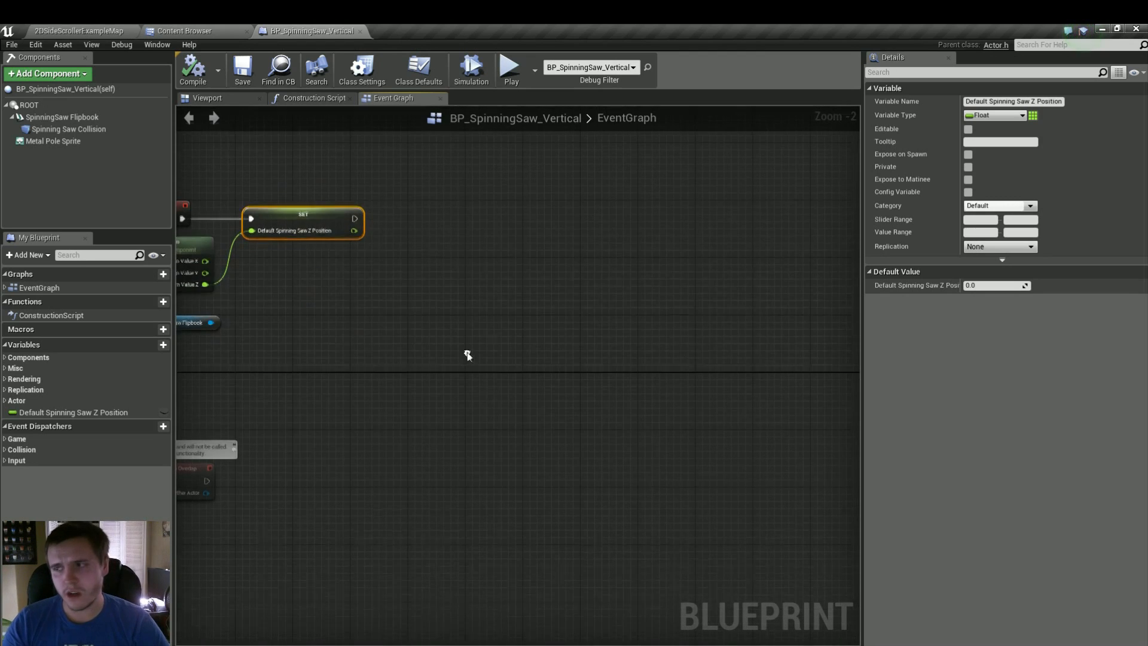
right_drag(601, 416, 848, 428)
scroll(358, 435, down, 2)
right_drag(324, 438, 368, 360)
drag(368, 360, 730, 576)
drag(670, 511, 671, 601)
right_drag(643, 260, 573, 397)
- Add a timeline named Spinning Saw Animation near the SET node
scroll(573, 397, up, 4)
right_click(512, 406)
scroll(565, 334, down, 10)
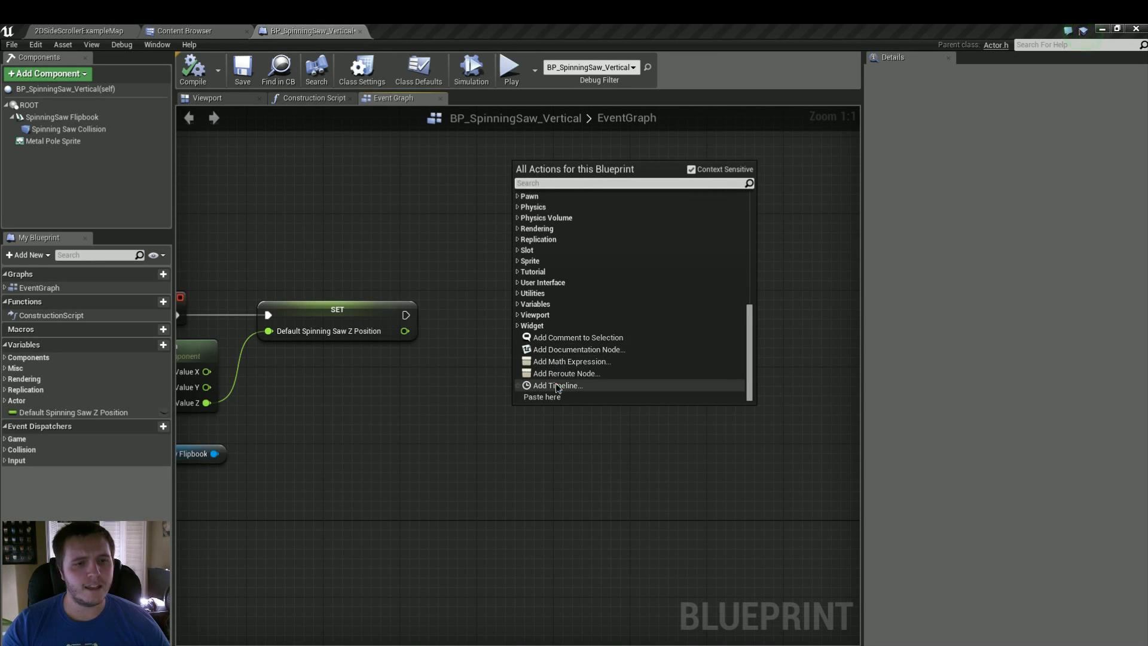
click(555, 382)
text(Spin)
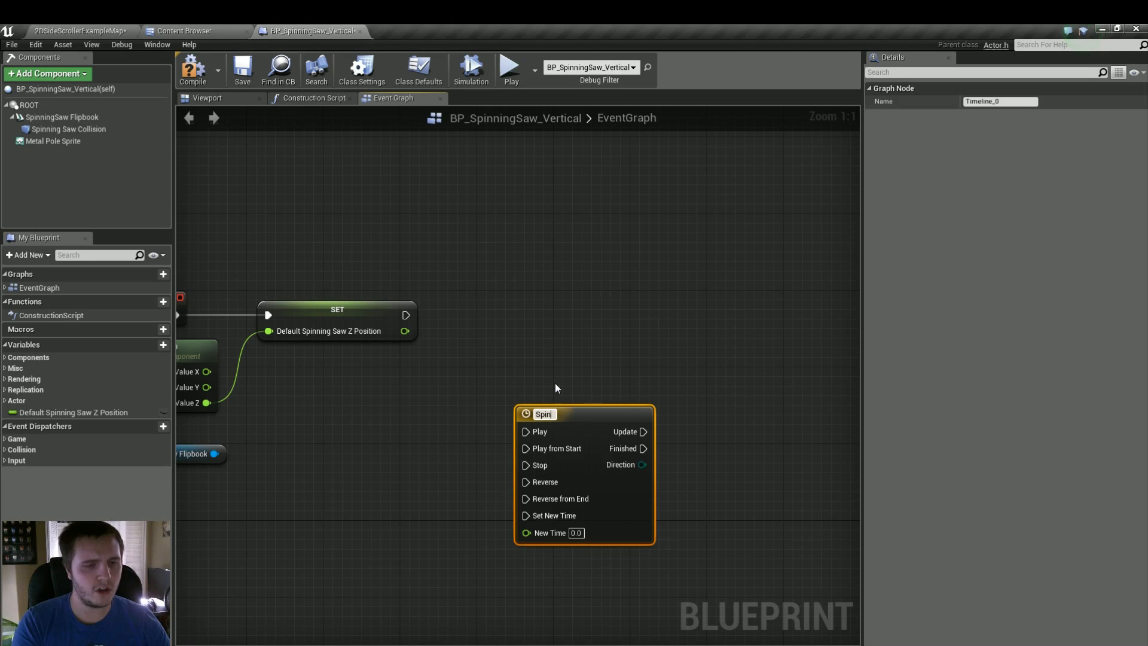
text(ning Saw Animation)
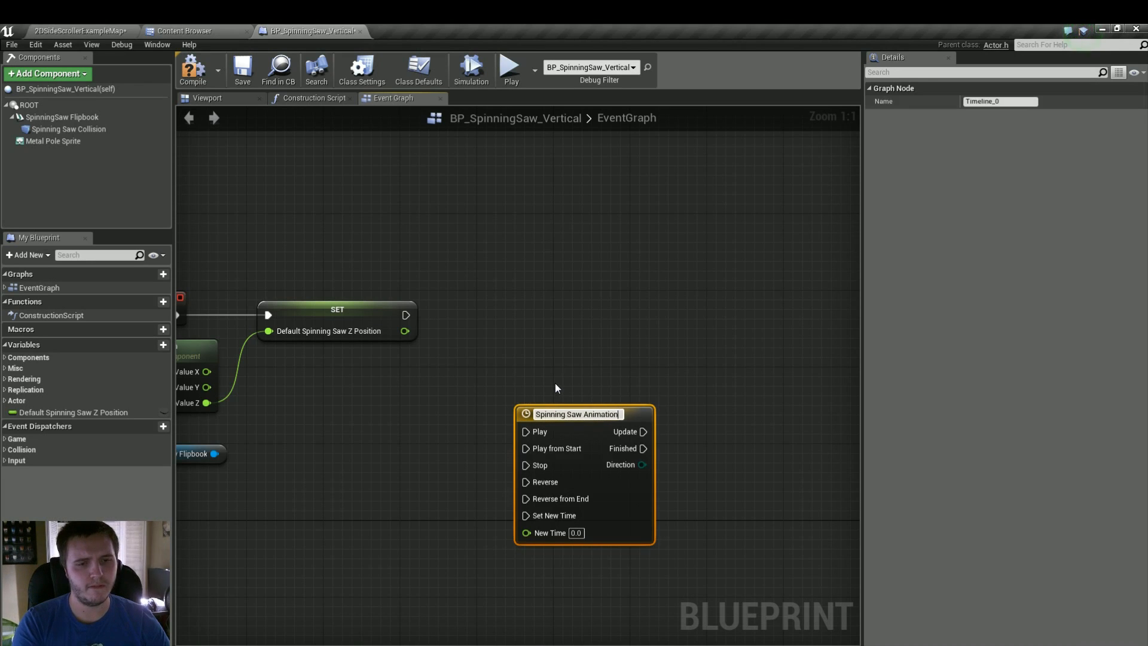
key(Return)
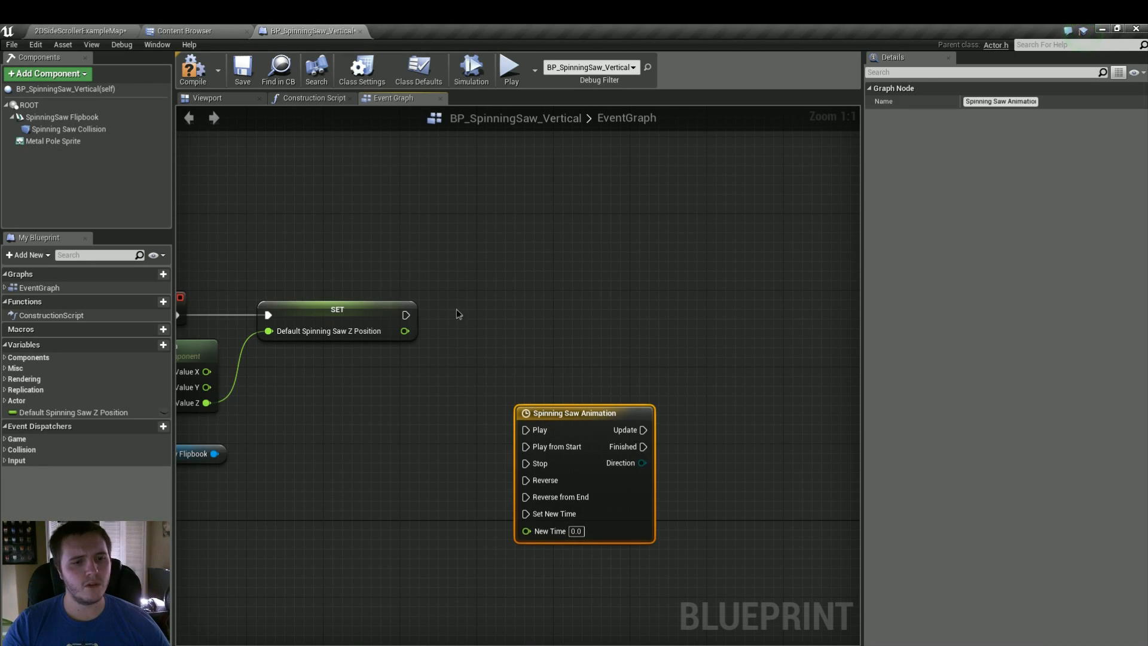
- Move the timeline node up beside the SET node, open its editor, and set the timeline length to 1.5
right_drag(458, 314, 422, 280)
drag(538, 407, 572, 280)
double_click(574, 275)
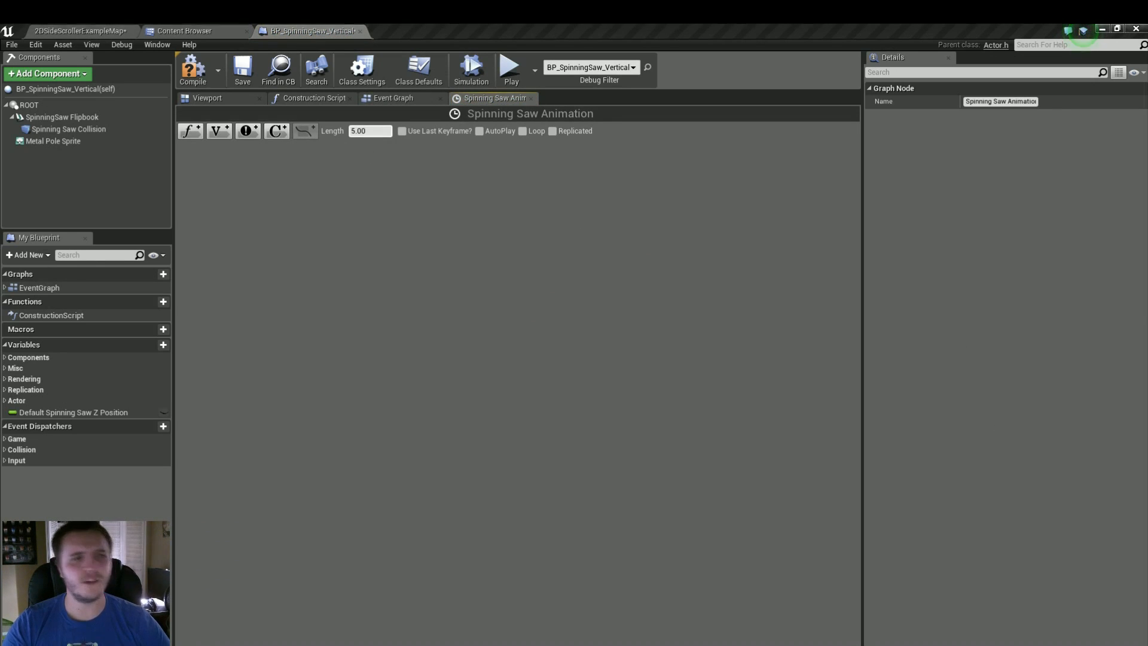
drag(357, 131, 281, 124)
text(1.5)
key(Return)
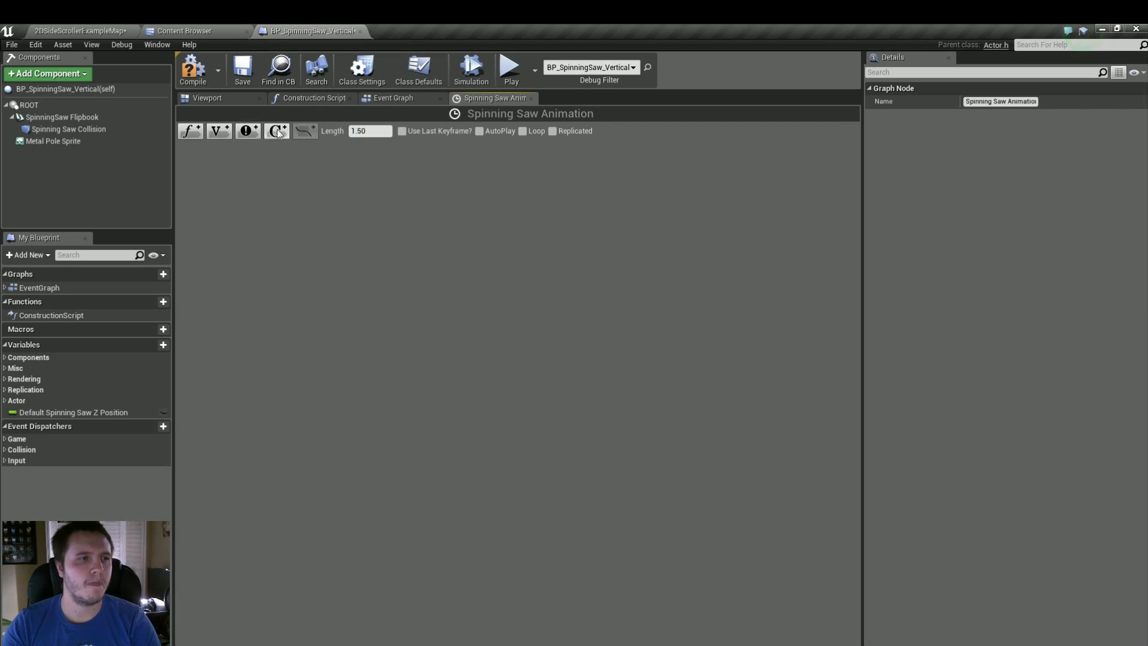
- Add a float track named Spinning Saw Animation to the timeline
click(191, 131)
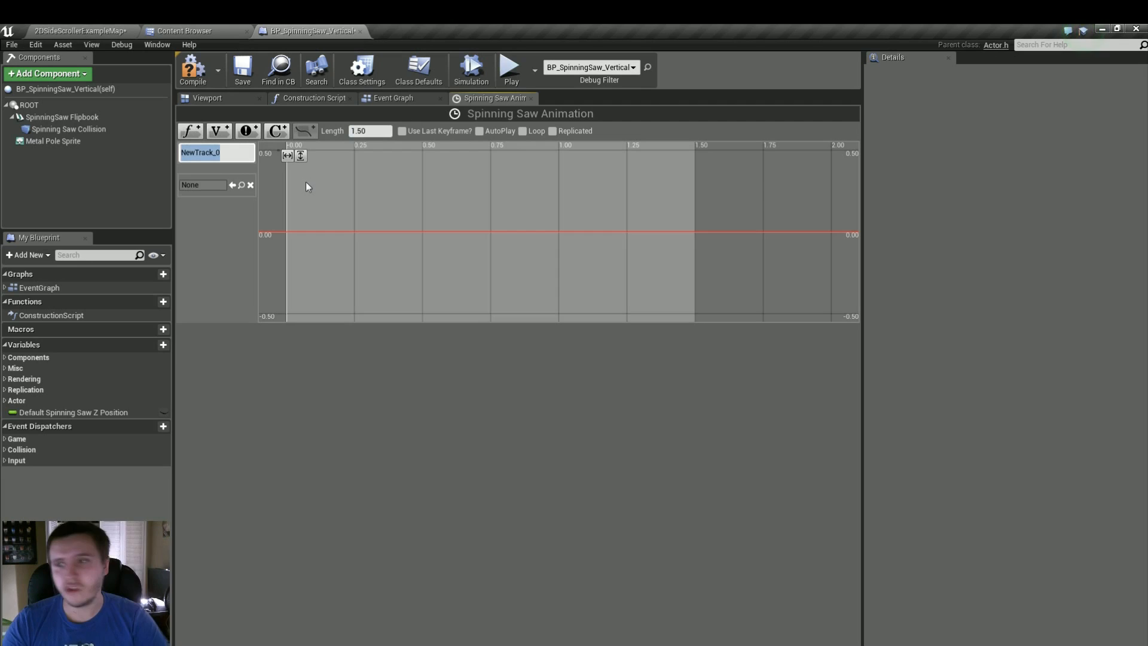
text(Spinn)
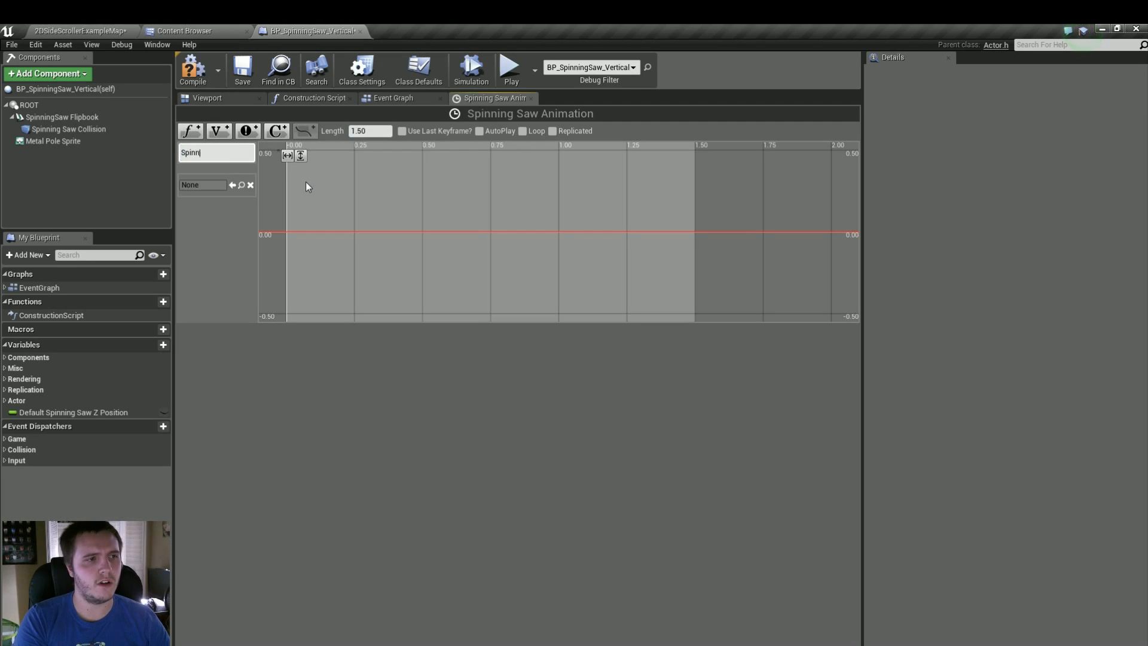
text(ing Saw Animation)
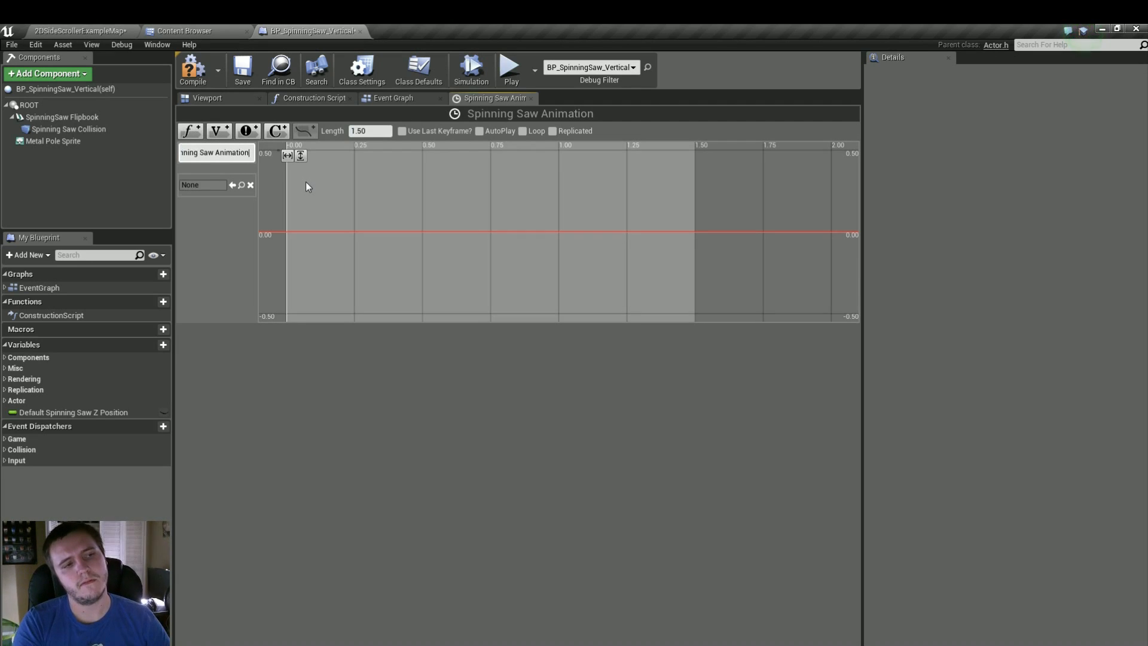
key(Return)
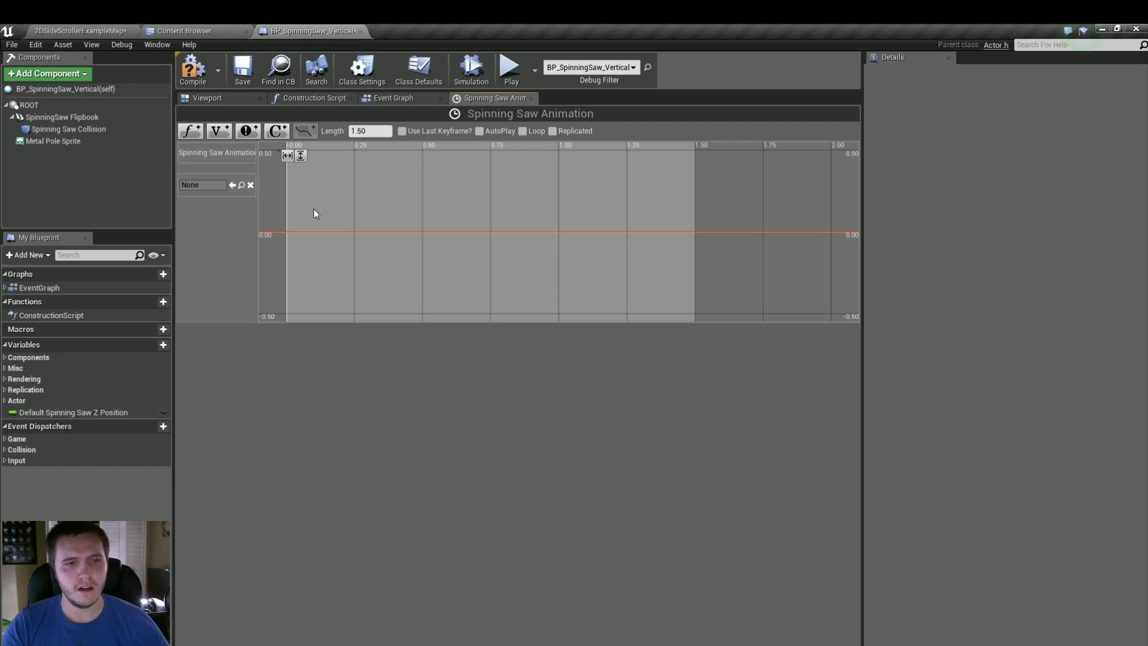
- Add three keys to the track: one at the start near zero, a raised one around the middle, and one near the end at zero
shift+click(287, 233)
shift+click(483, 181)
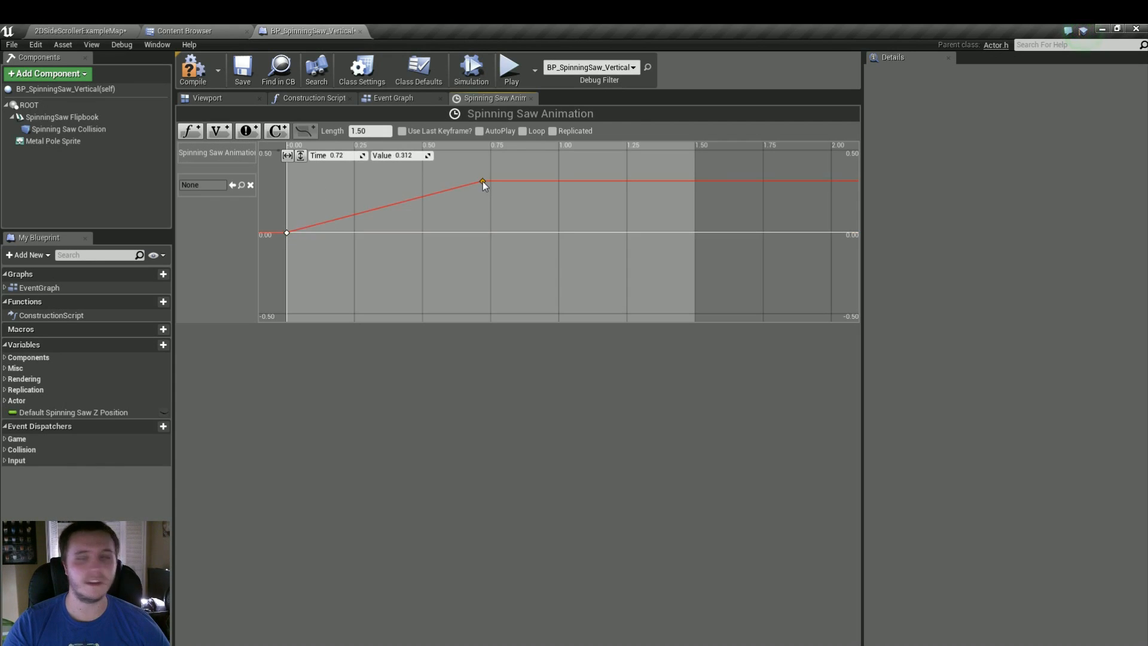
shift+click(687, 232)
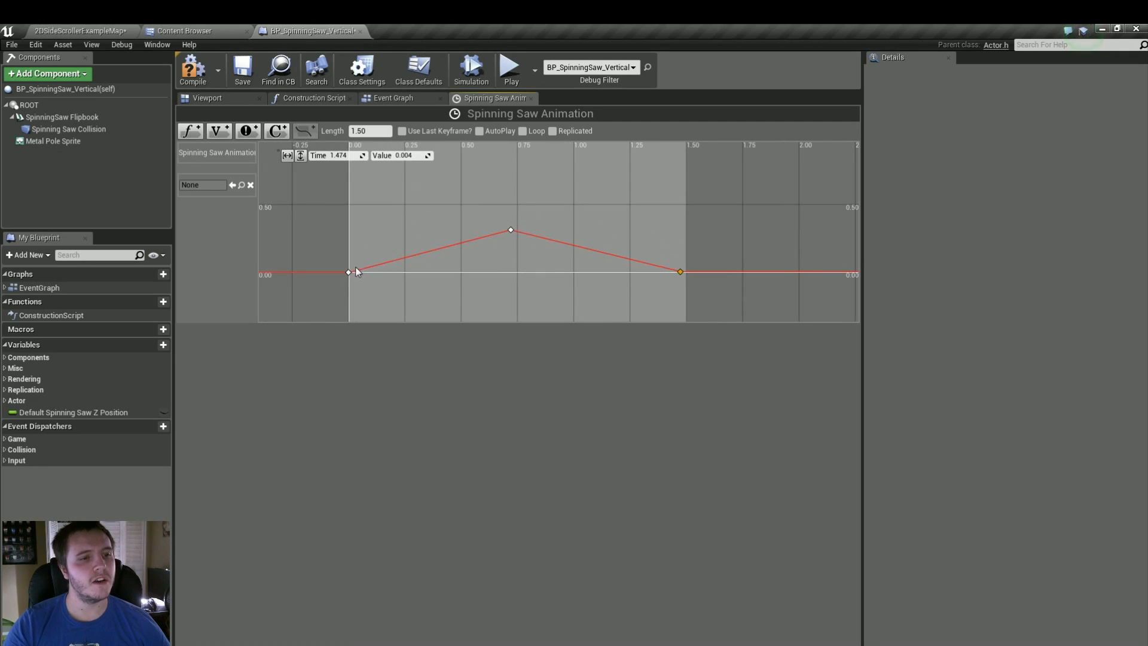
- Set the track's first key to time 0 and value 0
click(348, 272)
click(338, 155)
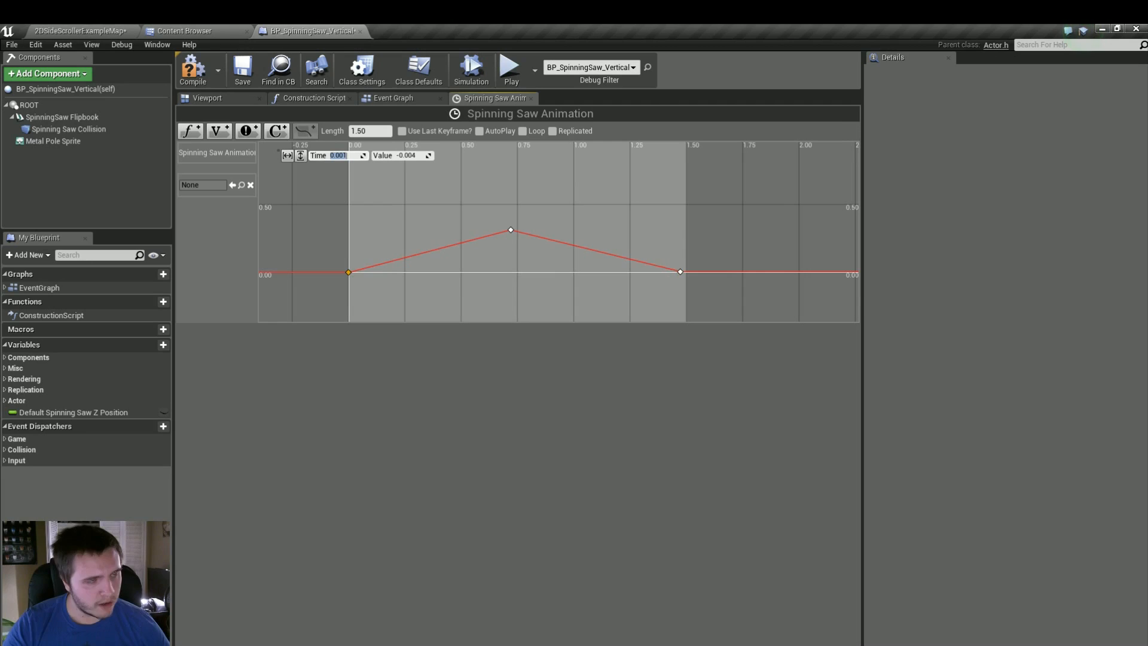
text(0)
key(Tab)
text(0)
key(Return)
- Set the middle key to time 0.75 and value 1
click(511, 230)
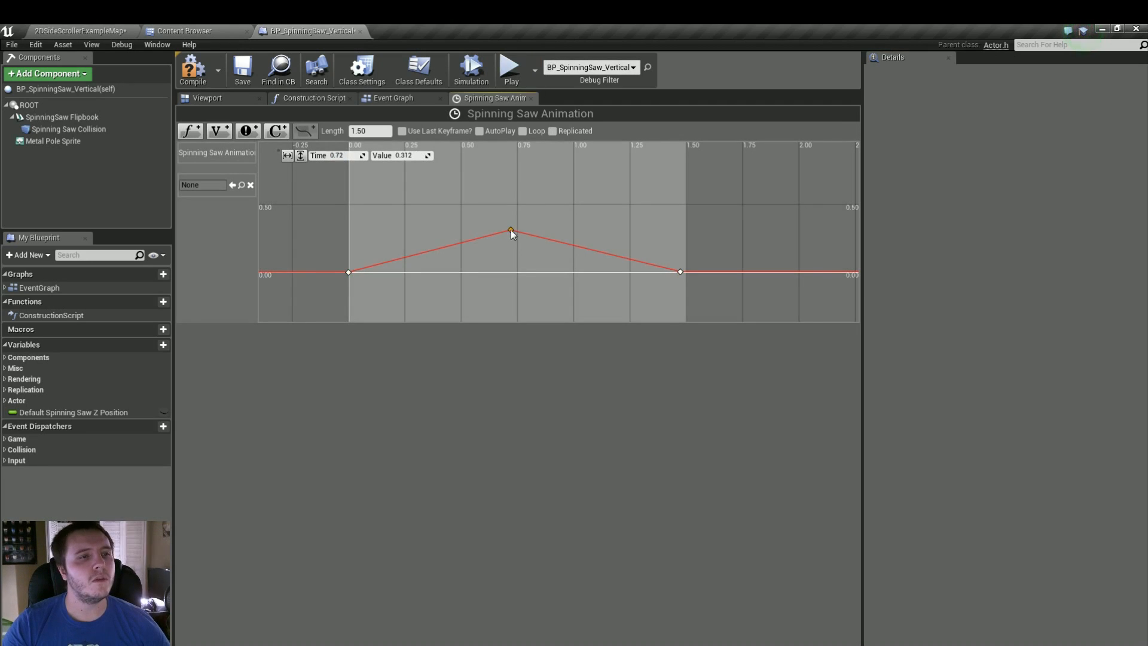
click(338, 156)
text(1.5)
key(Tab)
text(1)
key(Return)
click(337, 156)
text(0.75)
key(Tab)
- Set the last key to time 1.5 and value 0
click(678, 272)
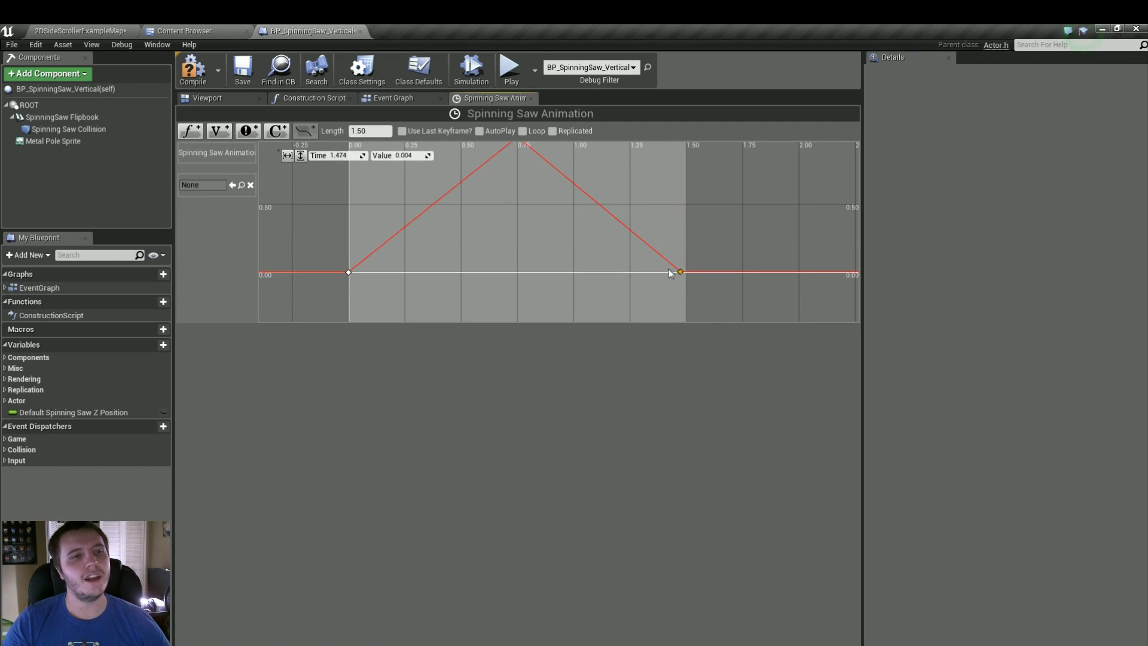
click(338, 156)
text(1.5)
key(Tab)
text(0)
key(Return)
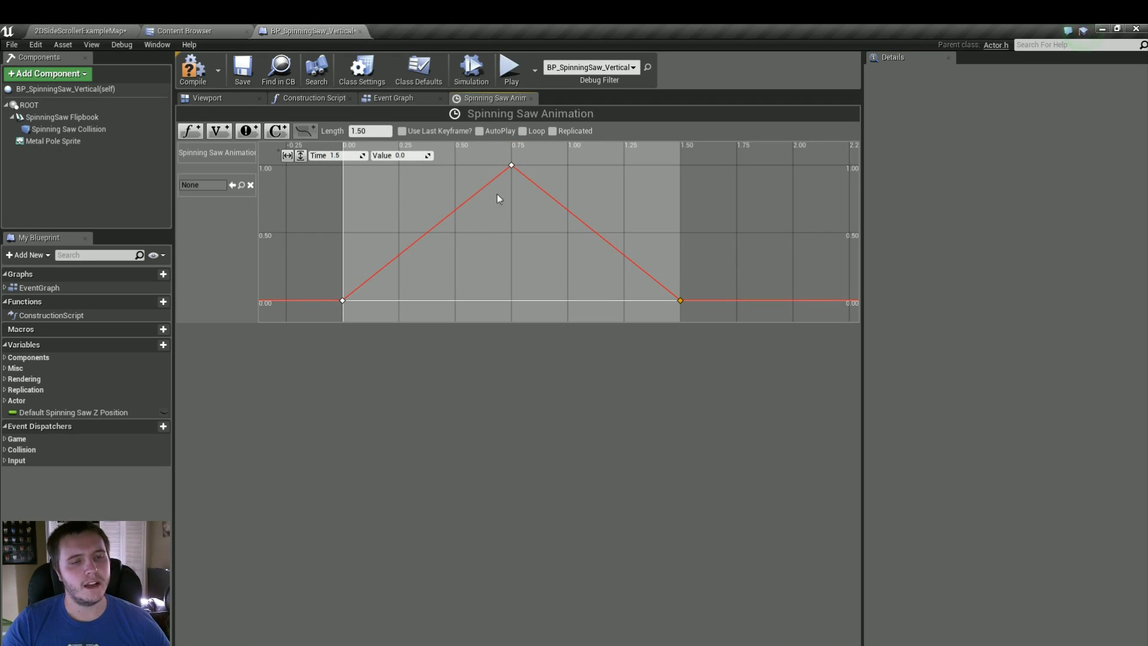
- Select all three keys and change their interpolation to automatic smooth curves
ctrl+click(512, 165)
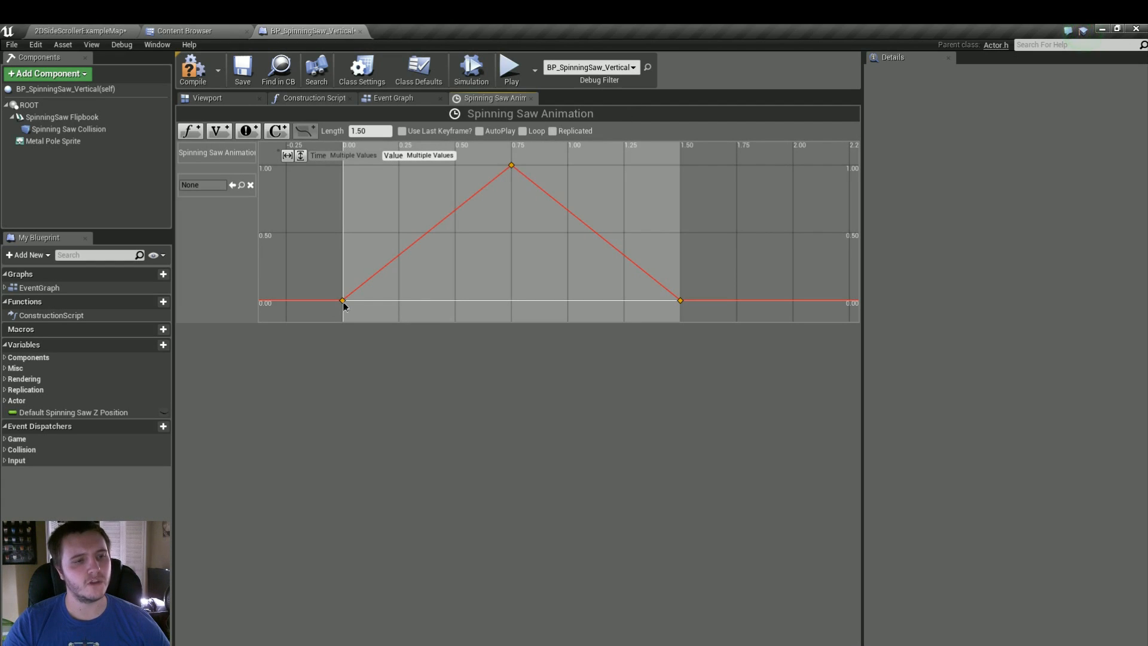
right_click(344, 303)
click(371, 319)
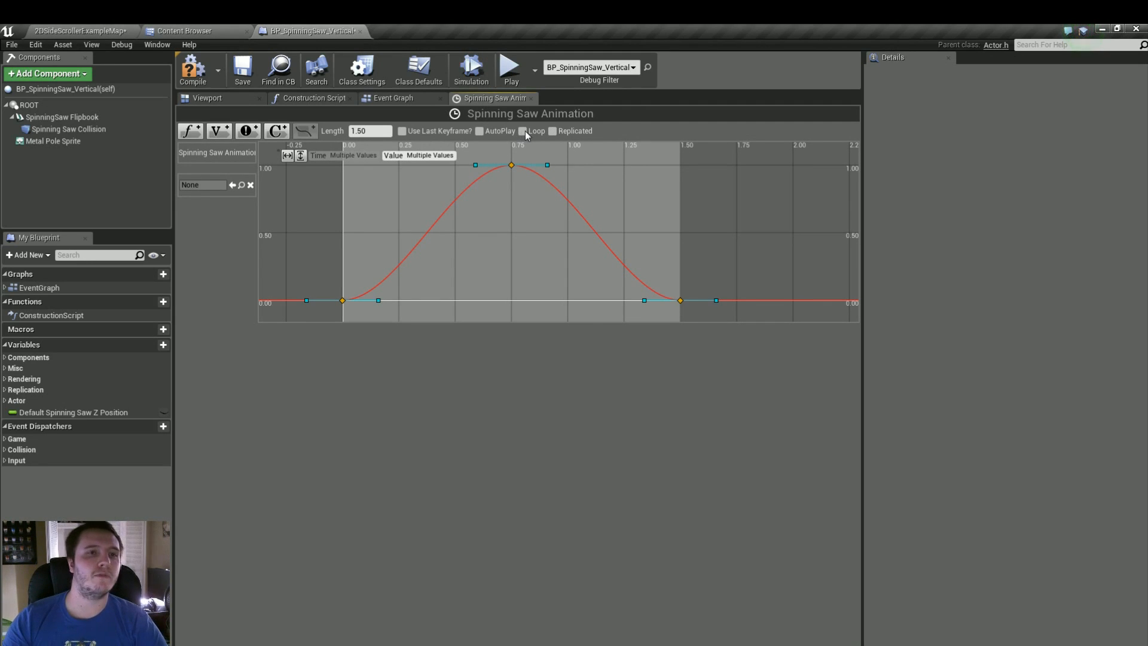
- Make the timeline loop, compile and save the blueprint, and close the timeline editor to return to the event graph
click(190, 81)
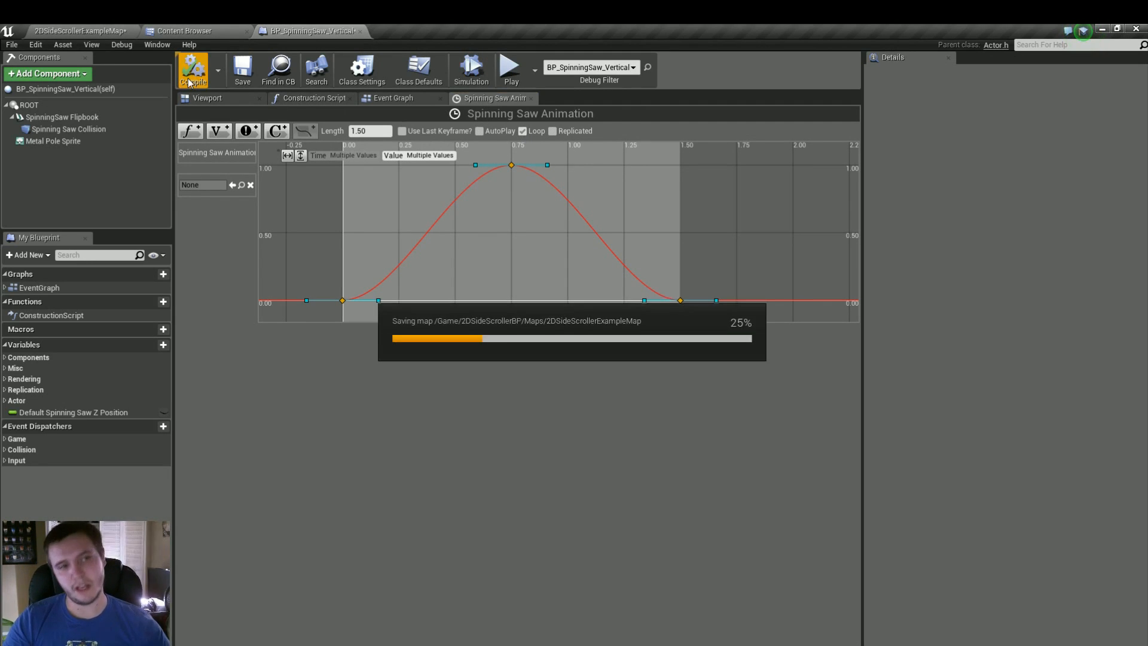
click(532, 101)
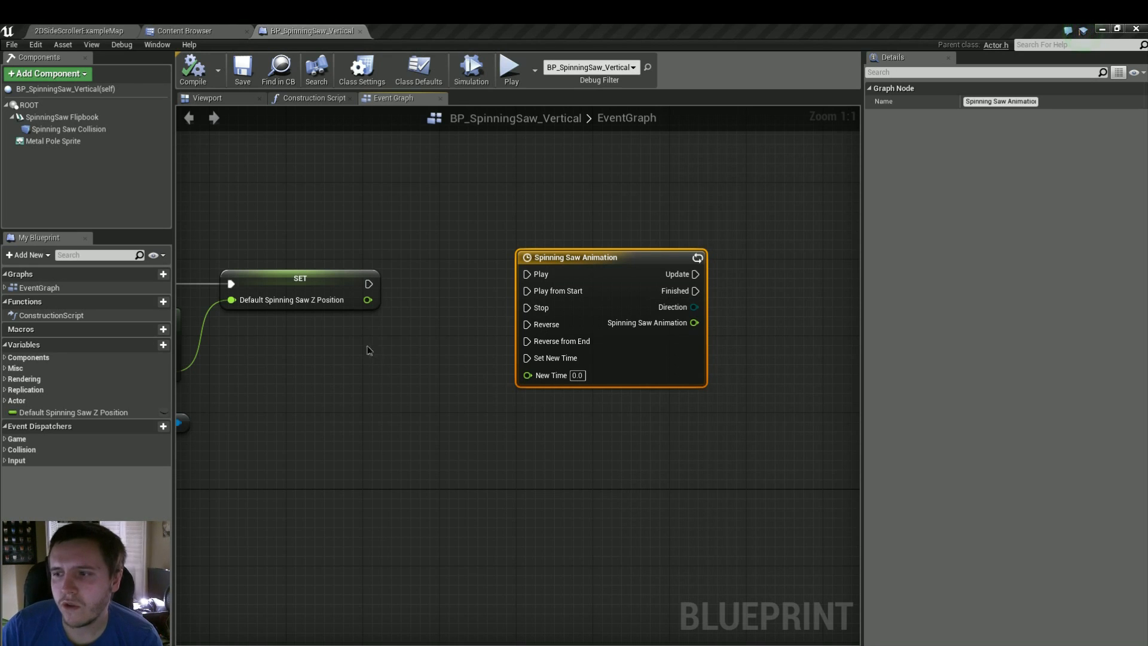
right_drag(402, 325, 441, 313)
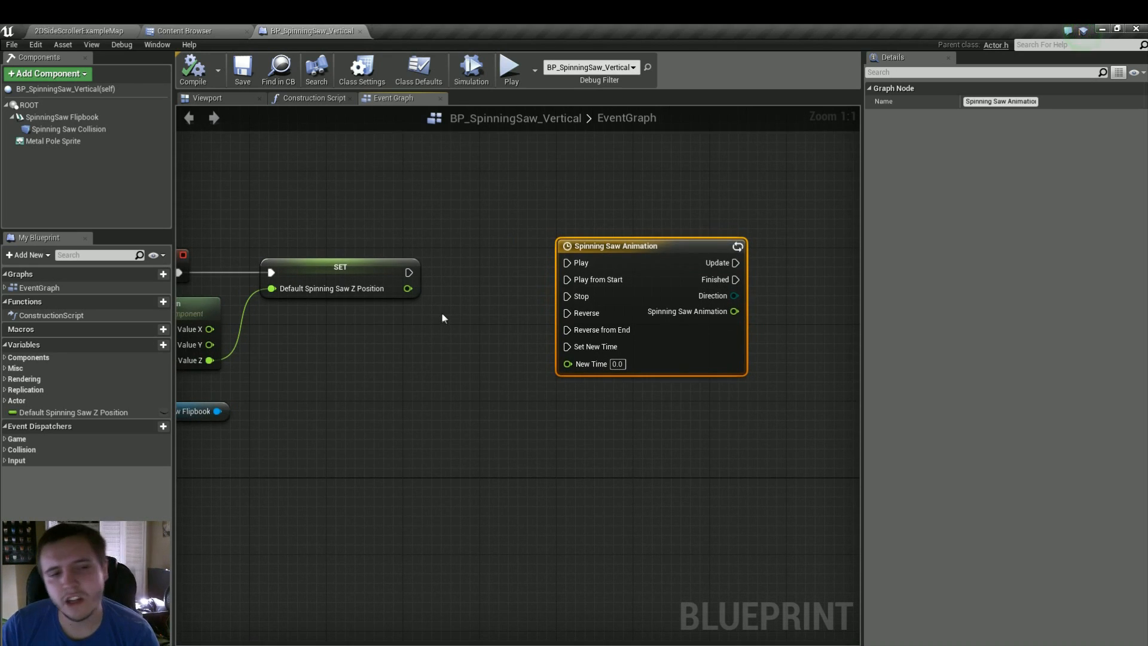
- Create a float variable named Animation Play Rate
click(159, 346)
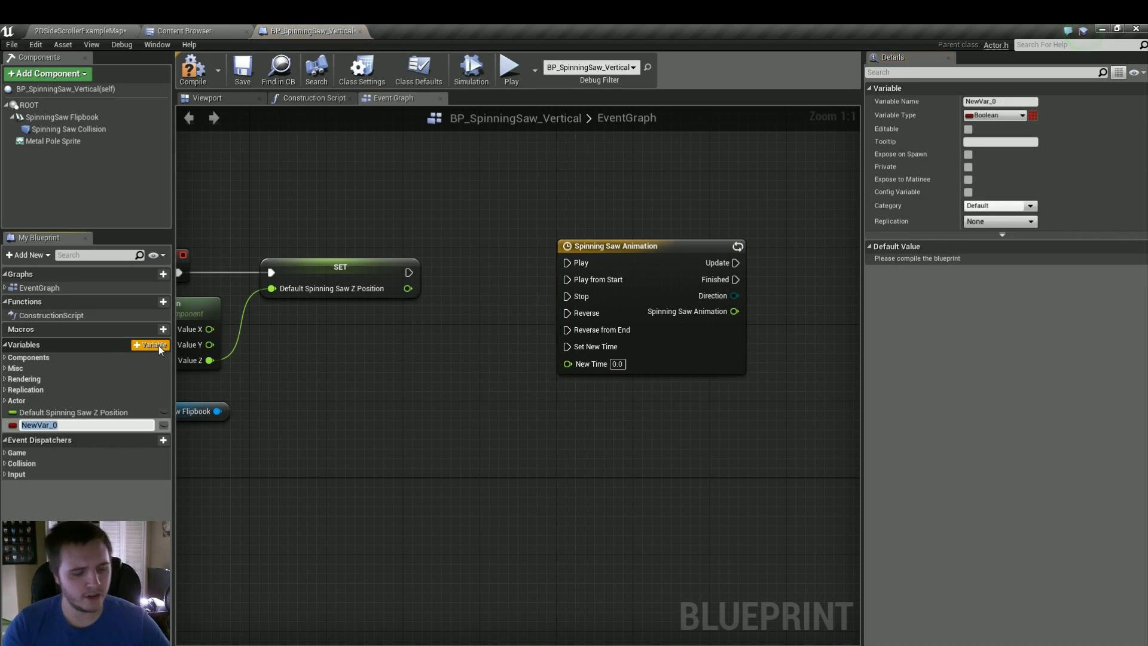
text(Animation play)
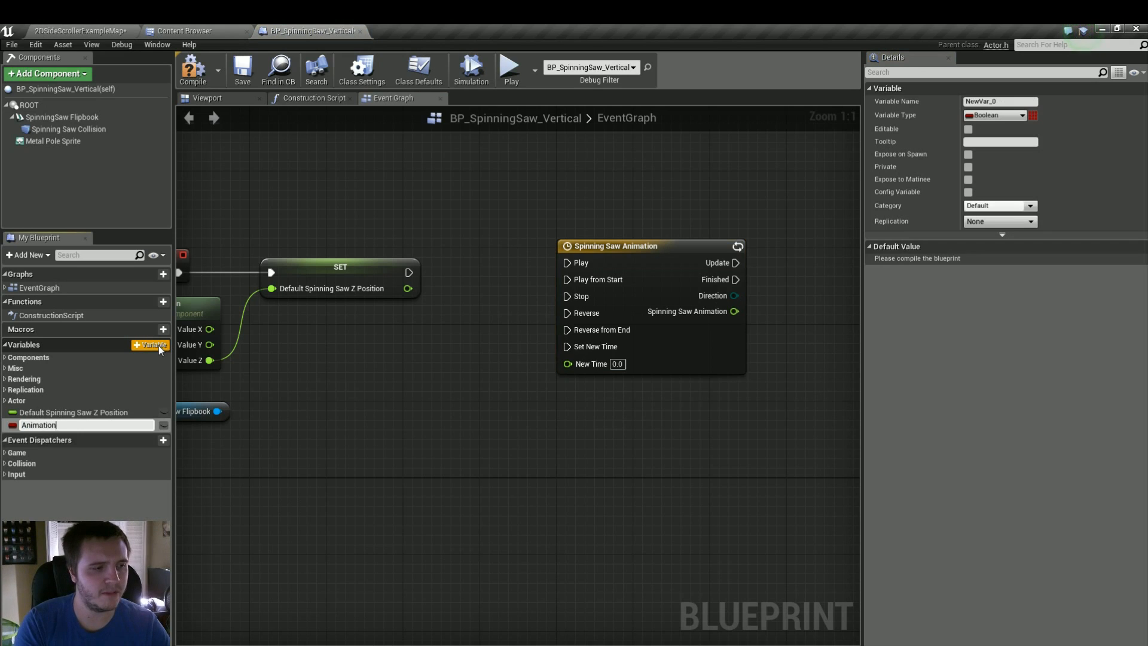
key(BackSpace)
key(BackSpace)
key(BackSpace)
key(BackSpace)
text(Play Rate)
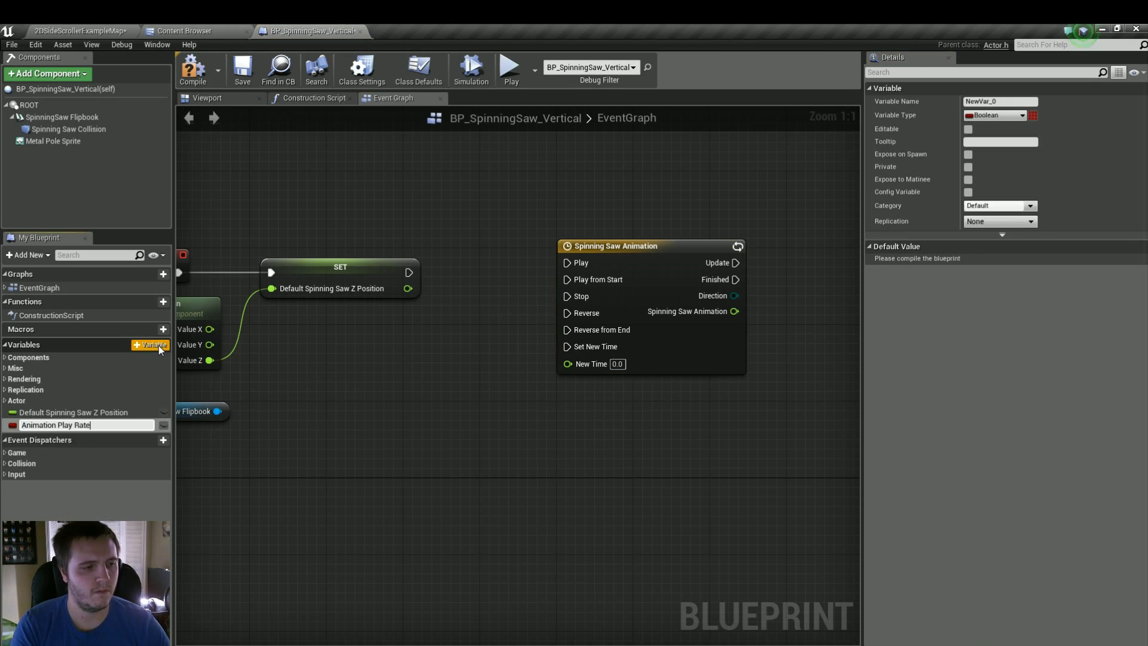
key(Return)
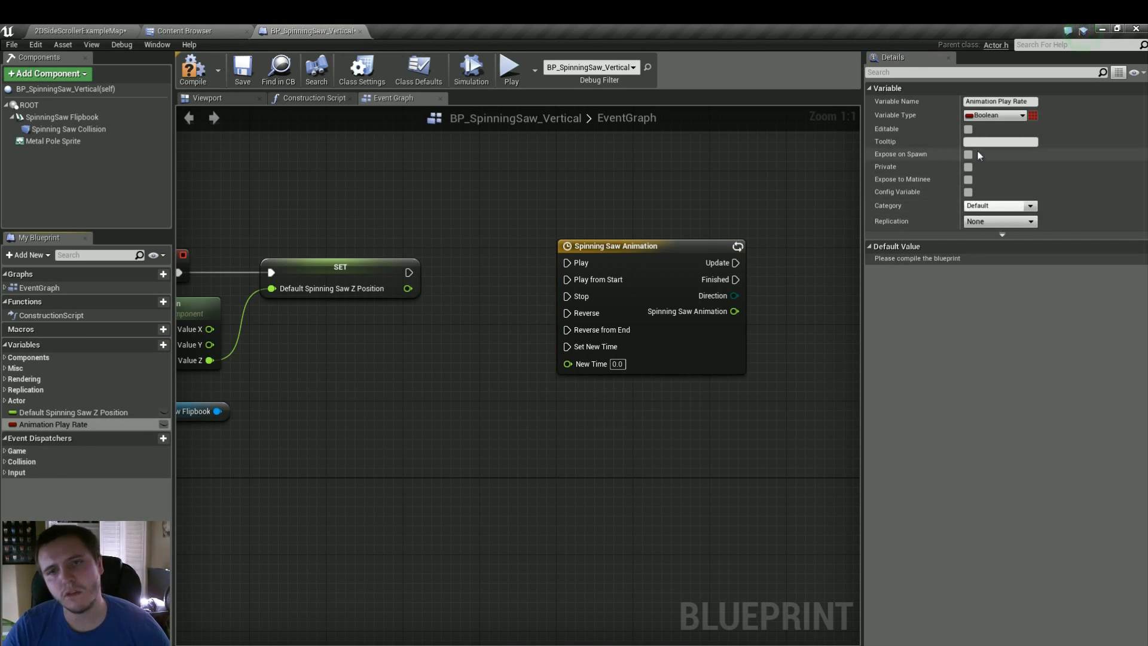
click(993, 116)
click(1065, 179)
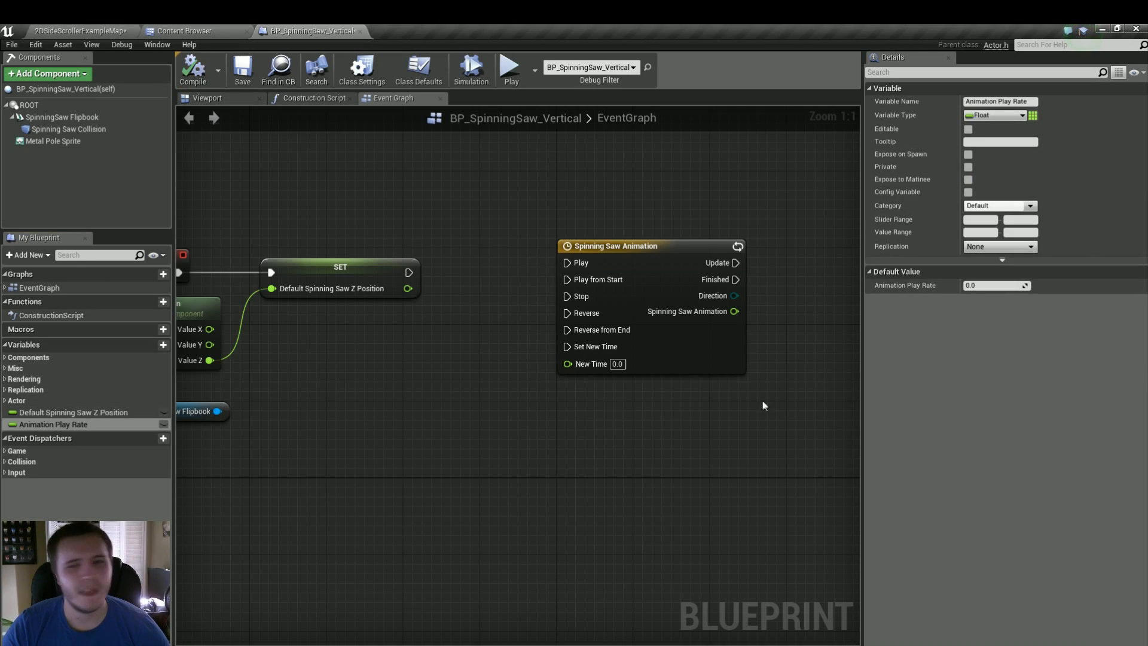
- Give Animation Play Rate a default of 1.0, make it editable on instances, and compile and save the blueprint
text(1)
key(Return)
click(164, 424)
click(190, 72)
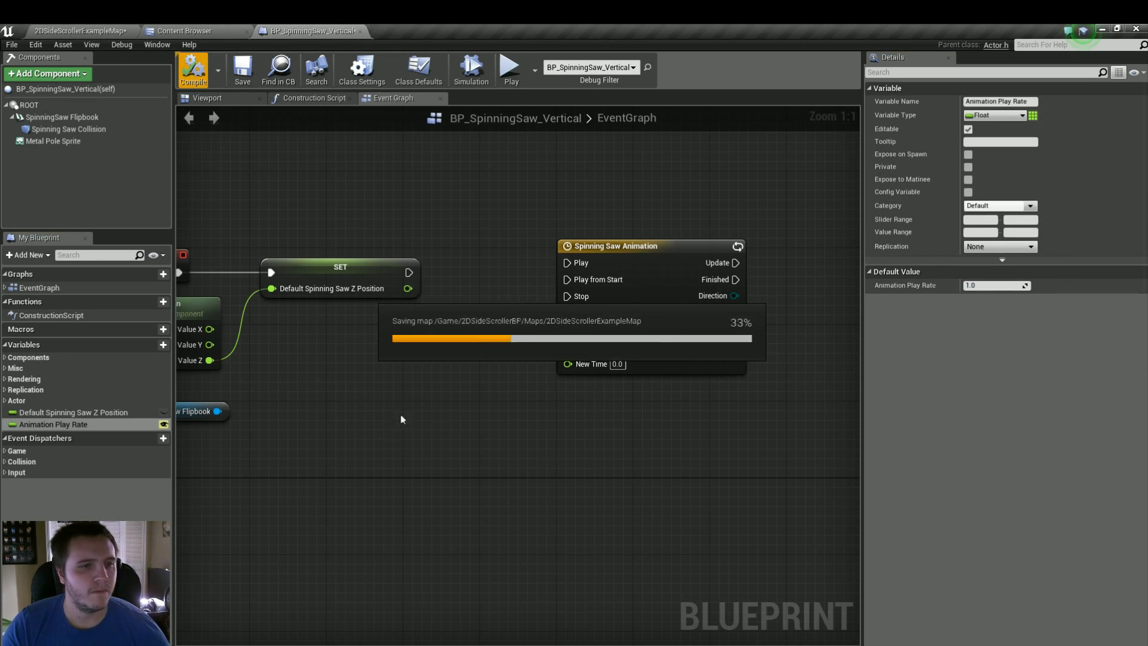
- Move the timeline node farther from the SET node and place a Spinning Saw Animation component reference between them
drag(649, 352, 730, 351)
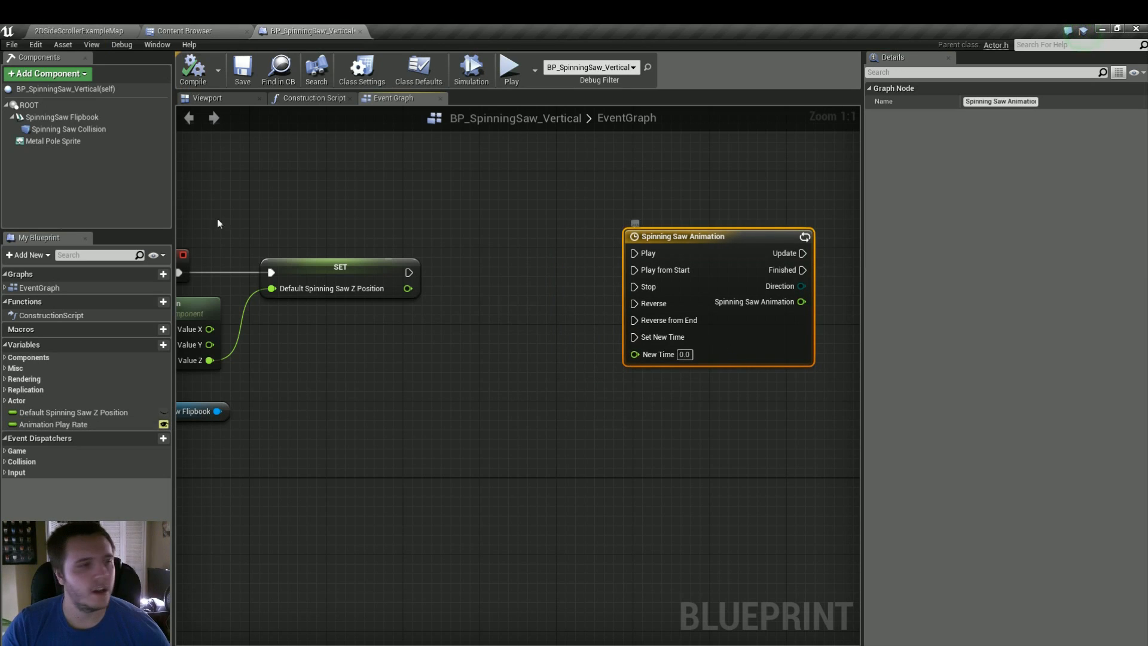
click(4, 287)
click(5, 288)
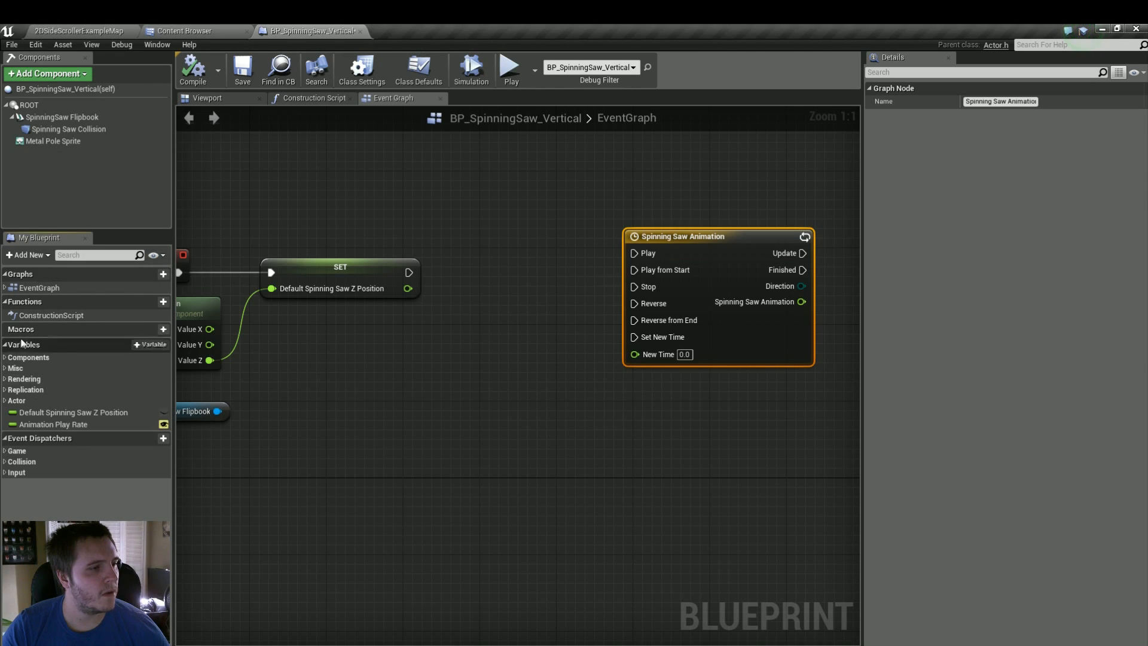
click(9, 356)
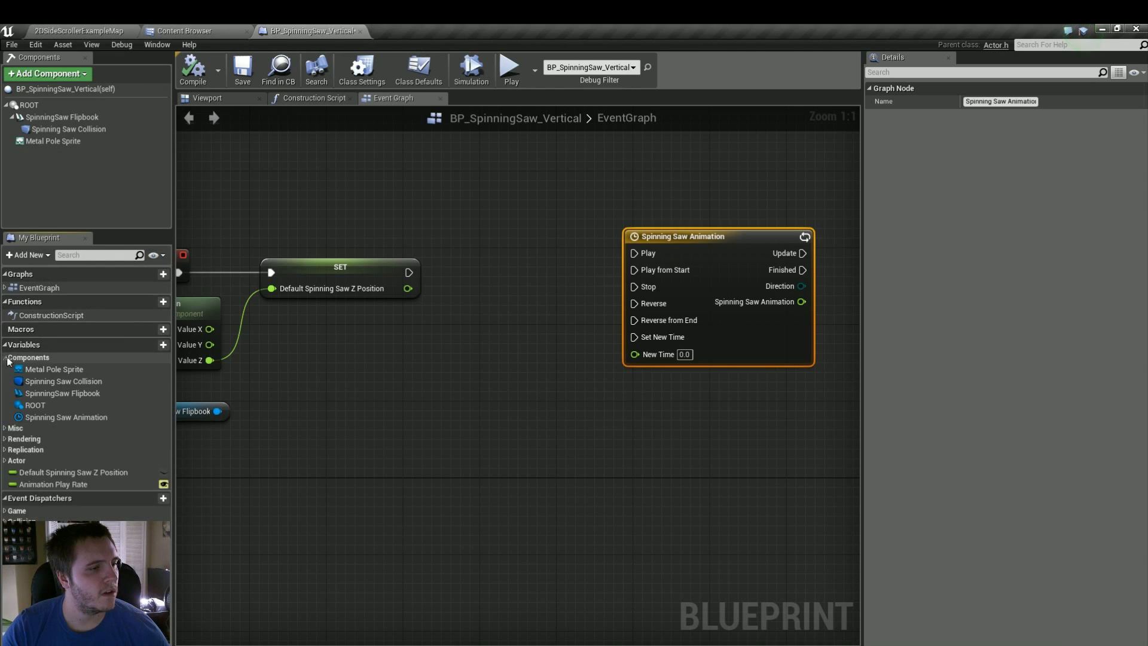
click(37, 418)
drag(171, 419, 389, 353)
- Add a Set Play Rate node targeting the Spinning Saw Animation reference
drag(472, 353, 510, 312)
text(s)
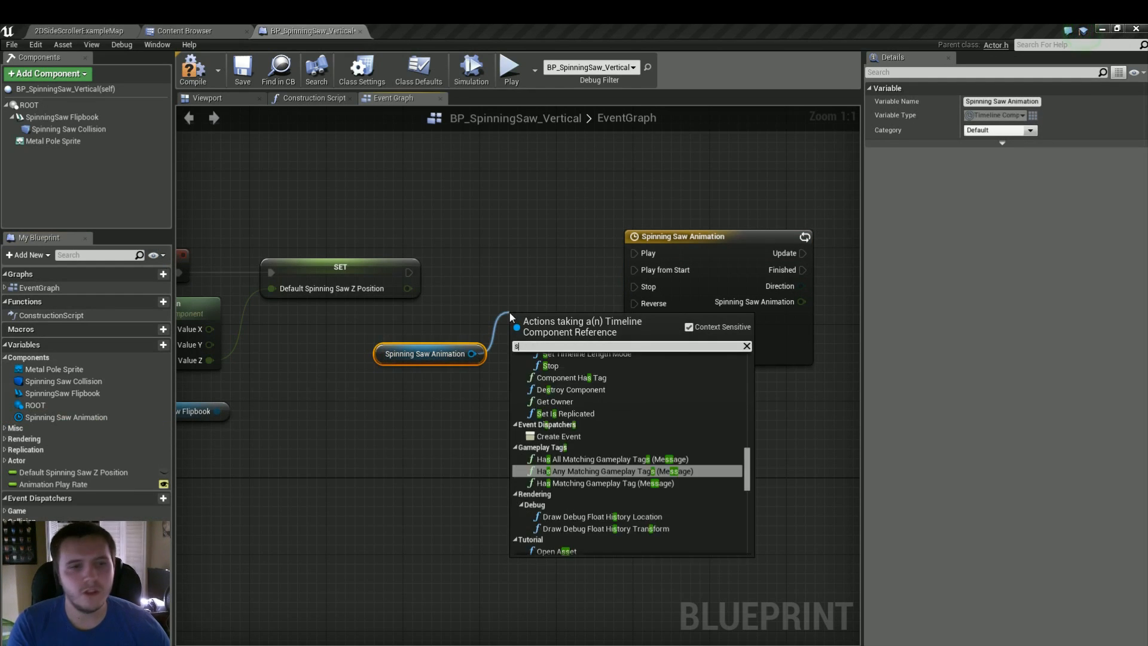
text(et play rate)
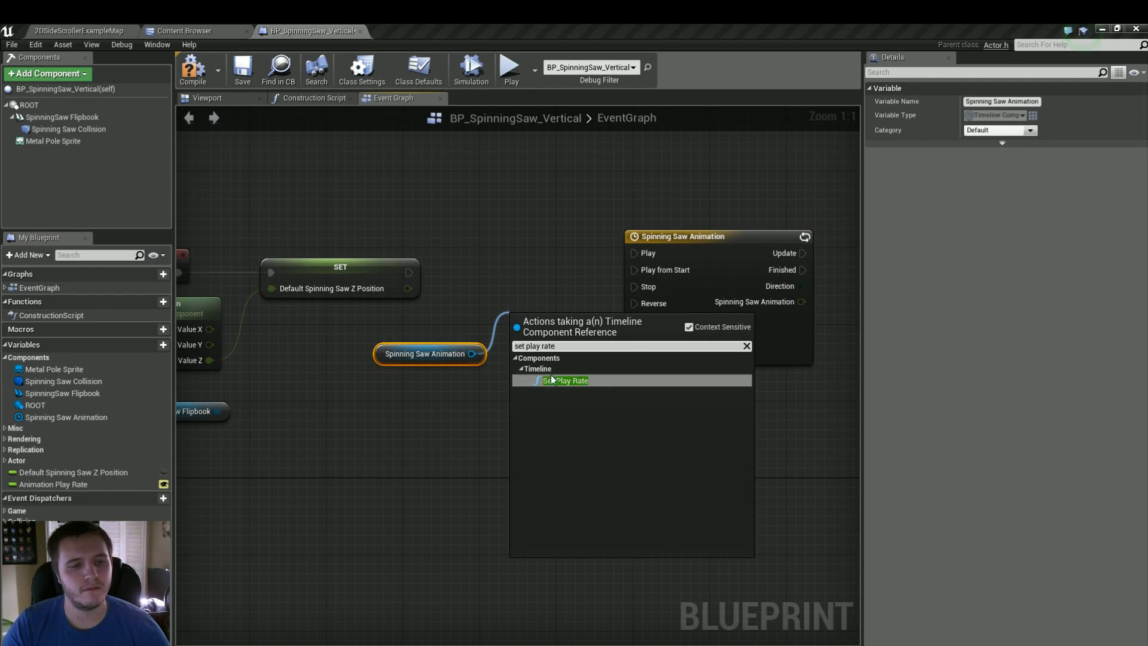
click(552, 379)
- Wire Set Play Rate between the SET node and the timeline's Play input, and arrange the nodes with the component reference beneath it
drag(560, 326, 495, 251)
drag(408, 274, 452, 273)
right_drag(409, 322, 380, 306)
drag(434, 294, 505, 274)
click(575, 272)
drag(576, 272, 576, 291)
right_drag(243, 378, 346, 384)
drag(356, 388, 441, 371)
- Add a getter for Animation Play Rate, connect it to Set Play Rate's New Rate input, and compile and save the blueprint
click(95, 485)
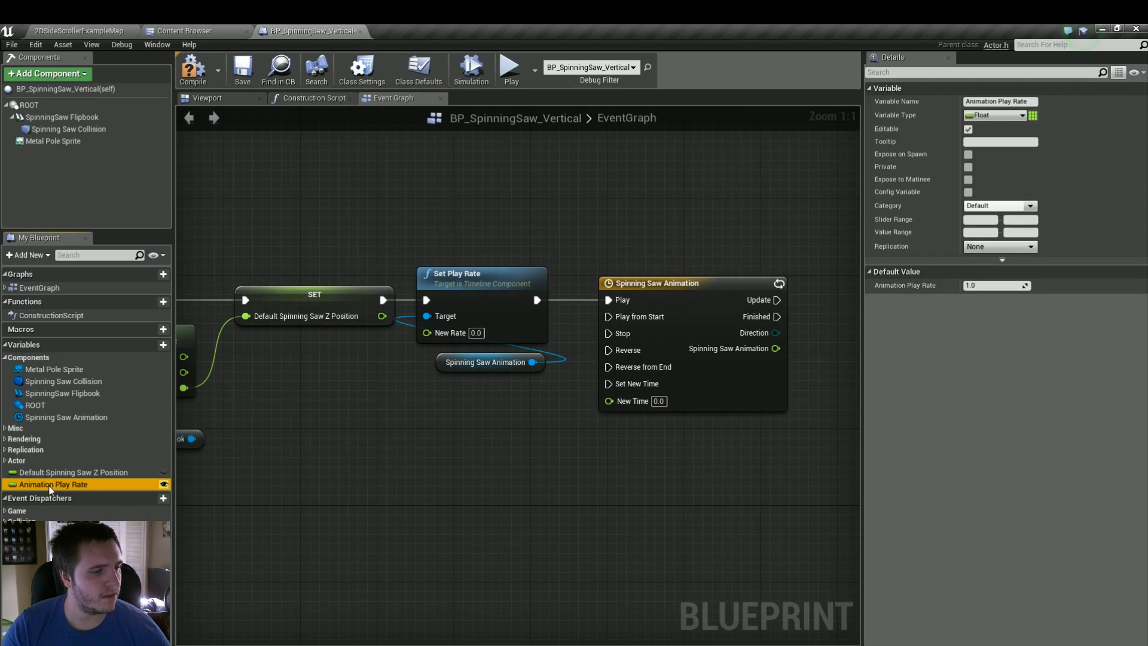
ctrl+drag(470, 384, 441, 385)
drag(519, 391, 452, 331)
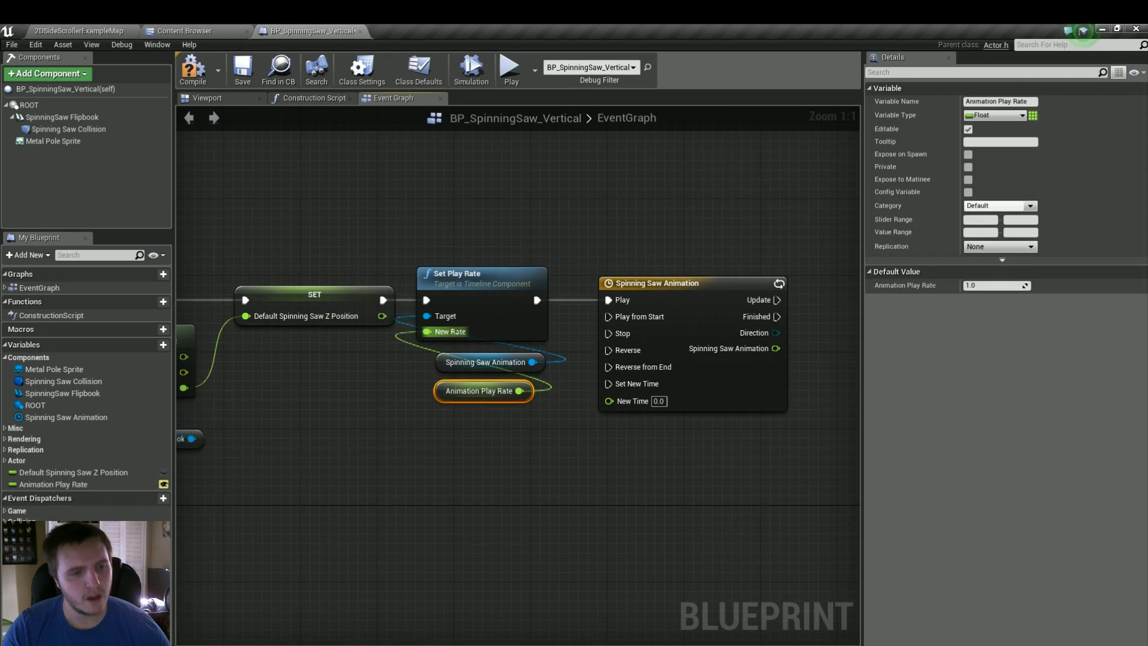
click(201, 84)
- Check the placed spinning saw's details in the level for the Animation Play Rate setting, and return to its blueprint
click(77, 30)
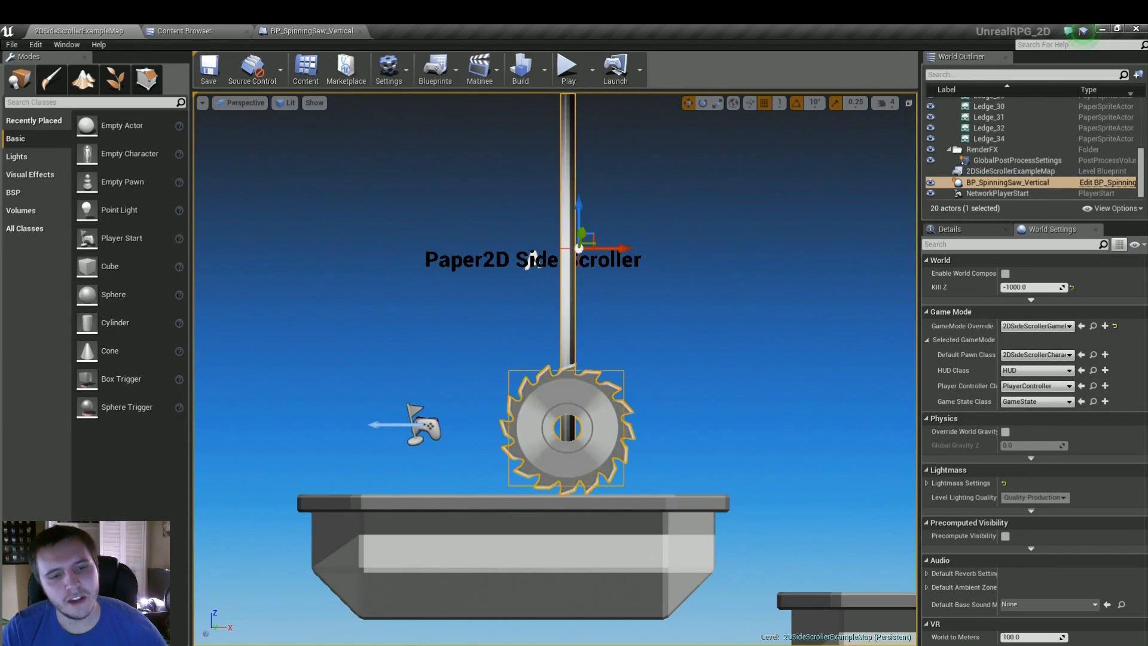
right_drag(454, 269, 473, 249)
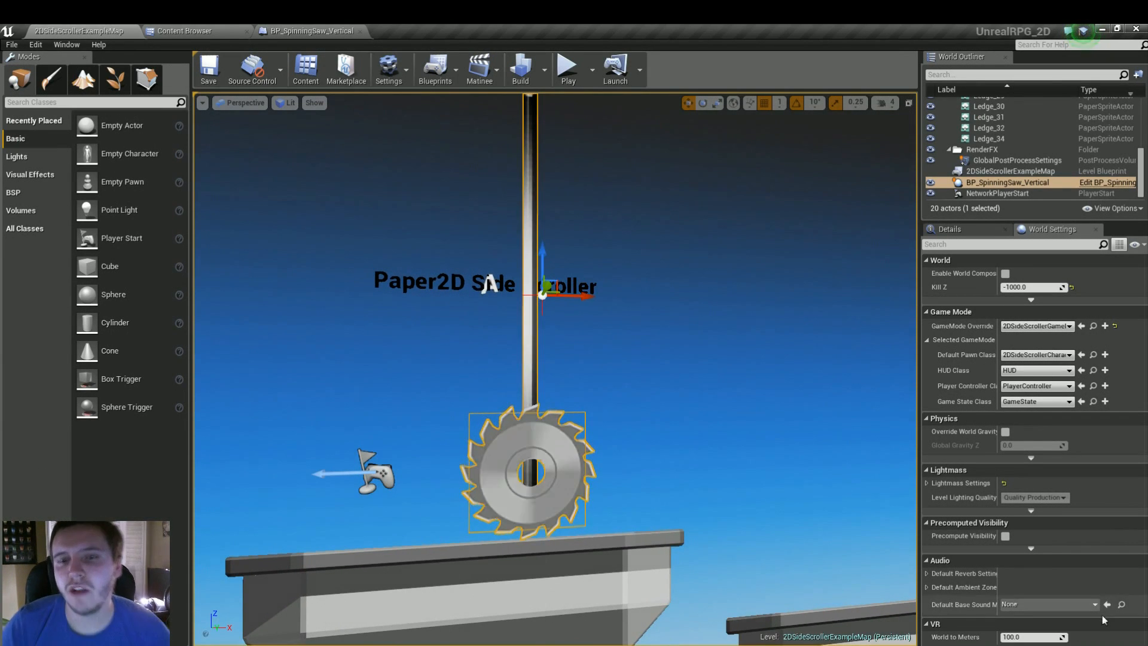
click(949, 229)
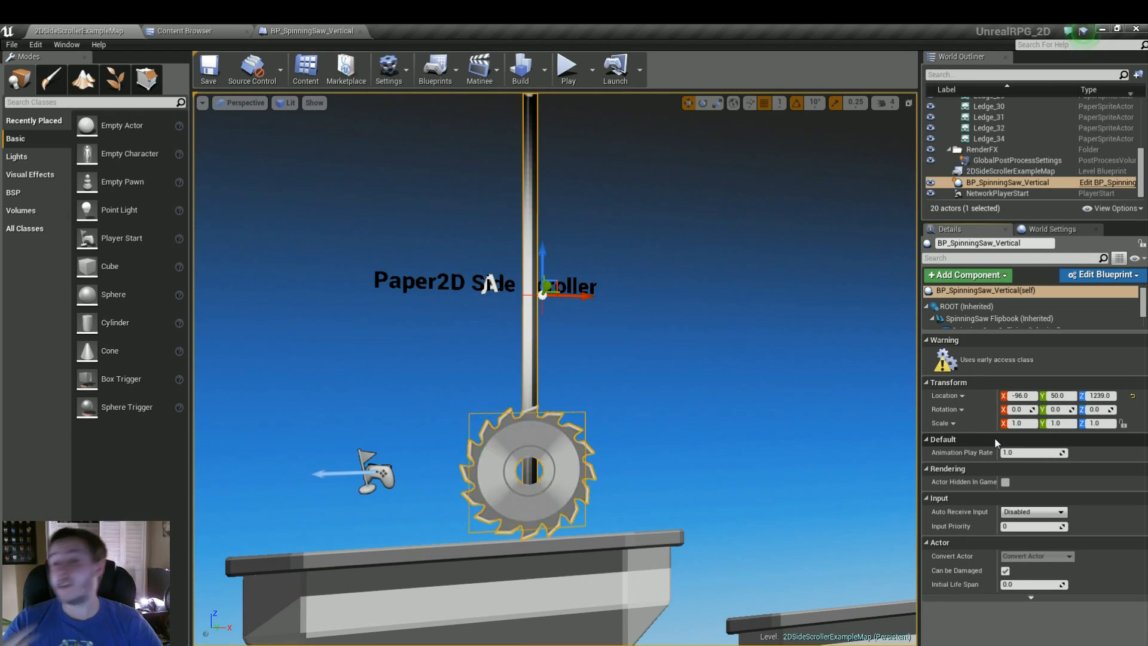
click(340, 34)
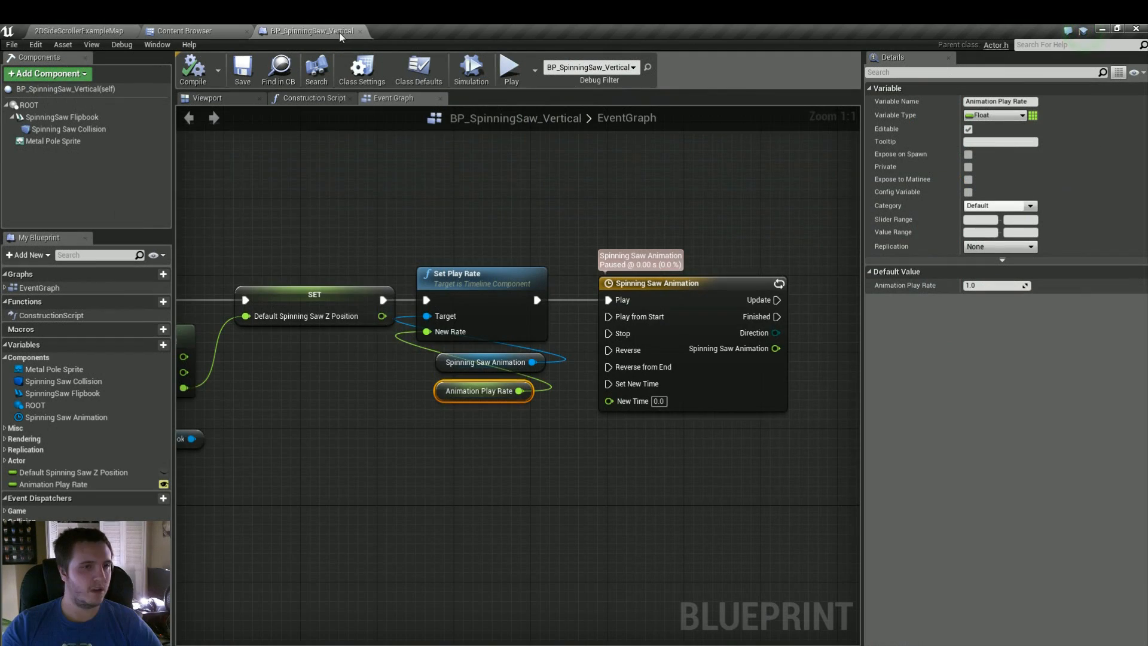
- Add a float Lerp node from the timeline's Spinning Saw Animation output
right_drag(532, 204, 304, 195)
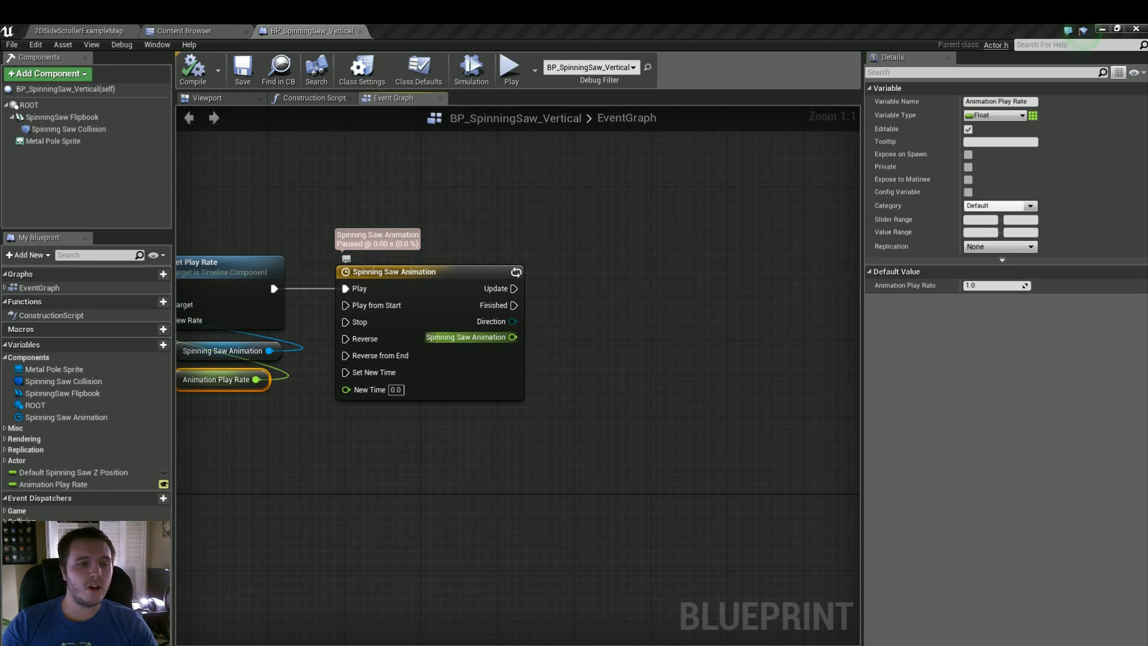
click(571, 417)
drag(513, 336, 569, 392)
text(lerp)
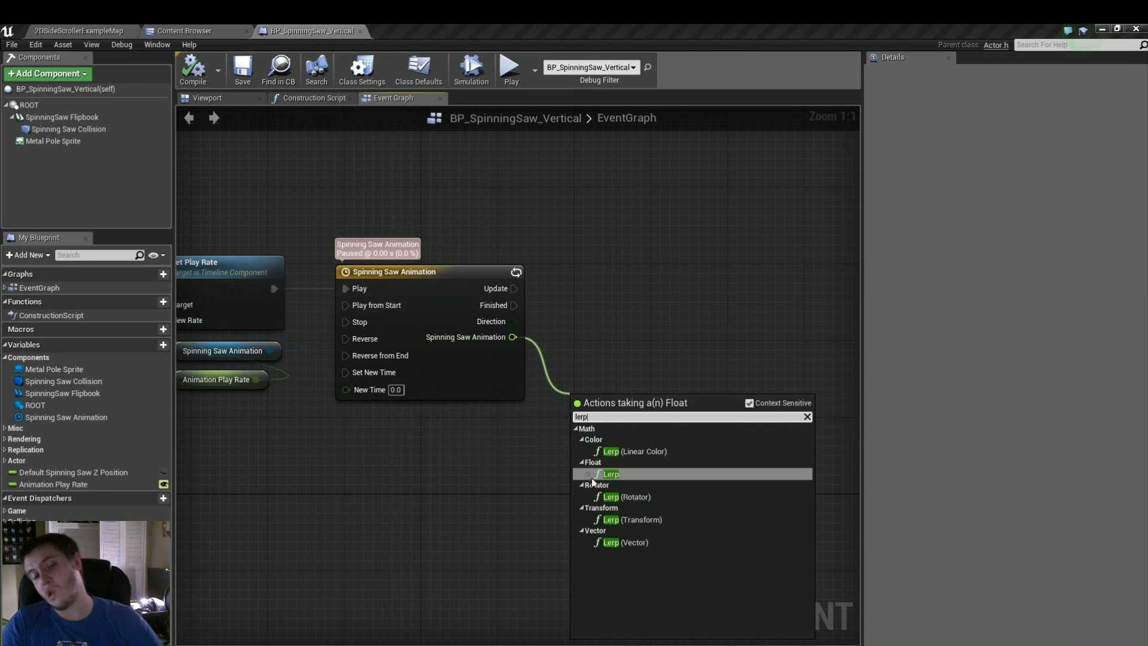
click(592, 478)
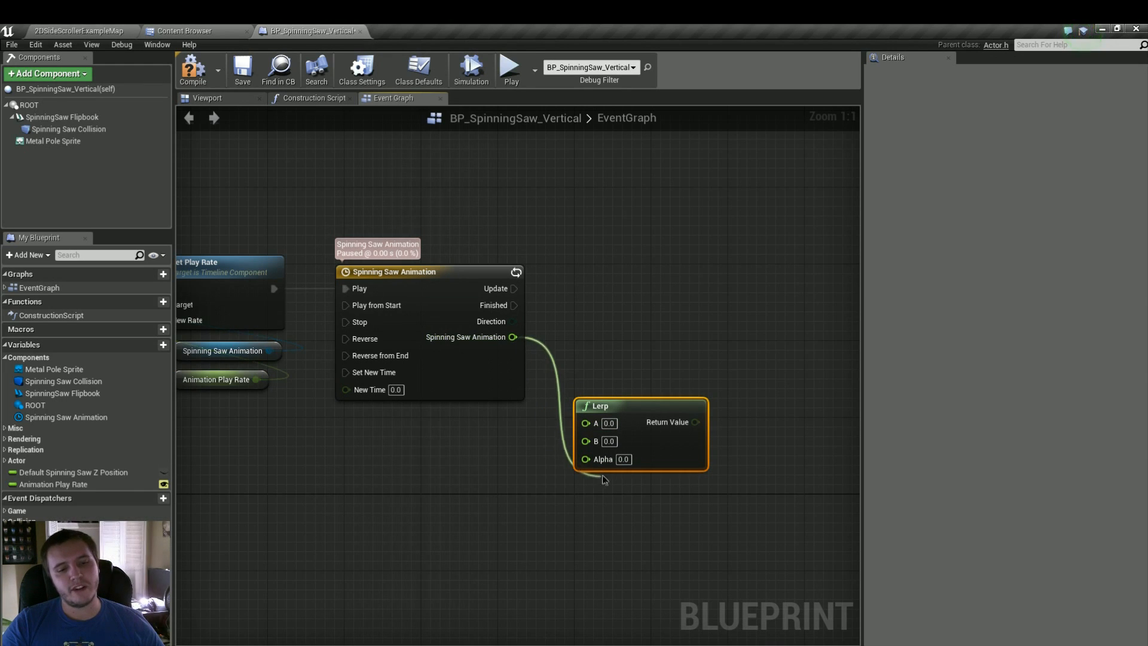
- Place the Lerp below the timeline and connect a Default Spinning Saw Z Position getter to its A input
drag(592, 462, 592, 462)
drag(669, 447, 669, 512)
right_drag(422, 517, 467, 508)
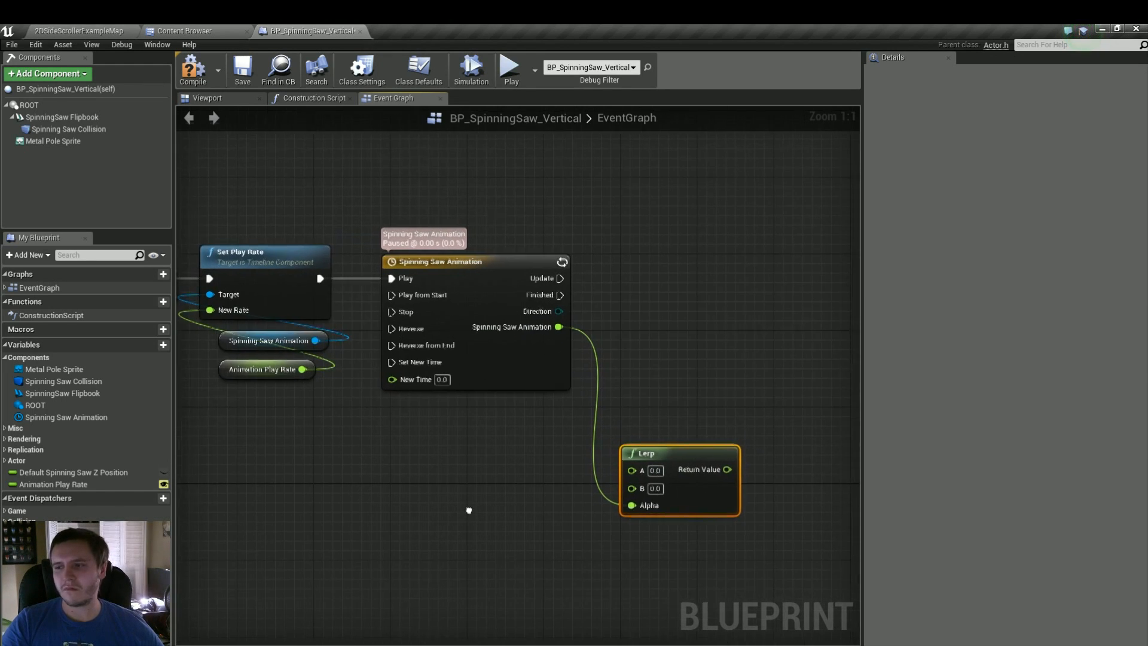
click(44, 474)
ctrl+drag(363, 460, 442, 453)
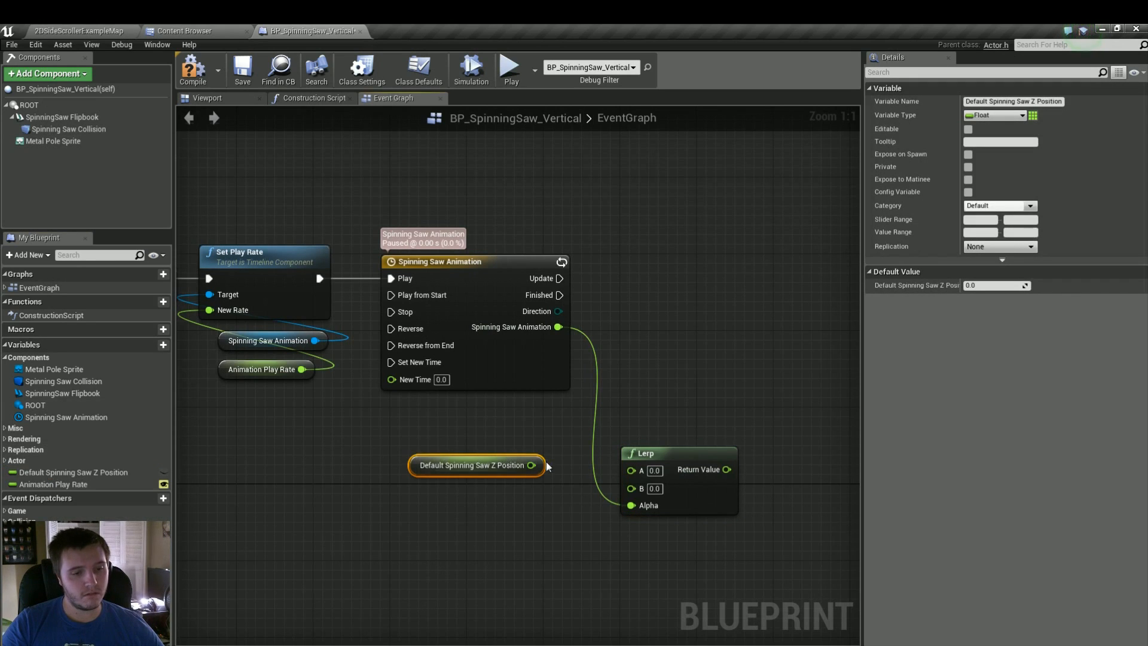
drag(532, 465, 631, 471)
right_drag(489, 514, 501, 475)
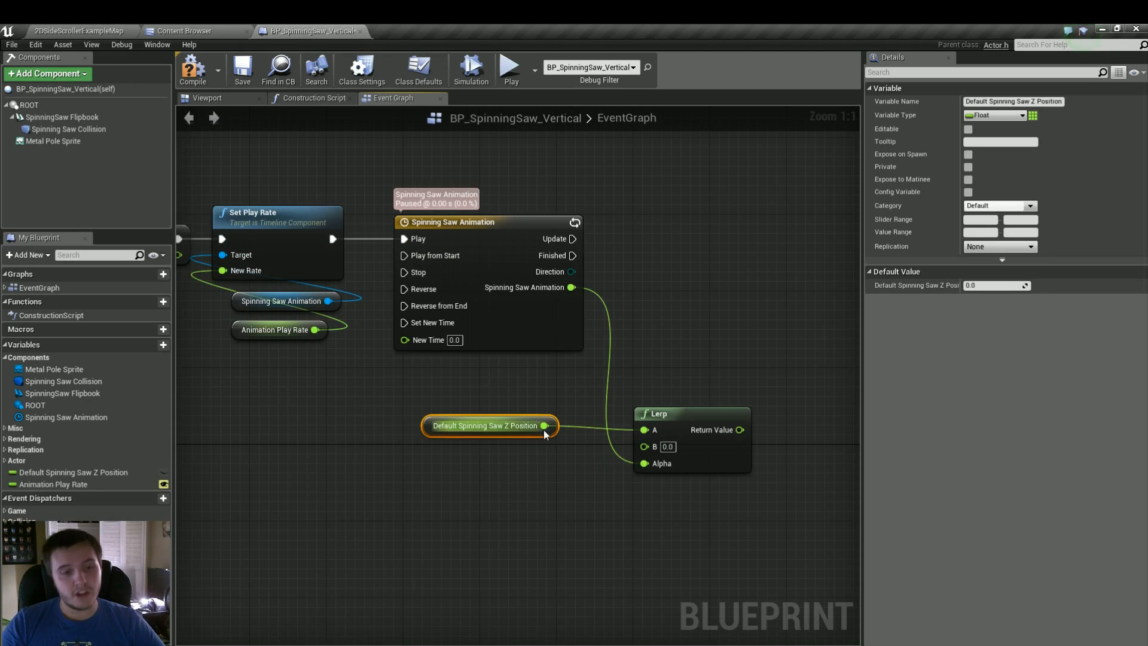
- Add a float + float node adding 400 to Default Spinning Saw Z Position, and connect its output to the Lerp's B input
drag(506, 431, 464, 482)
text(+)
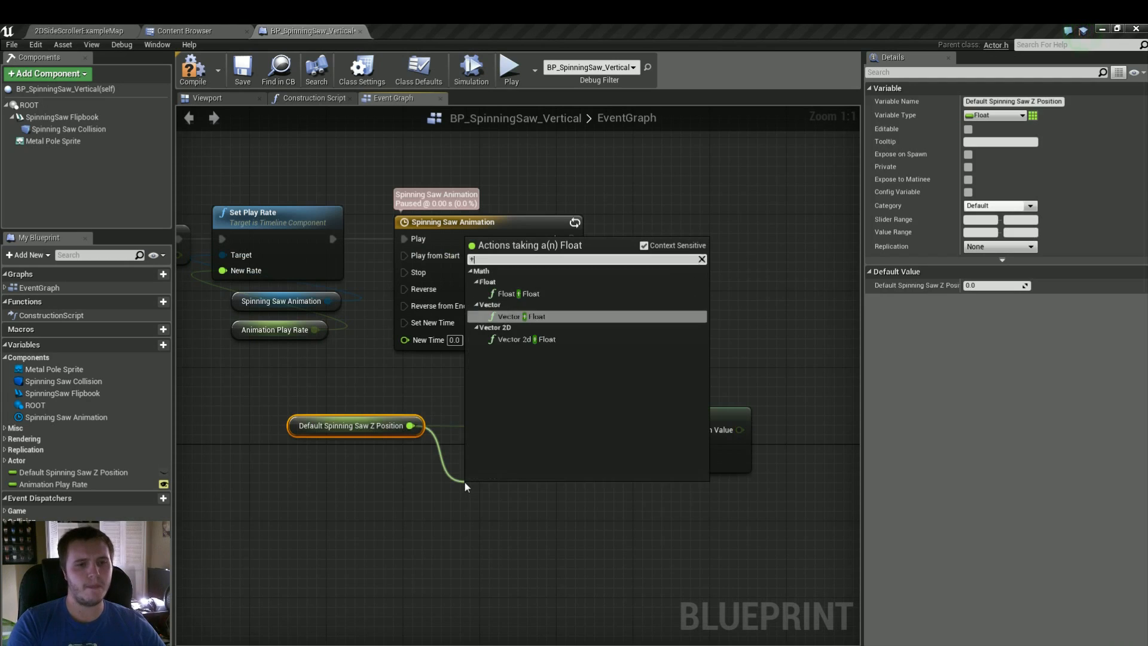
click(543, 288)
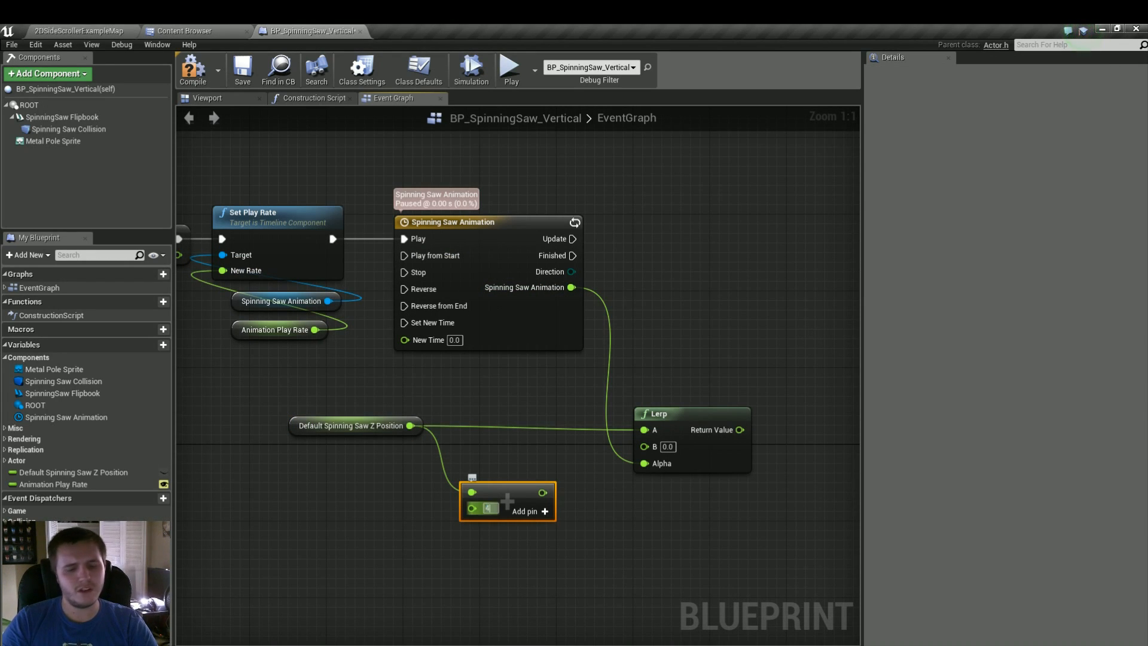
drag(543, 492, 644, 446)
right_drag(733, 383, 480, 434)
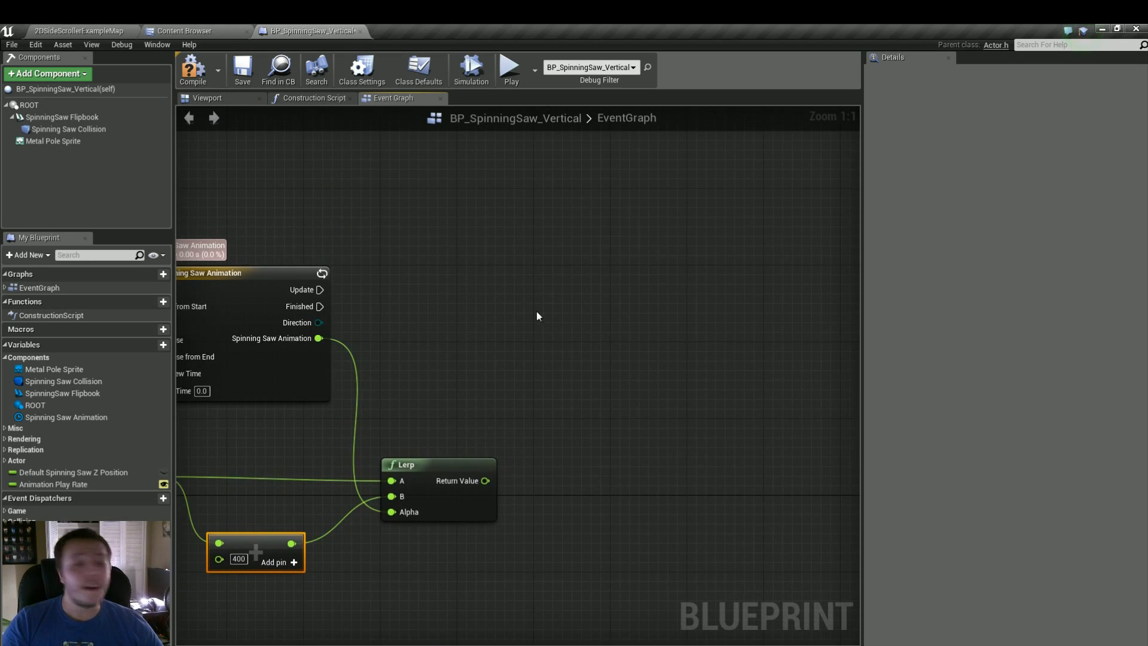
- Add a Spinning Saw Flipbook reference with a Get World Location node, split its return value, and place the reference beneath it
click(62, 118)
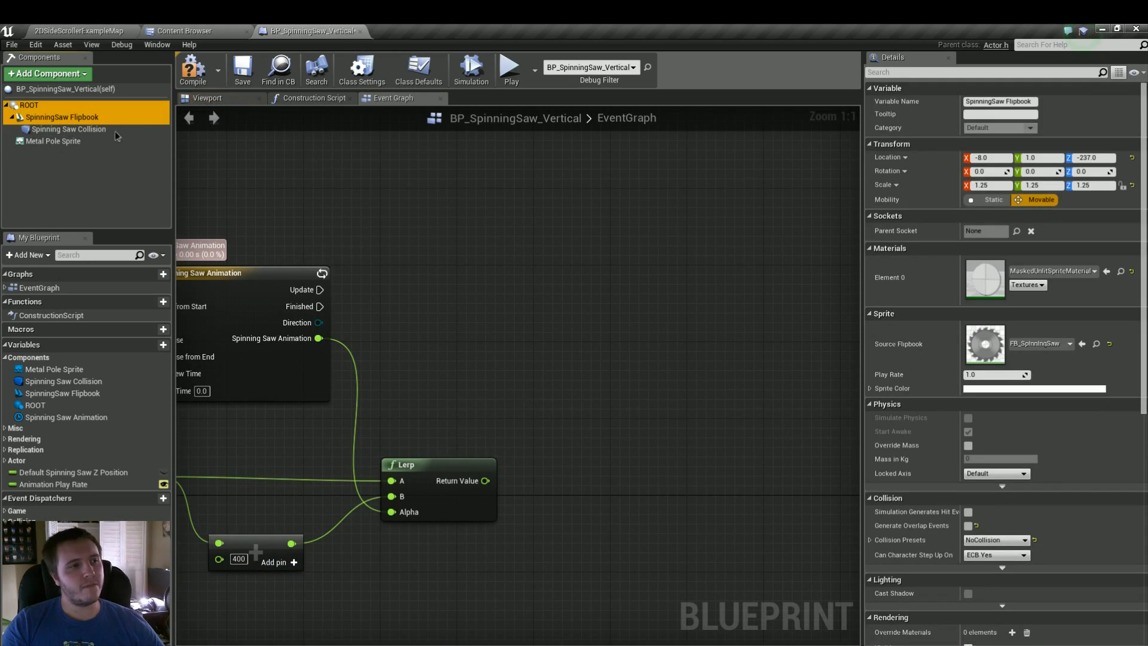
drag(47, 118, 652, 256)
text(get world lo)
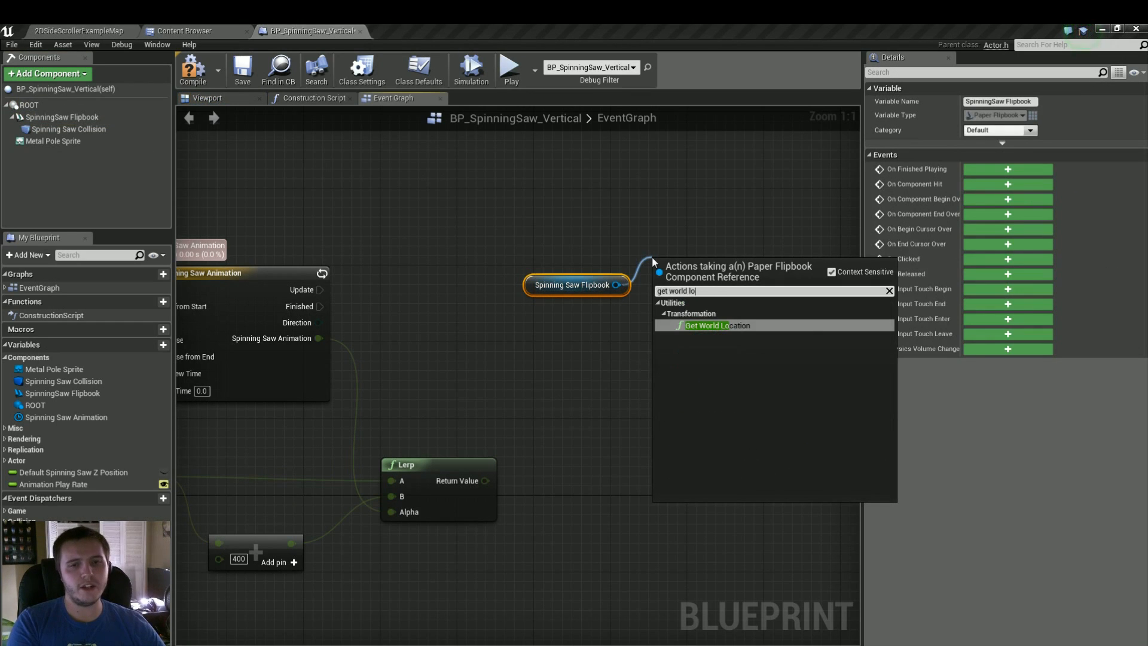
click(701, 326)
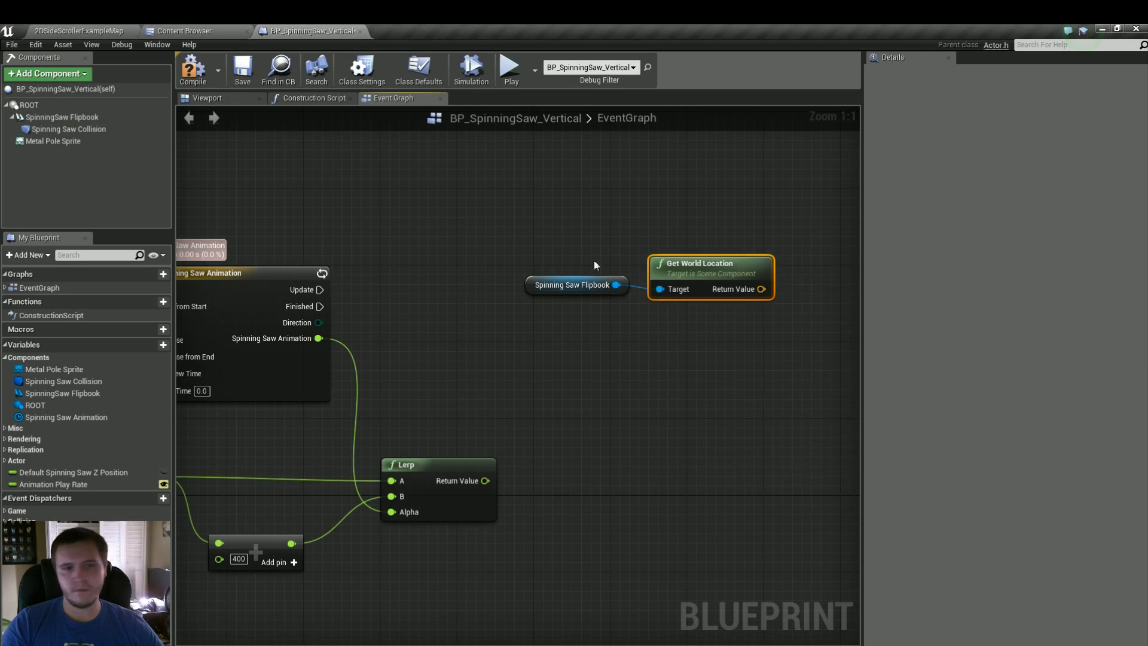
drag(536, 286, 692, 362)
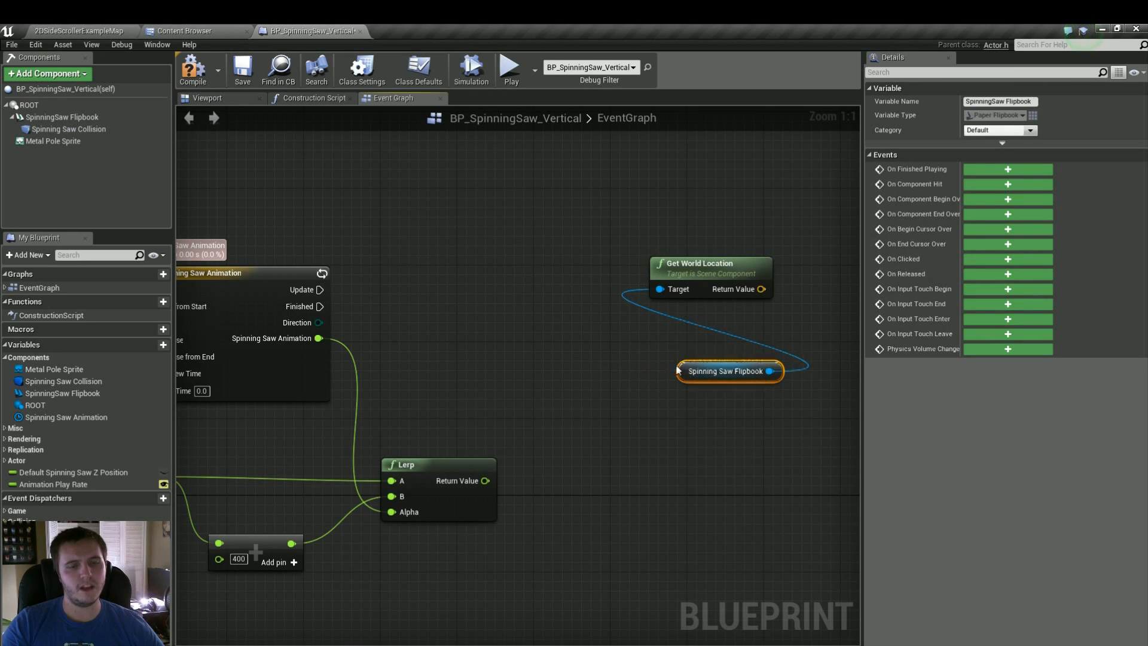
right_click(760, 288)
click(787, 317)
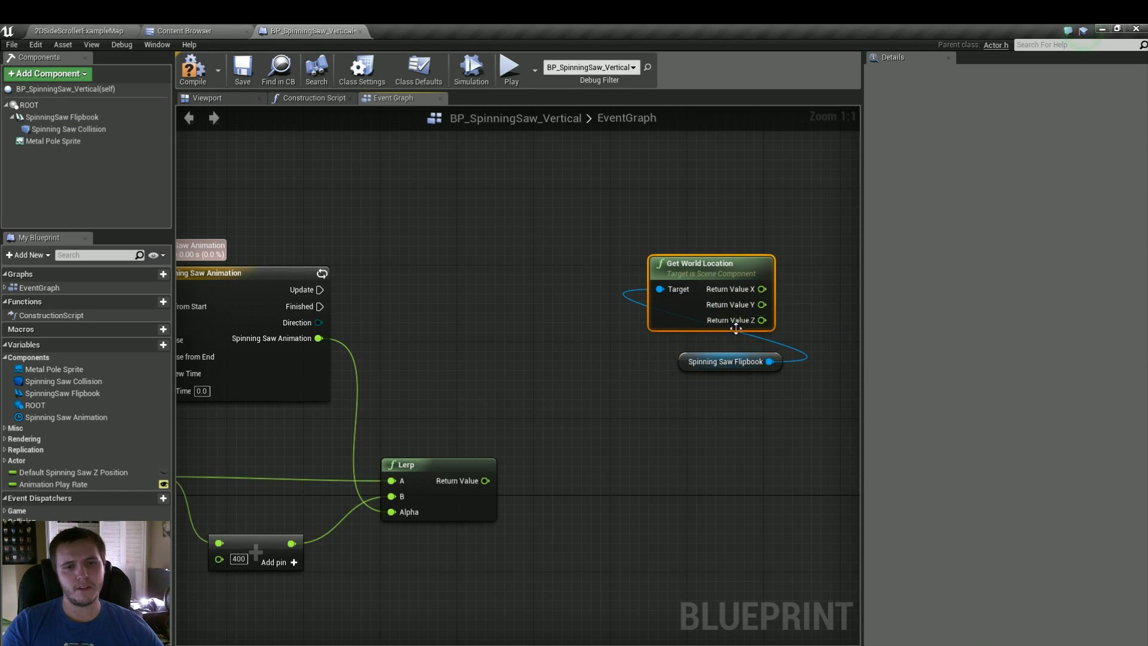
drag(680, 365, 684, 344)
- Add a Set World Location node targeting the Spinning Saw Flipbook reference
right_drag(594, 369, 373, 390)
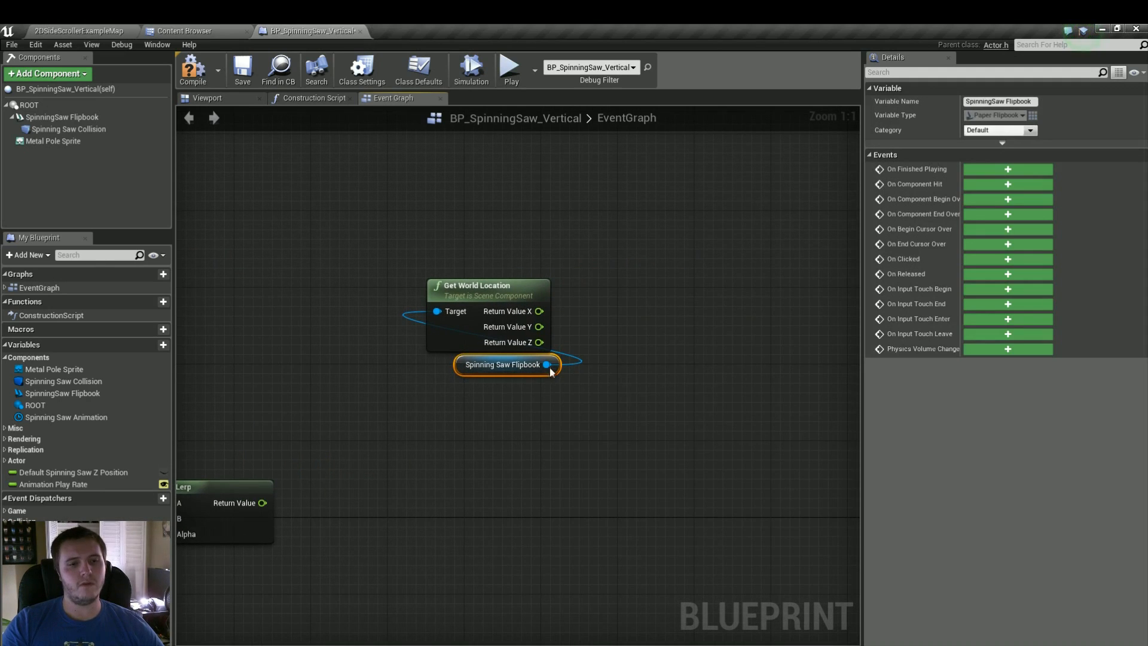
drag(547, 365, 656, 282)
text(set)
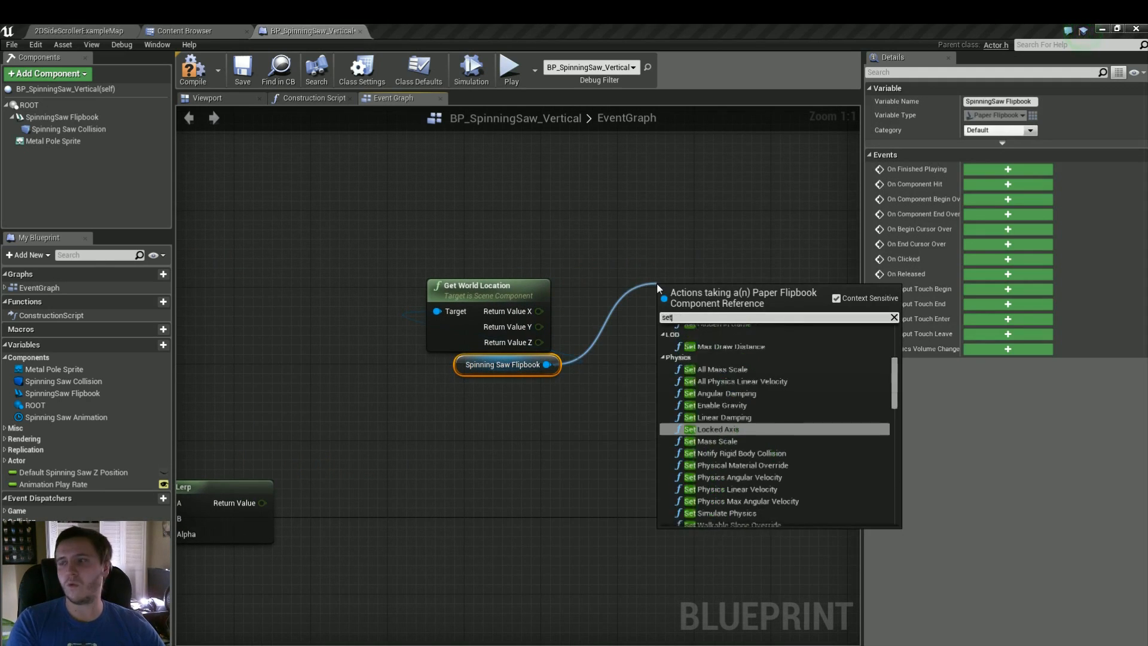
text( world loca)
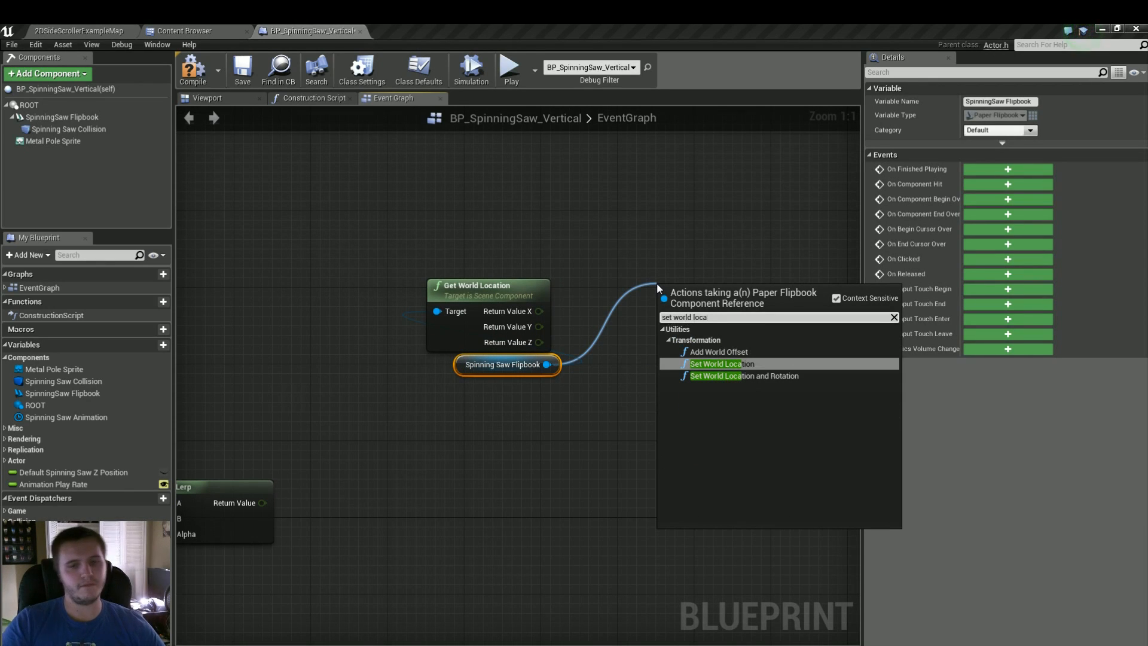
click(718, 363)
right_drag(624, 325, 667, 294)
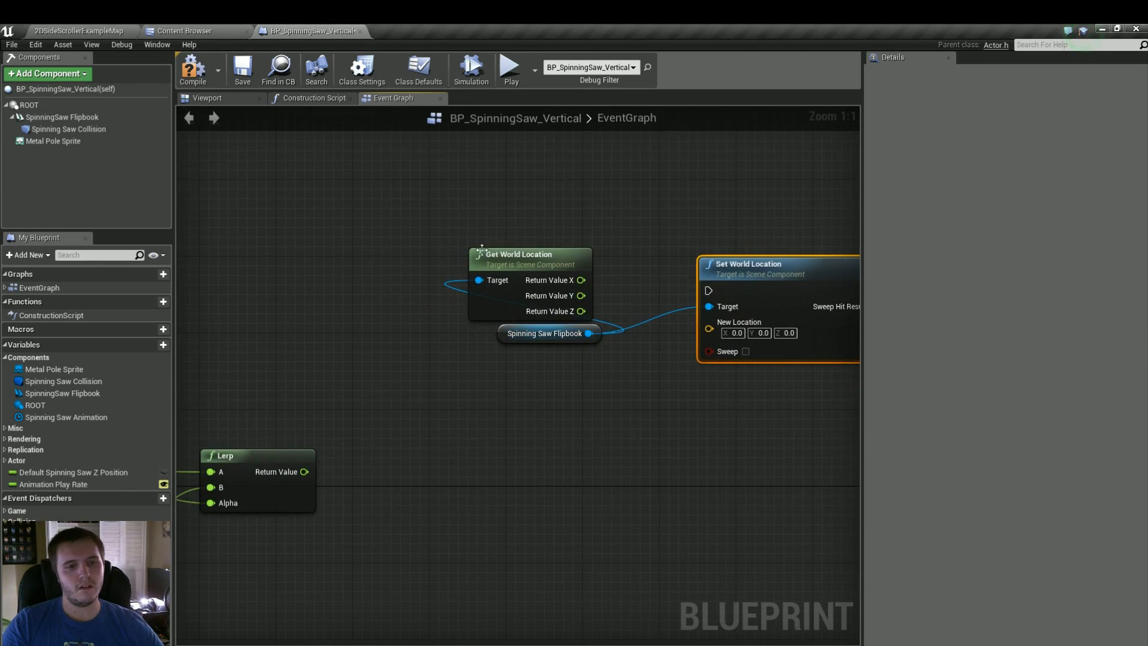
- Connect the timeline's Update output to Set World Location, and arrange Get World Location and the flipbook reference below the execution wire
drag(520, 257, 604, 389)
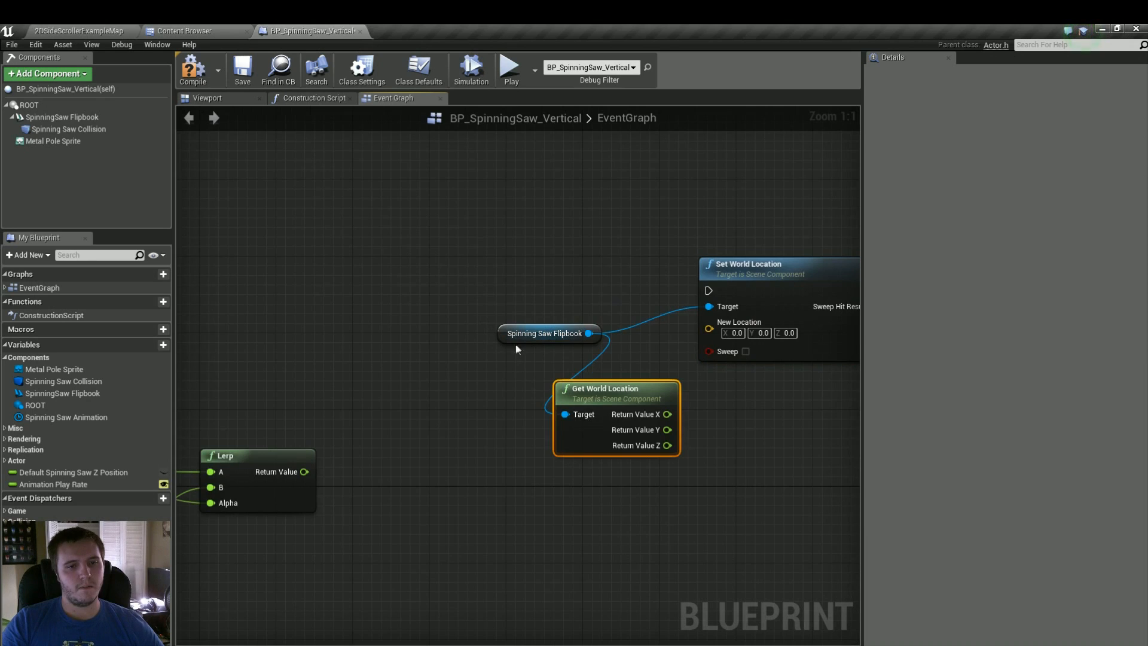
right_drag(499, 345, 597, 346)
scroll(597, 346, down, 1)
drag(289, 290, 781, 298)
right_drag(651, 296, 598, 228)
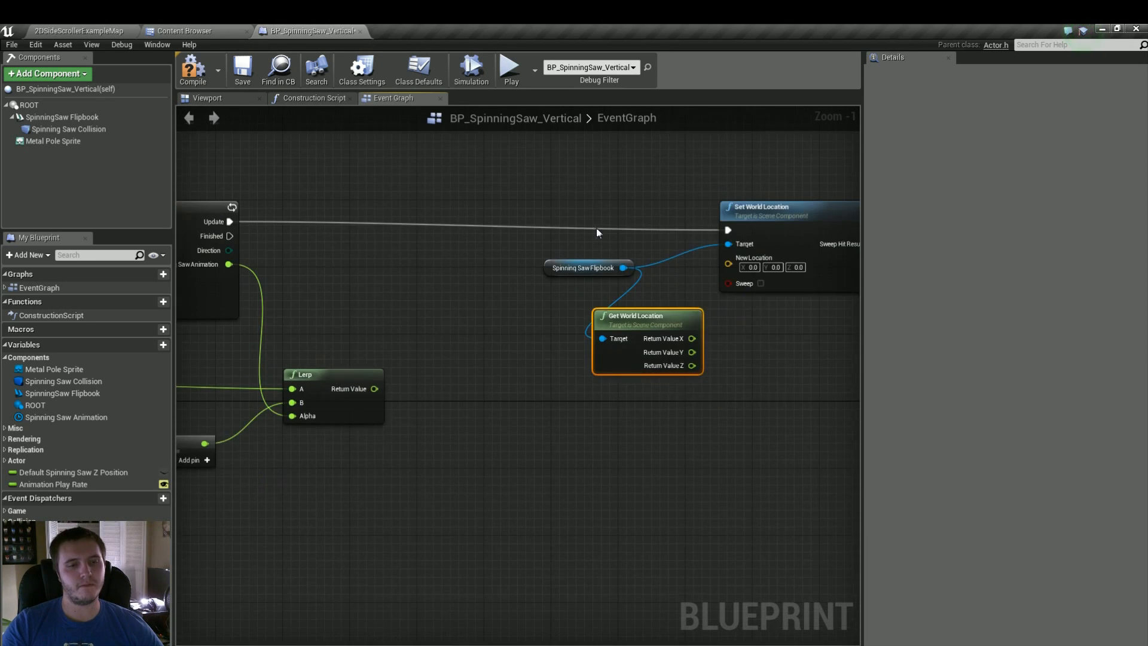
drag(813, 237, 714, 217)
drag(553, 272, 482, 364)
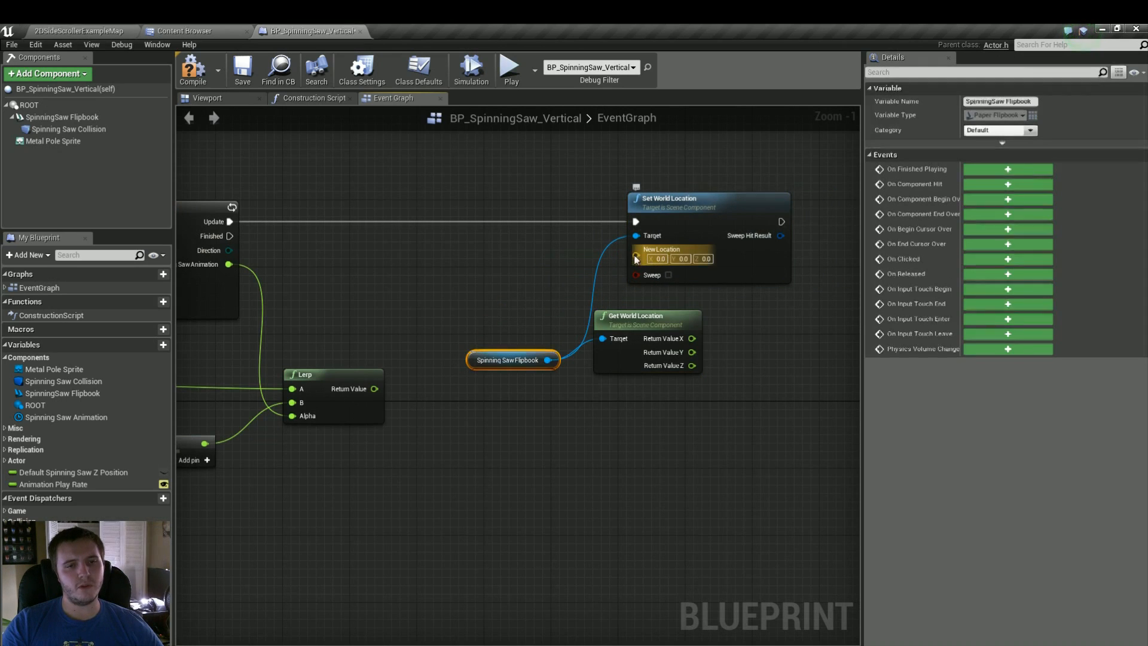
- Split Set World Location's New Location pin, and move Get World Location and the flipbook reference in front of it
right_click(634, 257)
click(676, 283)
click(630, 341)
drag(630, 341, 497, 265)
click(474, 340)
drag(475, 340, 475, 298)
- Feed New Location X and Y from Get World Location and Z from the Lerp's Return Value, and compile and save the blueprint
right_drag(574, 301, 540, 331)
drag(527, 271, 605, 261)
drag(525, 284, 605, 272)
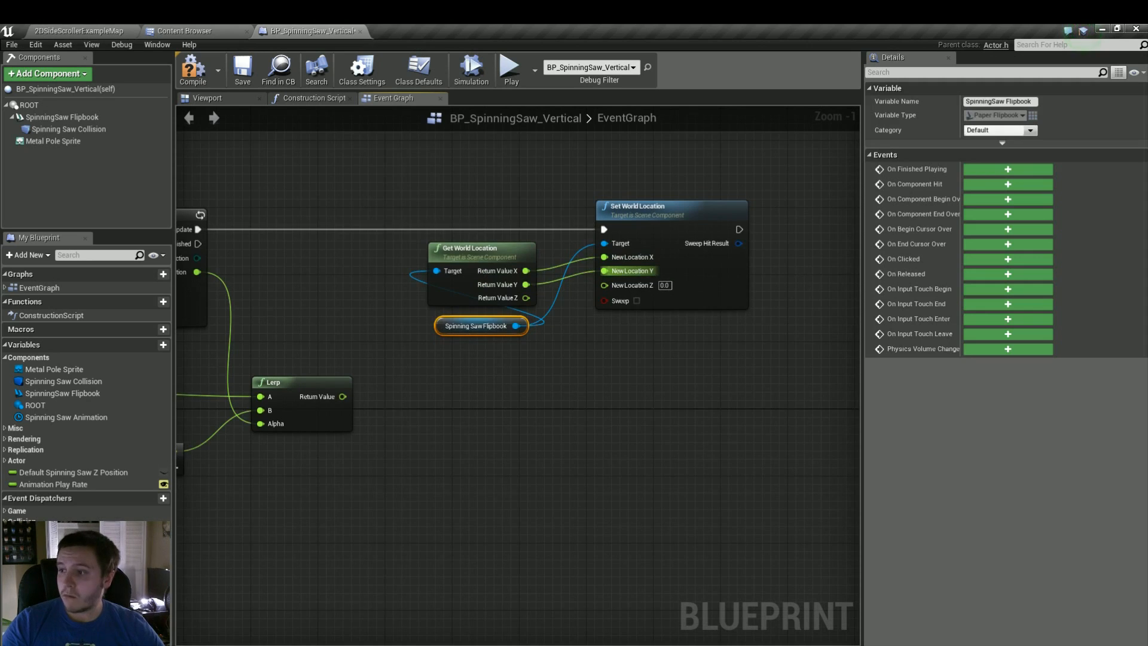
right_drag(590, 320, 692, 303)
drag(444, 379, 707, 268)
right_drag(490, 334, 761, 426)
scroll(527, 360, down, 2)
scroll(761, 426, down, 2)
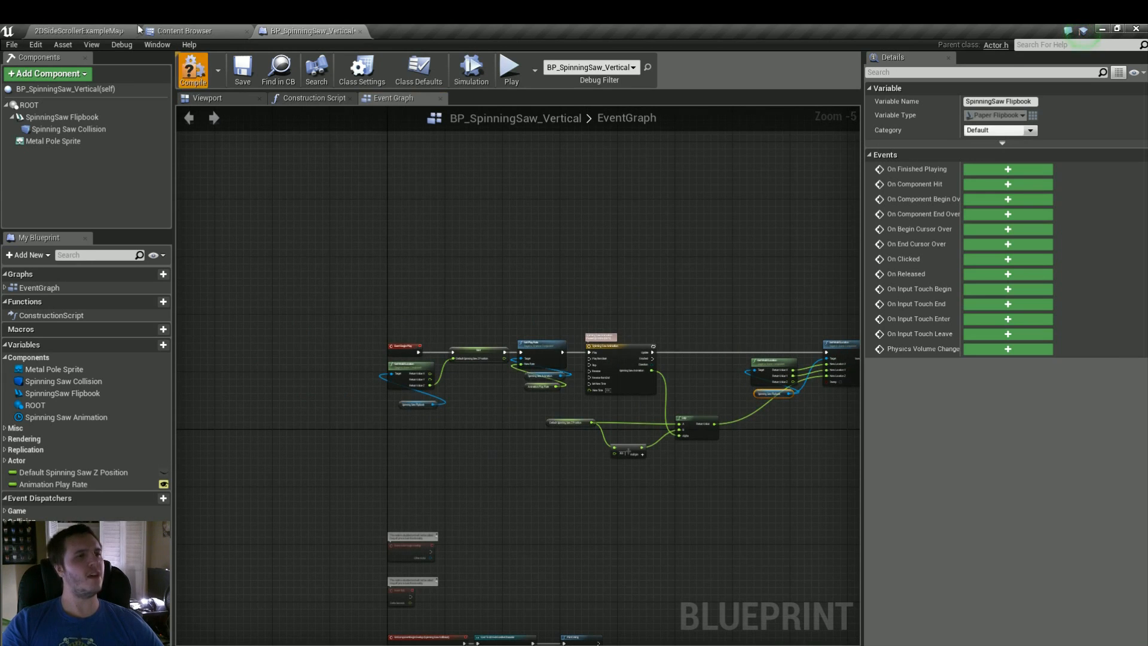
- Play-test the level, running the character back and forth past the moving saw to check its travel and hit detection
click(119, 30)
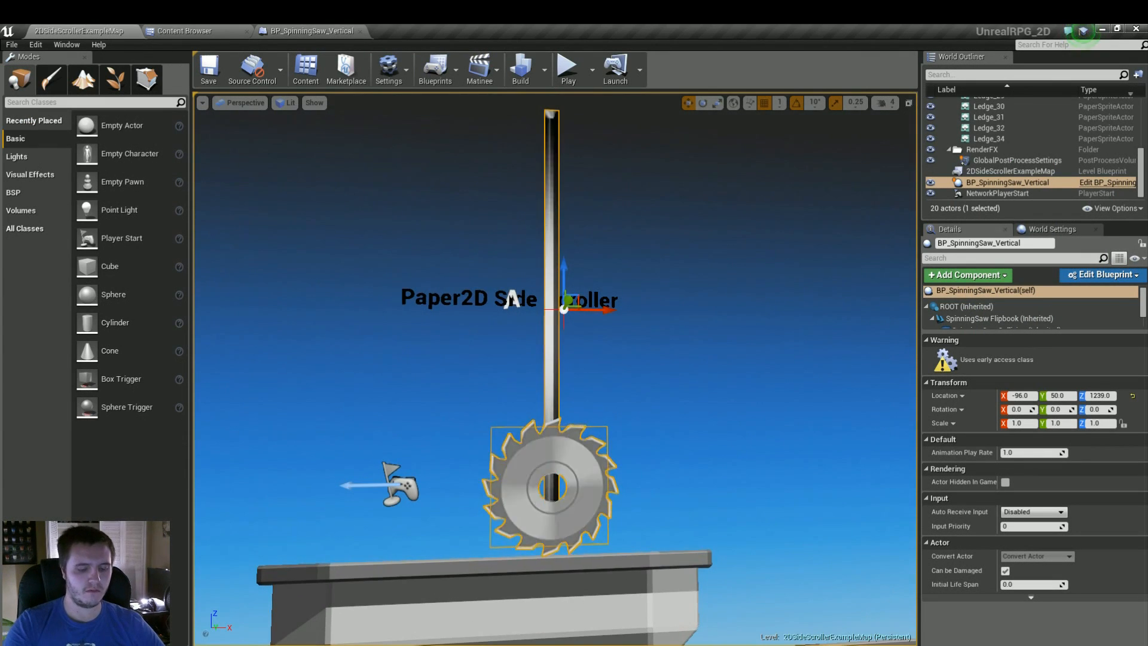
key(alt+p)
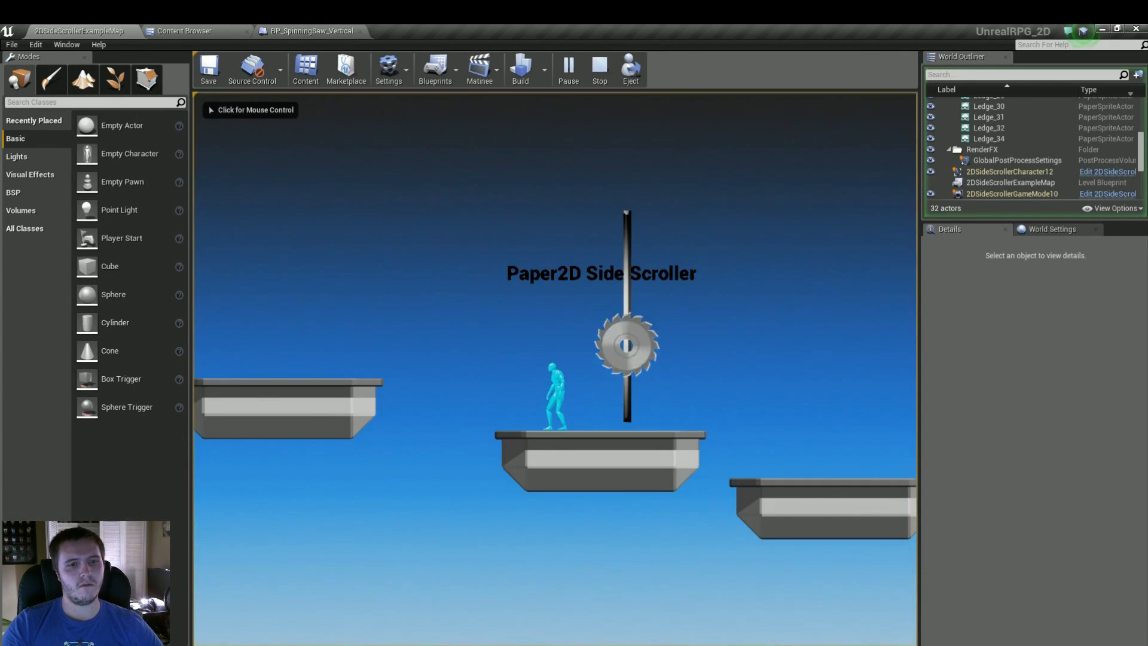
key(d)
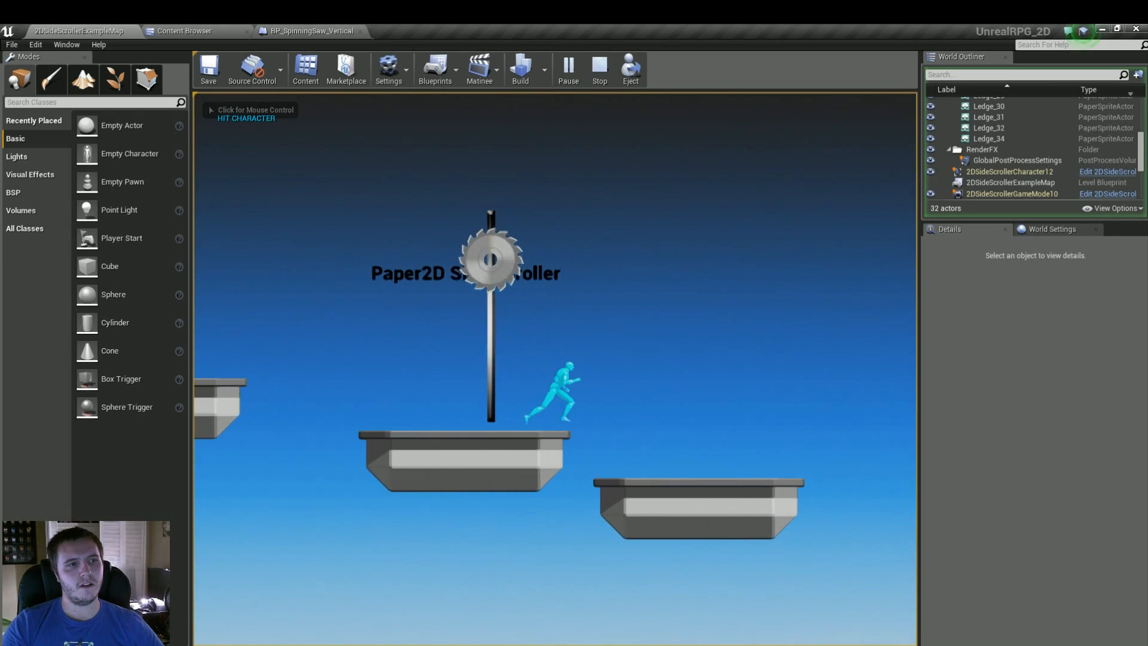
key(a)
key(d)
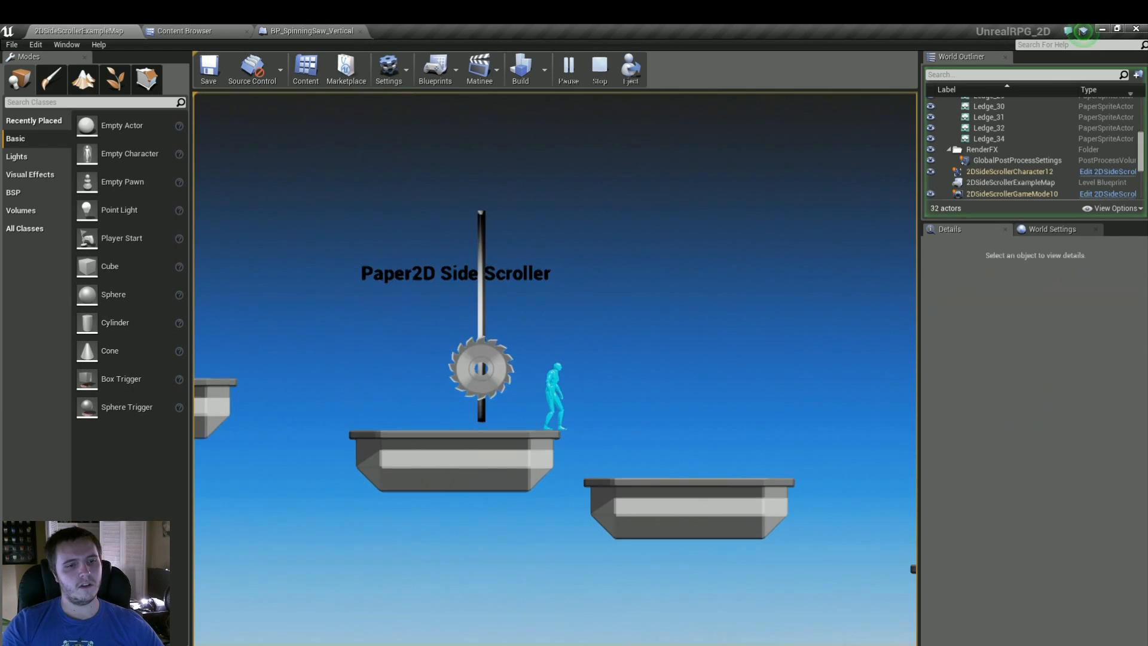
key(Escape)
- Lower the SpinningSaw Flipbook component to Z -267 in the blueprint, and check its position on the ledge in the level
click(311, 31)
click(236, 98)
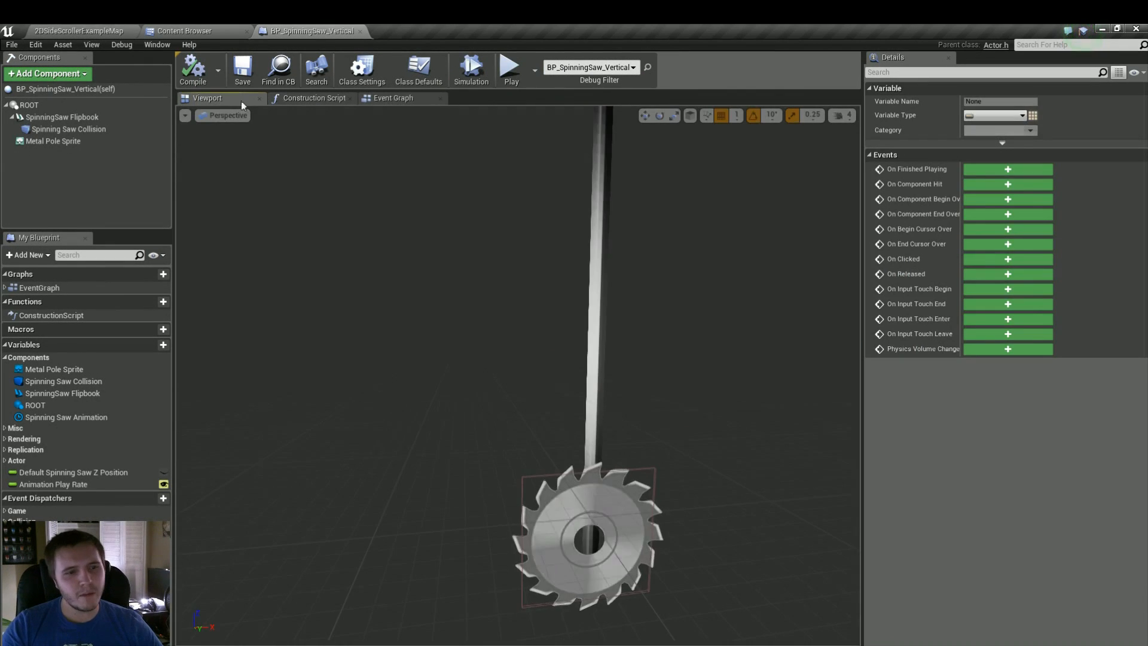
click(538, 455)
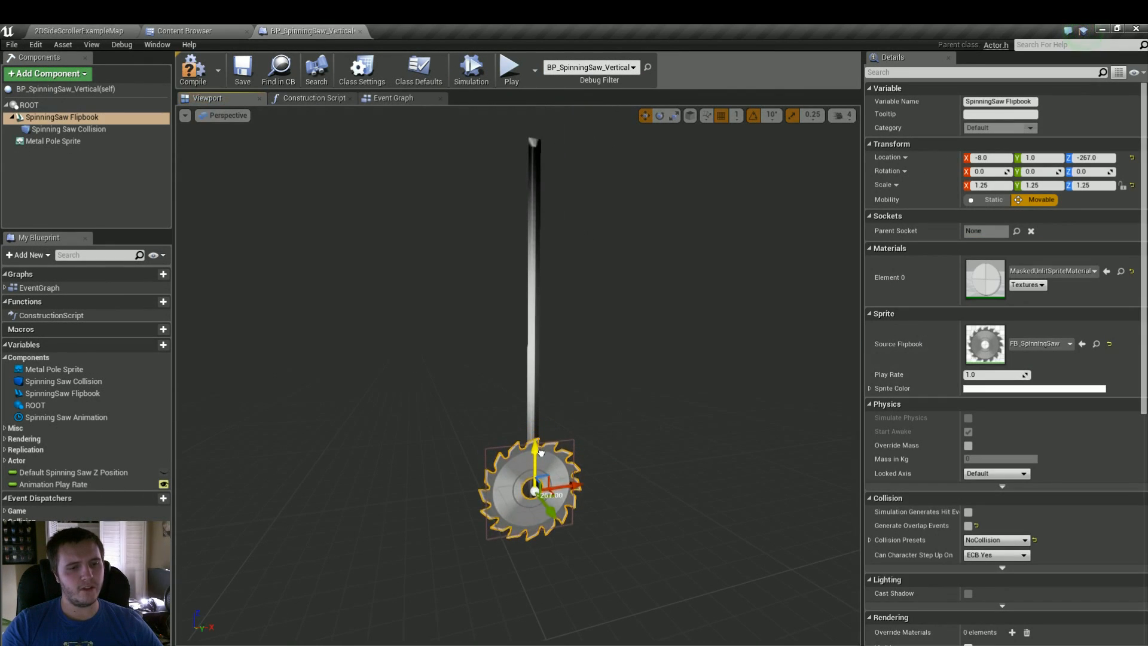
click(81, 31)
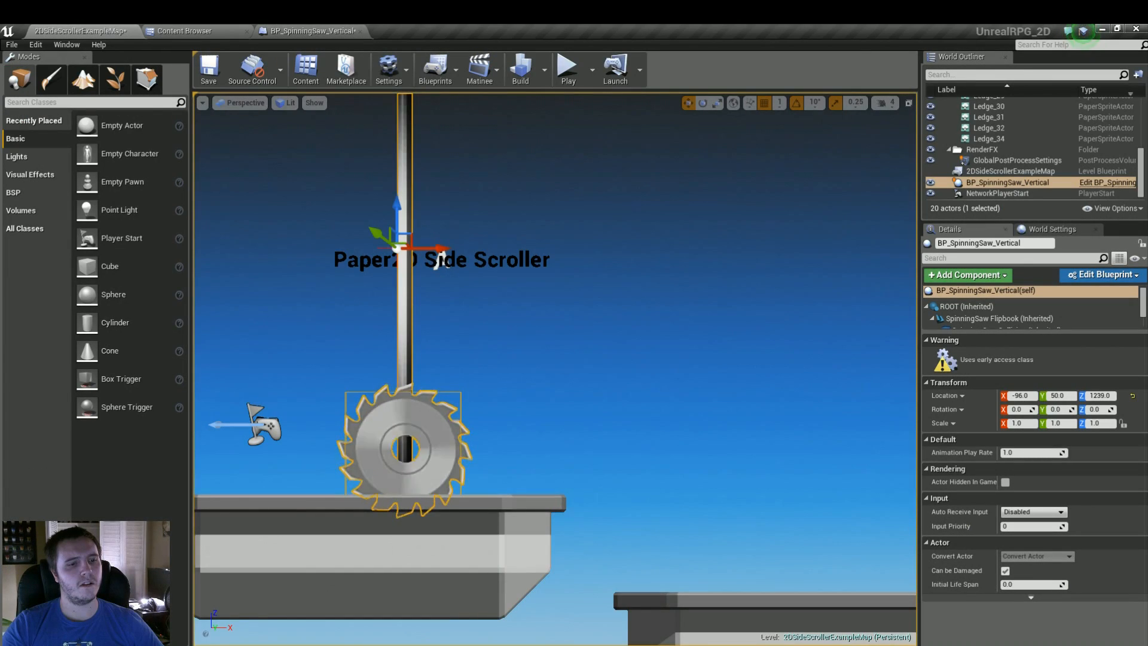
scroll(440, 260, down, 2)
- Save the blueprint with the lowered saw, and play-test the saw's vertical movement in the level
click(311, 30)
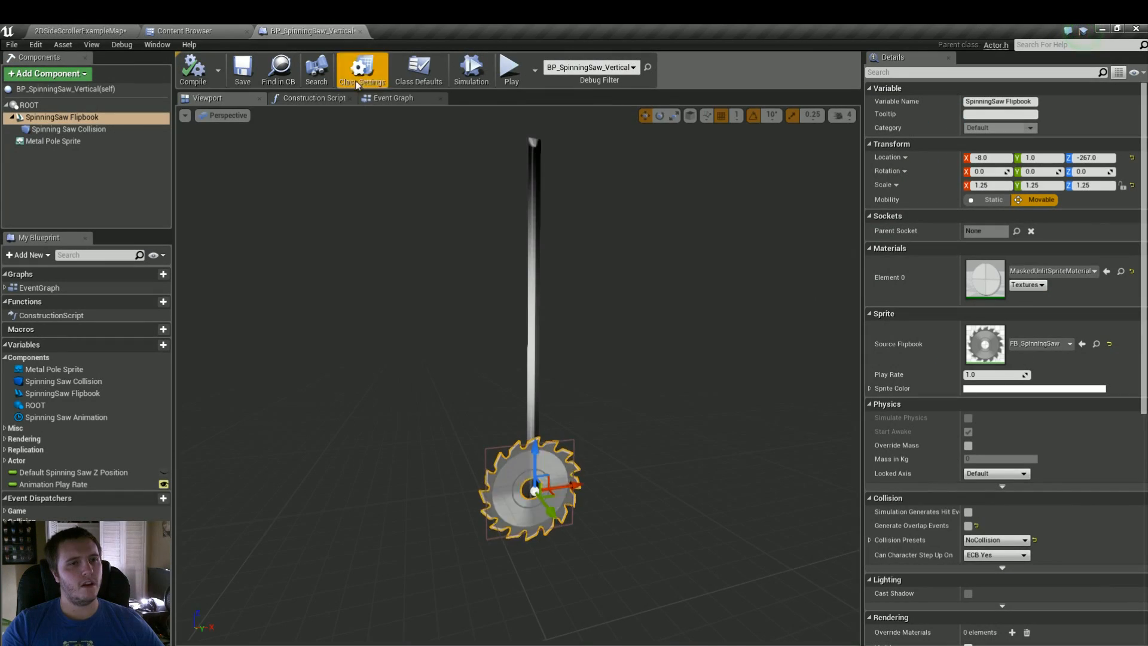
click(391, 97)
scroll(465, 363, up, 4)
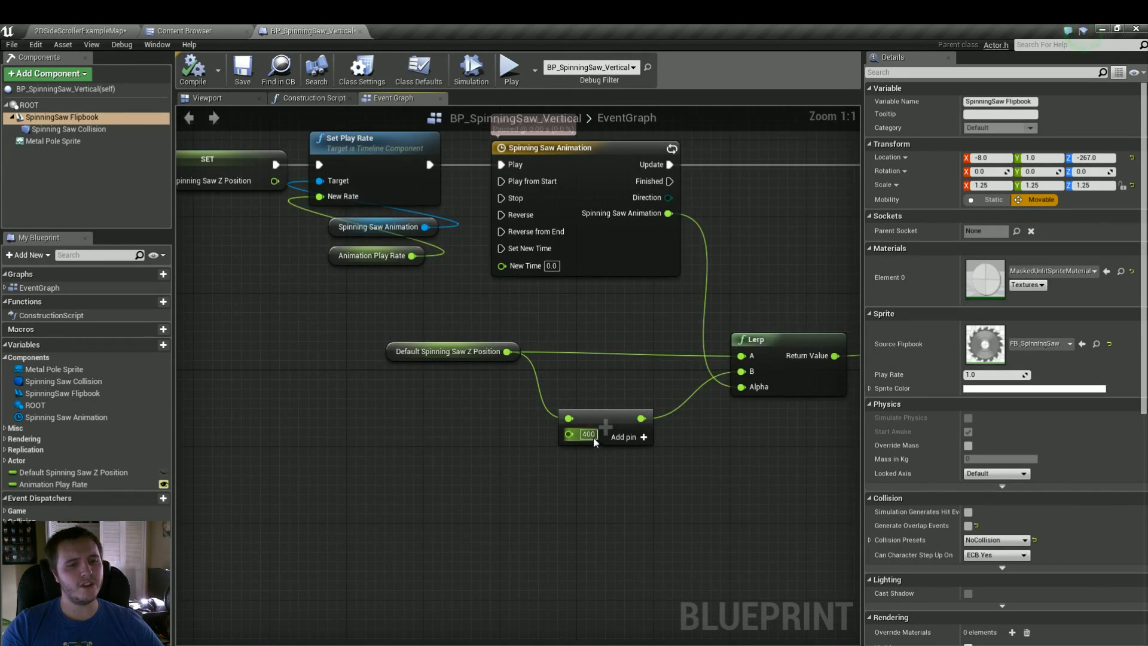
click(241, 72)
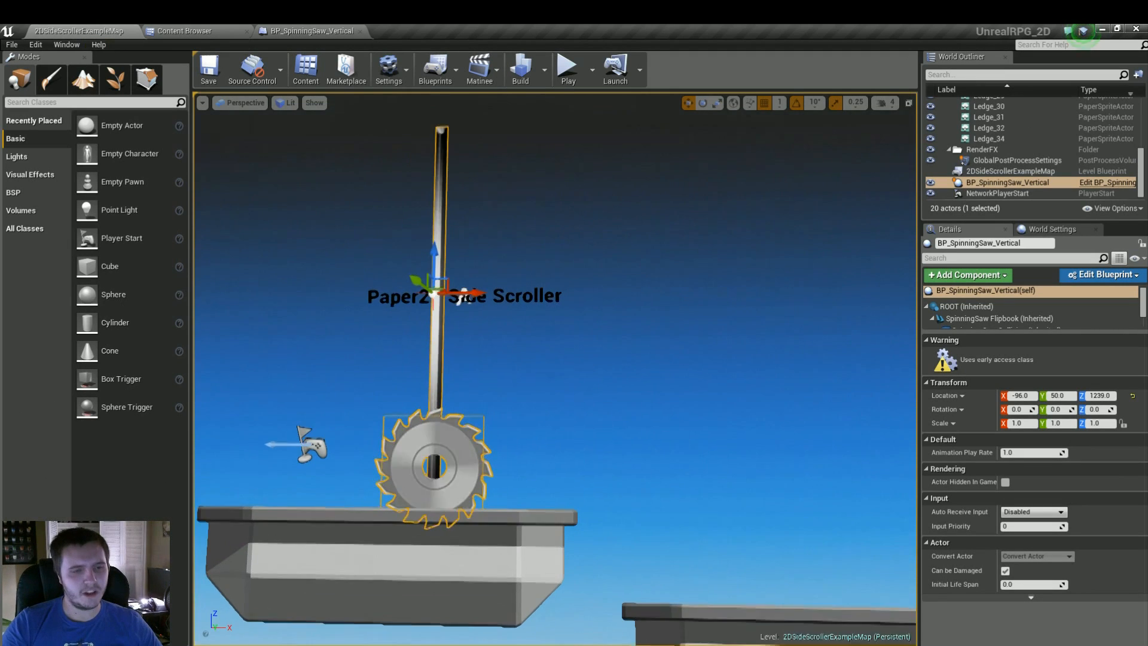
key(alt+p)
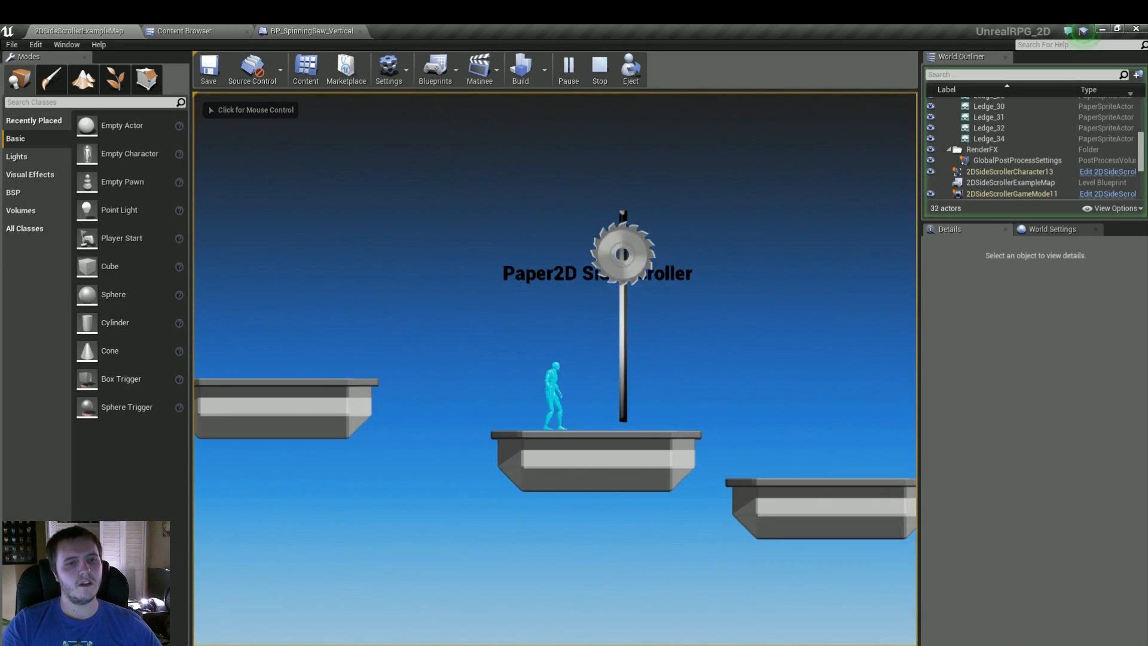
key(Escape)
- Duplicate the saw onto the next lower ledge at X 506, Z 1088, and set the copy's Animation Play Rate to 0.5
scroll(528, 332, down, 5)
alt+drag(528, 332, 713, 348)
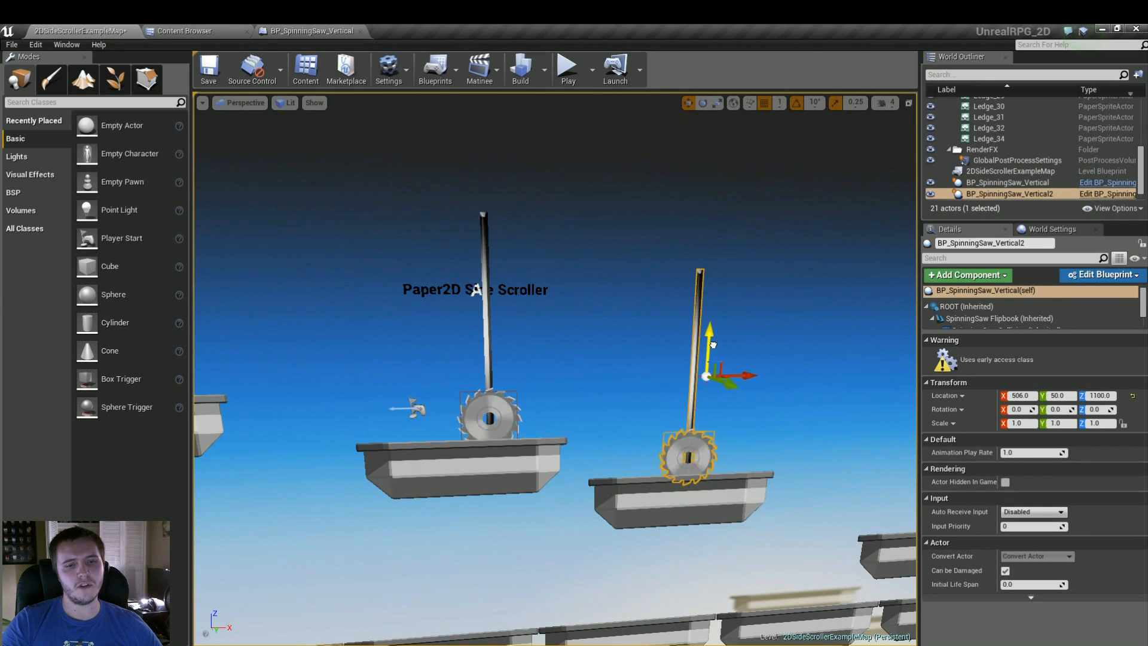
click(1019, 457)
text(0.5)
key(Return)
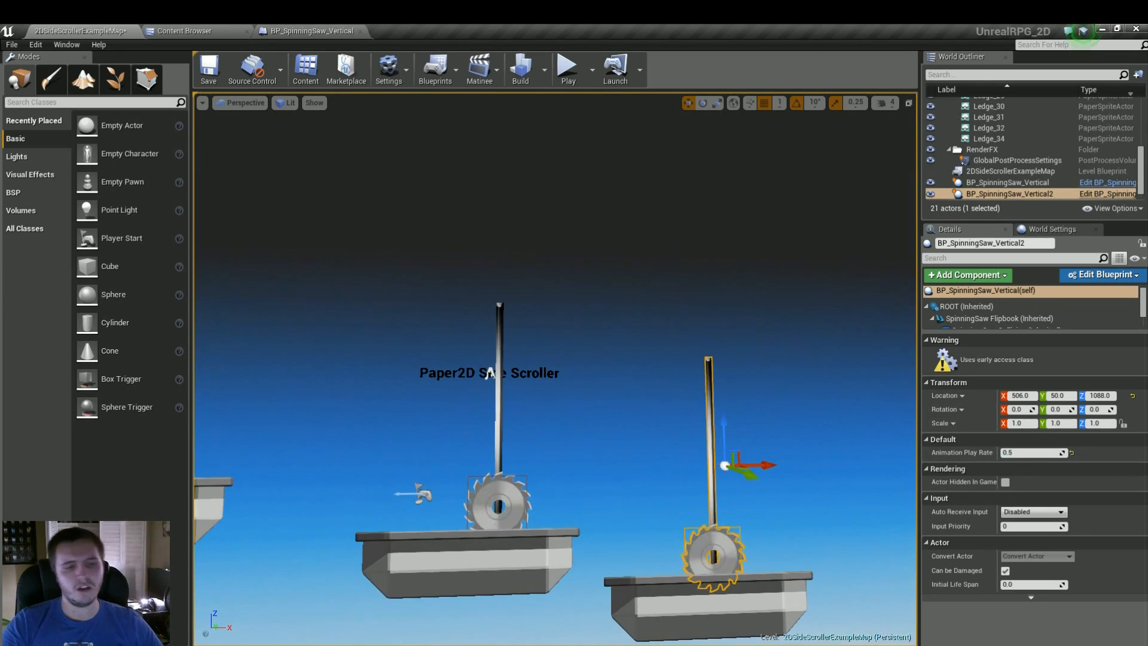
- Play-test the level, running the character past both saws to compare their speeds and hit detection
key(alt+p)
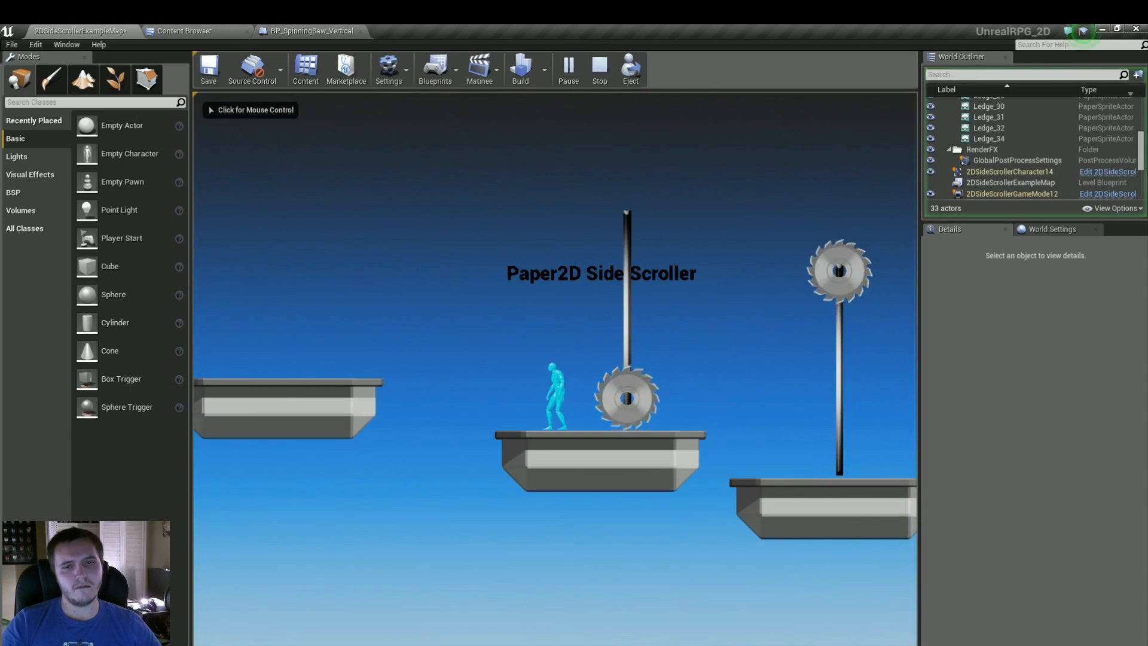
key(d)
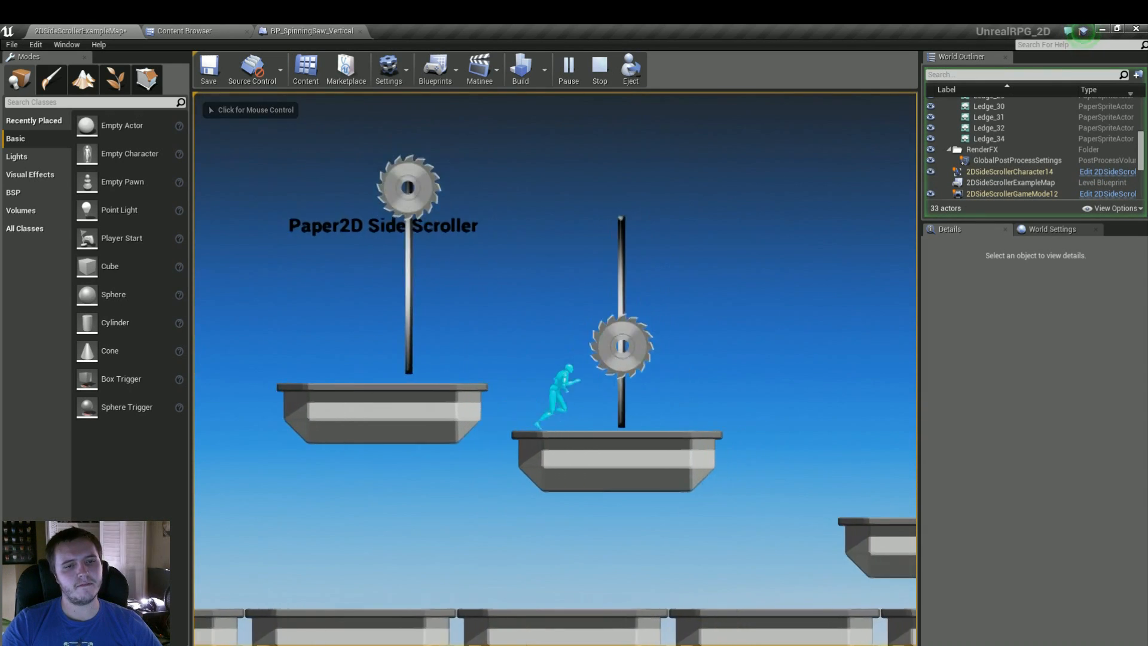
key(d)
key(a)
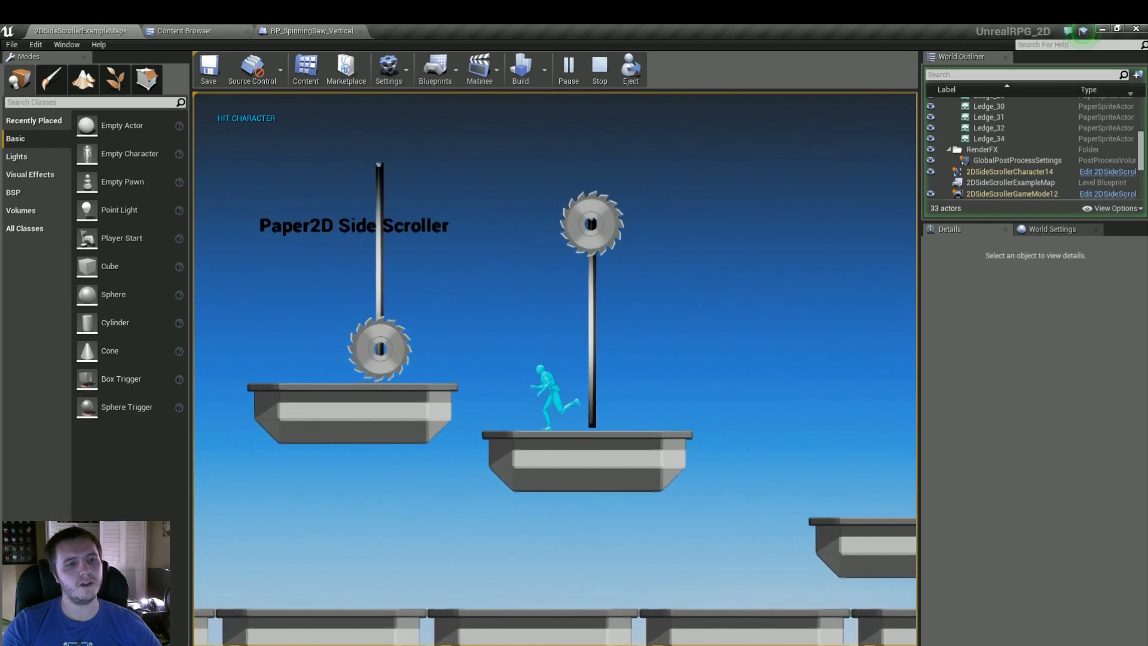
key(d)
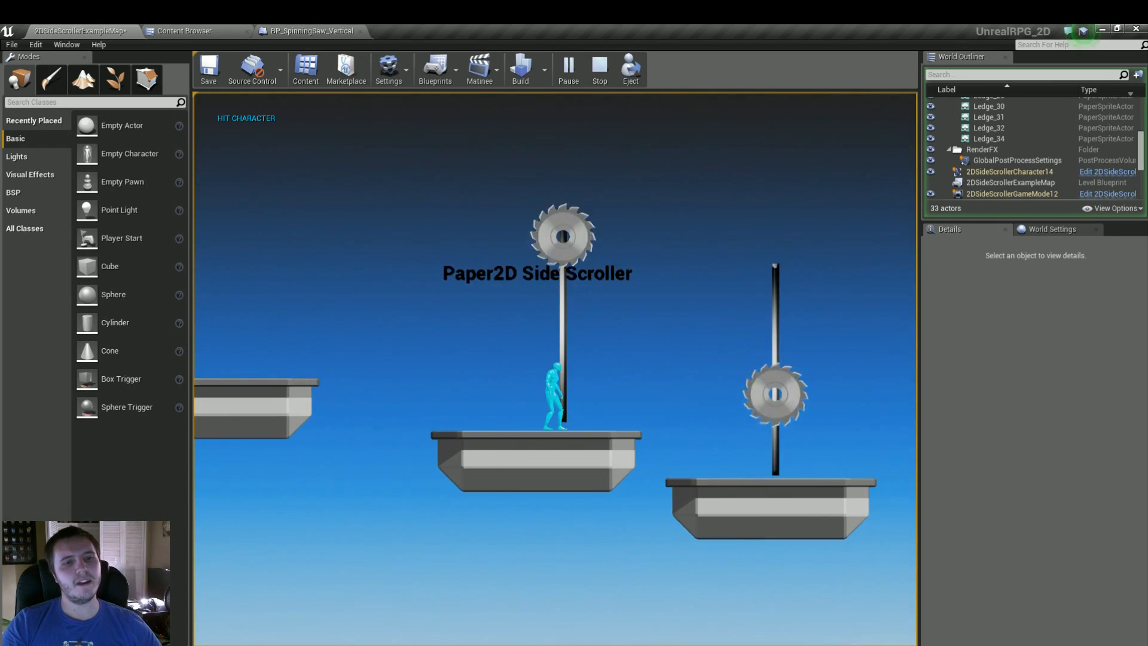
key(Escape)
- Lower the original spinning saw on its ledge to Z 1220 and save the level
right_drag(581, 210, 604, 353)
scroll(419, 194, down, 5)
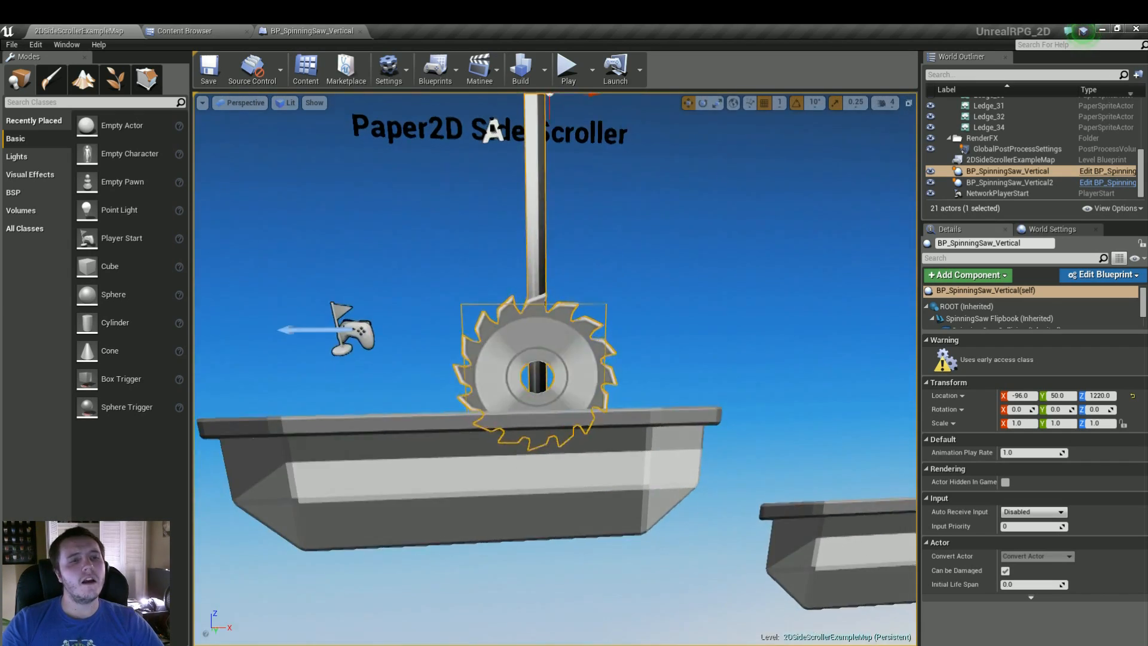